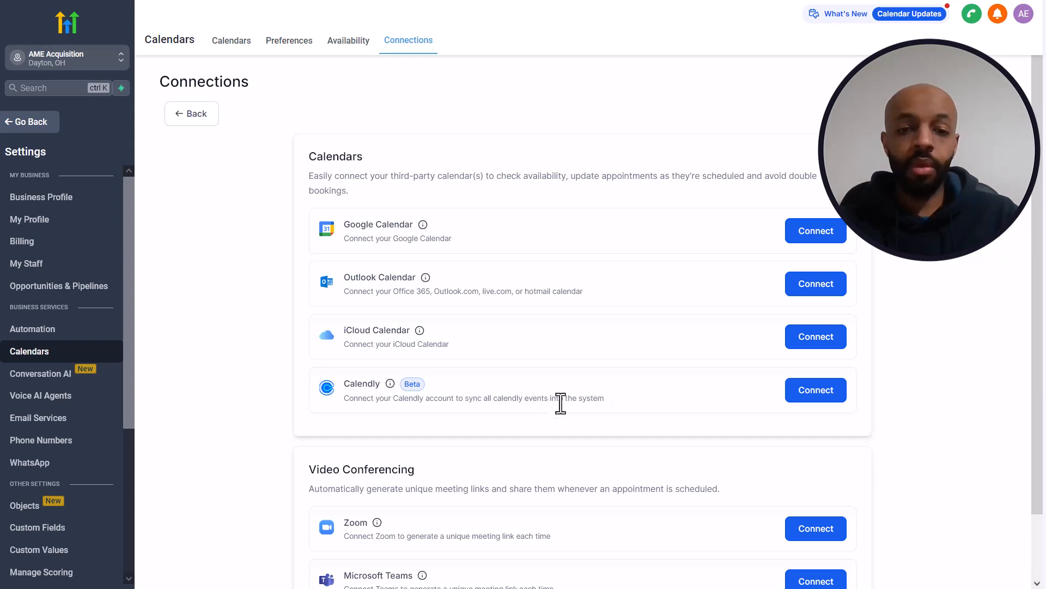
Connect Google Calendar as a third-party calendar and return to the Calendars connection settings.
click(816, 238)
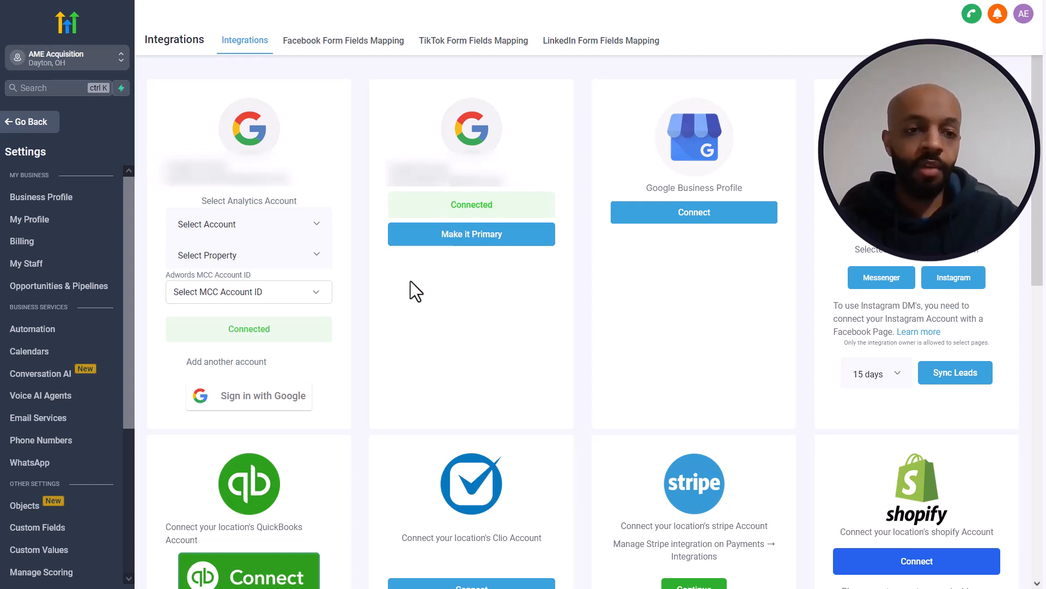
click(52, 352)
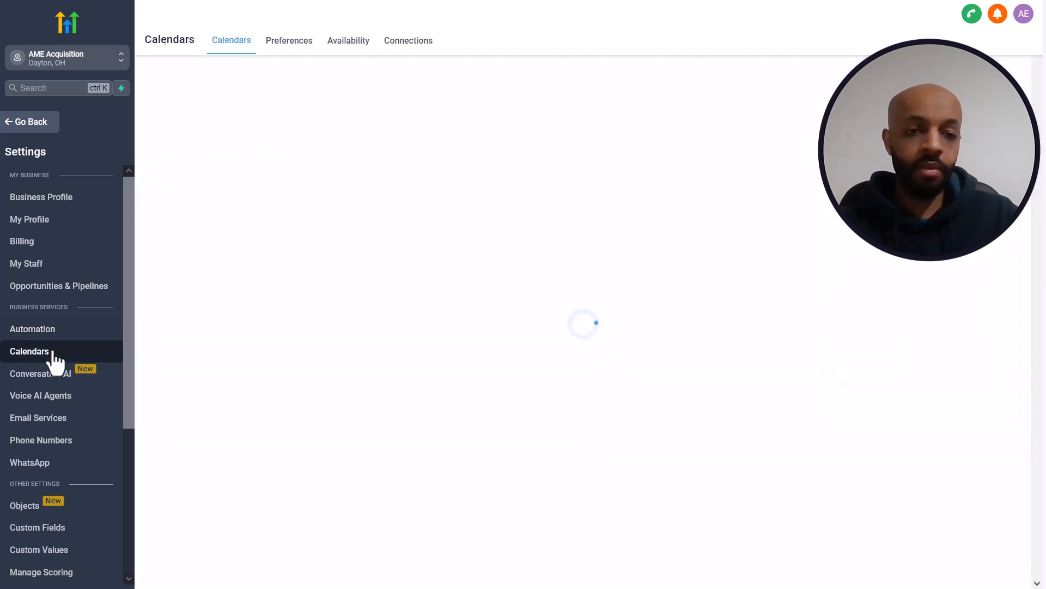
click(403, 43)
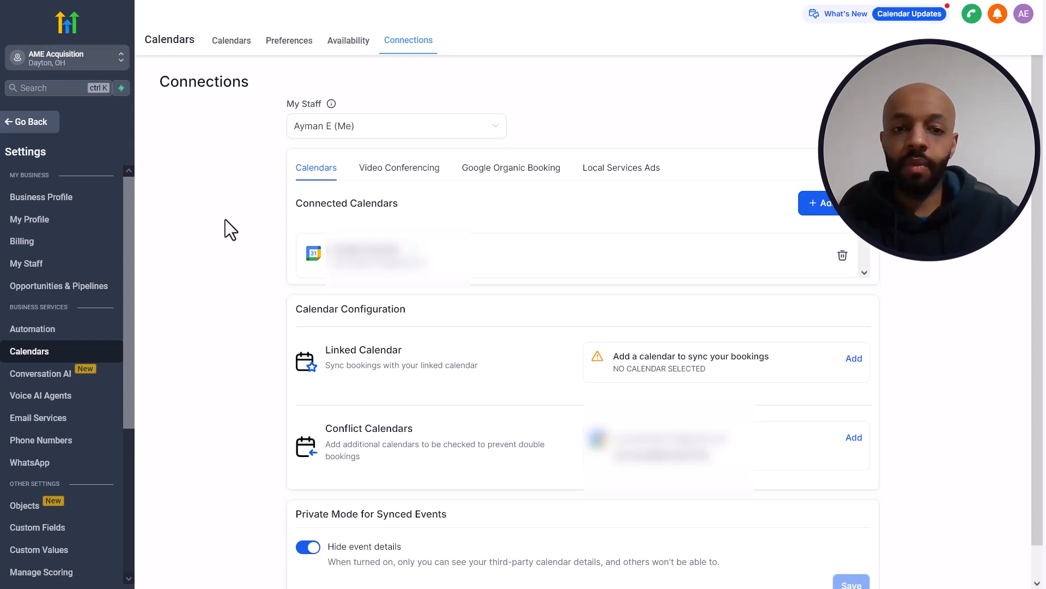
Set the connected Google account's calendar as the linked calendar for new events and save it.
scroll(225, 219, down, 1)
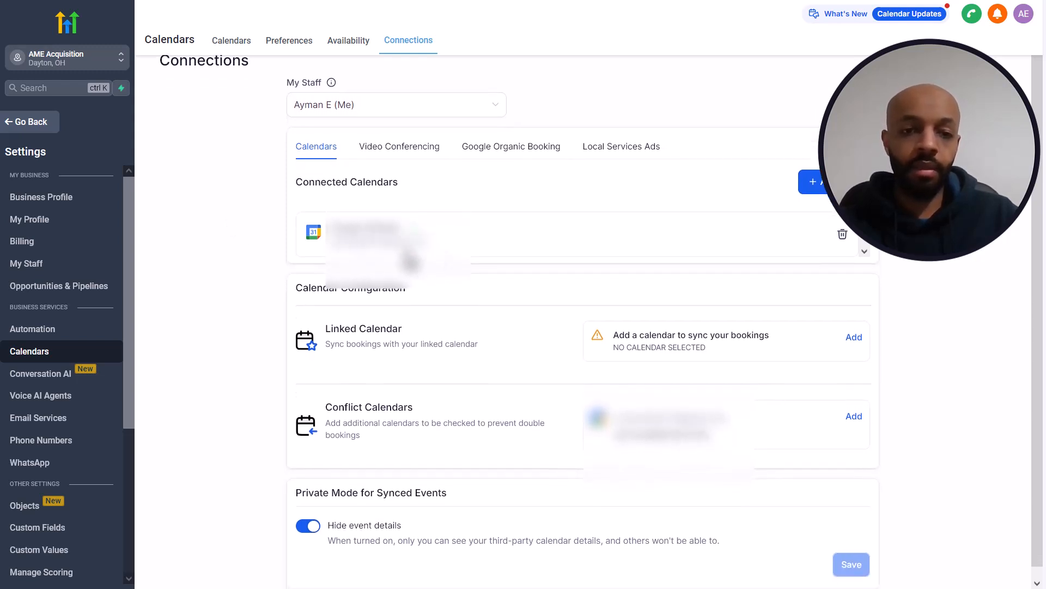
scroll(506, 253, down, 1)
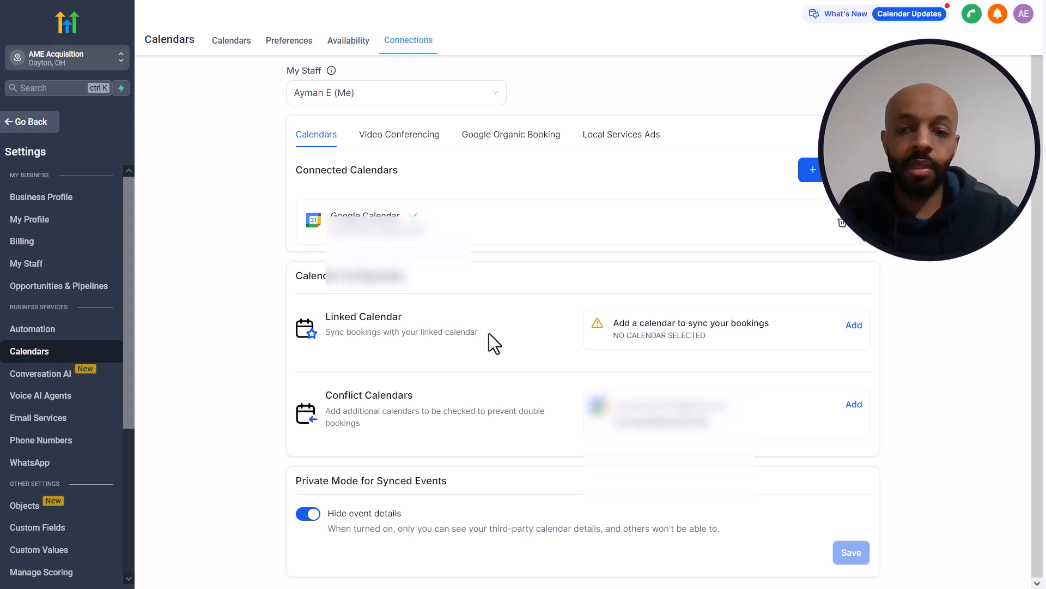
click(849, 333)
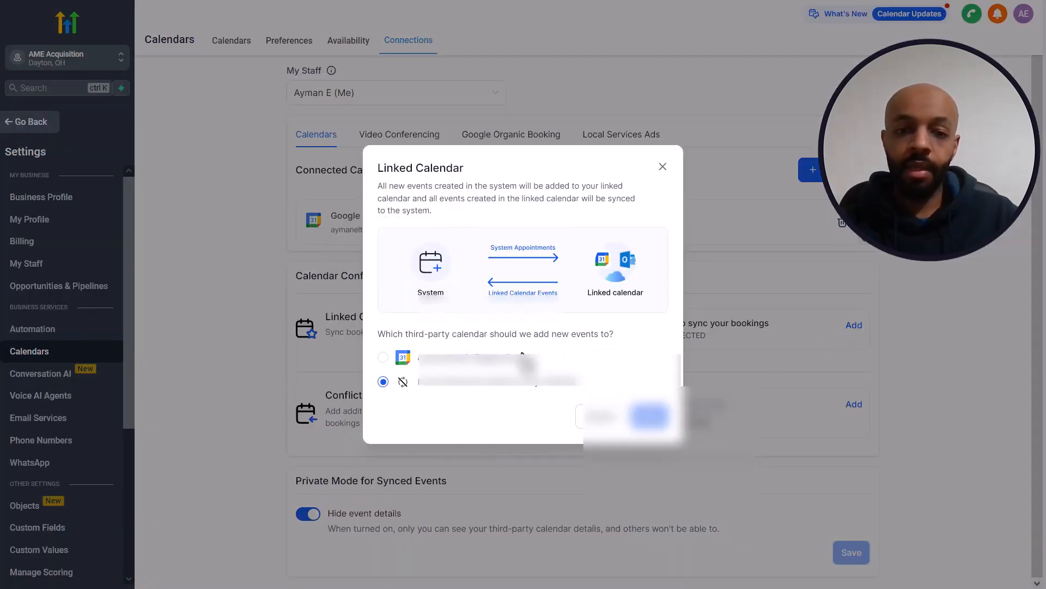
click(383, 357)
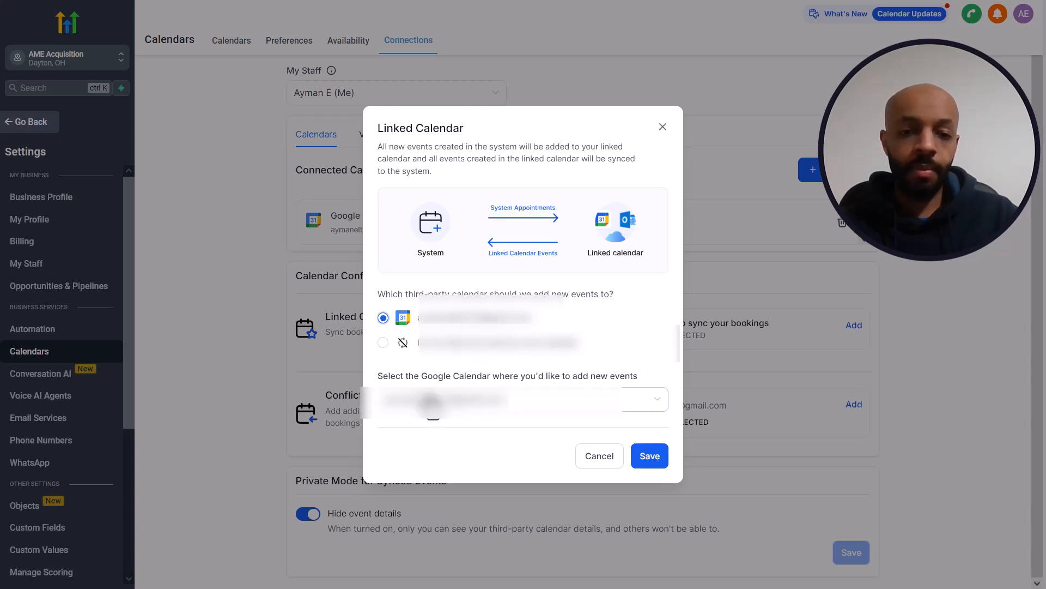
click(651, 459)
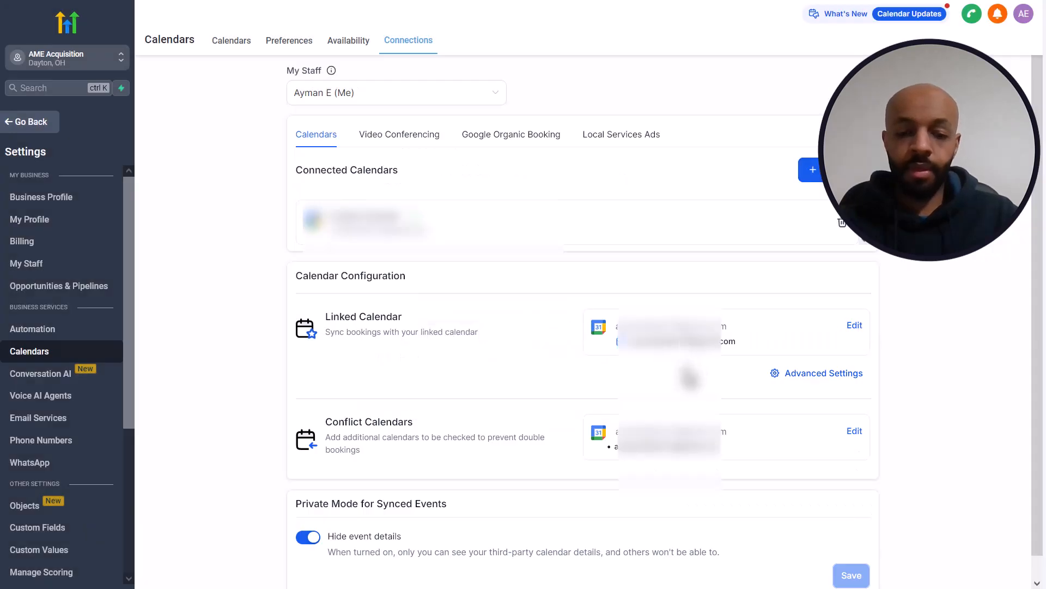
Review the calendar configuration and the linked calendar's one-way and two-way sync preferences without changing them.
scroll(683, 367, down, 1)
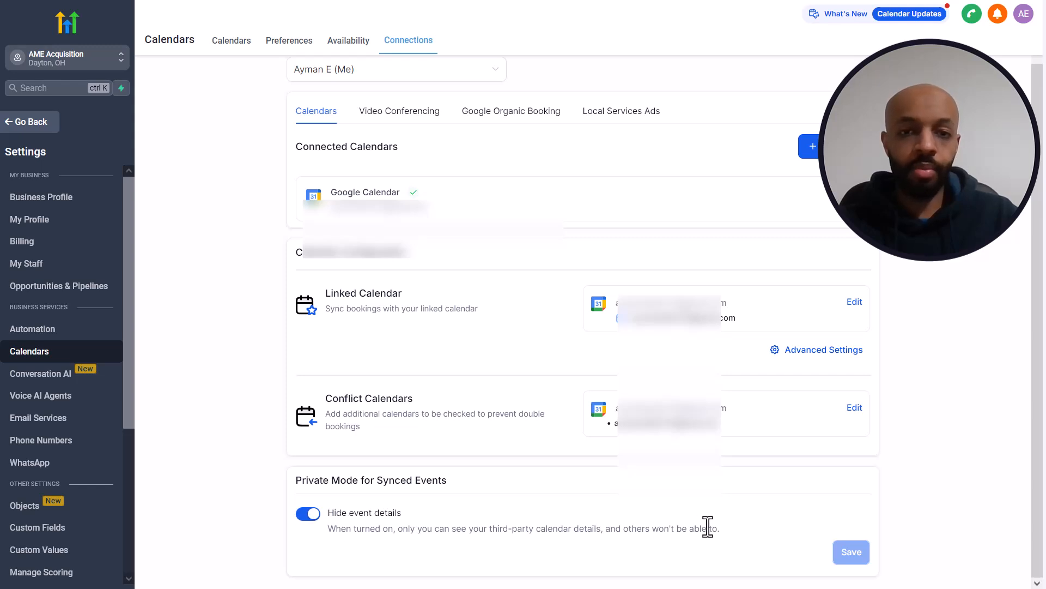
scroll(707, 526, up, 2)
scroll(706, 586, down, 1)
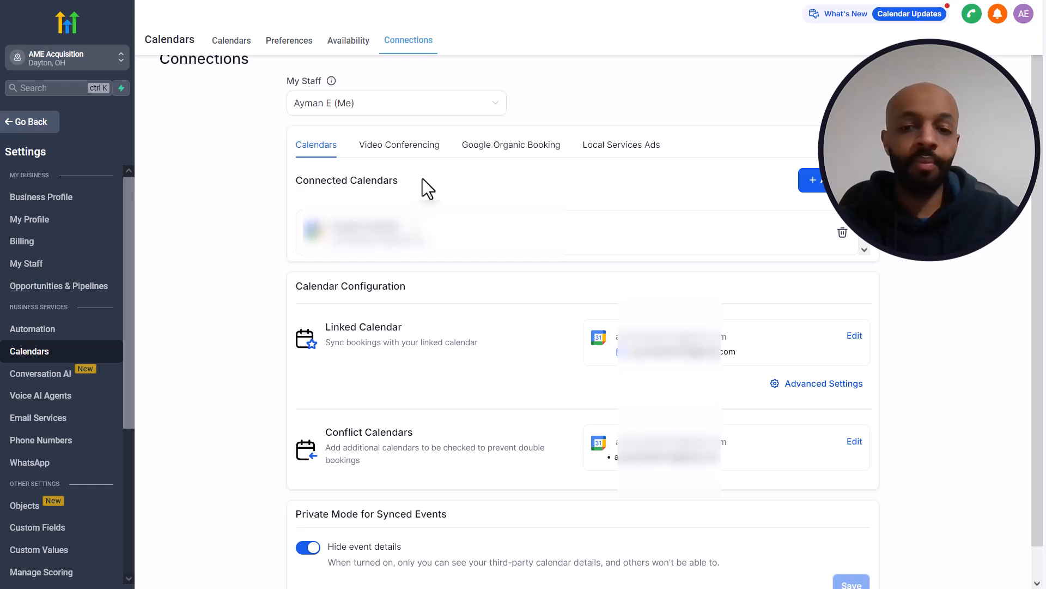
scroll(428, 188, down, 1)
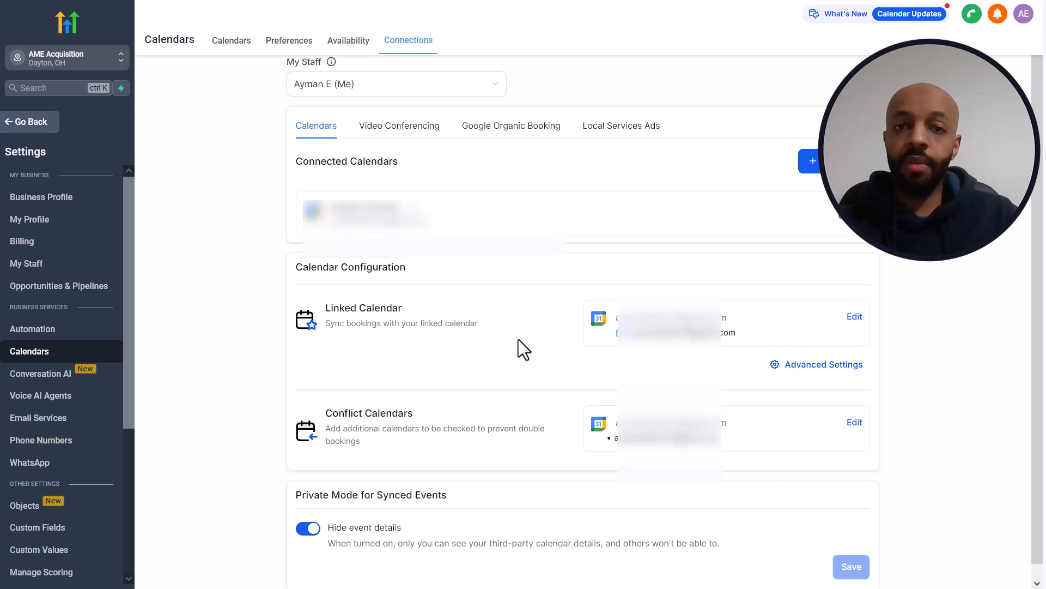
click(779, 366)
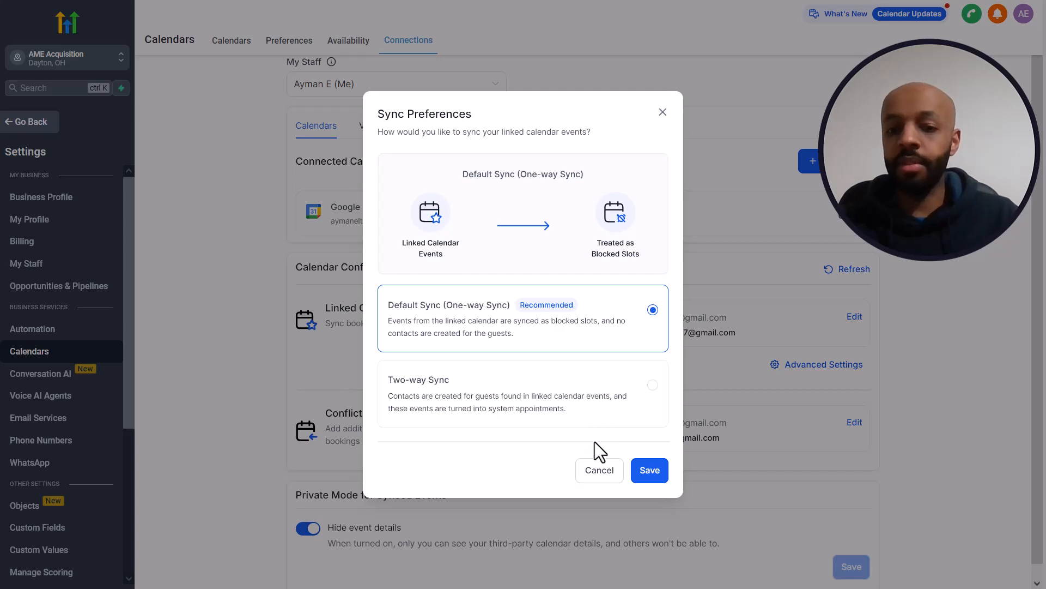
click(599, 470)
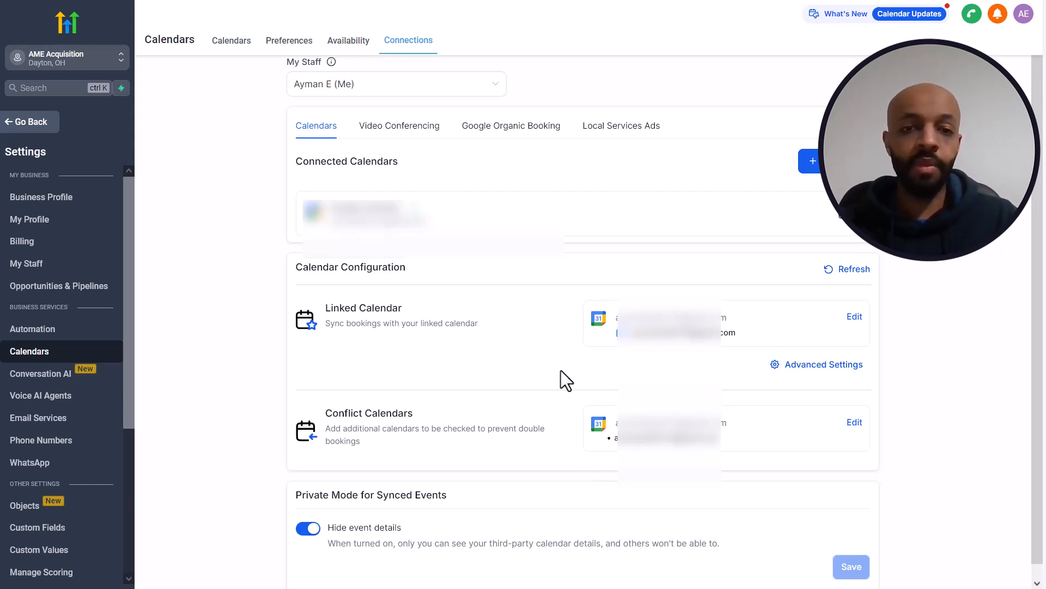
Open the calendar availability settings and add Saturday to the working days.
scroll(561, 376, up, 1)
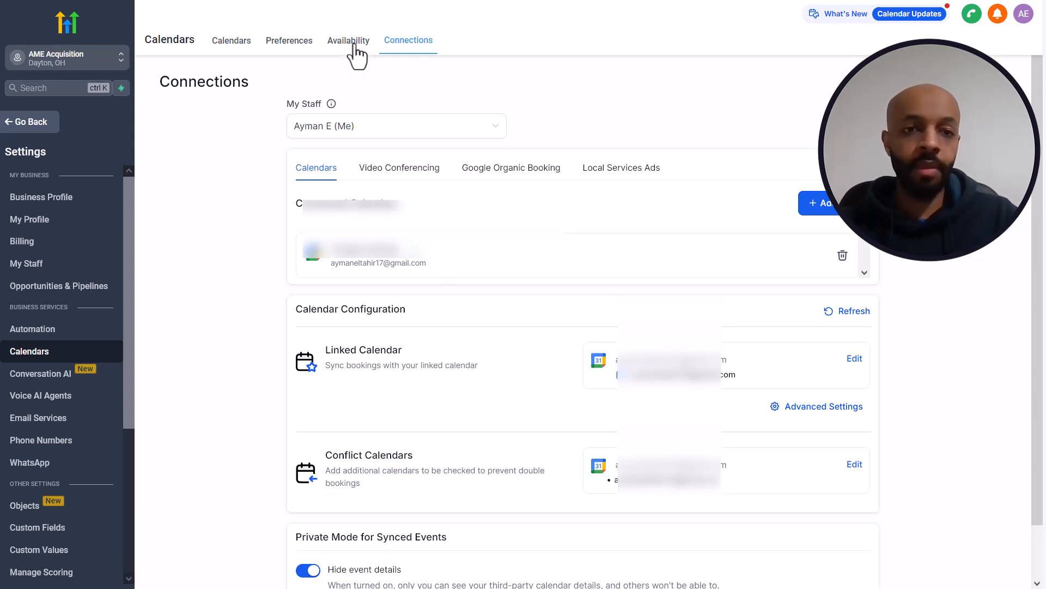
click(351, 42)
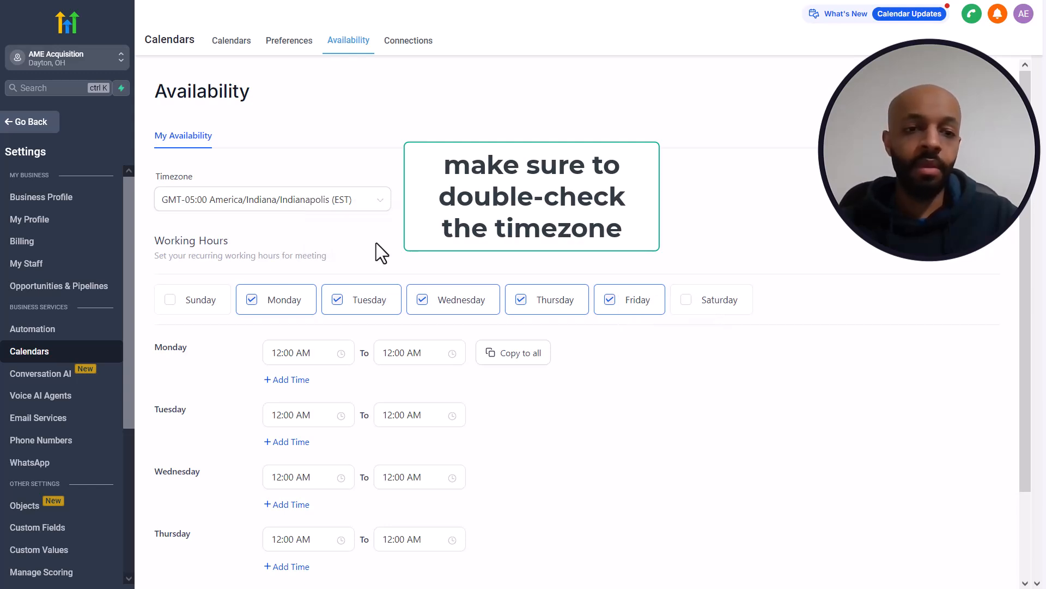
click(687, 301)
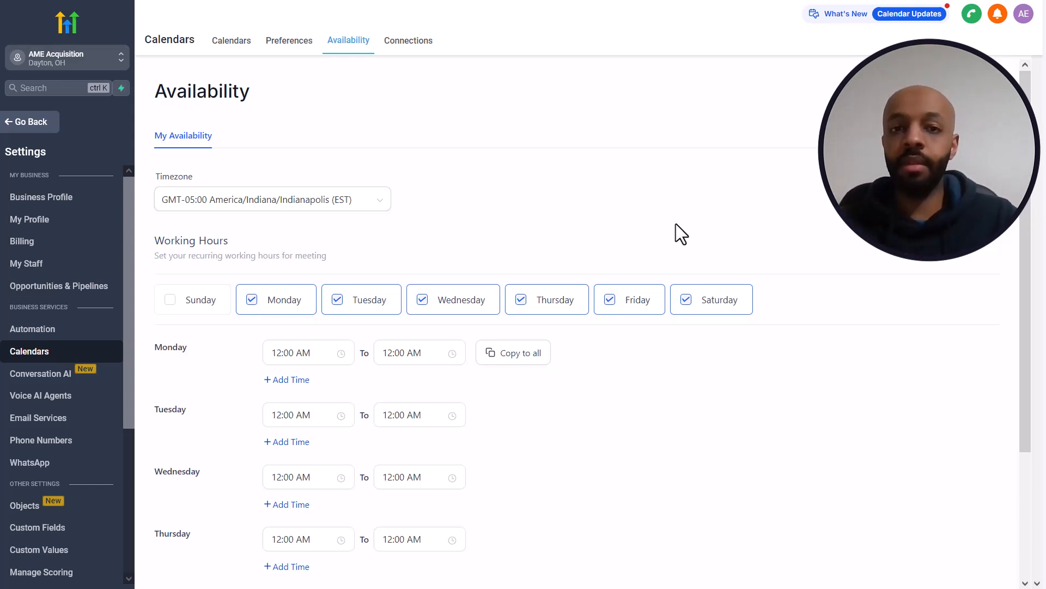
Set Monday's working hours to 09:00 AM–05:00 PM and copy them to all selected days.
scroll(676, 223, down, 1)
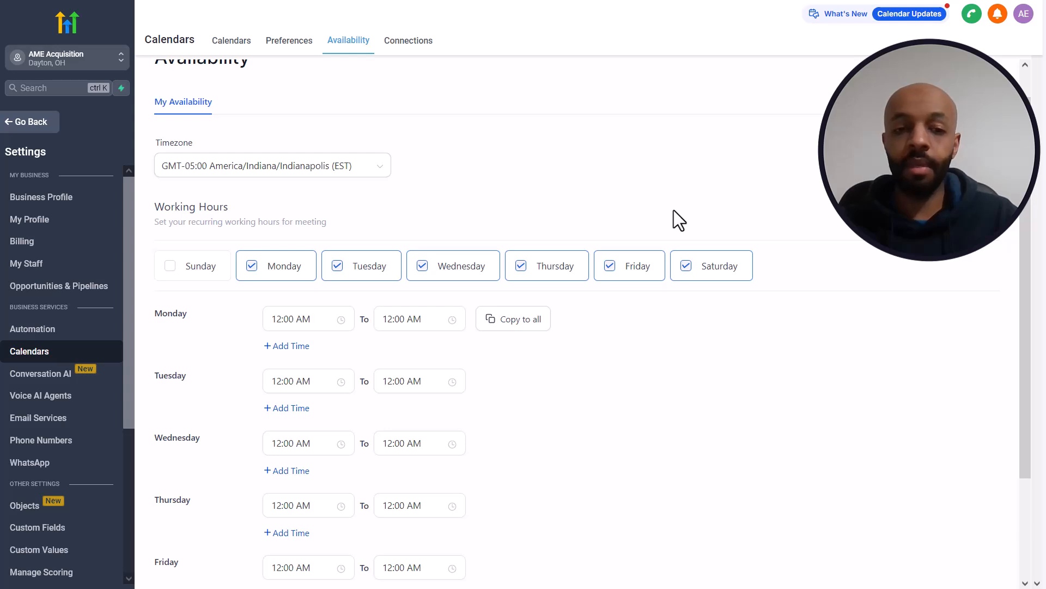
scroll(679, 220, down, 1)
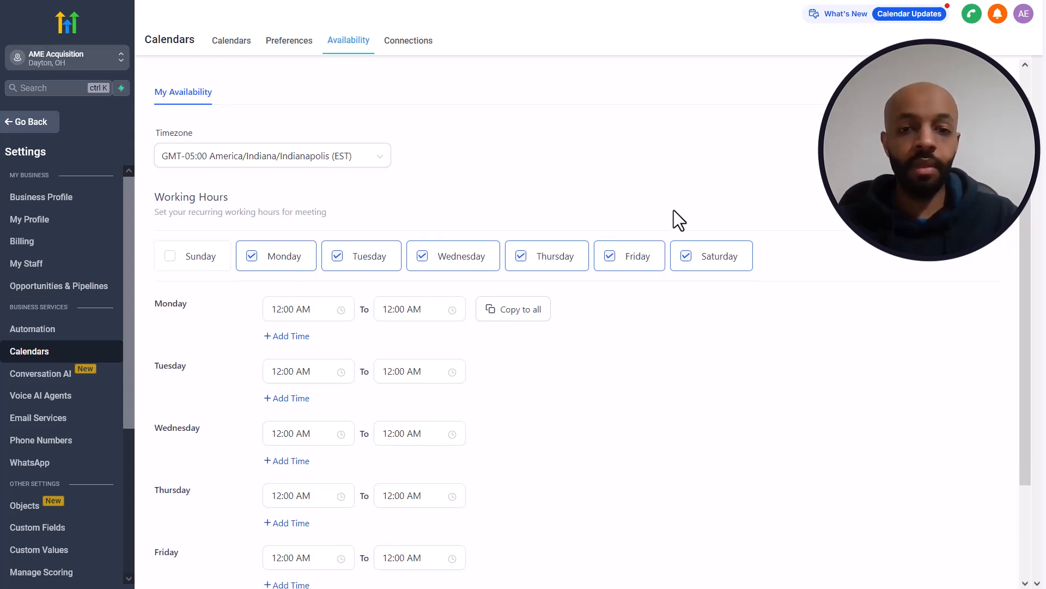
scroll(656, 275, down, 1)
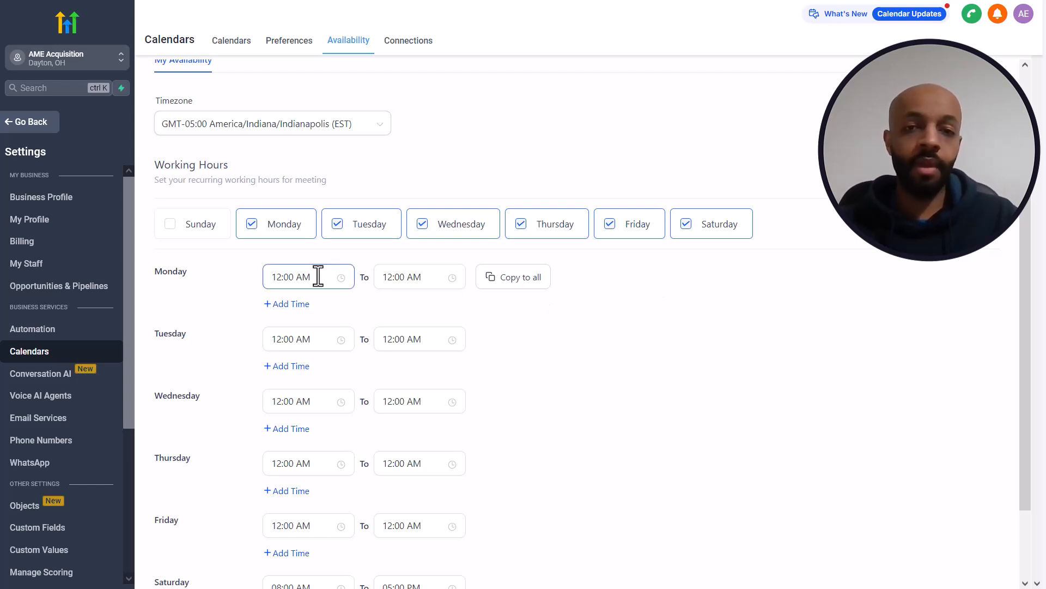
scroll(319, 276, up, 1)
click(318, 306)
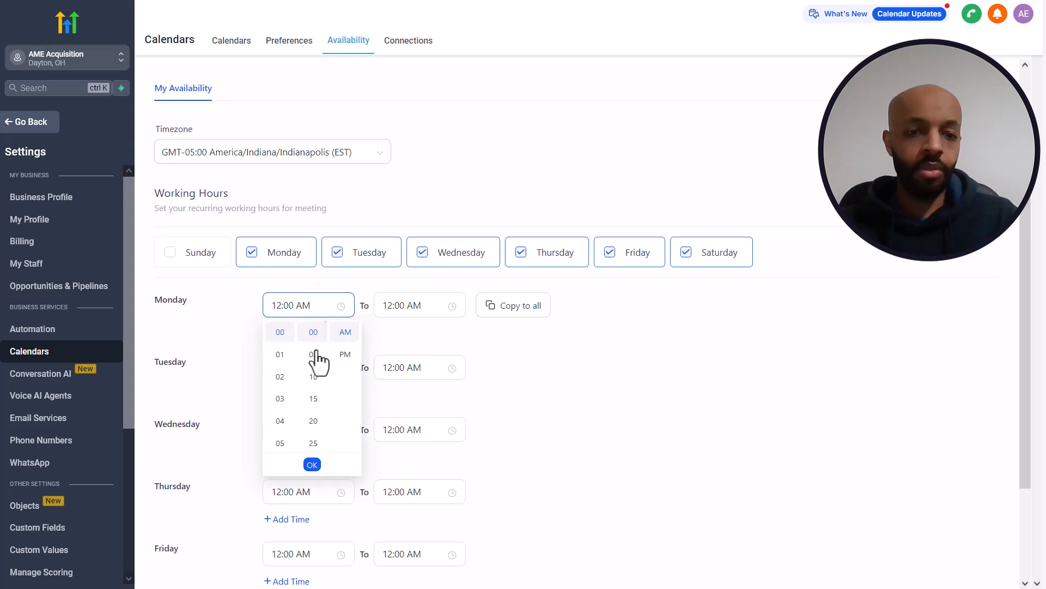
scroll(288, 364, down, 3)
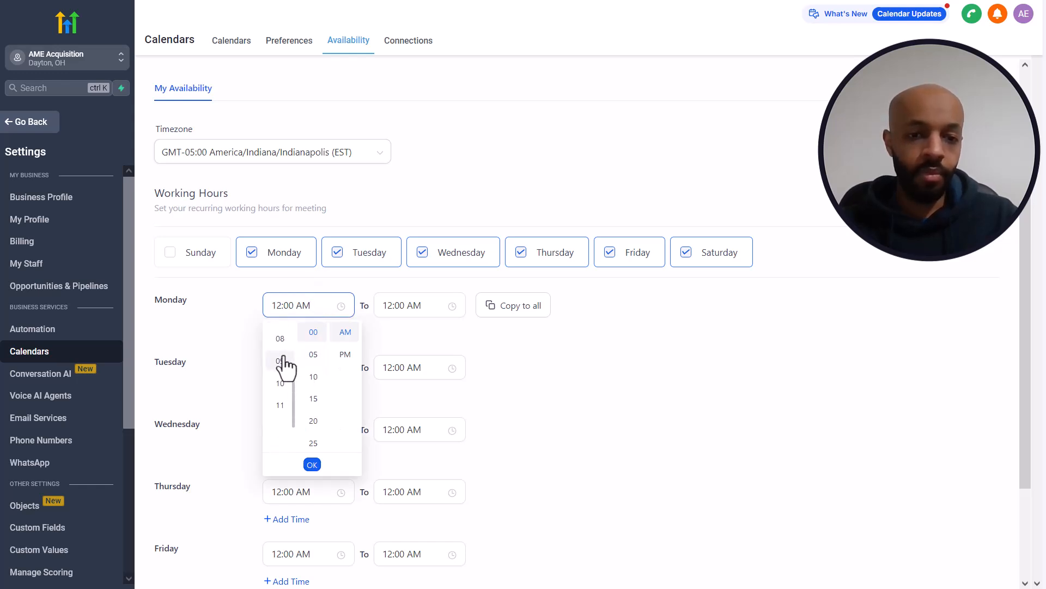
click(279, 349)
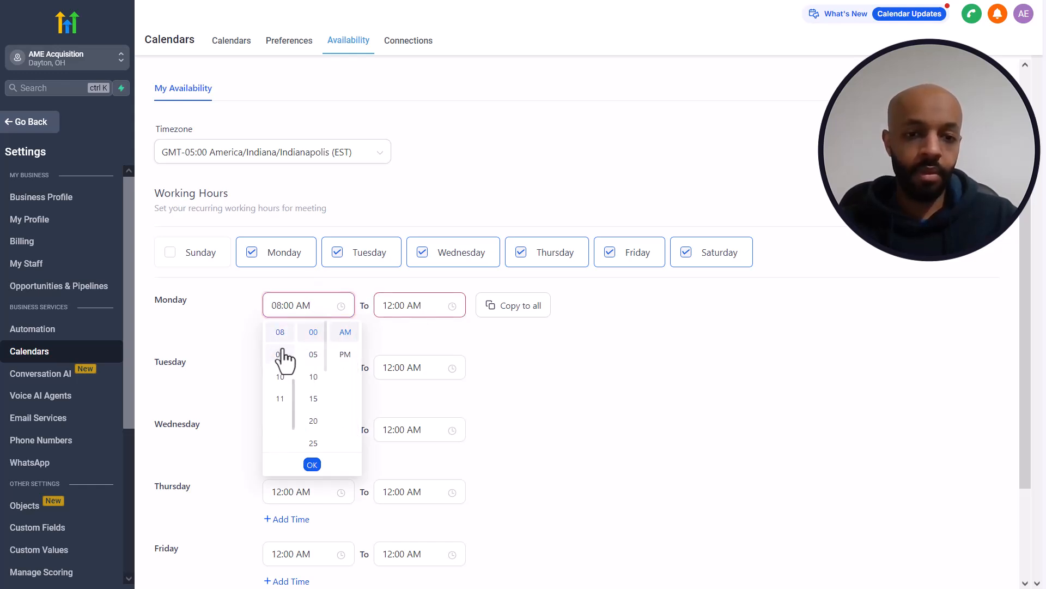
click(279, 354)
click(416, 303)
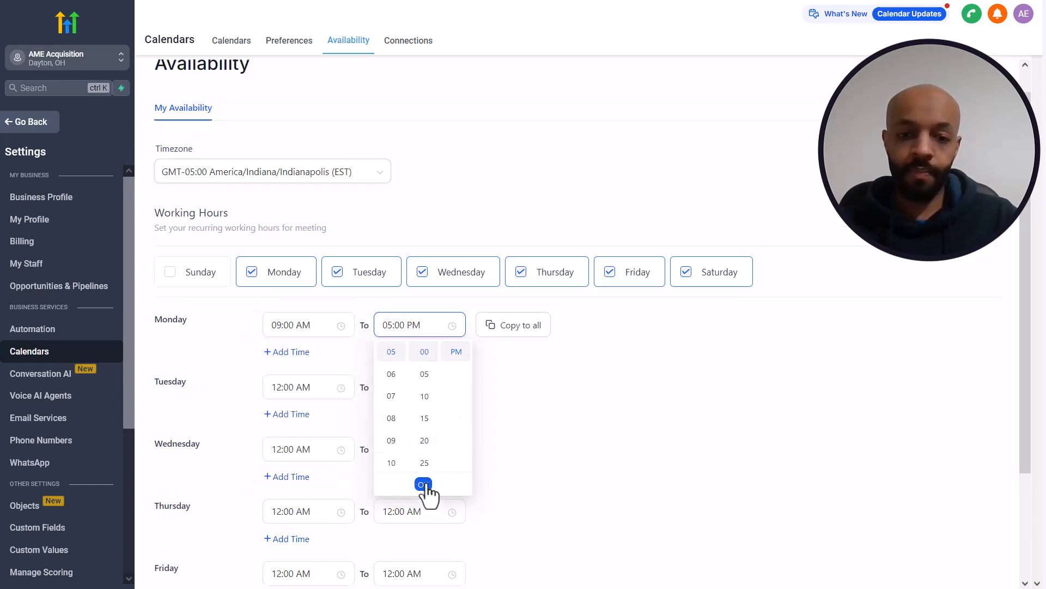
click(425, 484)
click(533, 333)
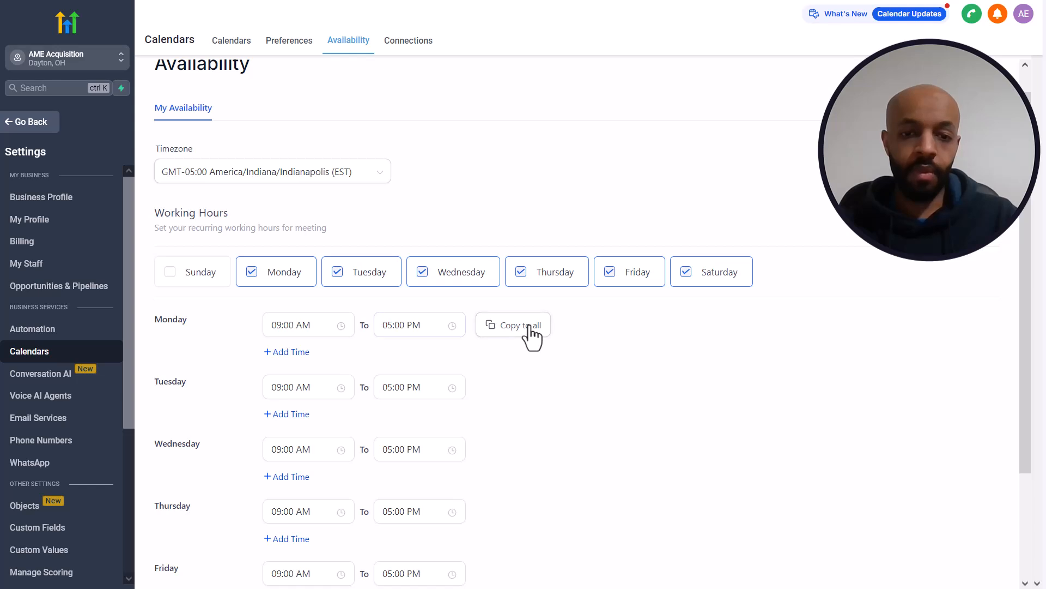
Set Saturday's end time to 03:00 PM and save the availability.
scroll(620, 312, down, 3)
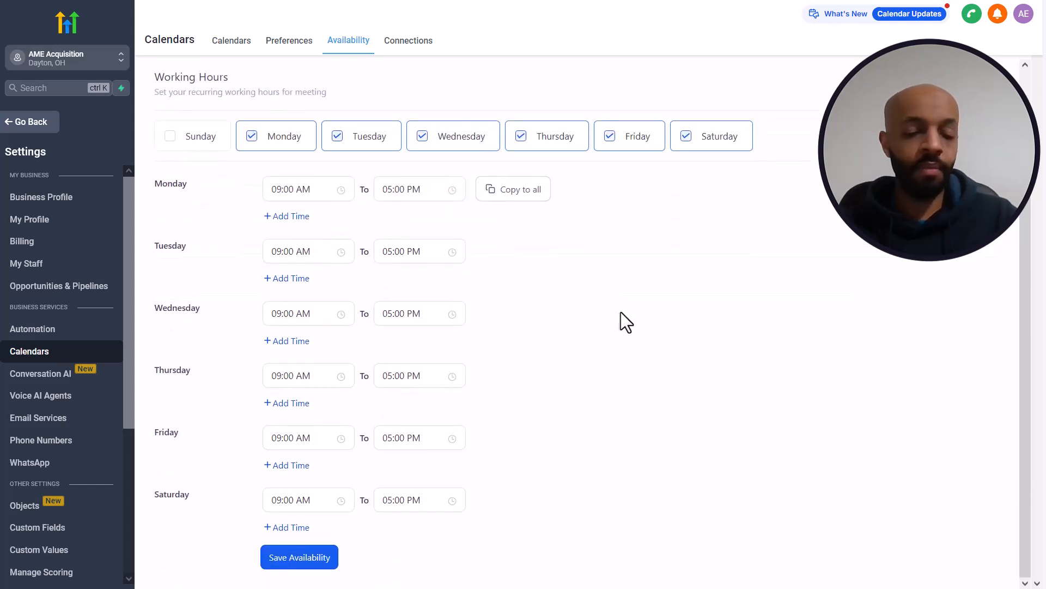
click(395, 500)
scroll(394, 376, up, 3)
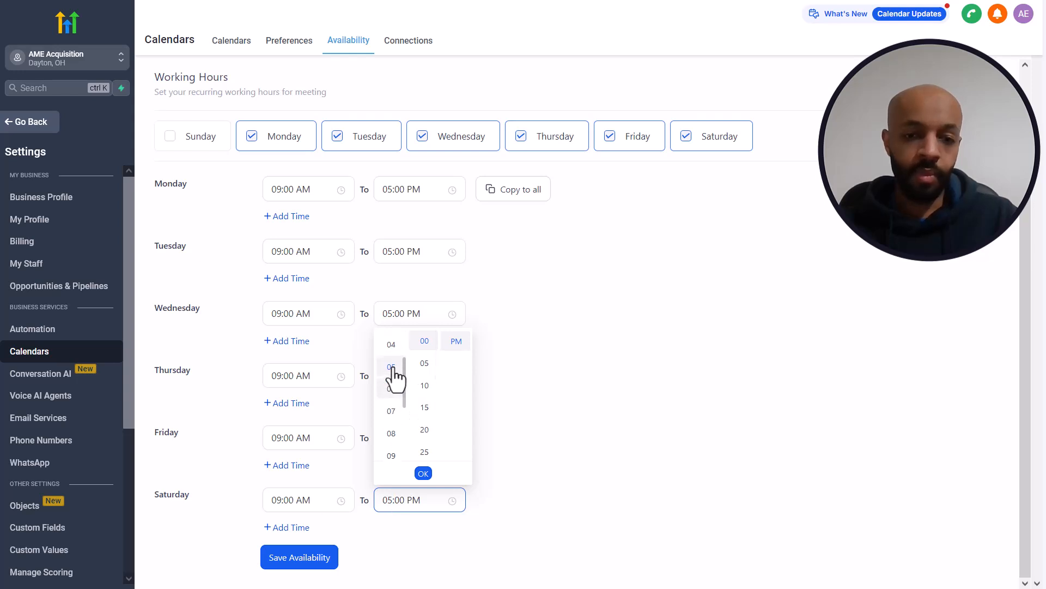
click(391, 361)
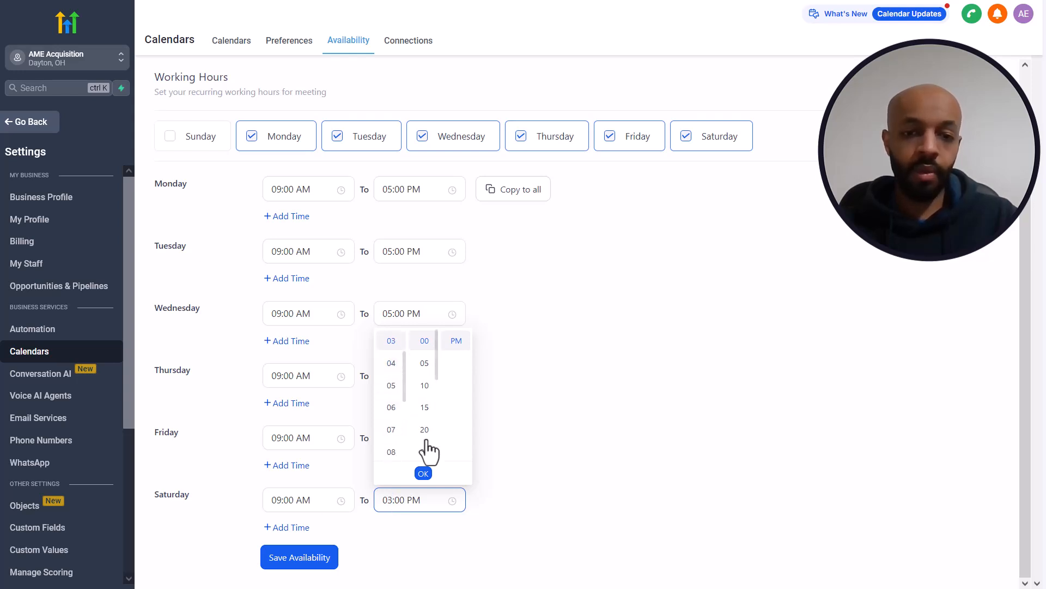
click(425, 474)
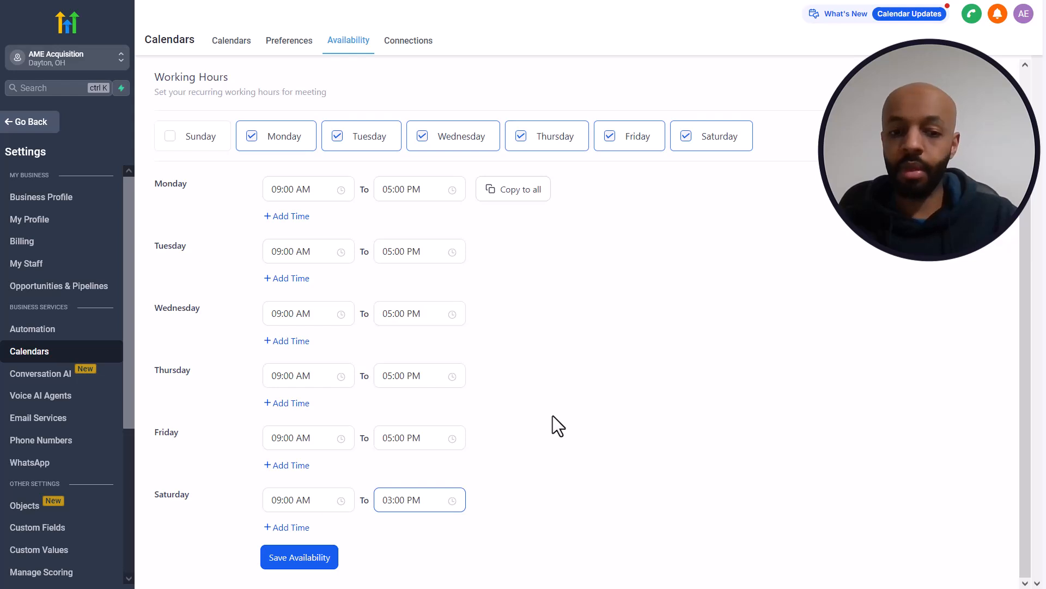
click(303, 563)
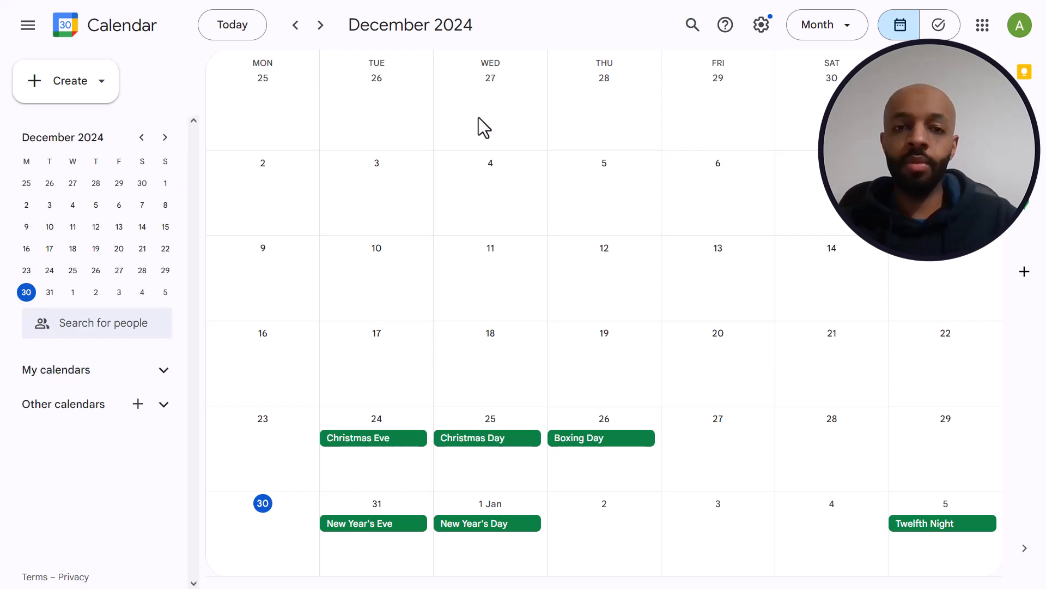
Switch to Google Calendar and show the schedule in Day view.
mouse_move(440, 2)
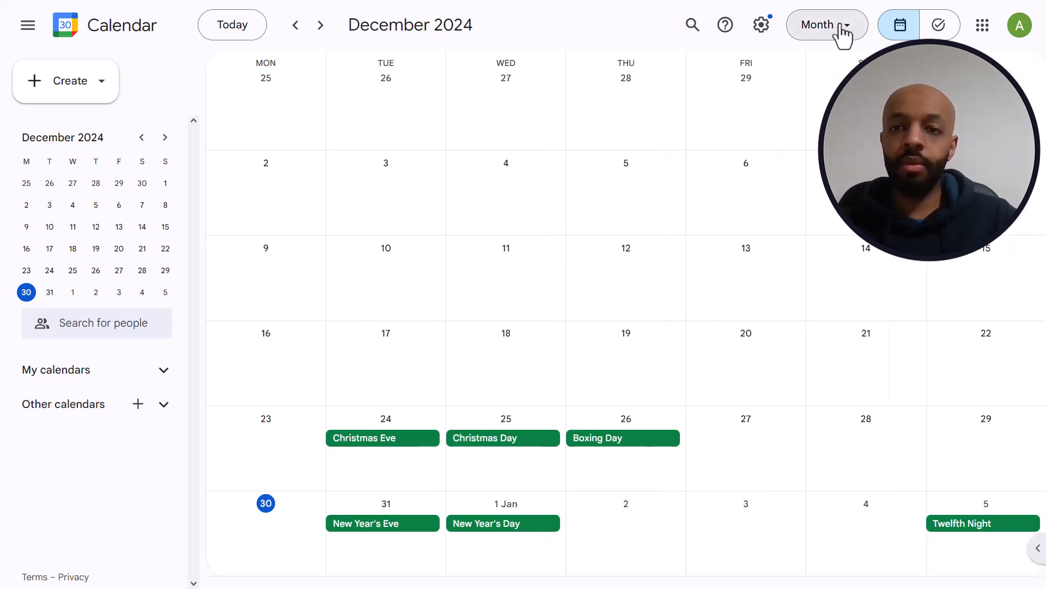
click(844, 30)
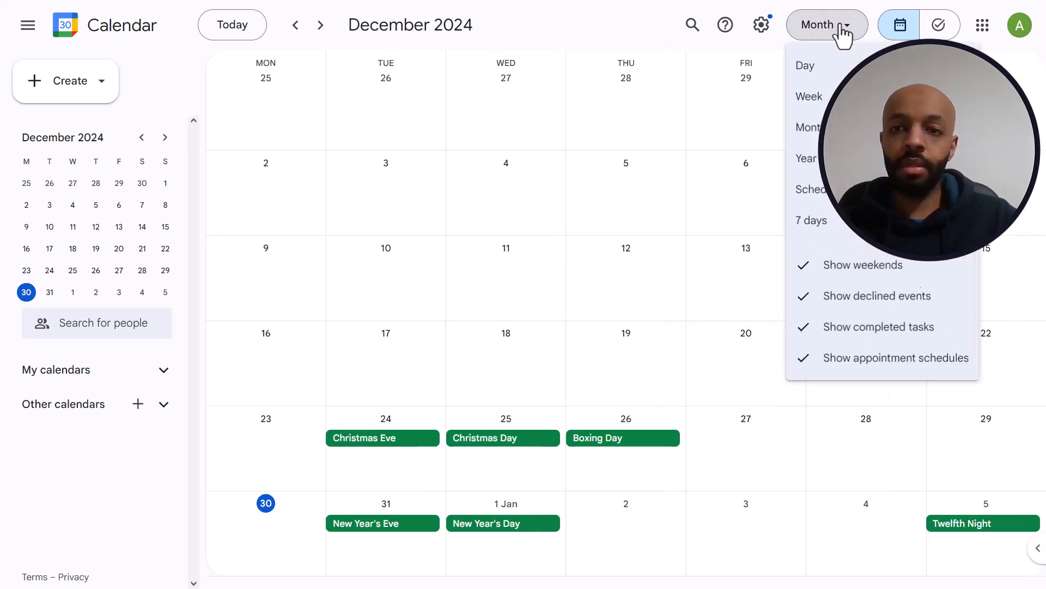
click(819, 68)
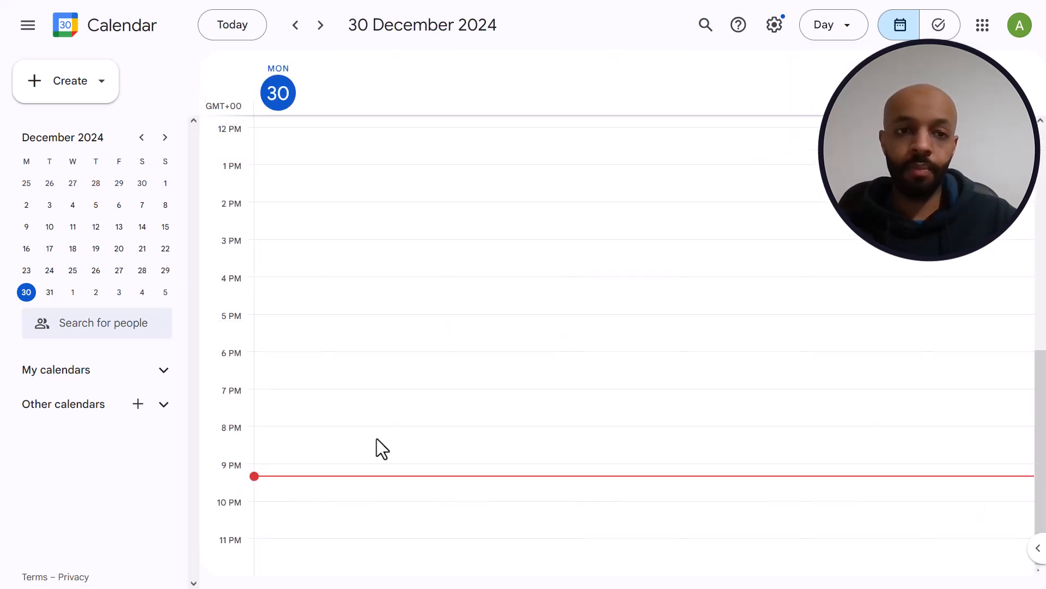
Create an event titled "Lunch" on Monday, 30 December from 12:00pm to 2:00pm.
scroll(390, 407, up, 2)
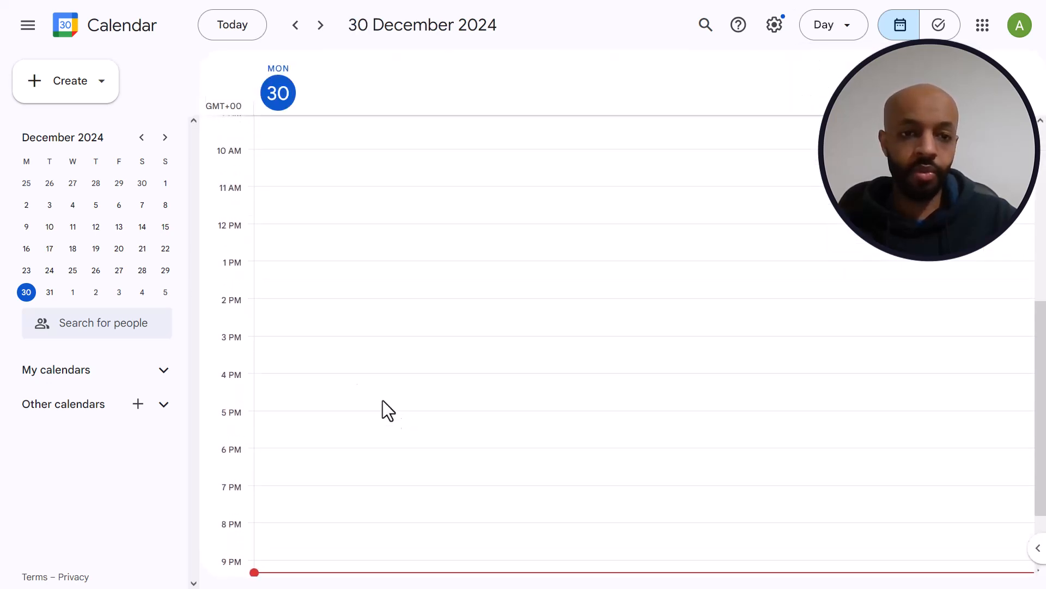
scroll(275, 240, down, 1)
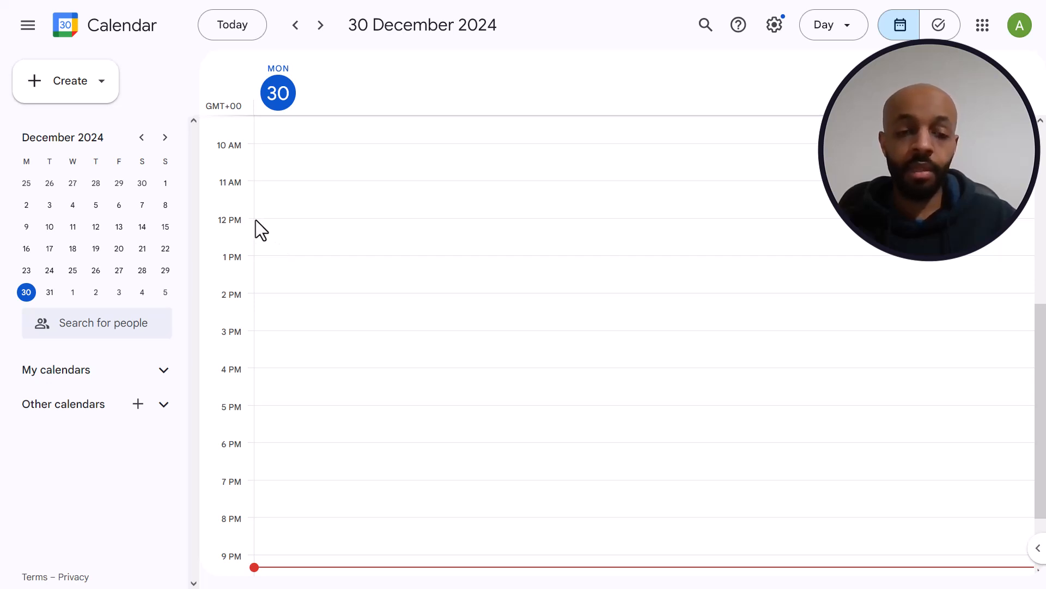
click(258, 222)
drag(266, 234, 274, 288)
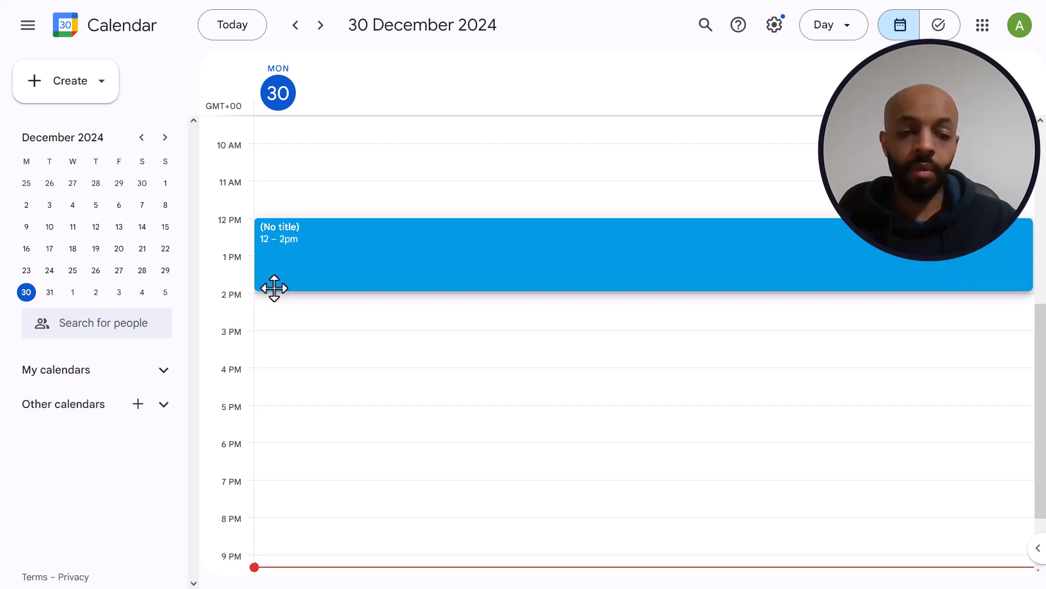
drag(274, 288, 274, 287)
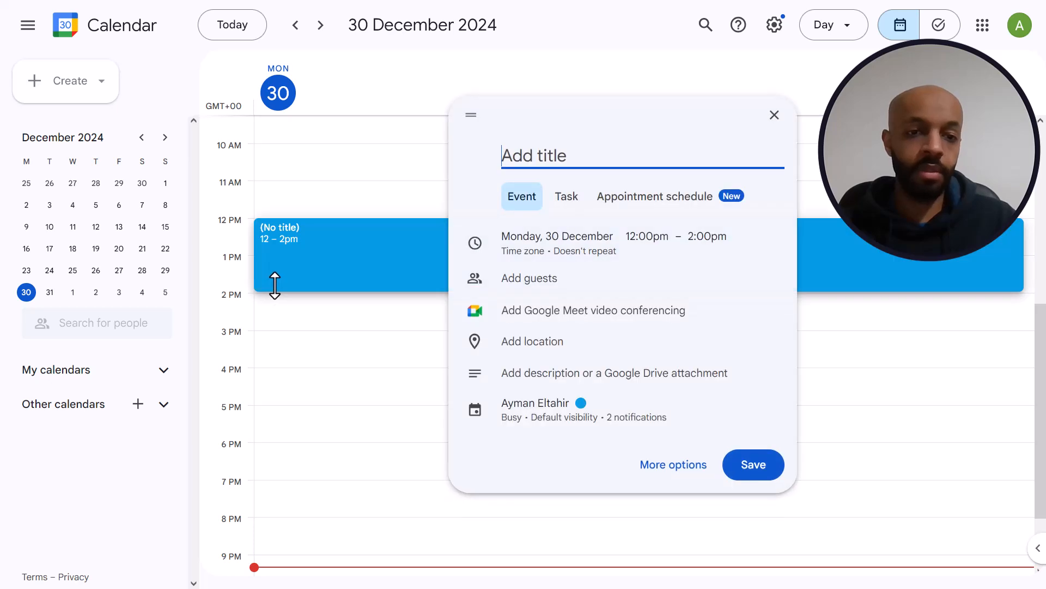
text(Lunch)
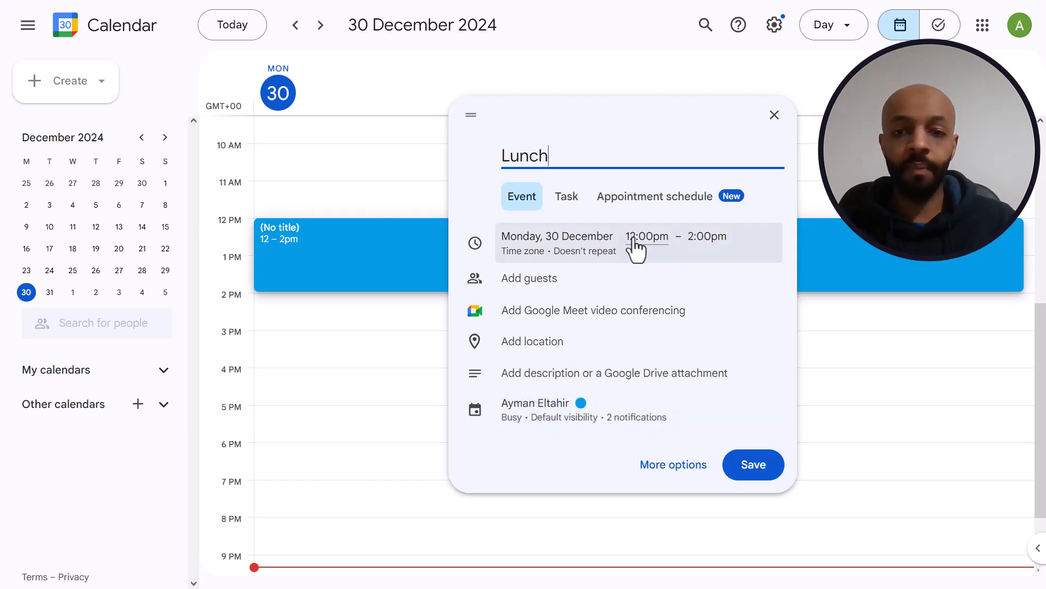
Give the Lunch event a custom weekly recurrence on Monday through Saturday that never ends.
click(607, 254)
click(604, 308)
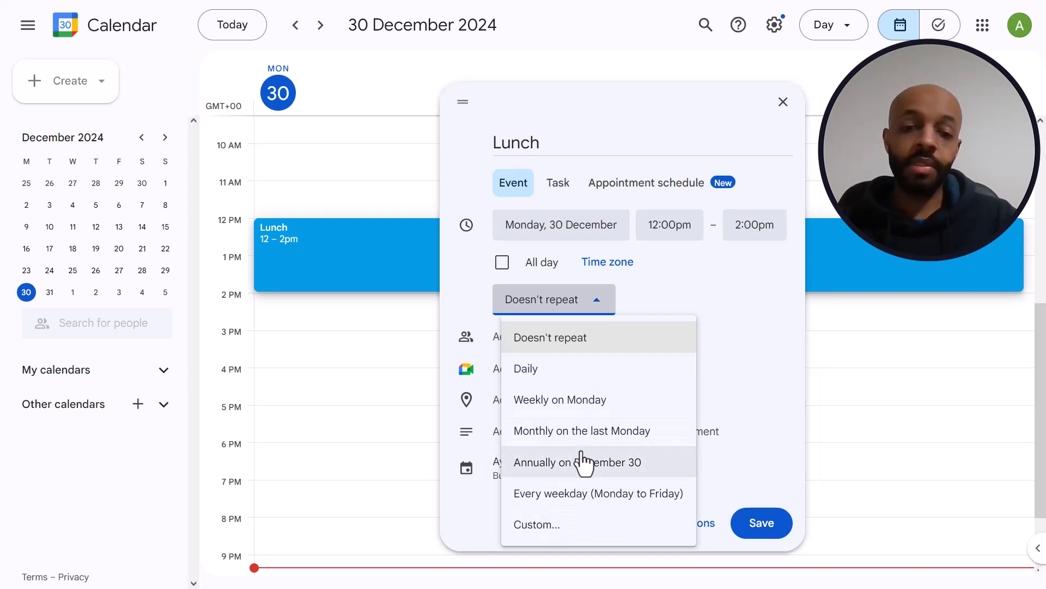
click(559, 520)
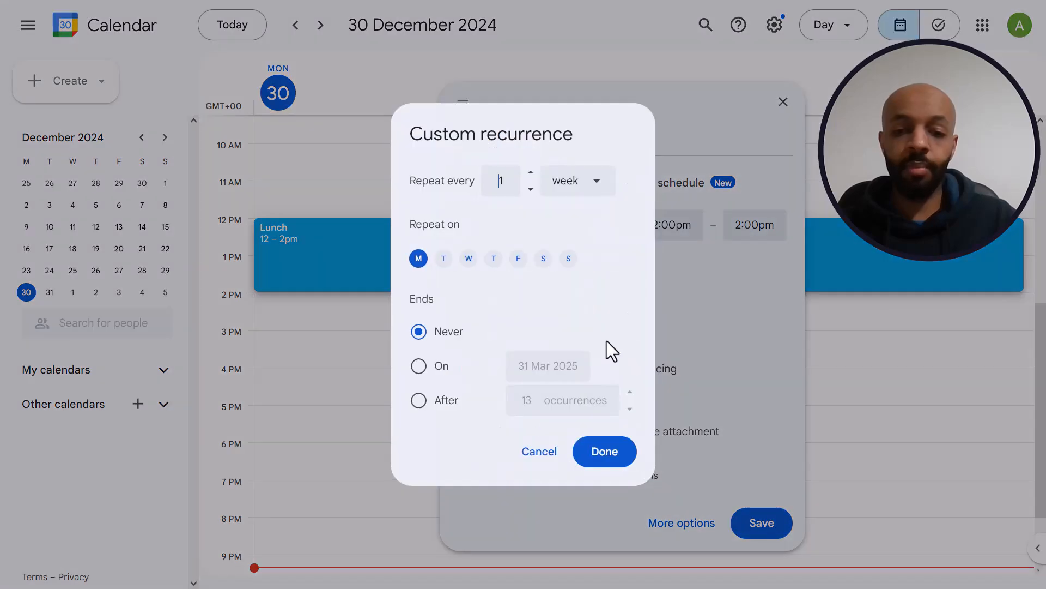
click(469, 259)
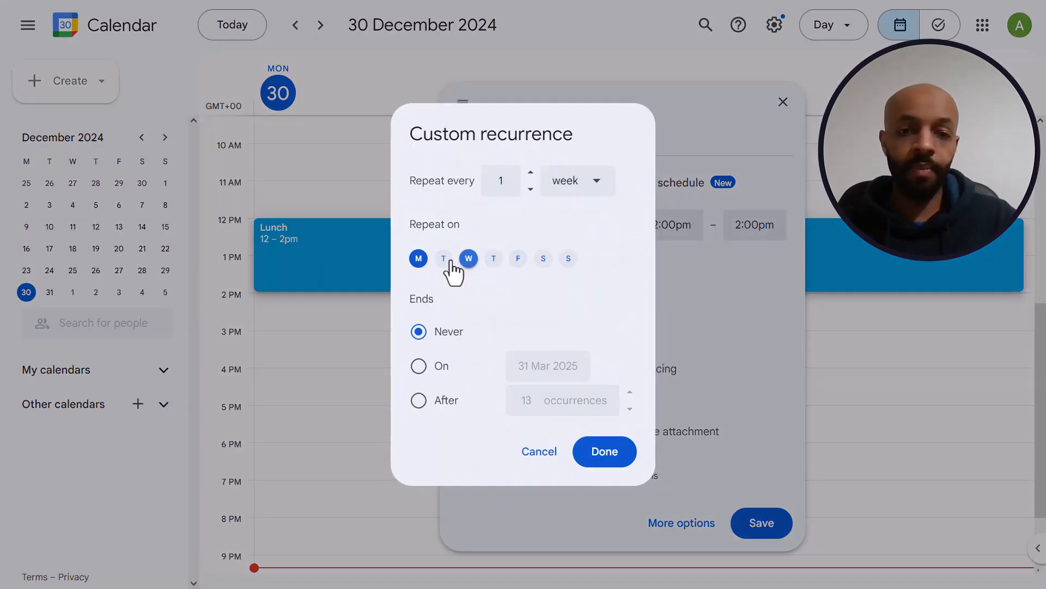
click(445, 261)
click(493, 261)
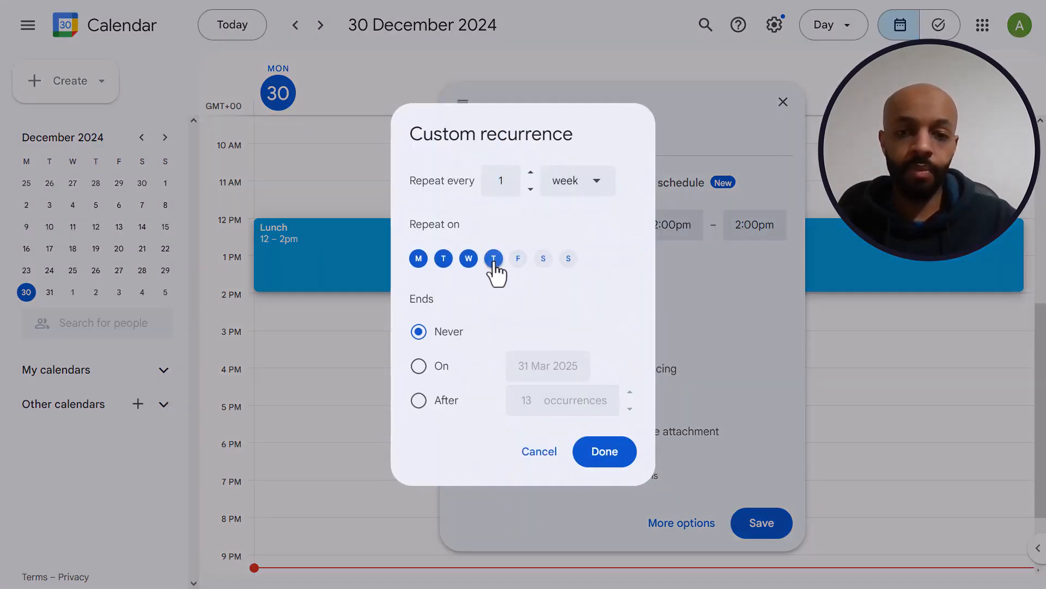
click(520, 263)
click(542, 261)
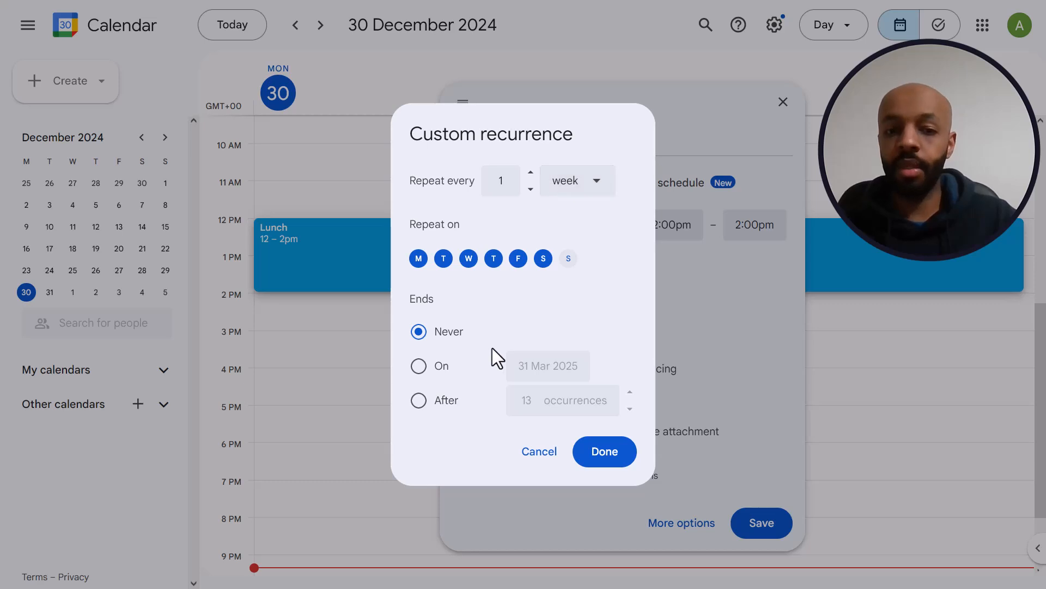
click(604, 458)
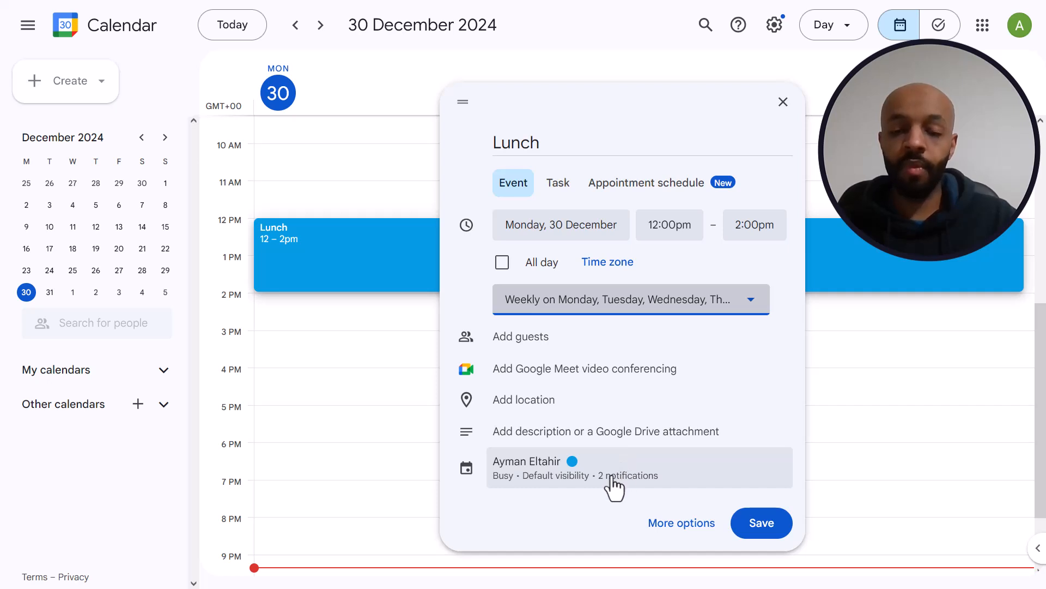
Remove both 30-minute notifications from the Lunch event, keep it marked Busy, and save it.
click(556, 484)
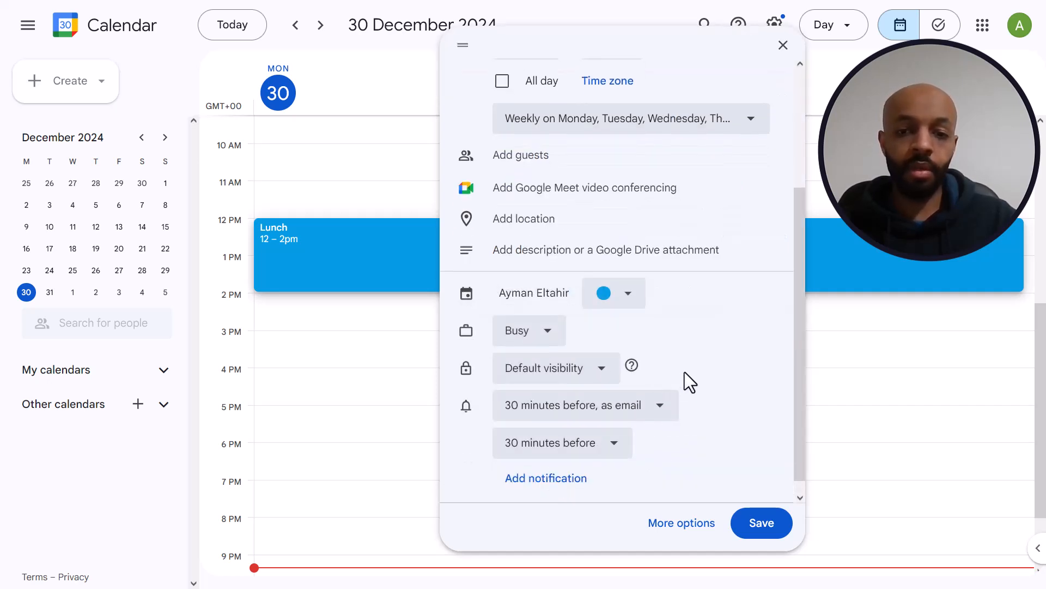
click(697, 406)
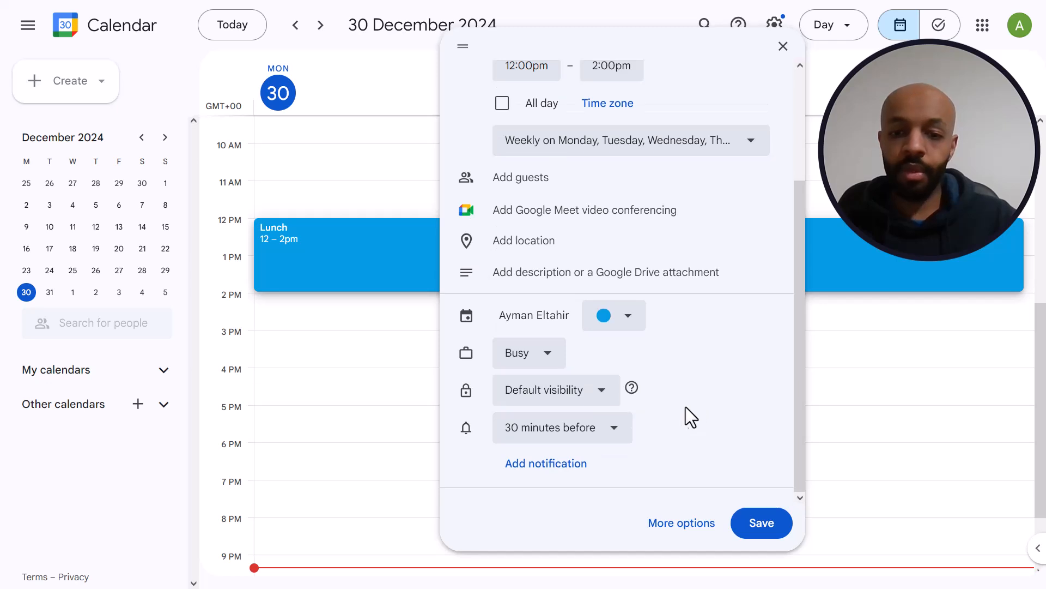
click(650, 428)
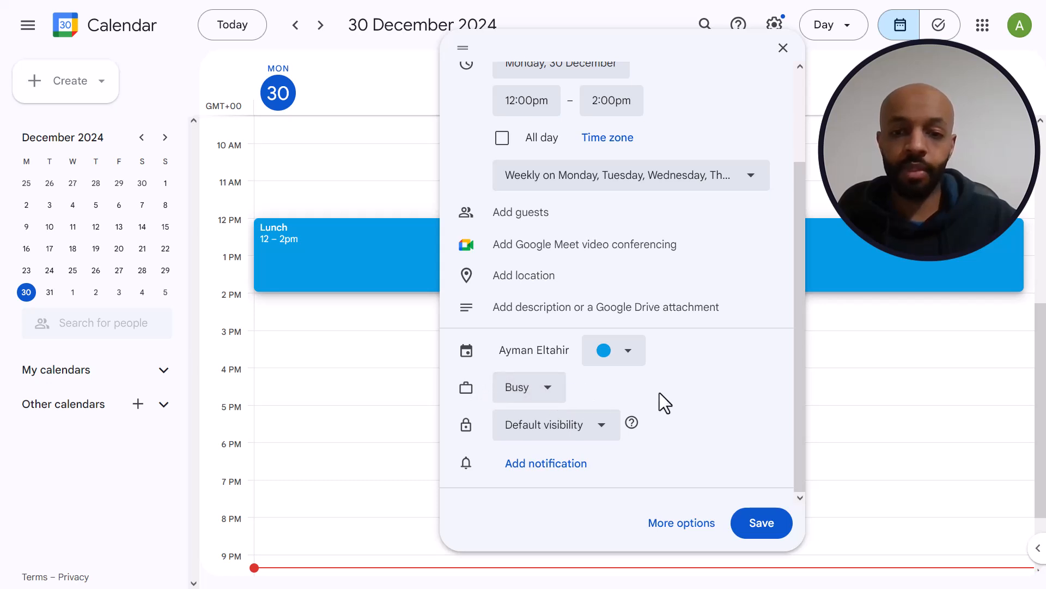
scroll(536, 216, up, 2)
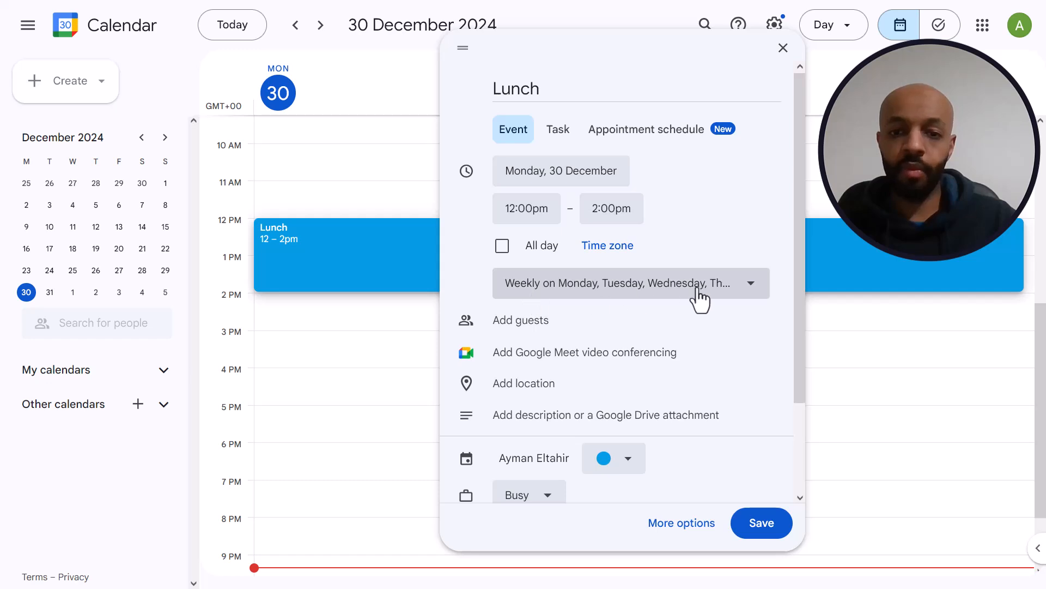
click(770, 528)
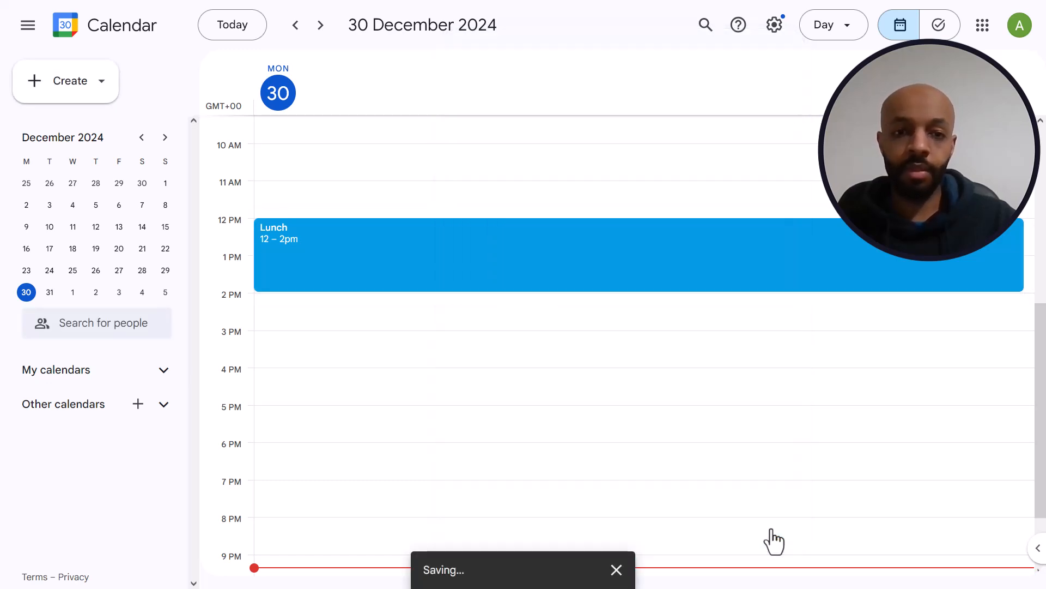
Check the recurring Lunch blocks in Week view and switch the calendar to Month view.
click(835, 30)
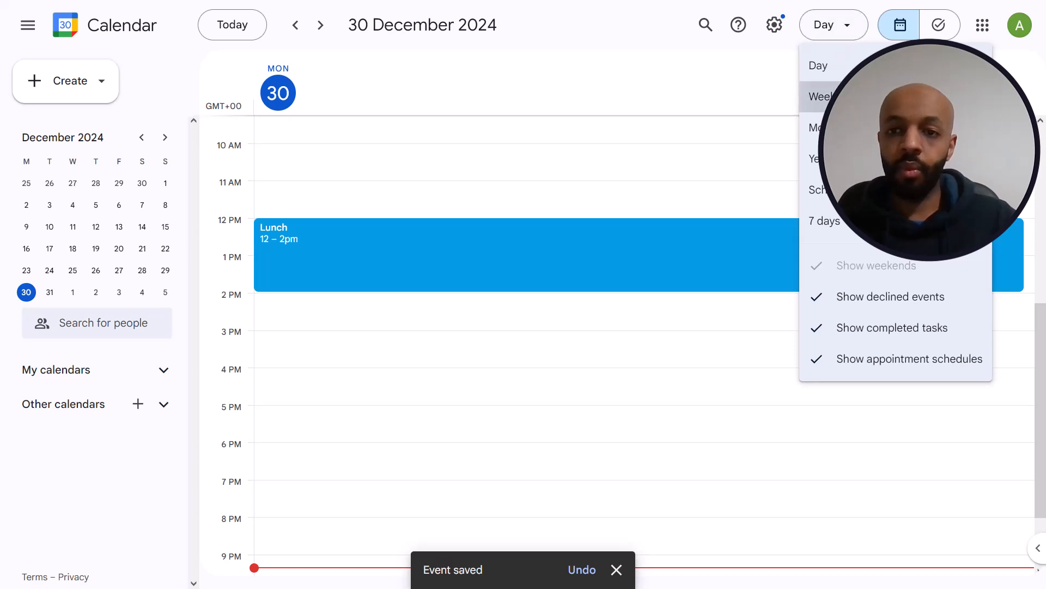
click(821, 97)
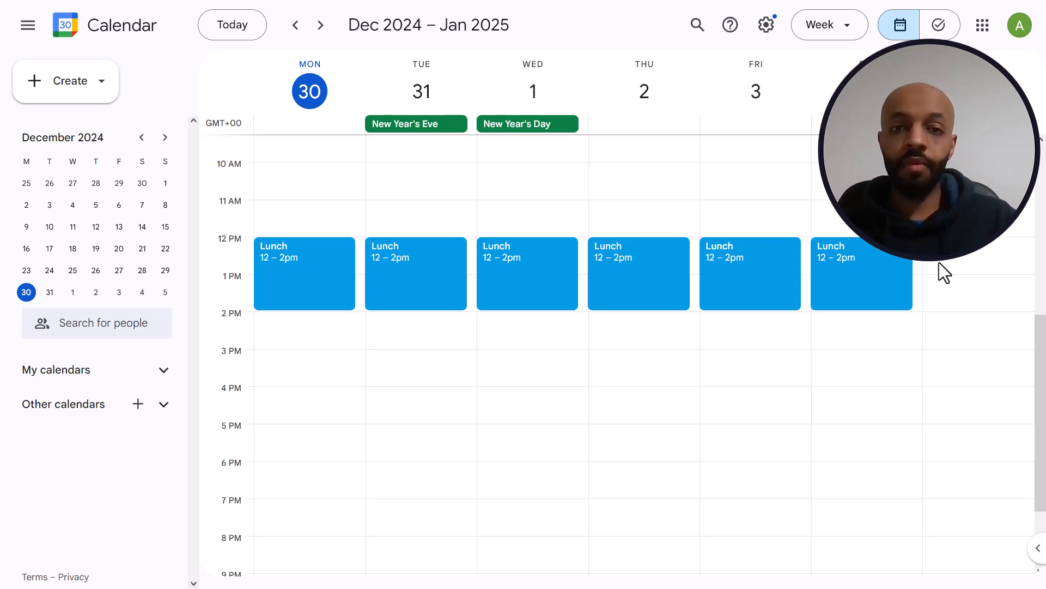
scroll(761, 293, up, 1)
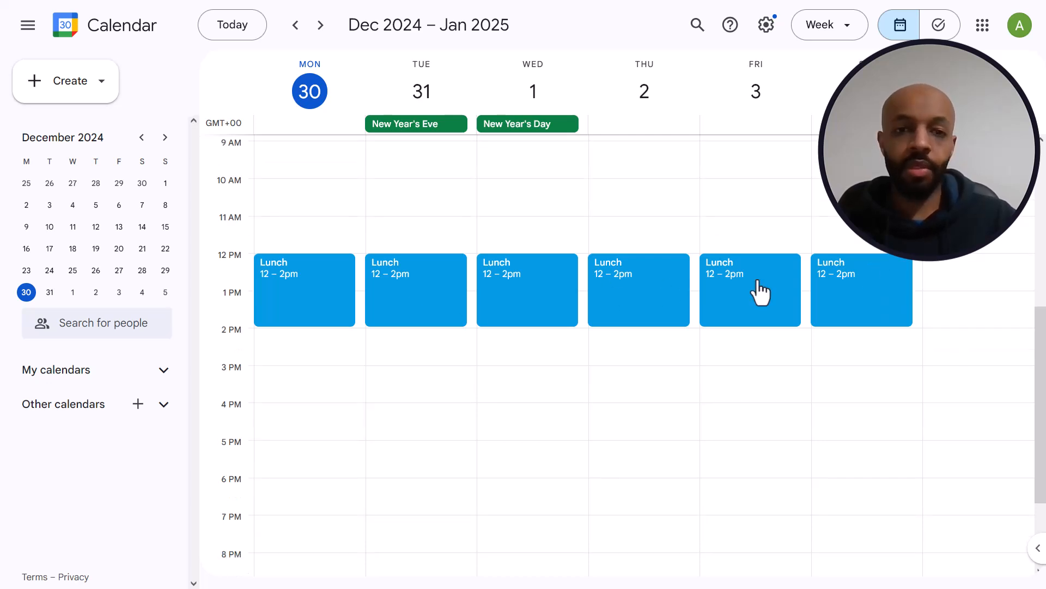
click(821, 27)
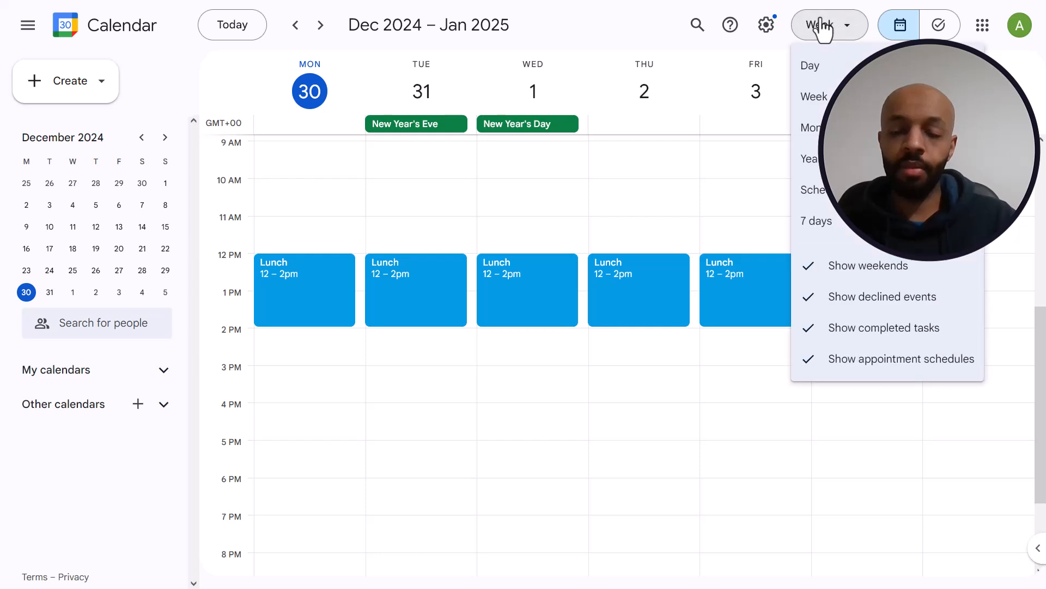
click(811, 127)
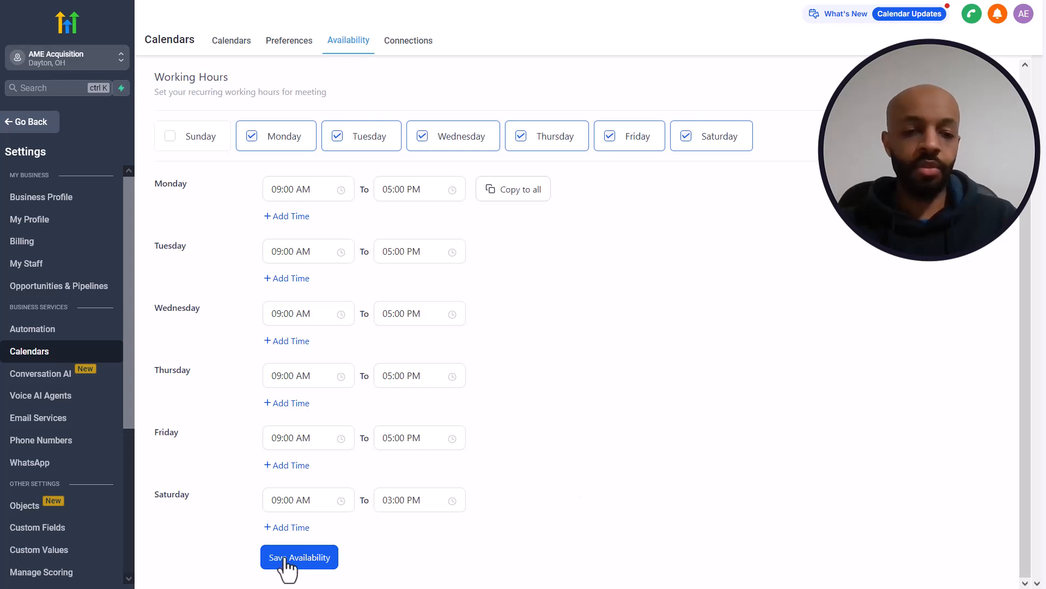
Switch back to HighLevel, save the working-hours availability, and open the list of calendars.
click(285, 559)
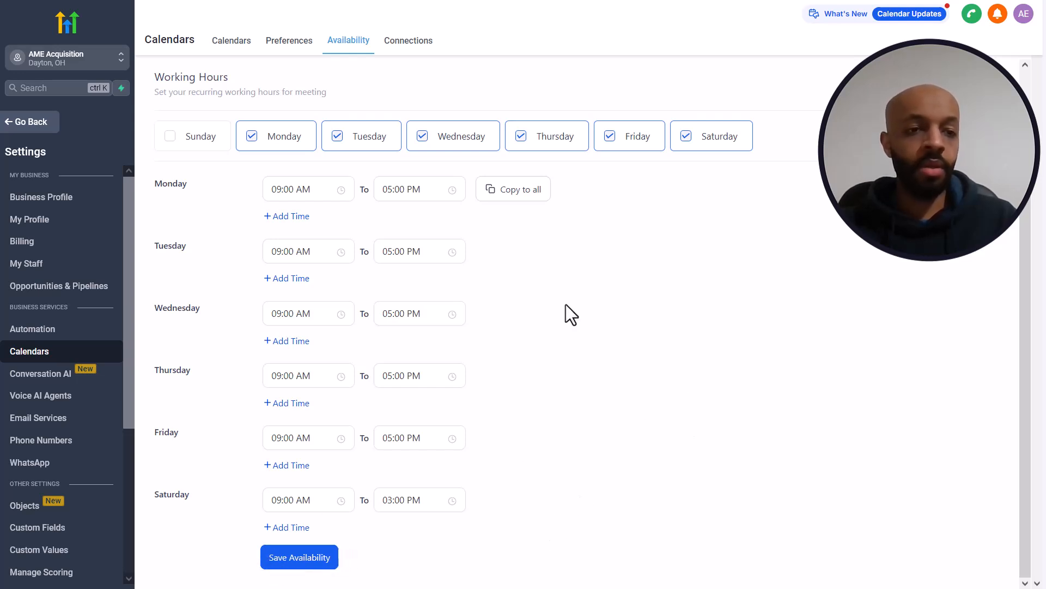
click(229, 44)
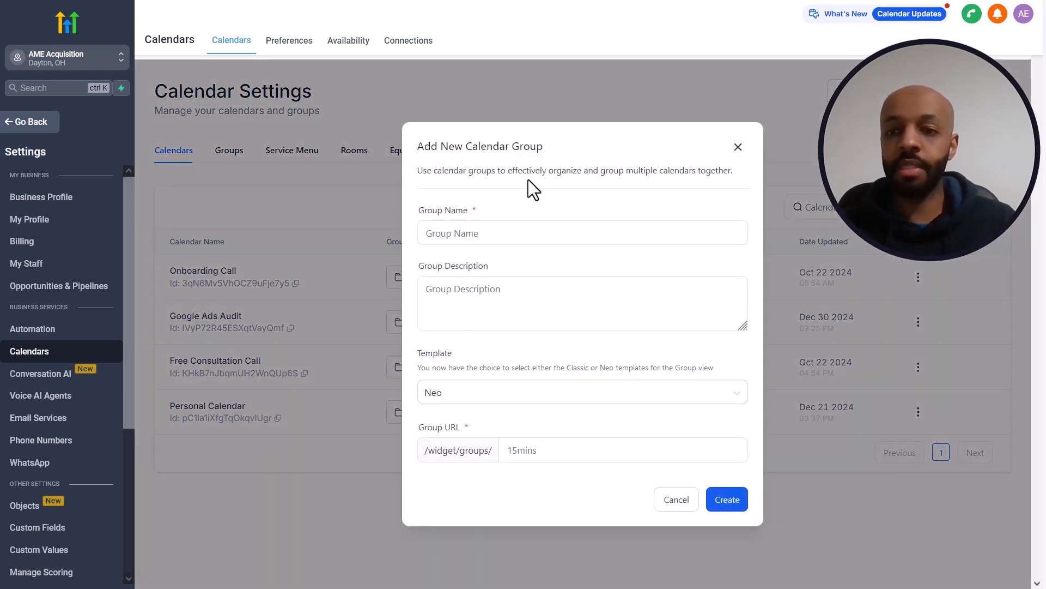
Name a new calendar group "Sales Calendar" without a description and try to create it with the group URL "estimate-calendar".
click(512, 234)
text(Sales Calendar)
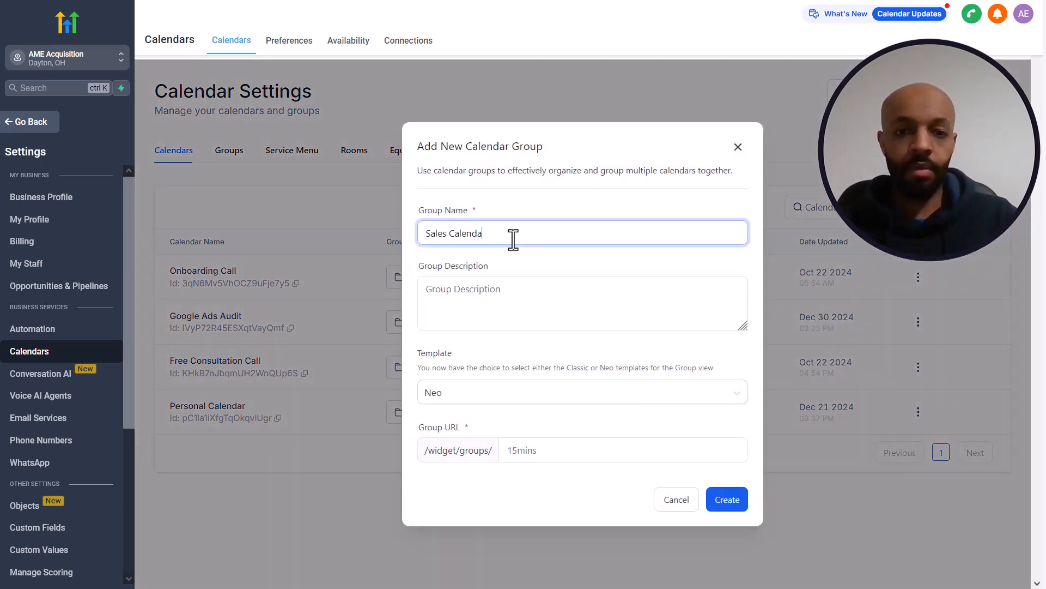
click(514, 293)
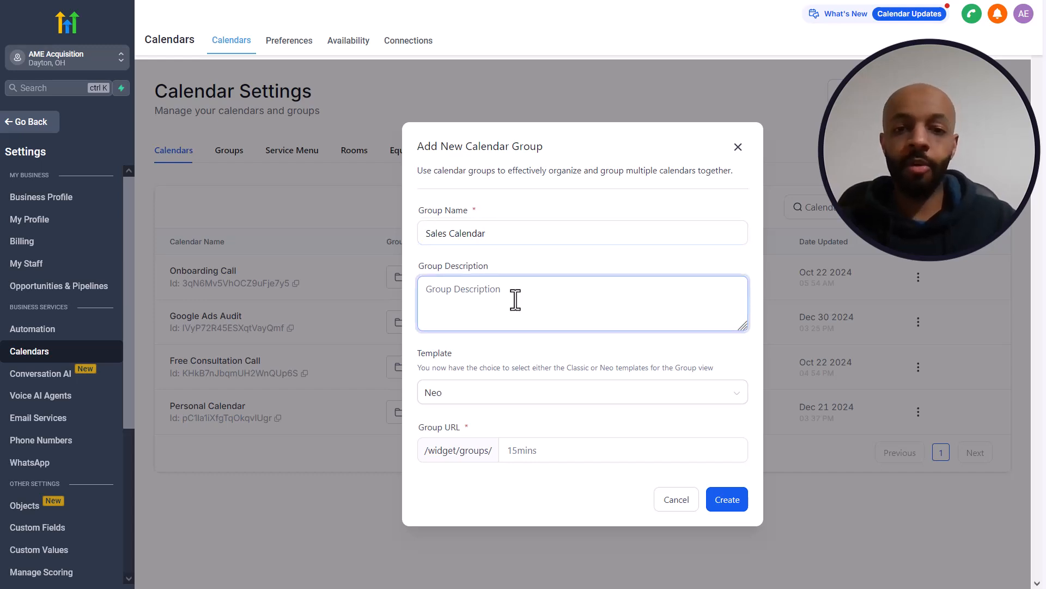
click(601, 268)
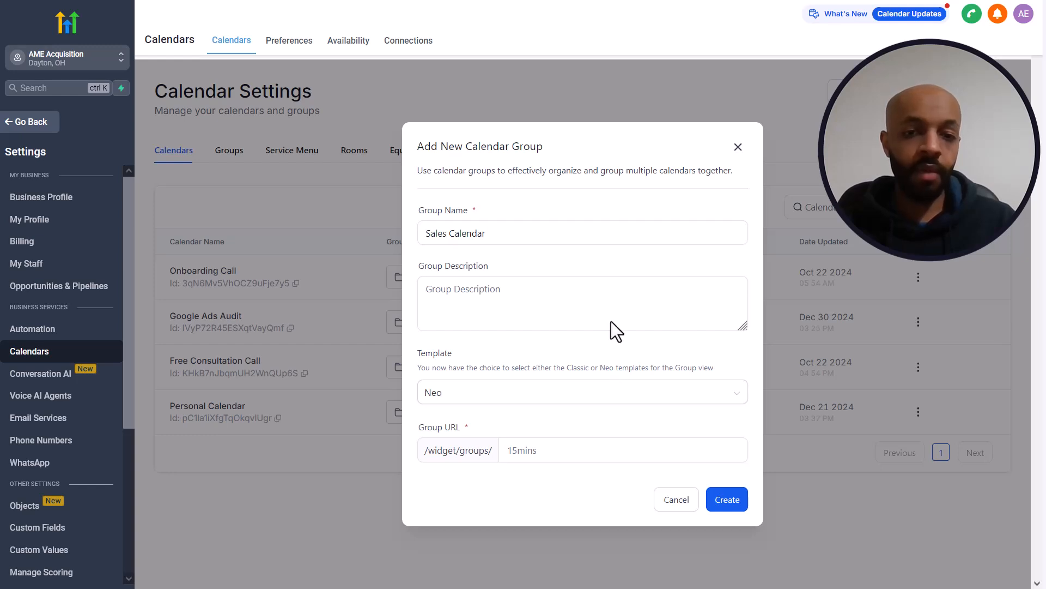
click(607, 291)
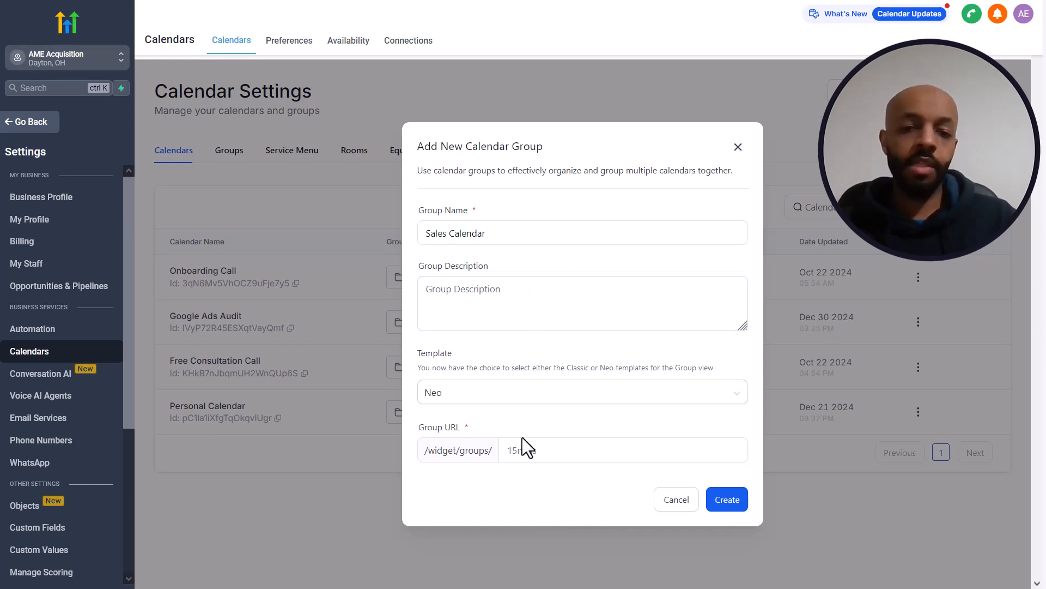
click(650, 441)
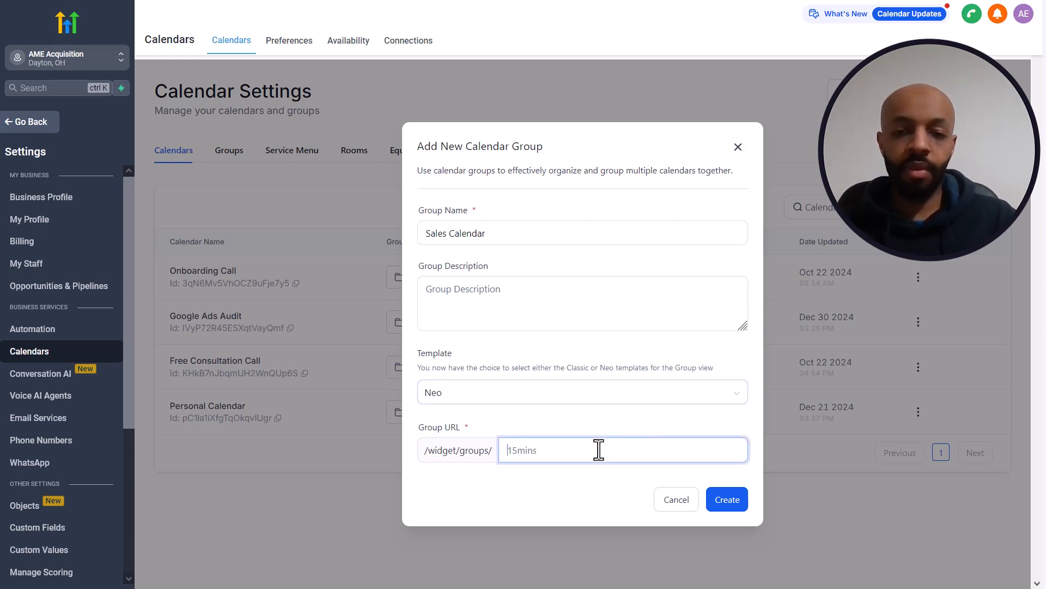
text(estimate-calendar)
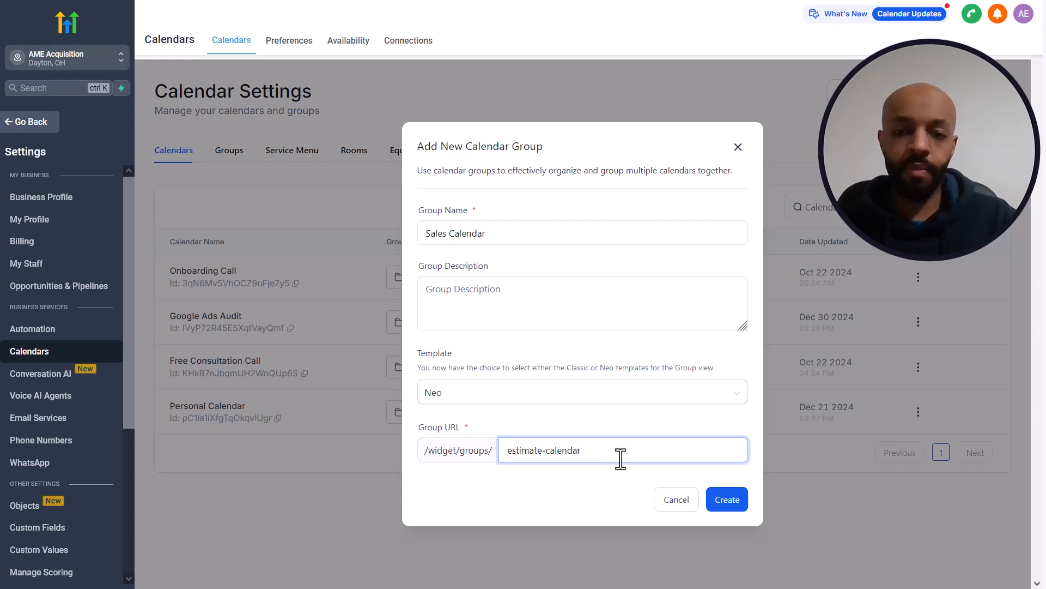
click(728, 507)
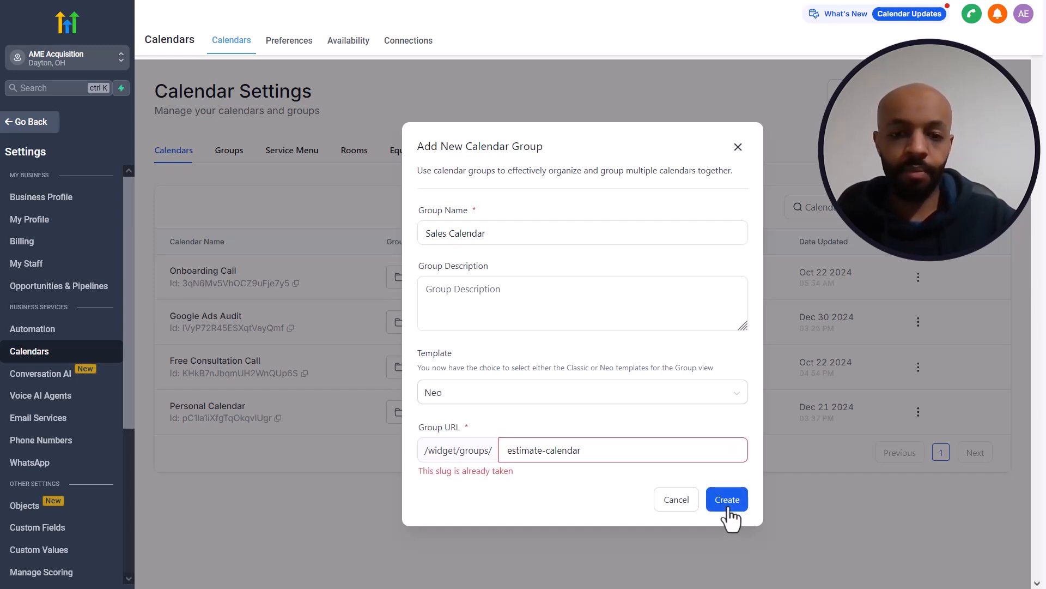
Prefix the group URL with "certapro-" and create the calendar group.
click(509, 452)
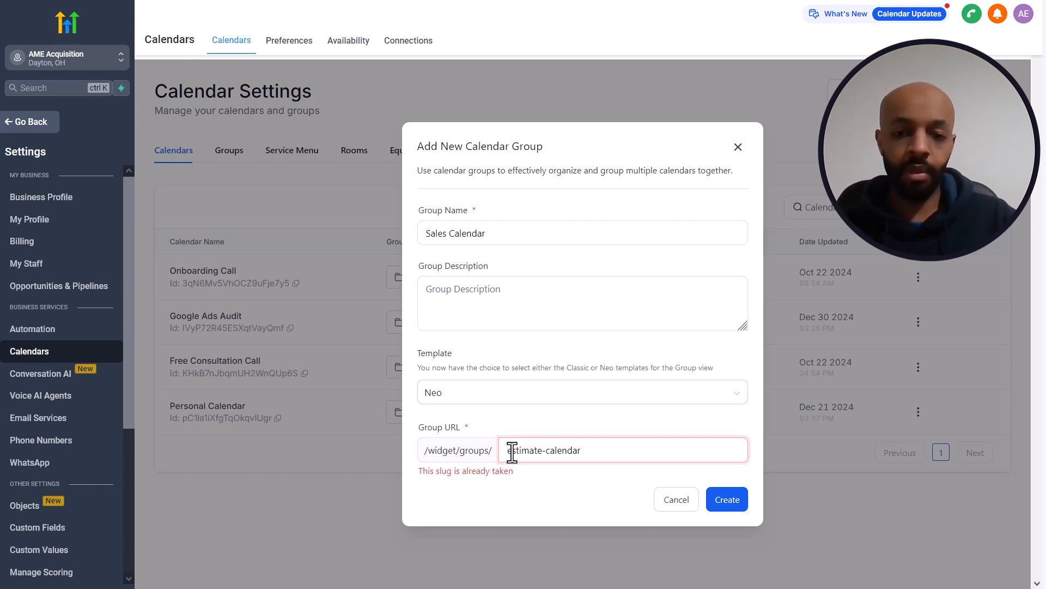
text(certapro-)
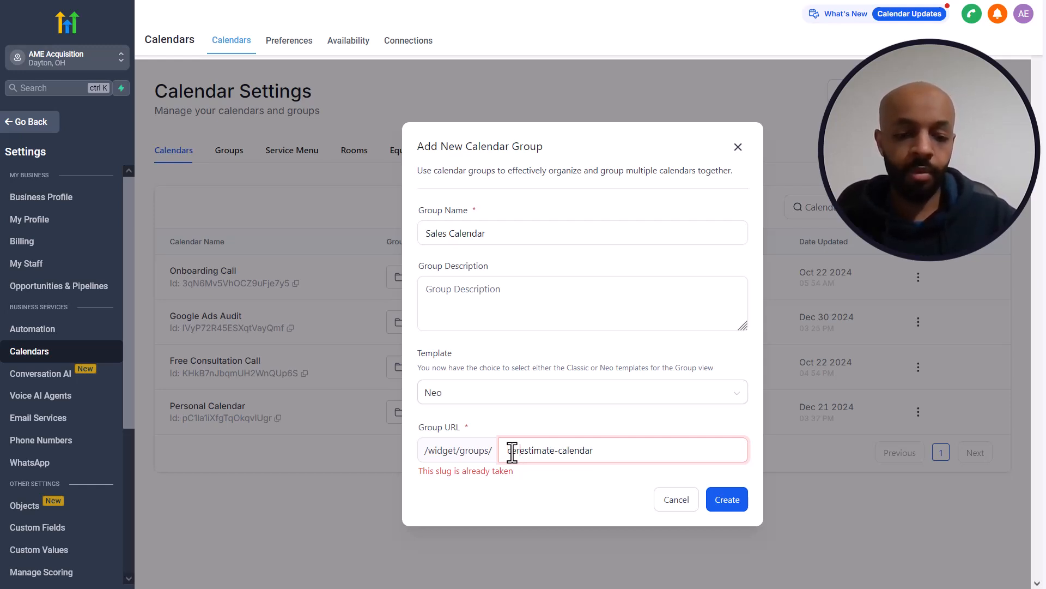
click(727, 499)
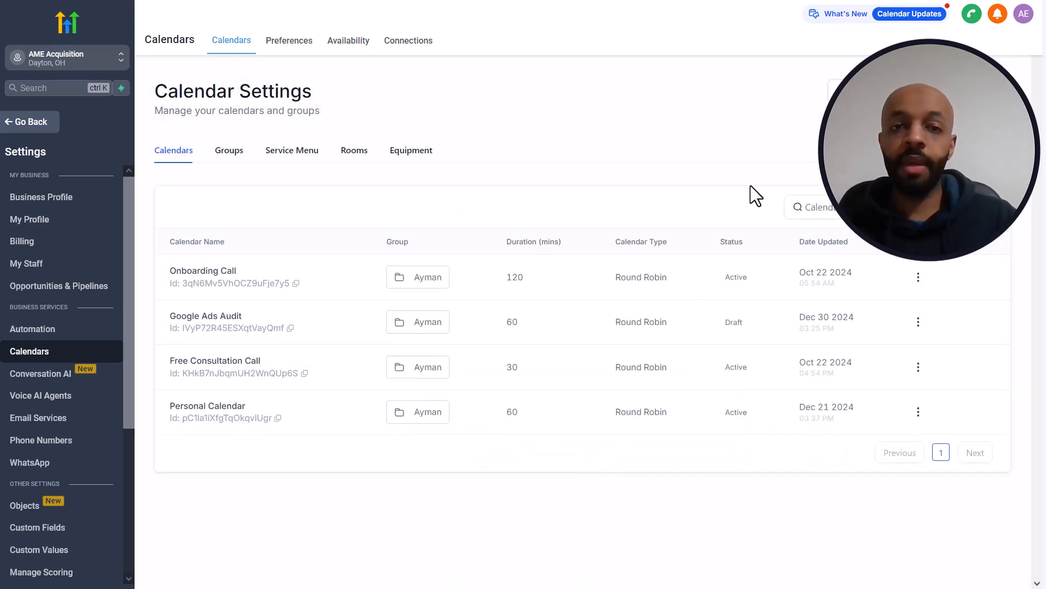
Start a new calendar with the Round Robin scheduling type.
click(963, 92)
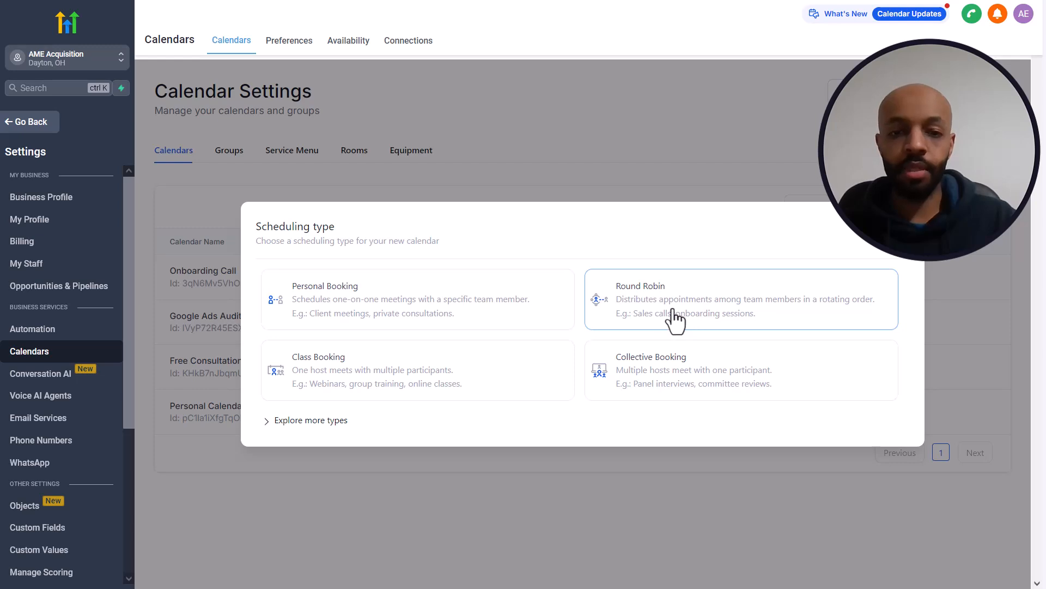
click(650, 322)
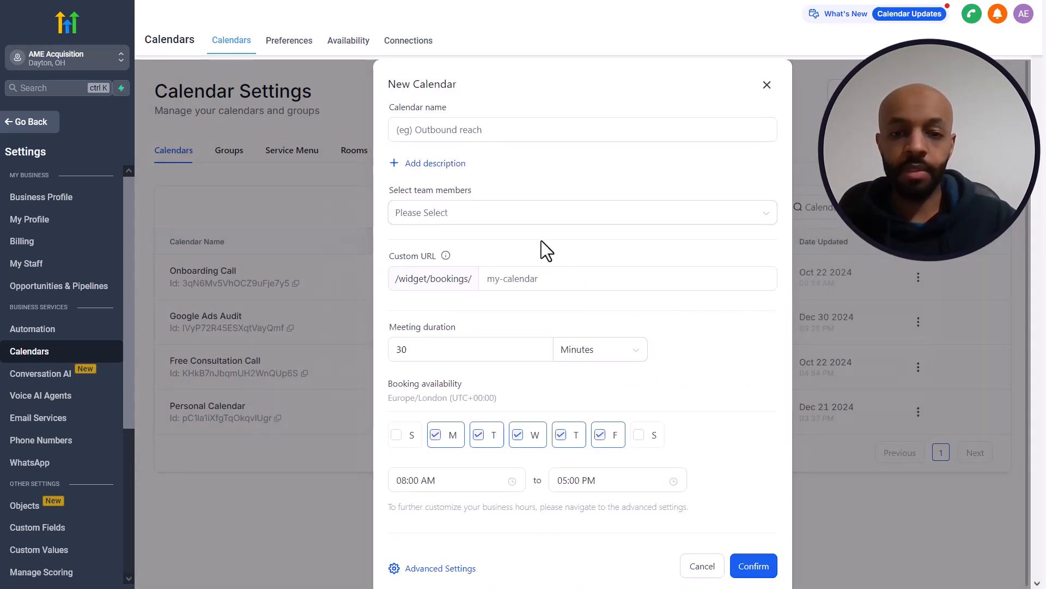
Name the new calendar "CertaPro Estimate Calendar".
click(472, 123)
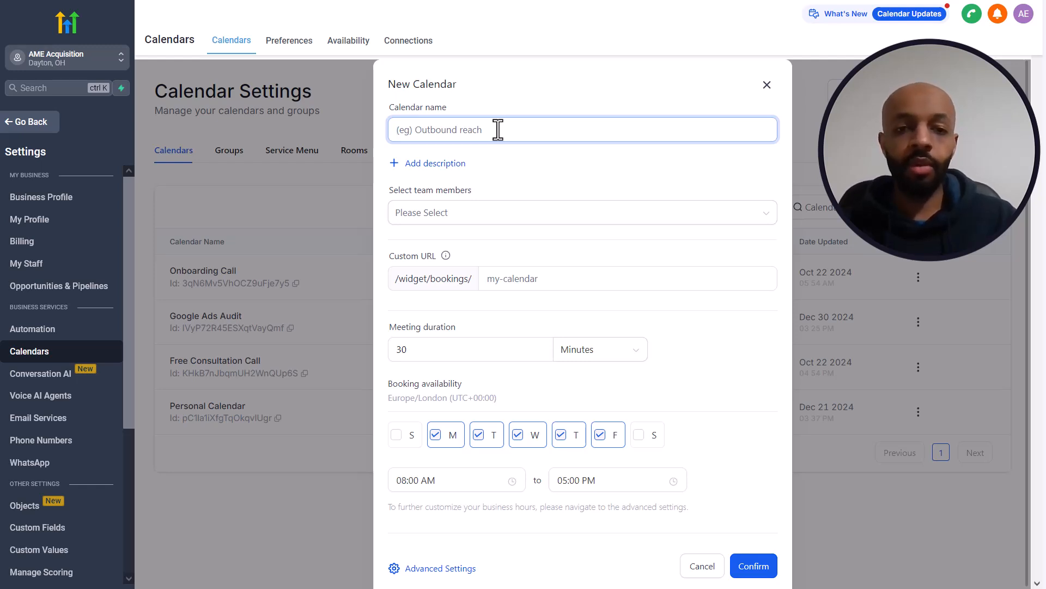
text(CertaPro E)
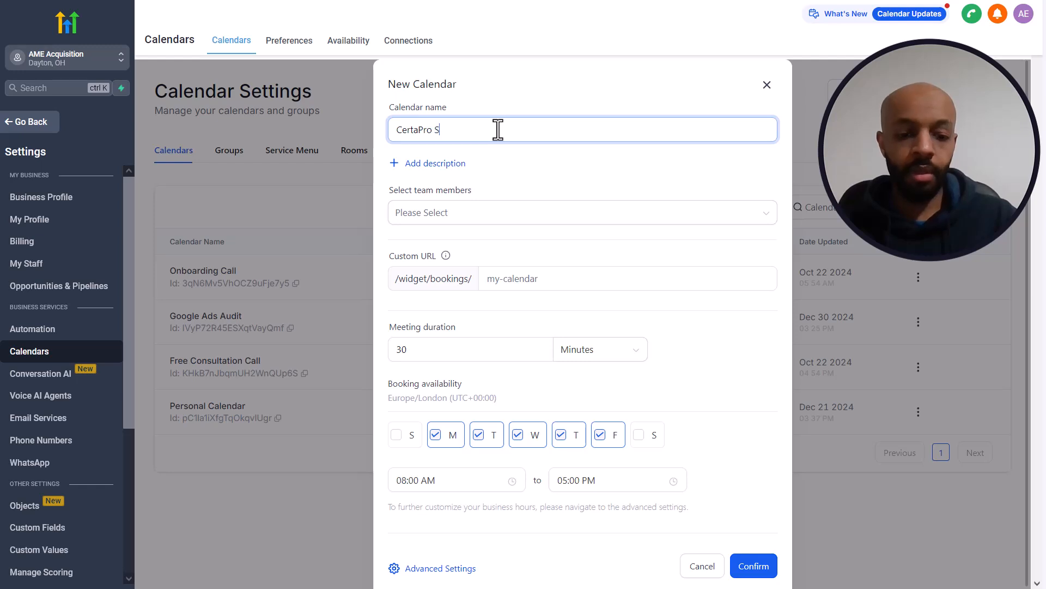
text(stimate Calendar)
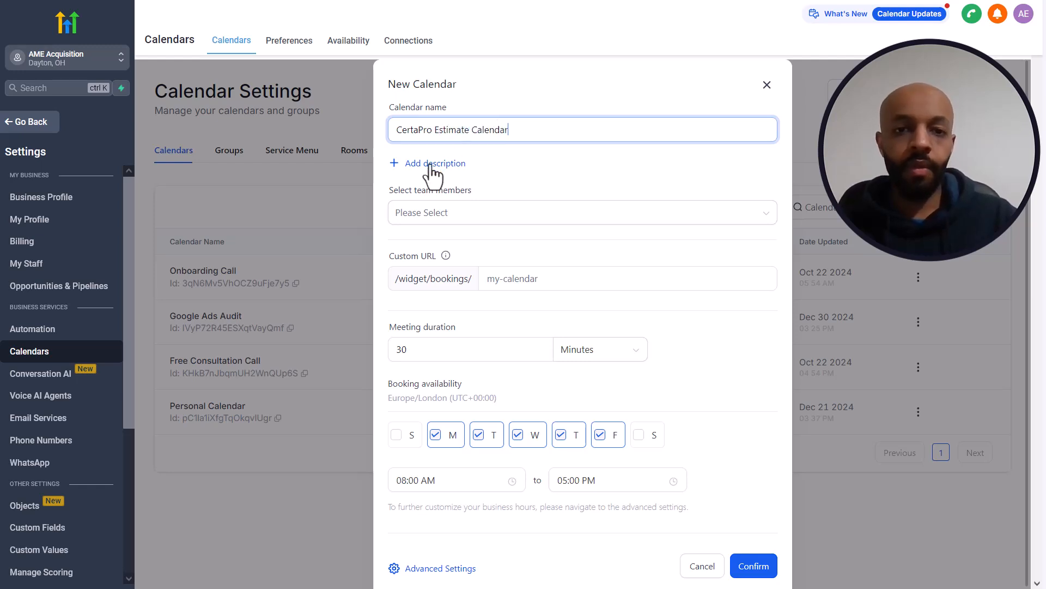
Add a description asking customers to pick a suitable time and say what they need done, promising a visit that day for a project estimate.
click(434, 164)
click(472, 244)
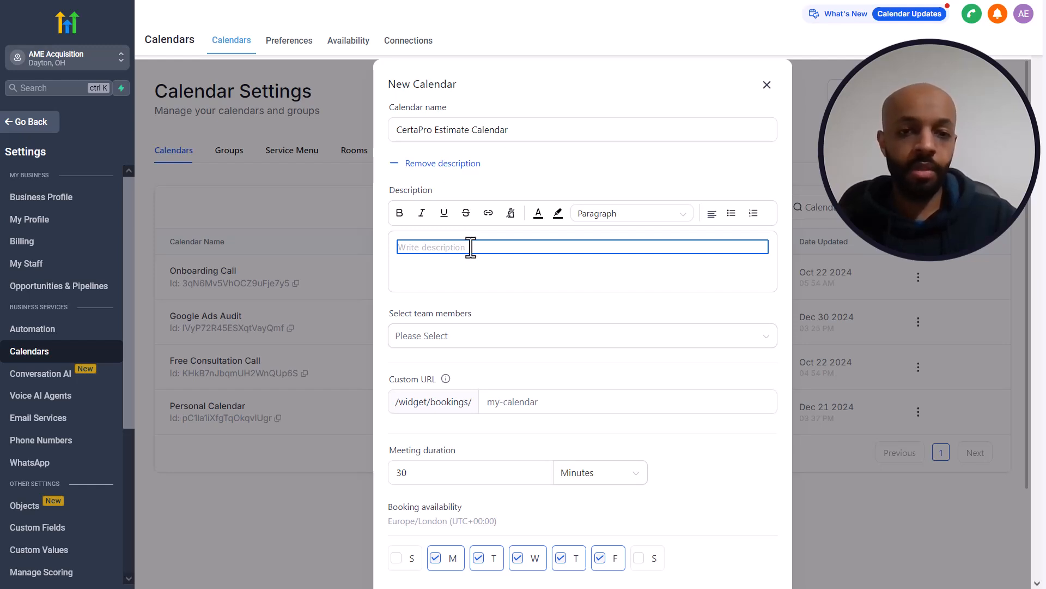
text(Find a time that works for you, let us know what you're looking to get done and we'll come out on that day to give you an estimate on your project.)
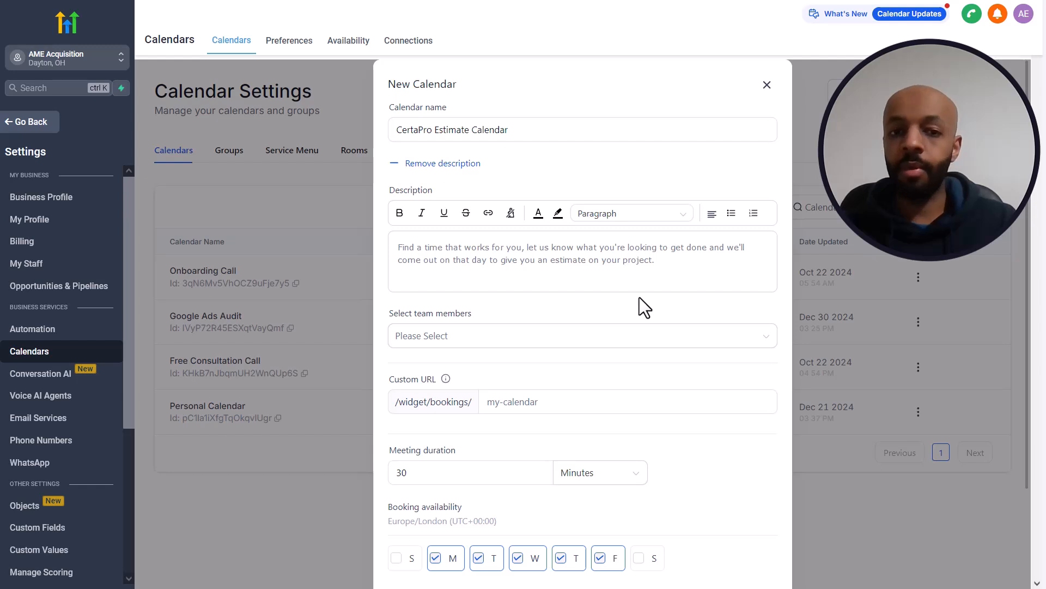
Assign the account owner as the calendar's team member and set the custom URL to "certapro-estimate".
click(682, 335)
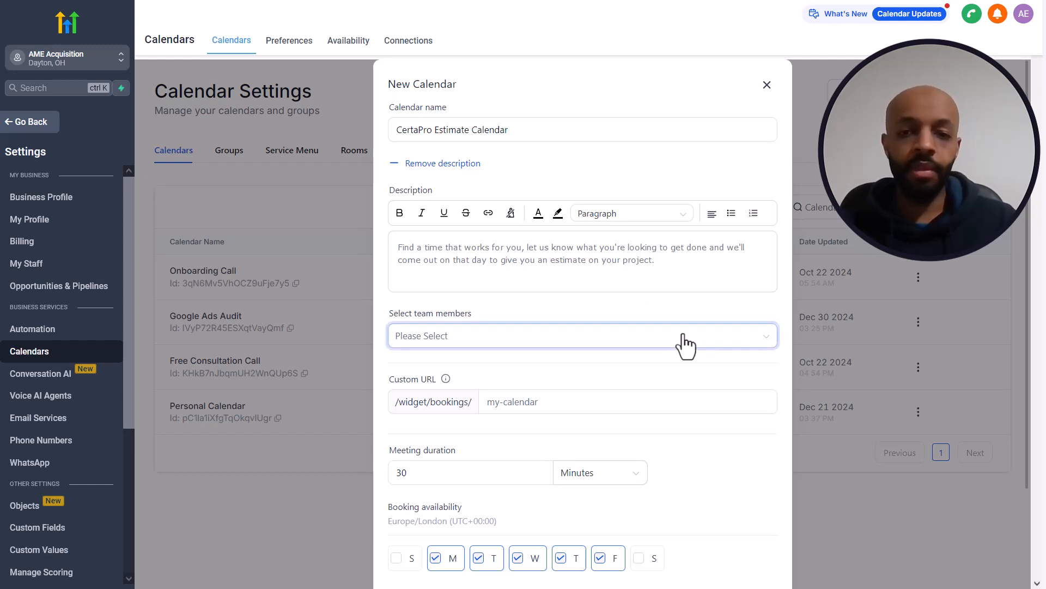
click(636, 363)
scroll(635, 305, down, 2)
click(636, 271)
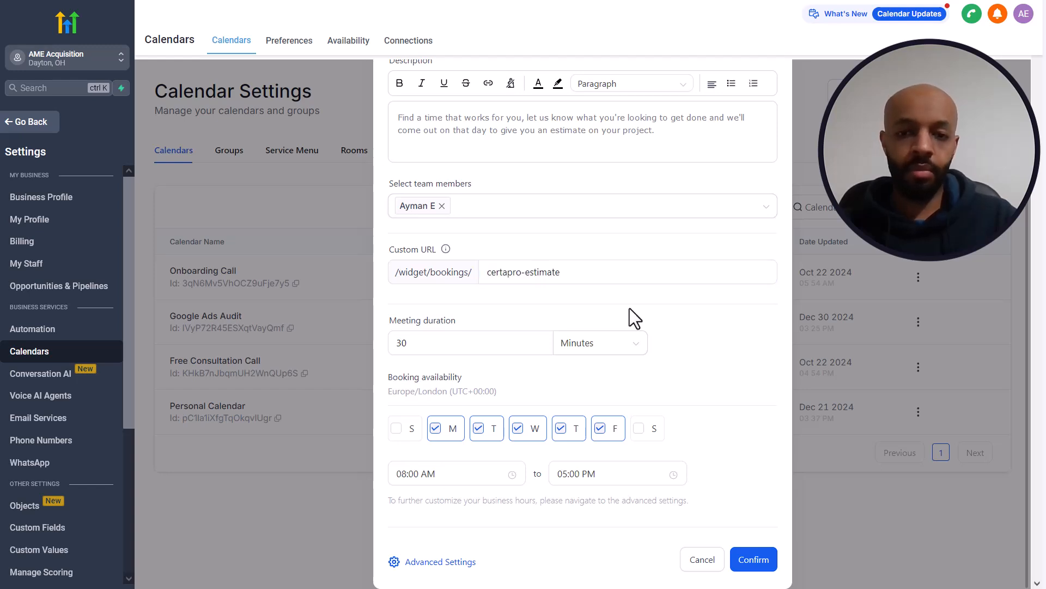
scroll(629, 309, down, 1)
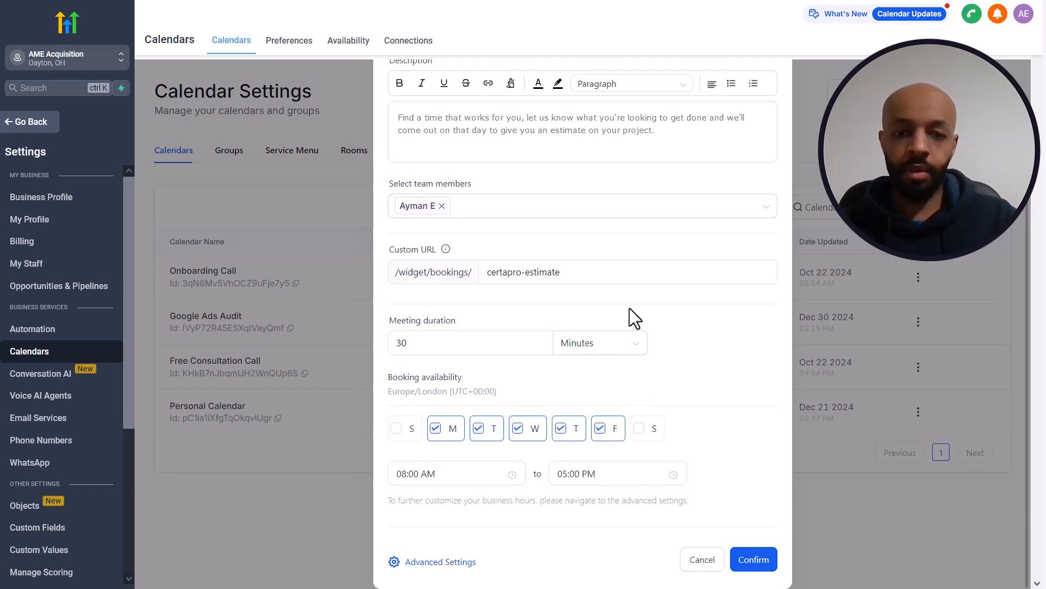
Set the meeting duration to 45 minutes.
click(487, 346)
click(483, 342)
double_click(483, 342)
text(45)
click(659, 364)
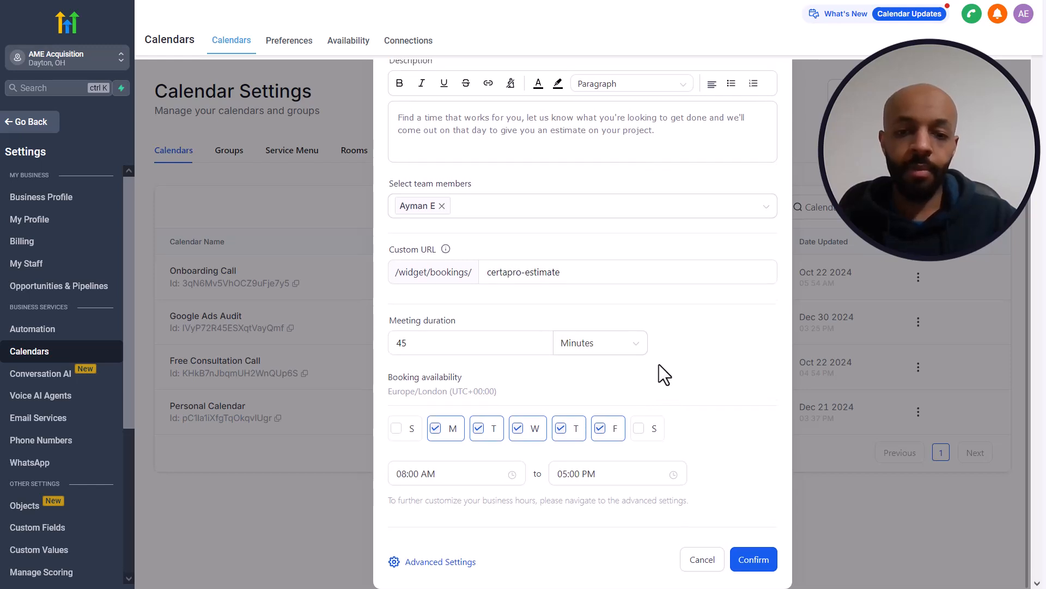
Add Saturday to the booking availability, set the start time to 09:00 AM, and create the calendar.
click(639, 433)
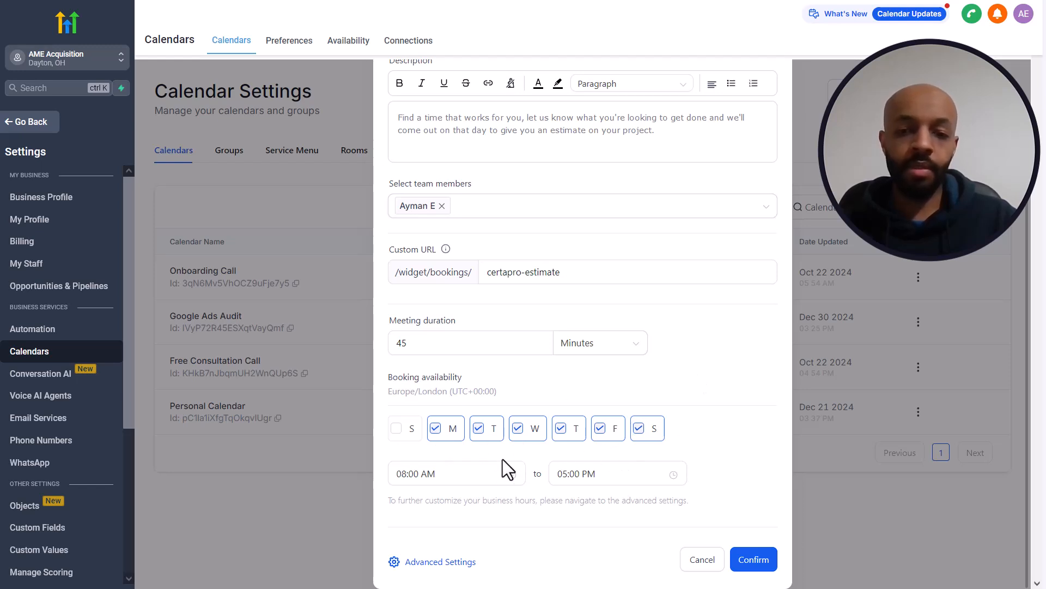
click(454, 473)
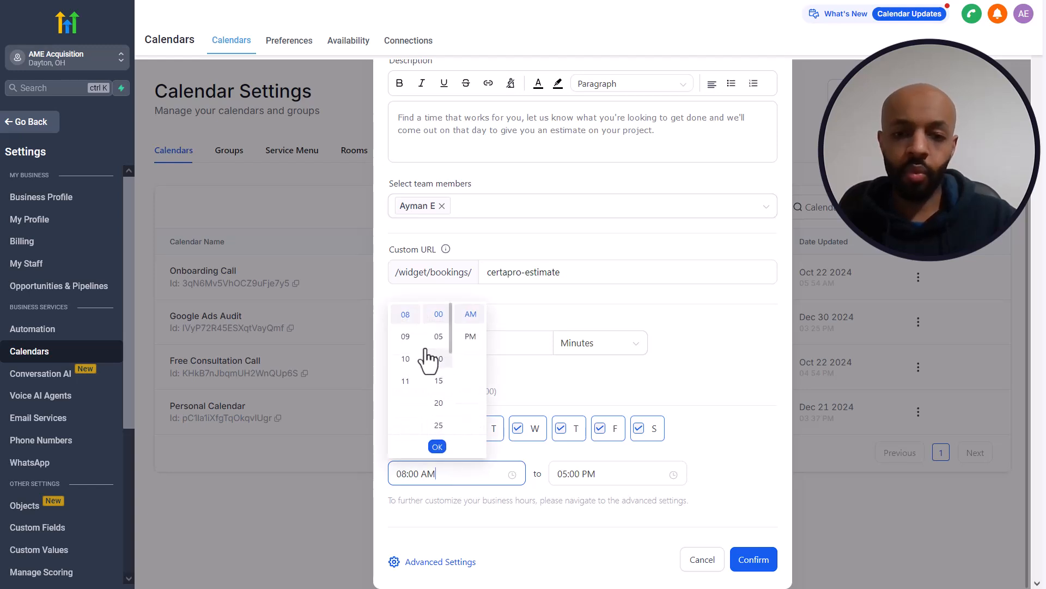
click(406, 337)
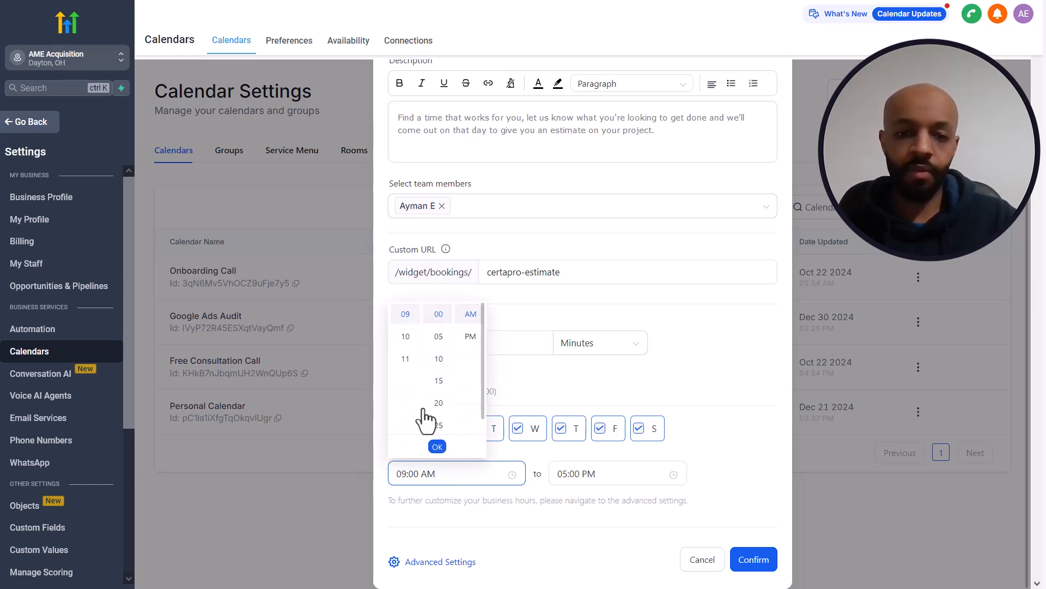
click(437, 447)
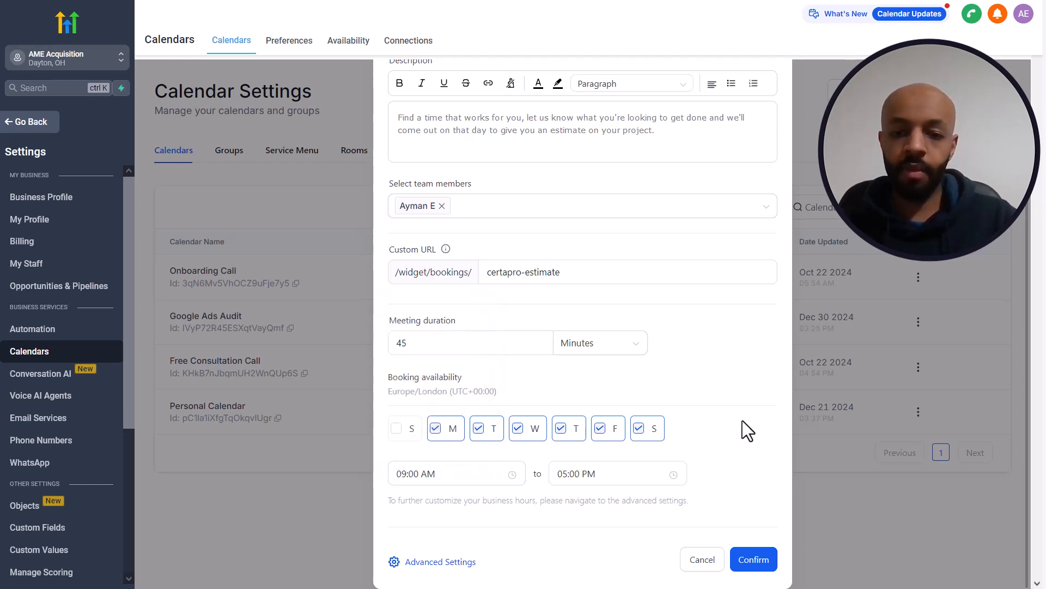
click(754, 559)
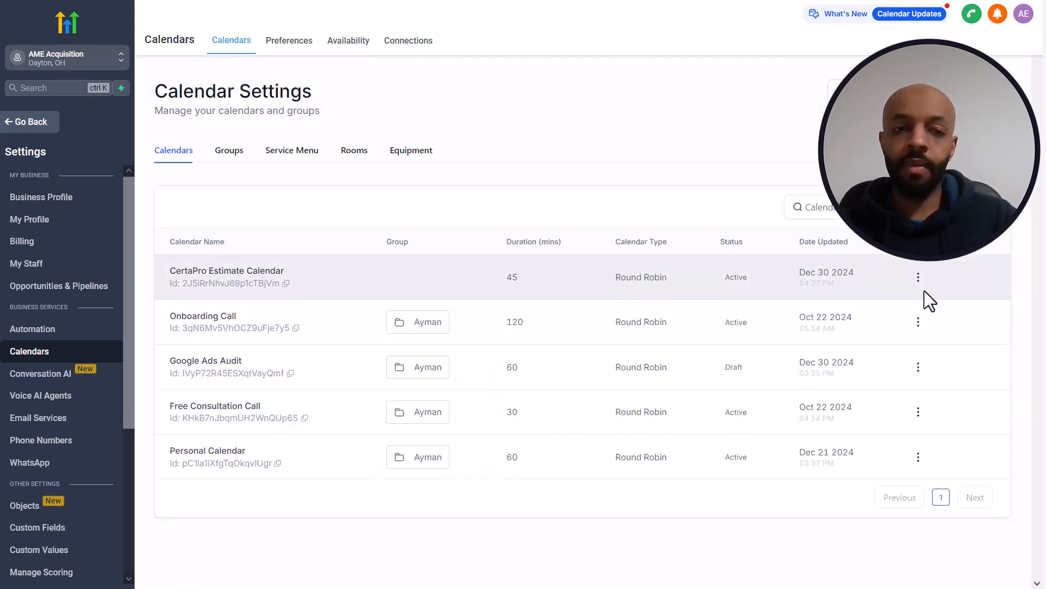
Move the CertaPro Estimate Calendar into the Sales Calendar group, acknowledging the legacy link notice.
click(922, 289)
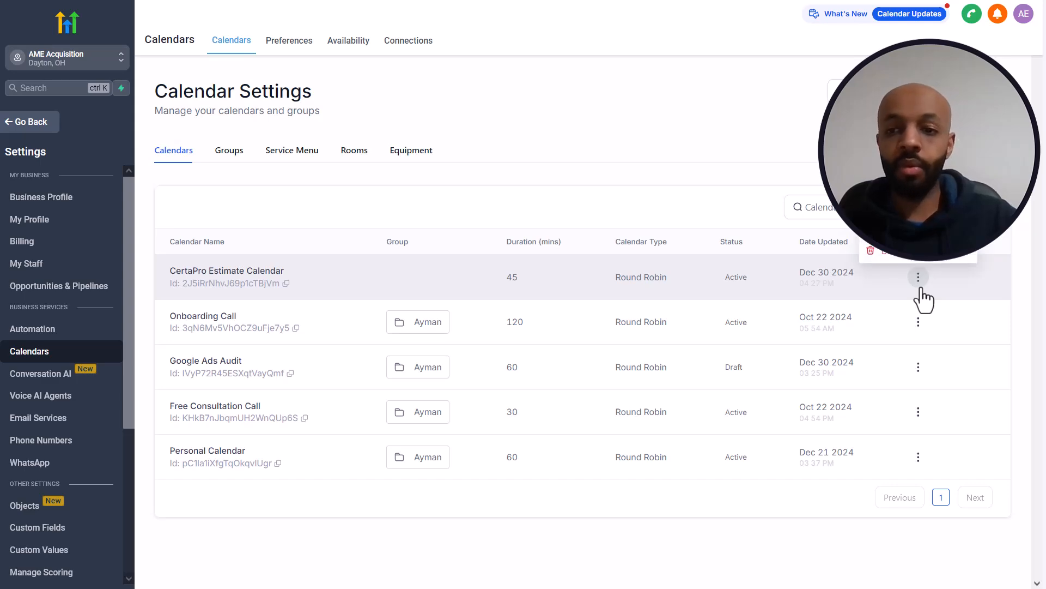
click(899, 205)
click(633, 316)
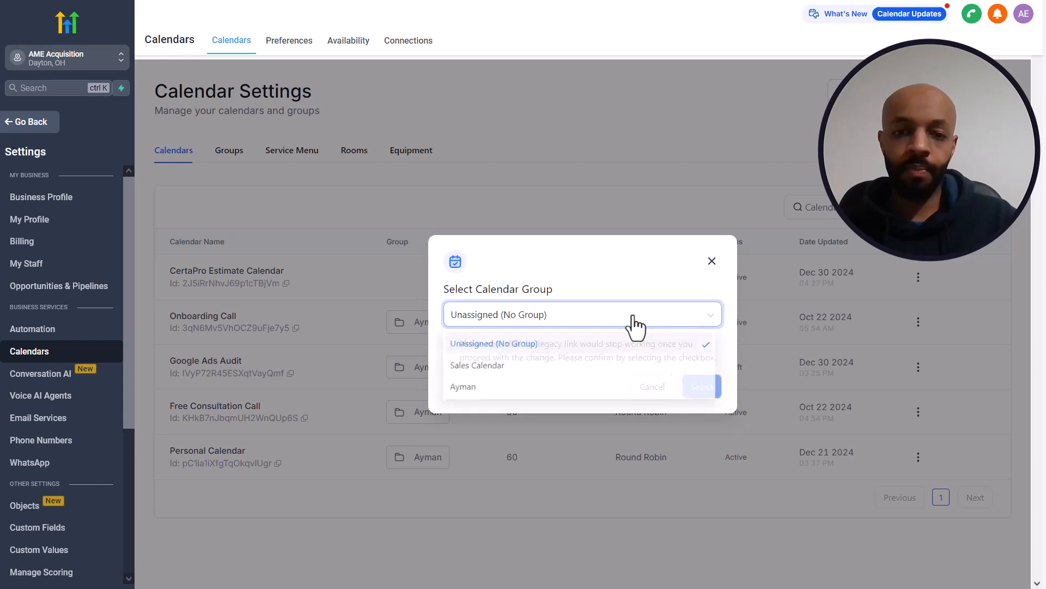
click(491, 376)
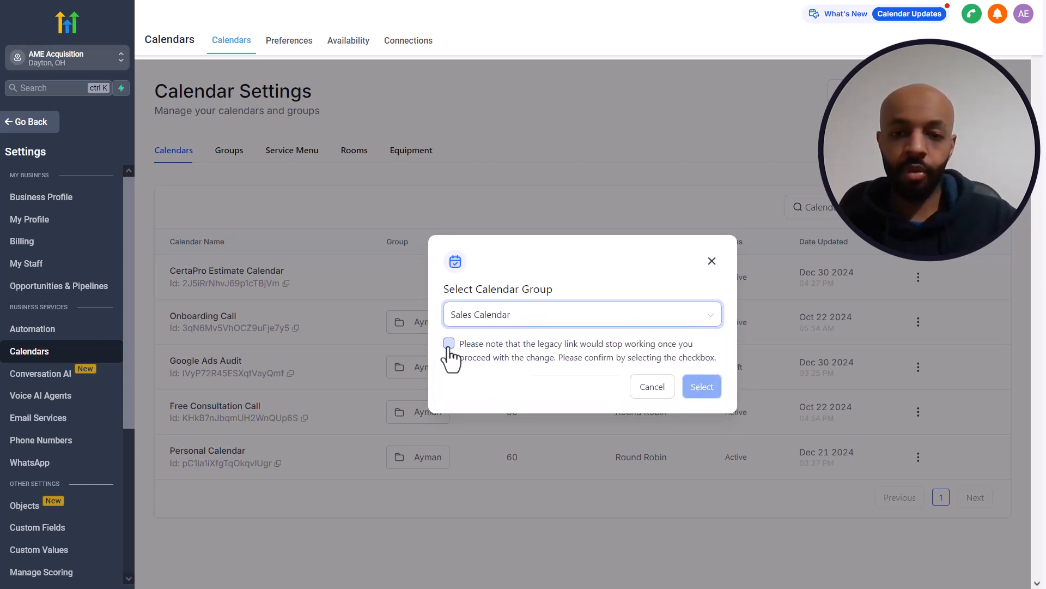
click(448, 344)
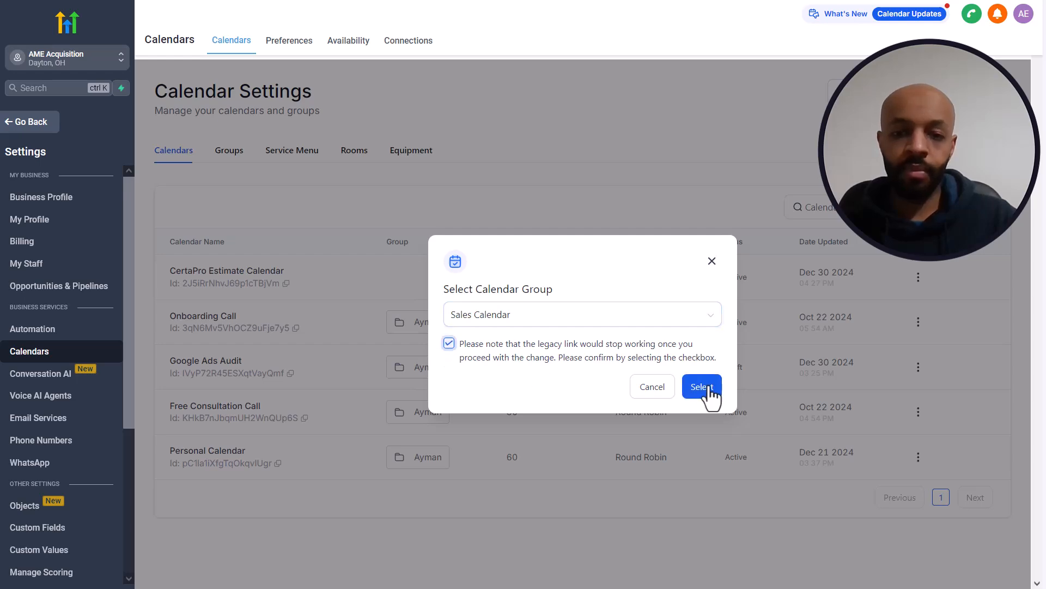
click(709, 388)
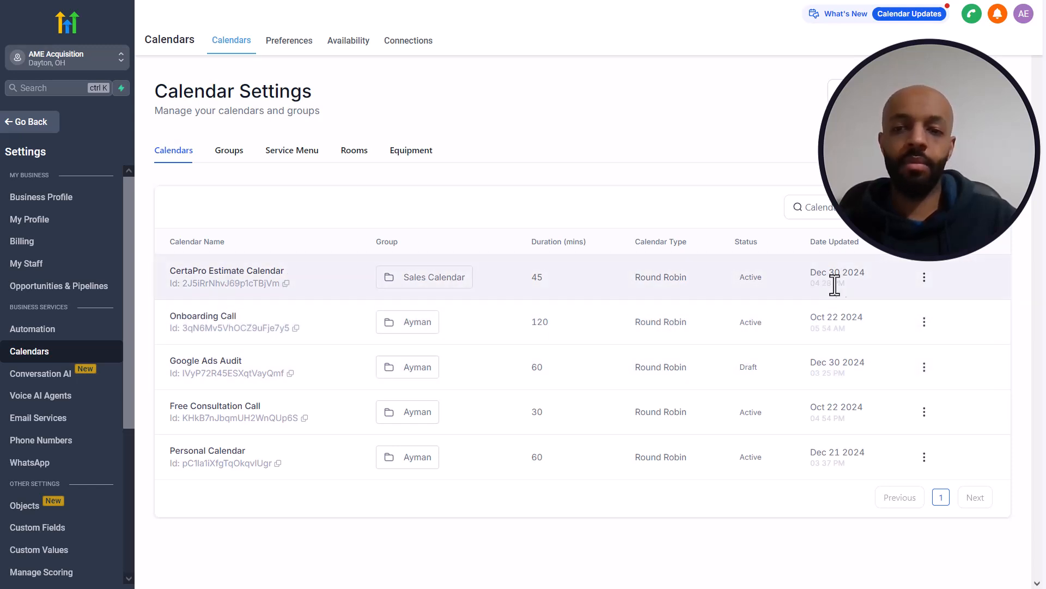
Open the CertaPro Estimate Calendar for editing and review the logo, name and description in its meeting details.
click(924, 278)
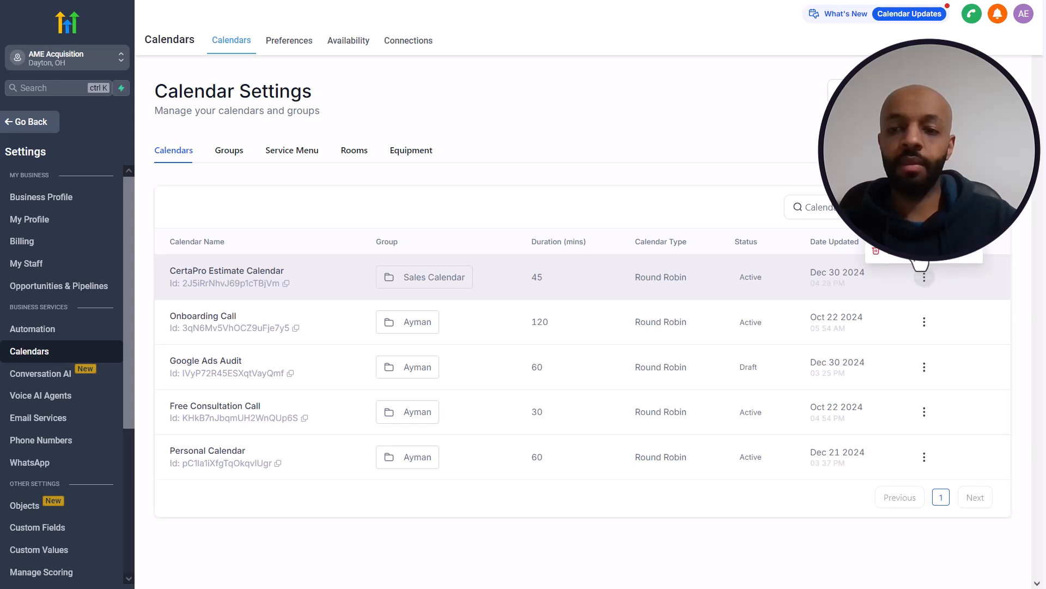
click(905, 112)
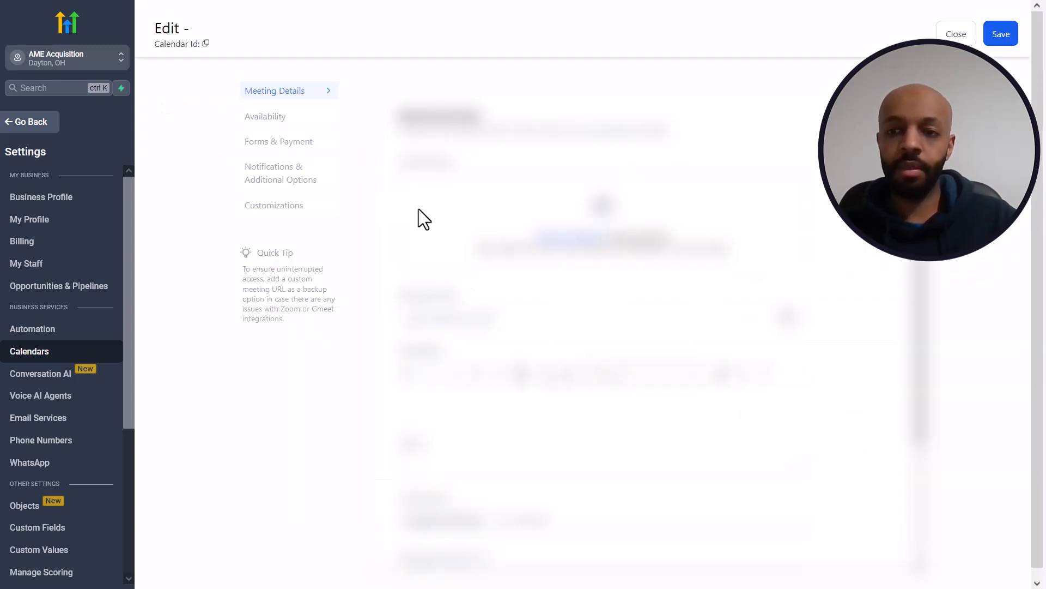
scroll(658, 131, down, 1)
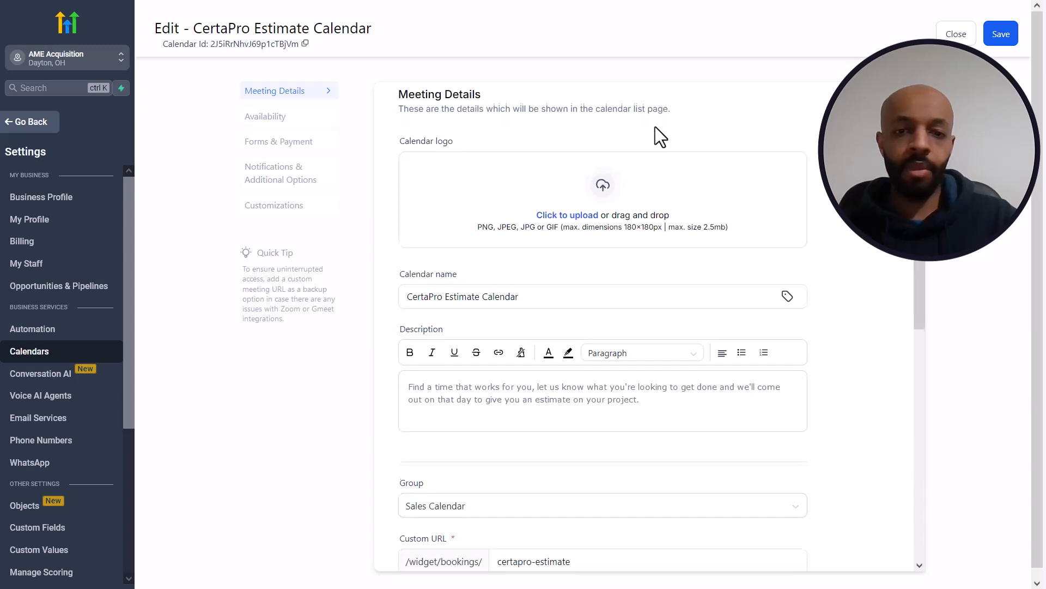
scroll(551, 269, up, 1)
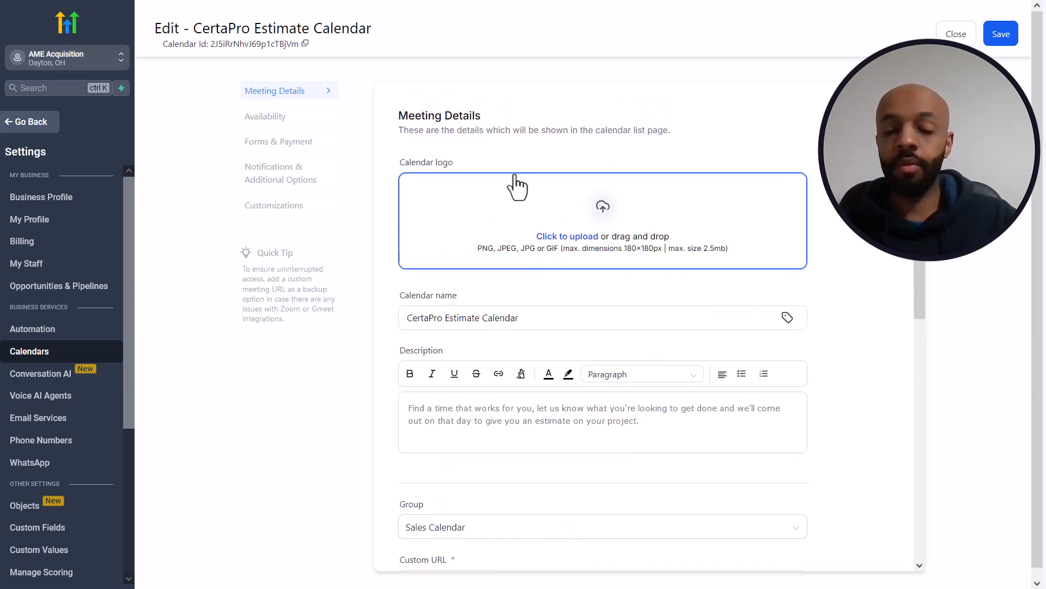
scroll(590, 296, down, 1)
scroll(572, 291, down, 1)
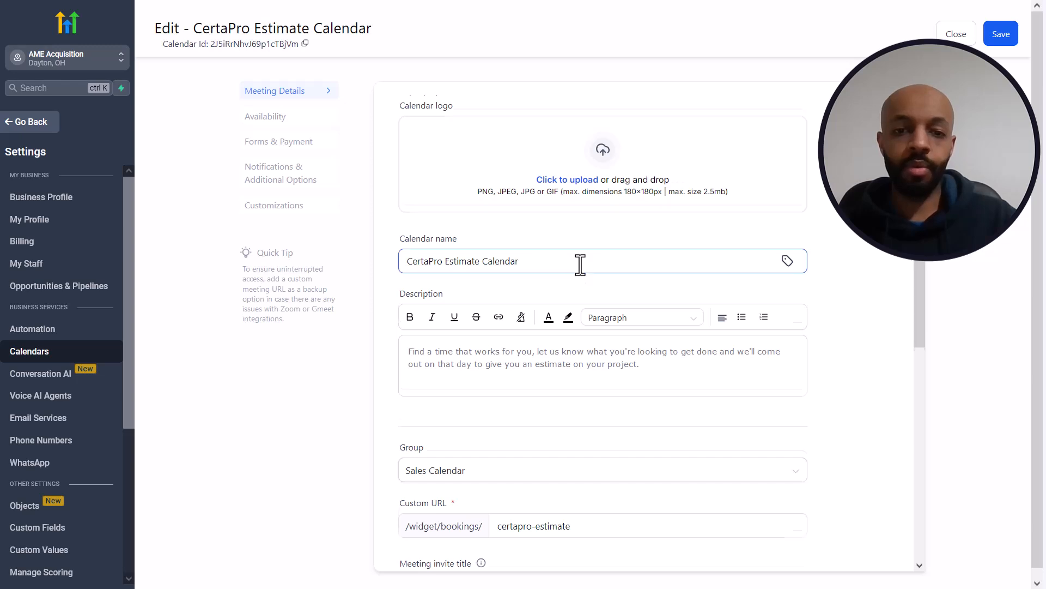
Extend the meeting invite title to "{{contact.name}} - Estimate".
scroll(579, 264, down, 3)
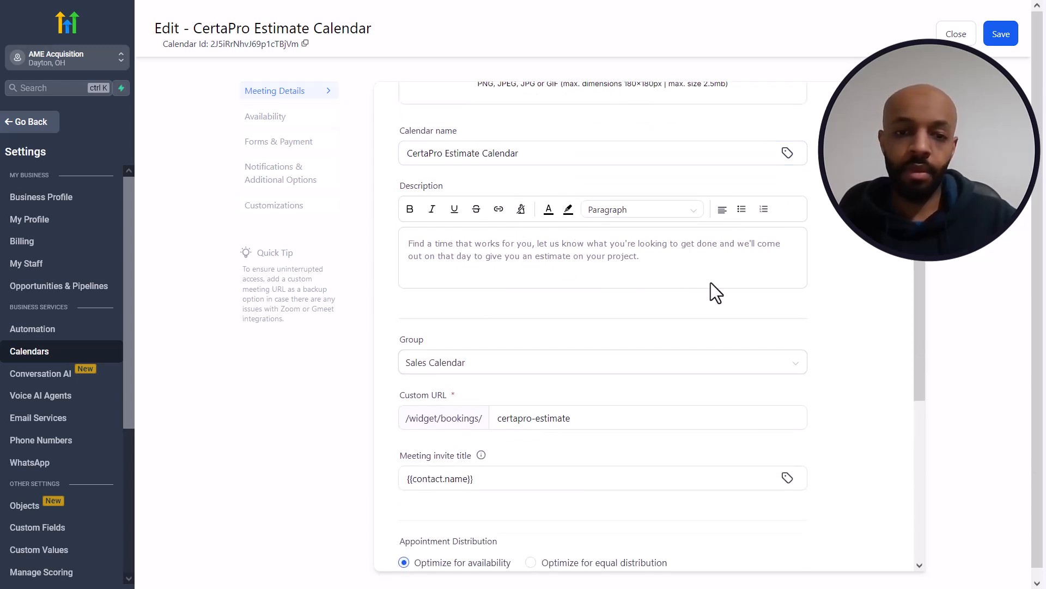
scroll(711, 282, down, 5)
mouse_move(480, 261)
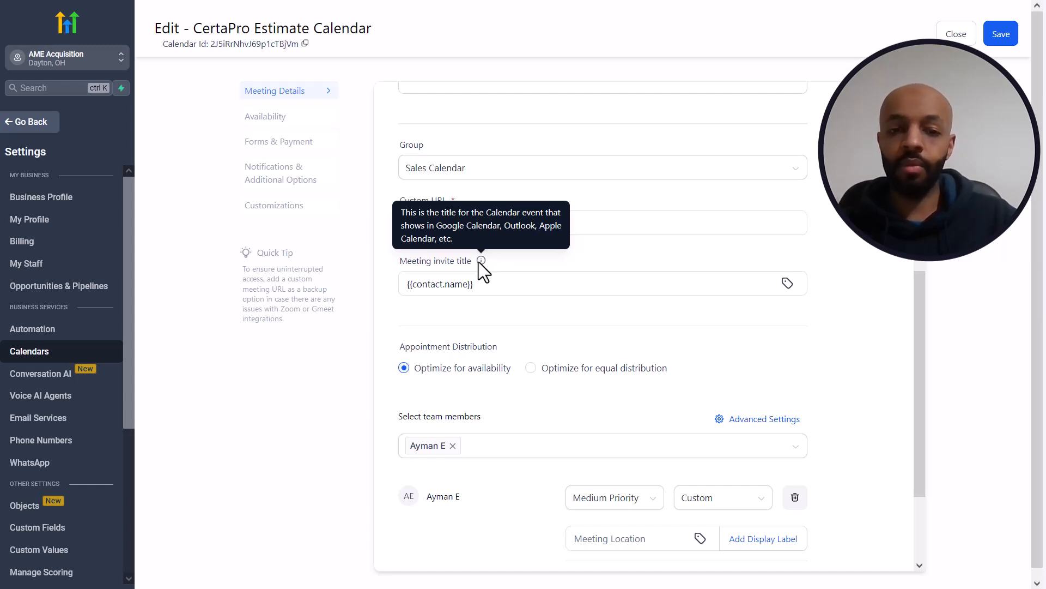
click(488, 278)
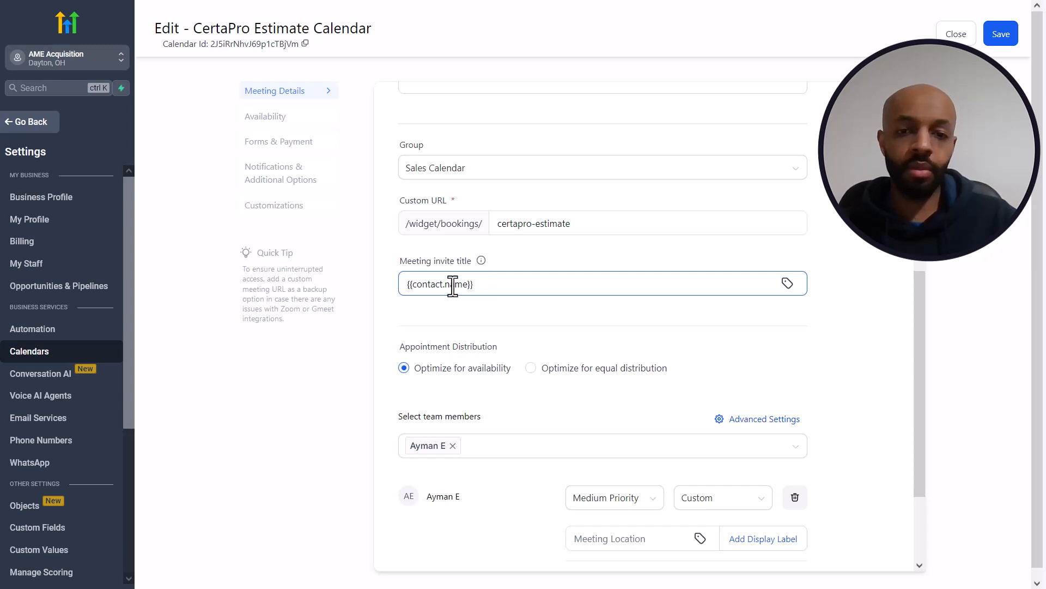
click(502, 284)
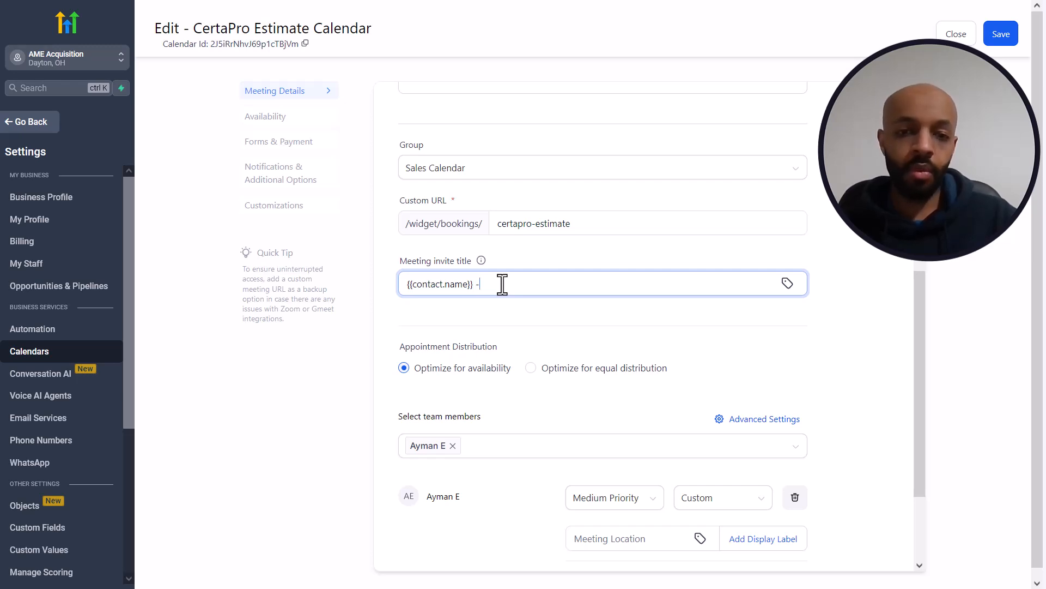
text(- Estimate)
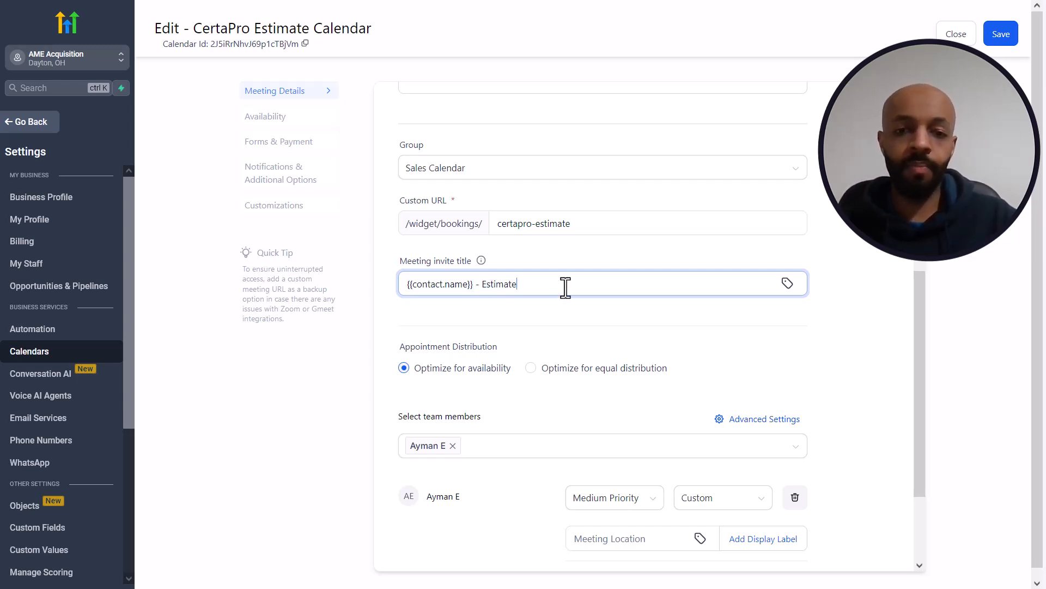
click(600, 268)
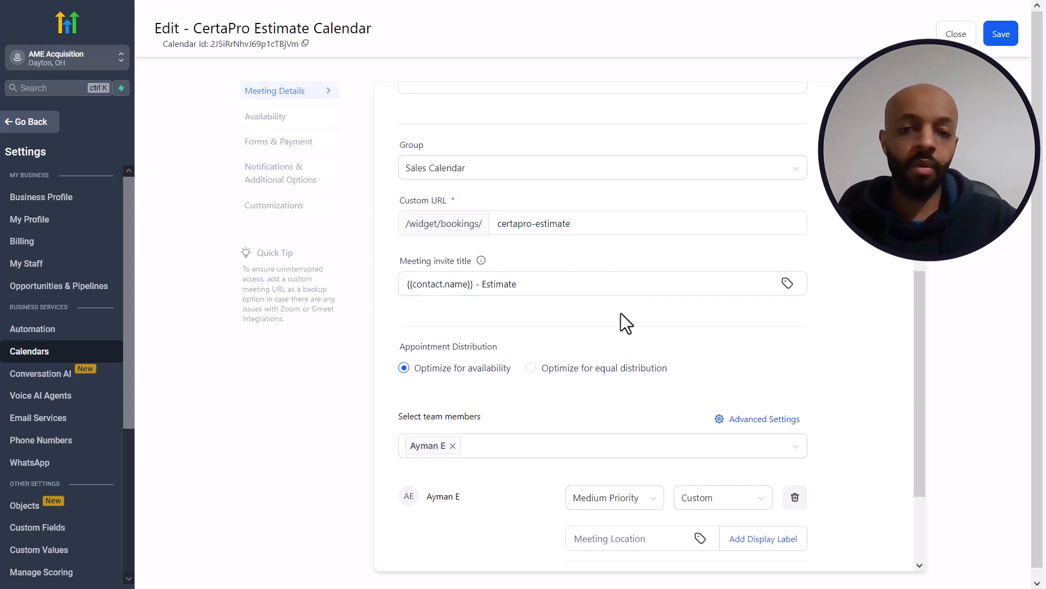
Examine the appointment distribution options, team member priority, meeting location and event color settings.
scroll(620, 313, down, 2)
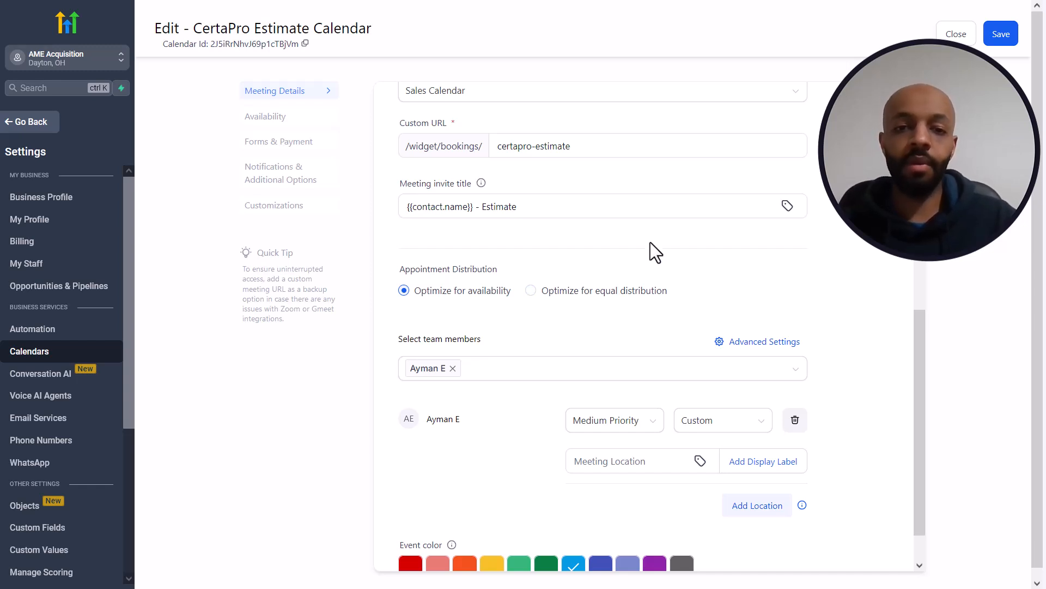
scroll(650, 242, up, 1)
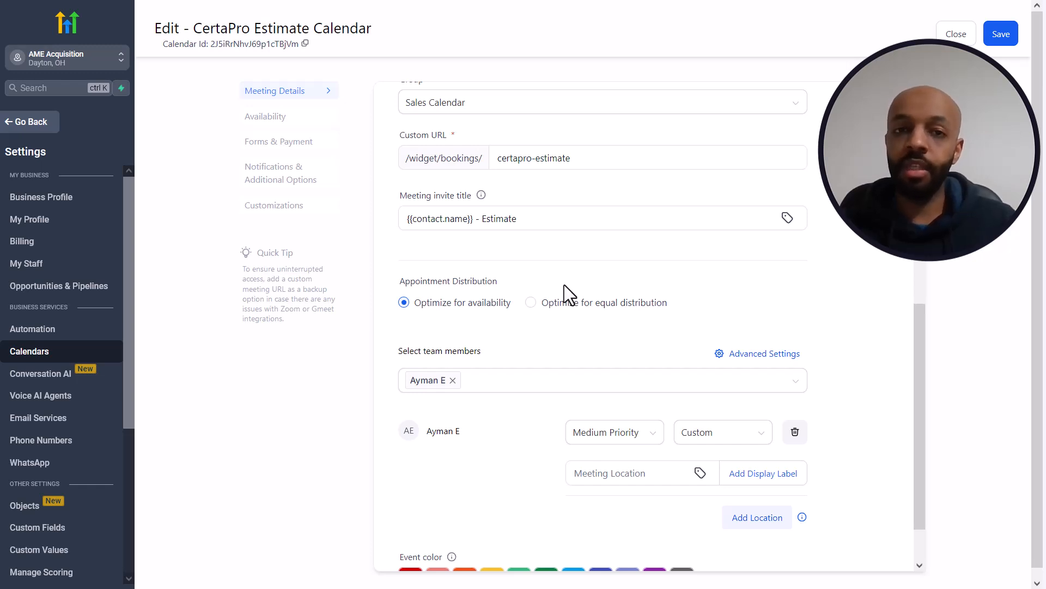
click(538, 302)
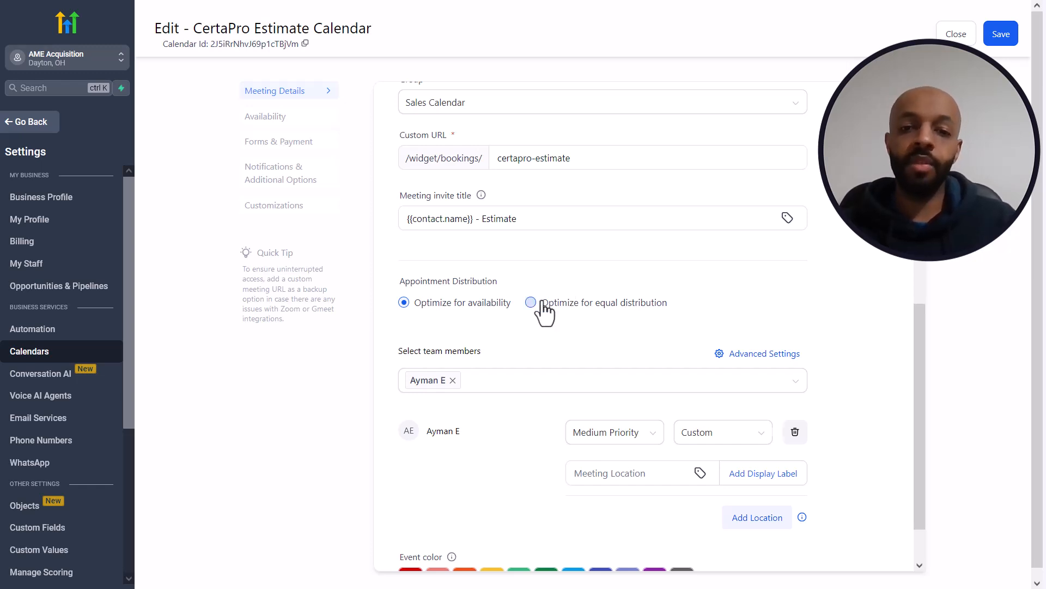
click(424, 301)
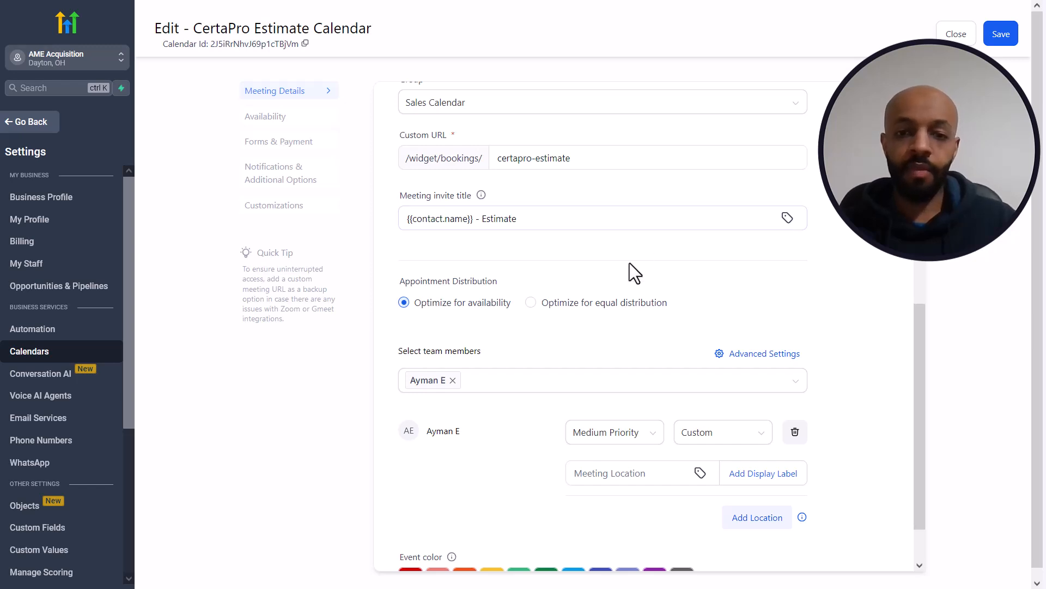
scroll(630, 263, down, 1)
scroll(597, 287, down, 1)
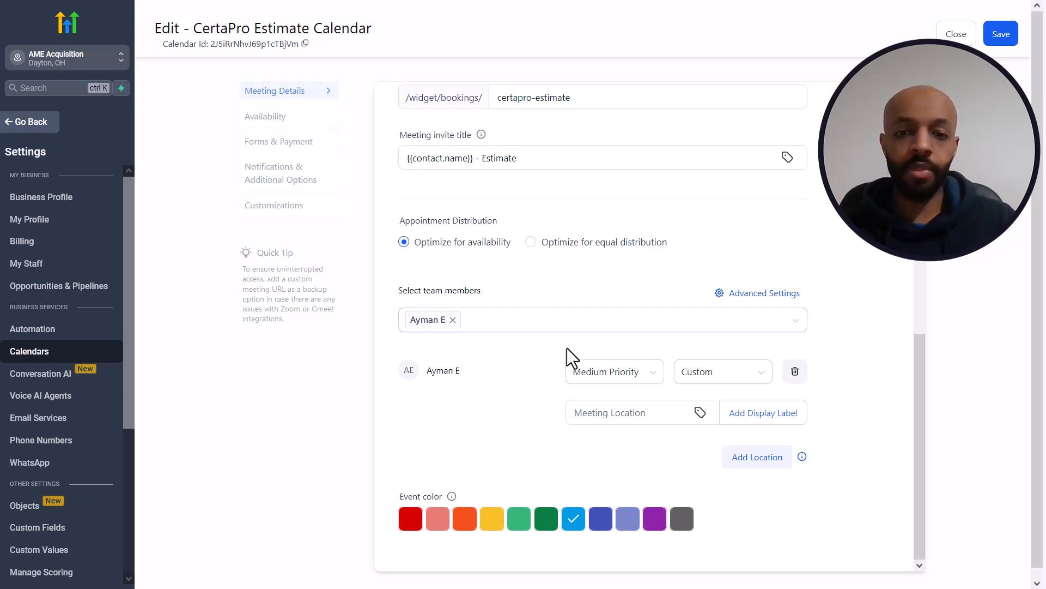
Examine the available meeting location types for the assigned team member, keeping the Custom location.
scroll(567, 347, down, 1)
scroll(570, 357, up, 1)
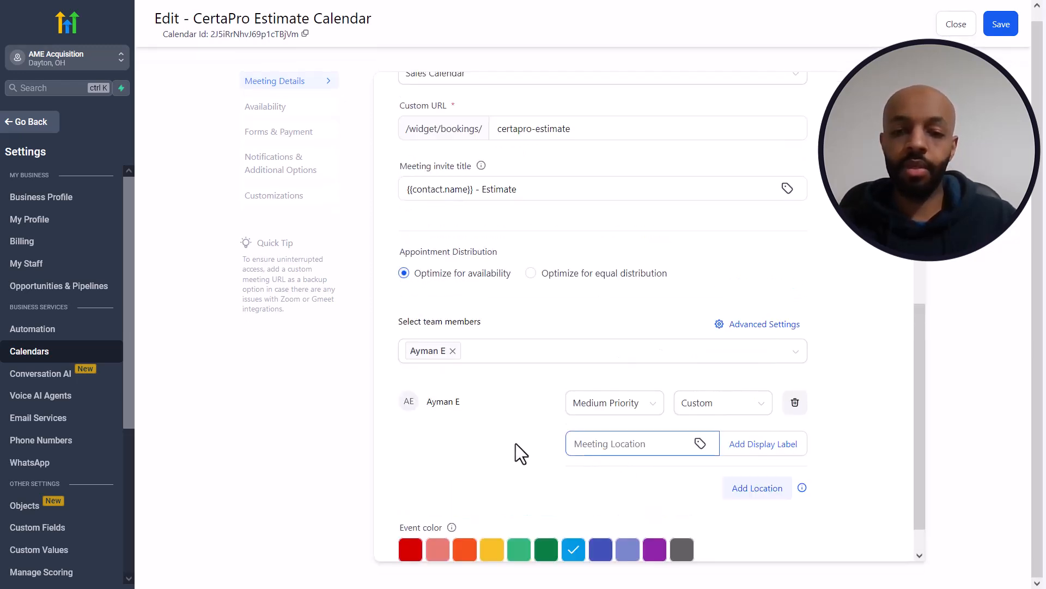
click(718, 416)
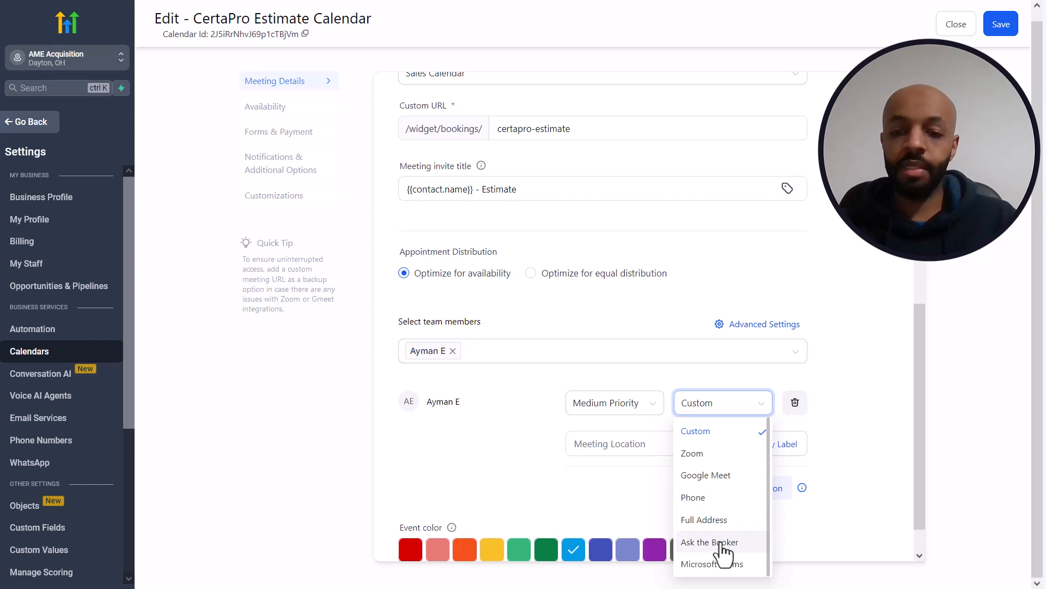
click(506, 446)
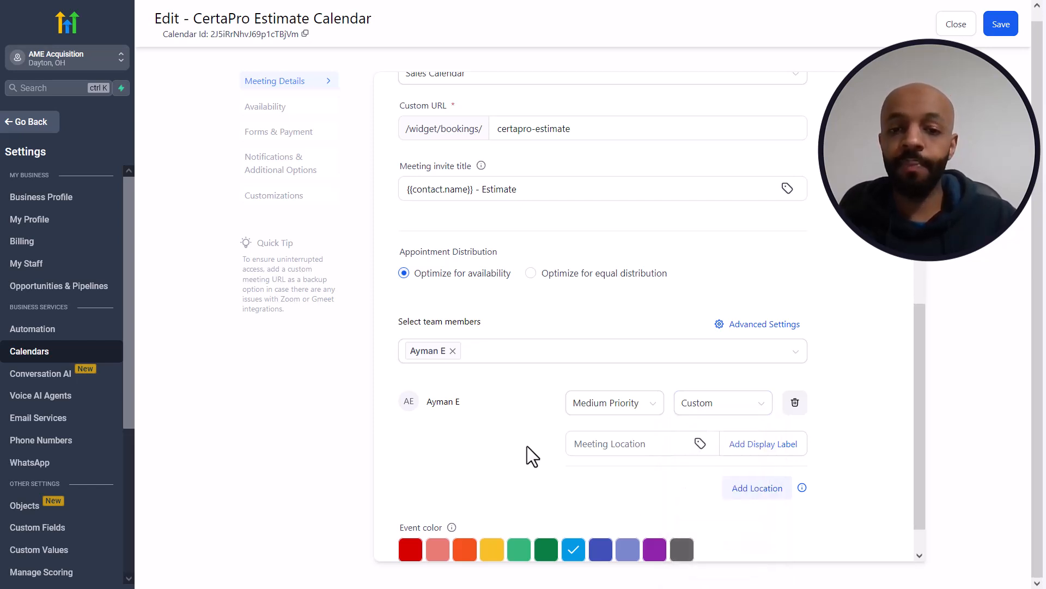
click(701, 411)
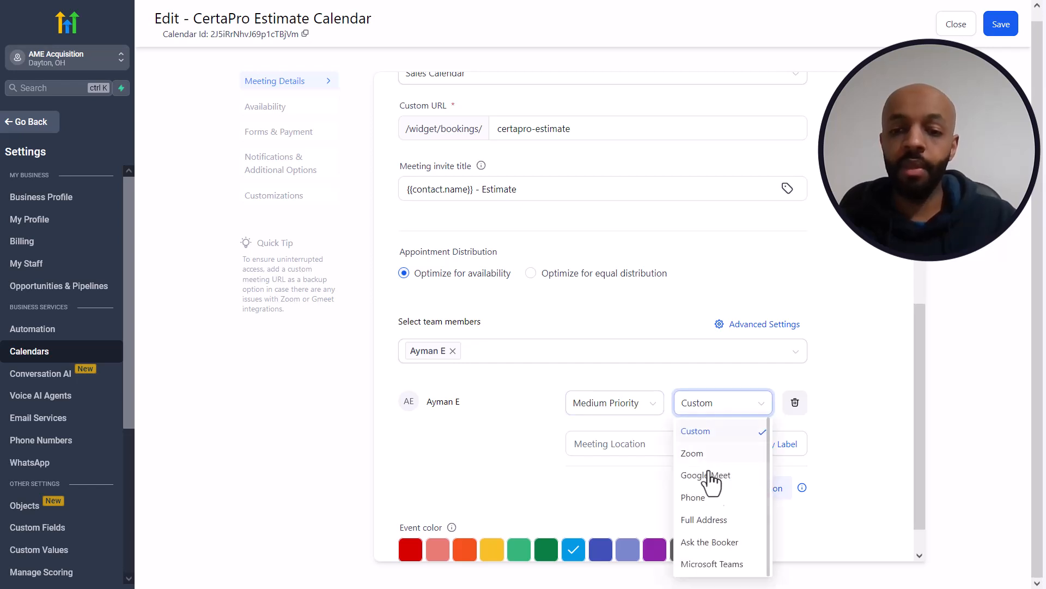
click(515, 456)
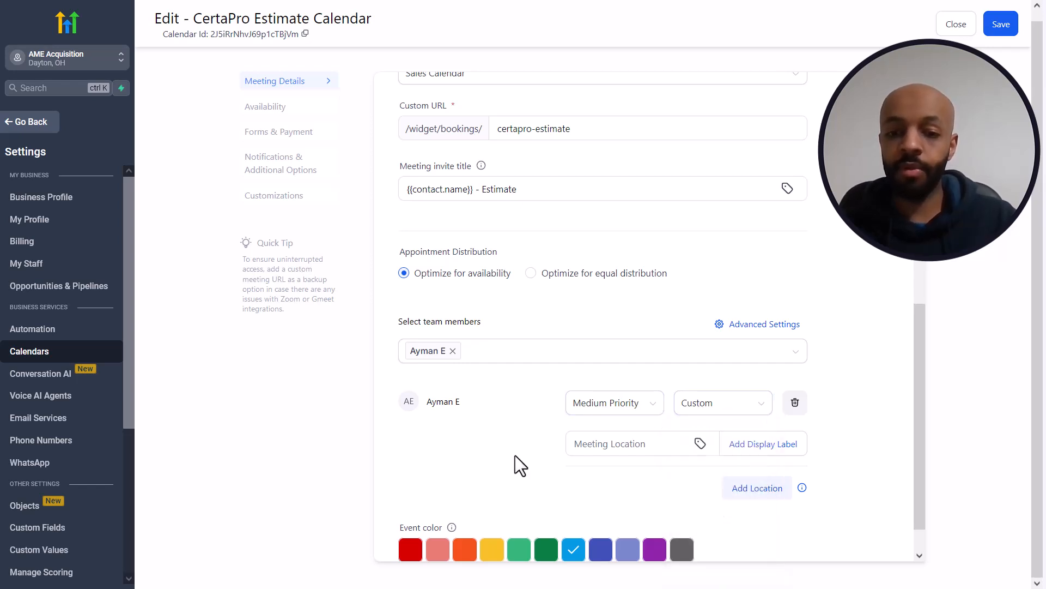
scroll(515, 456, down, 1)
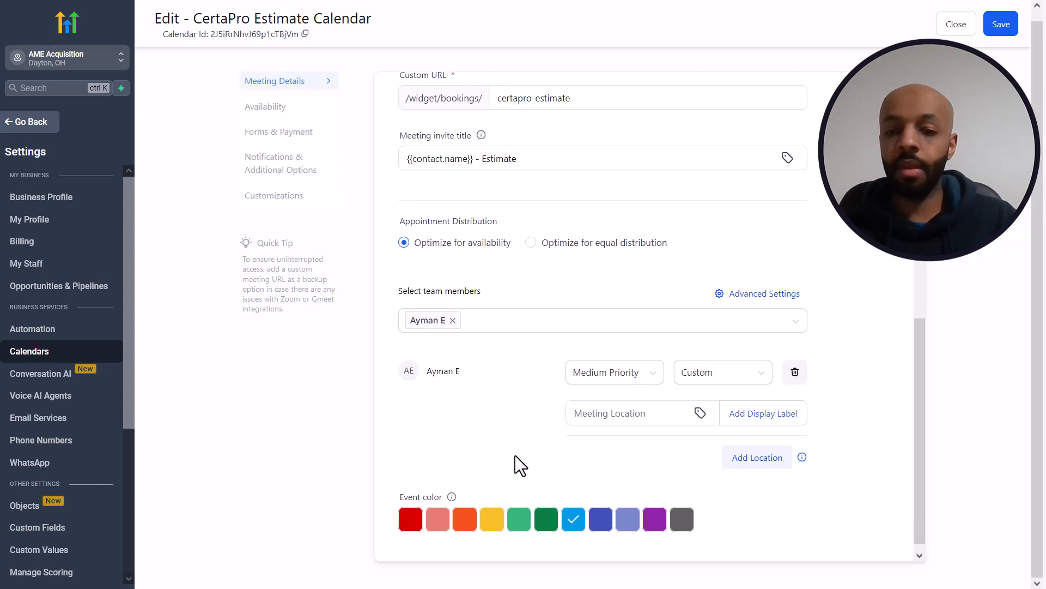
scroll(515, 455, down, 1)
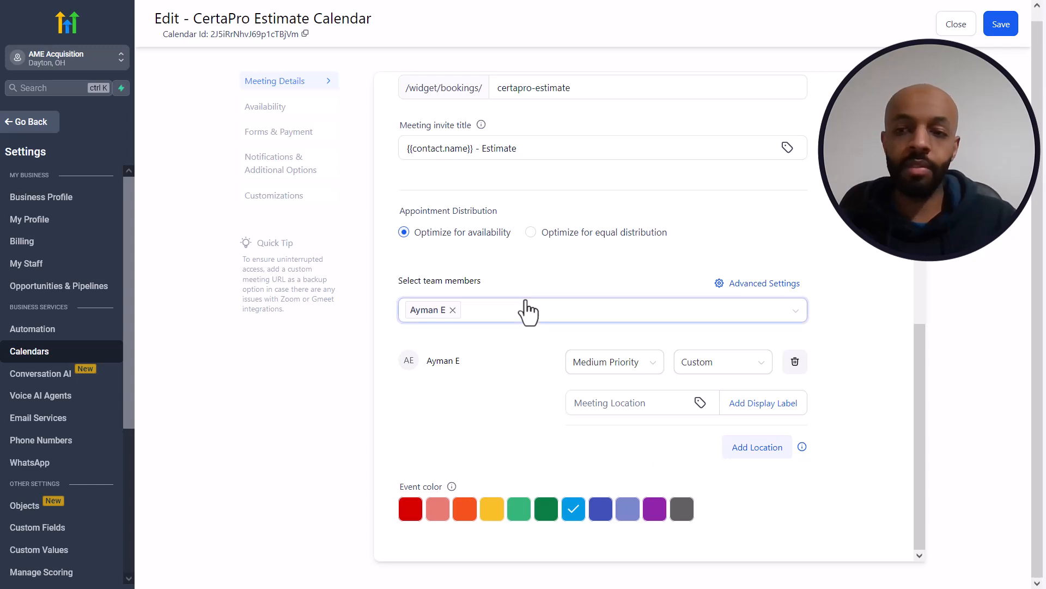
Open the calendar's availability settings and review the weekly hours, Look Busy, recurring meeting and booking limit options.
scroll(586, 339, down, 5)
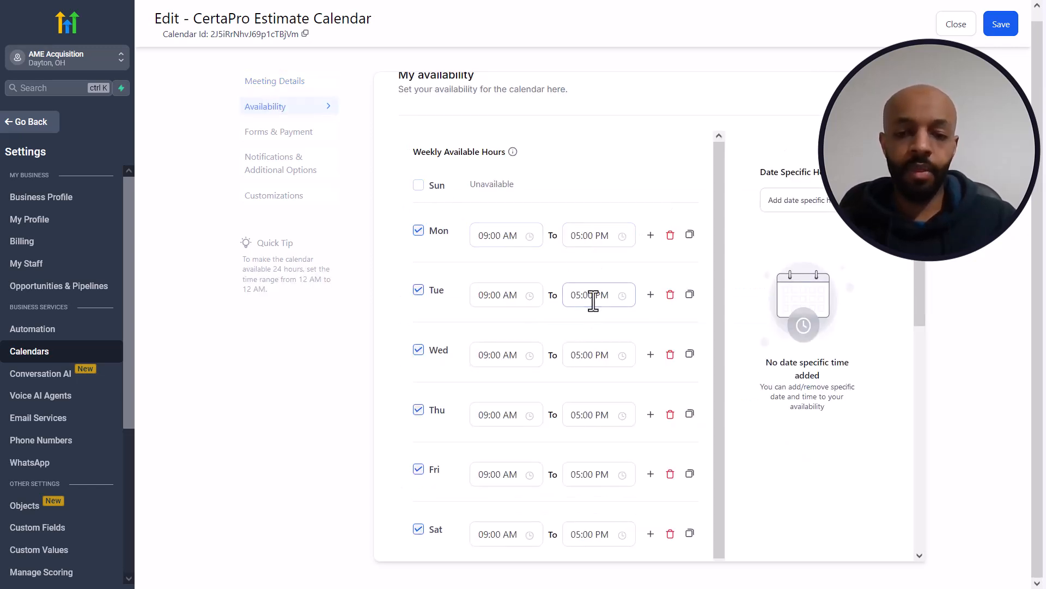
scroll(607, 226, down, 1)
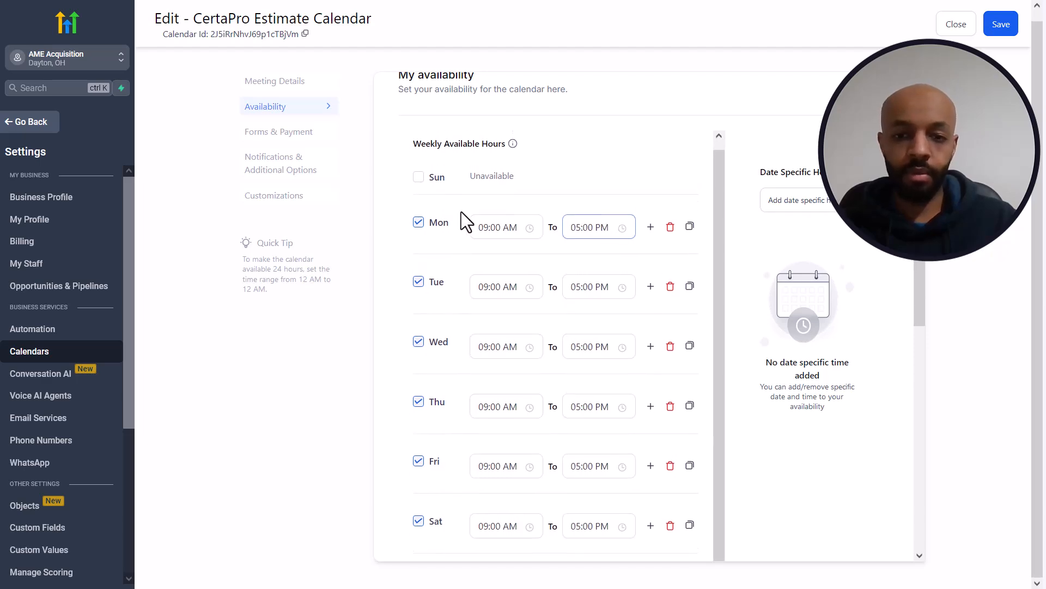
scroll(630, 195, down, 6)
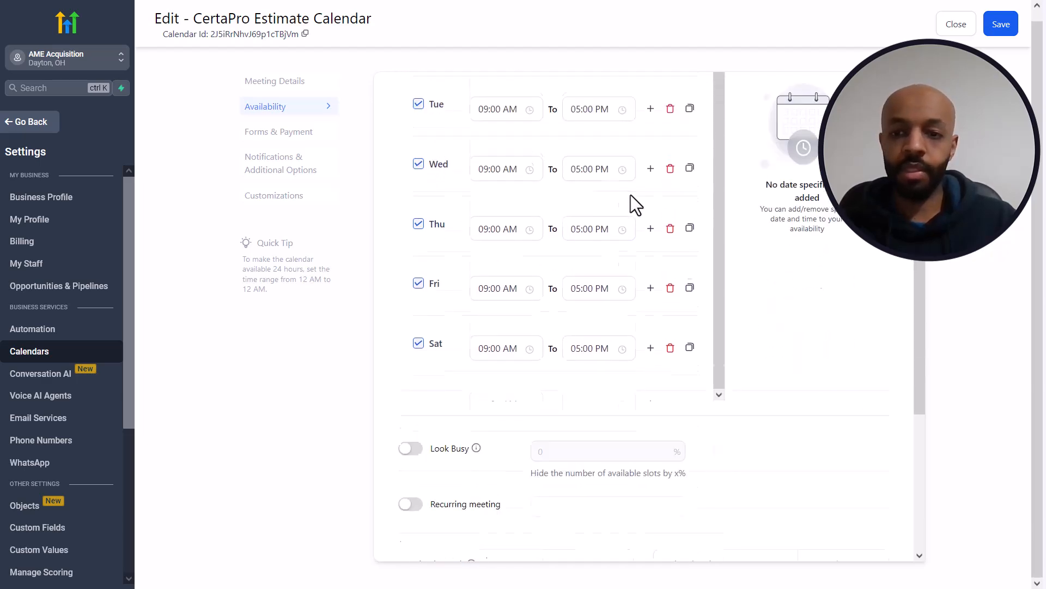
mouse_move(476, 203)
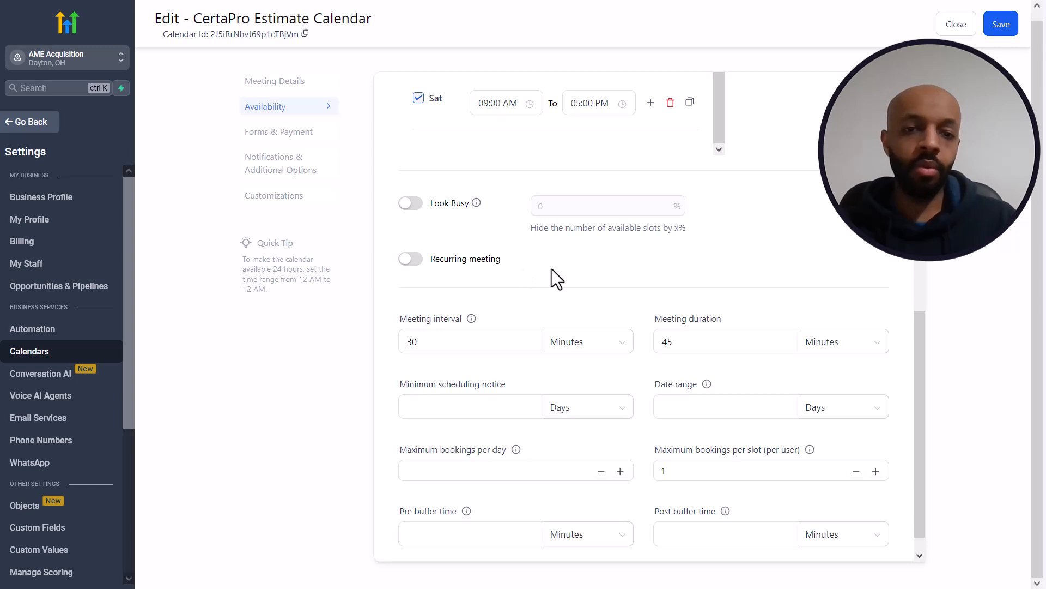
scroll(552, 269, down, 2)
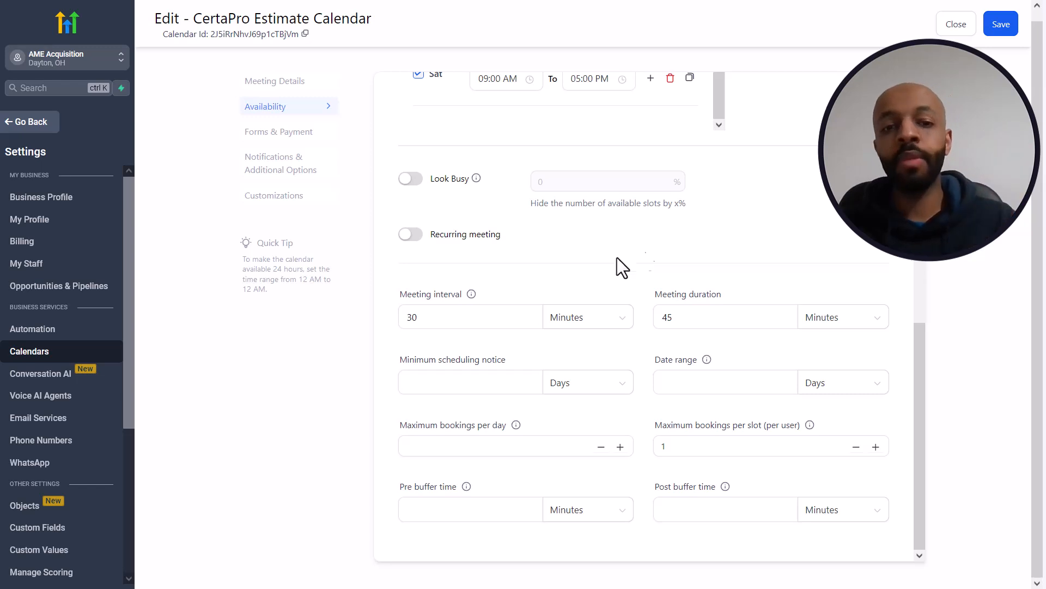
Set the CertaPro Estimate Calendar's meeting interval to 1 hour.
mouse_move(472, 294)
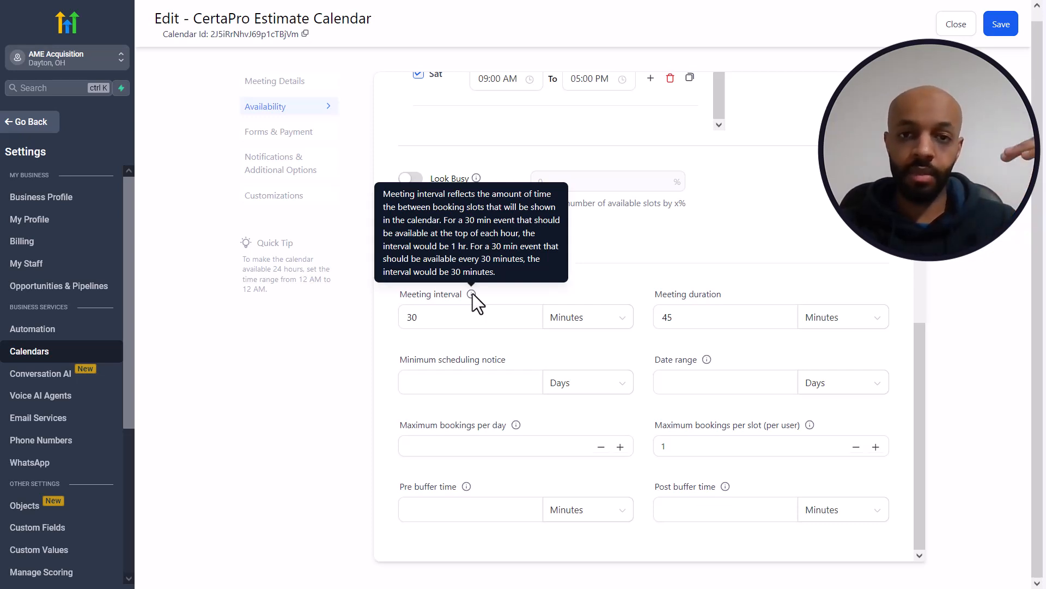
click(523, 320)
double_click(523, 320)
text(1)
click(613, 326)
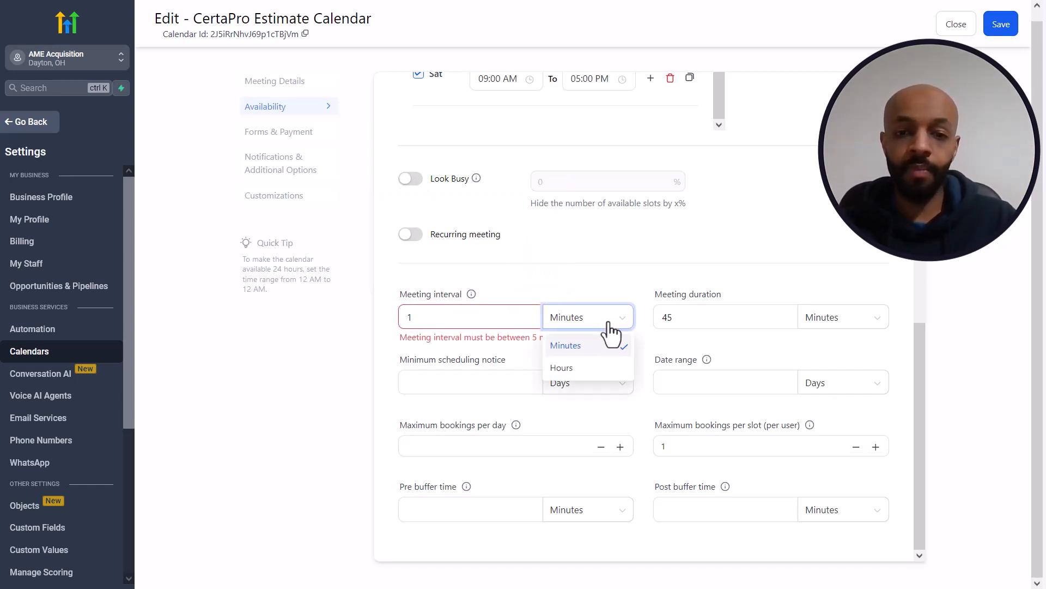
click(581, 368)
click(678, 310)
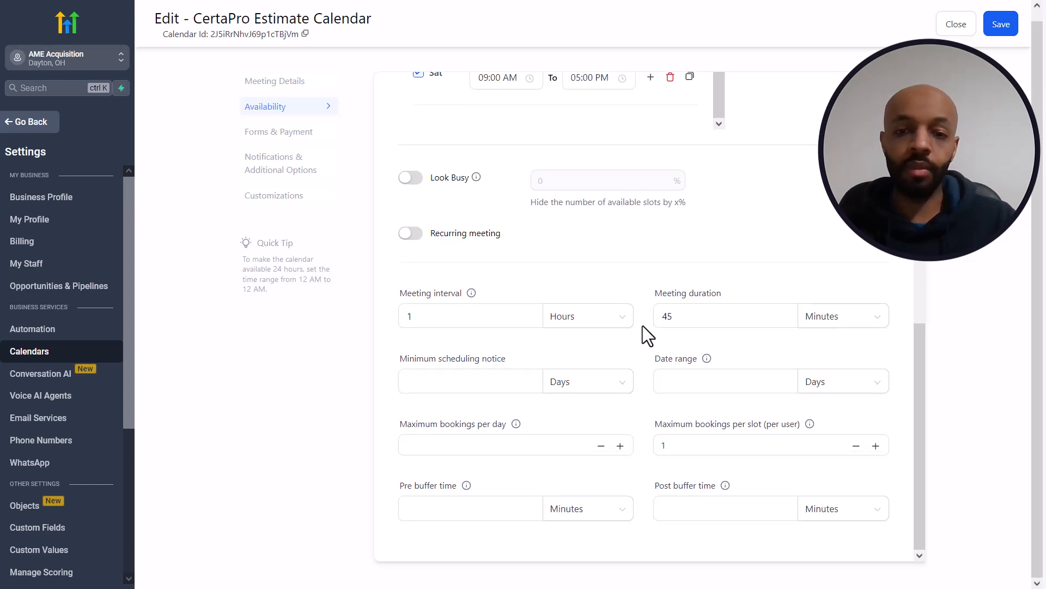
Set the minimum scheduling notice for estimate bookings to 1 day.
click(465, 381)
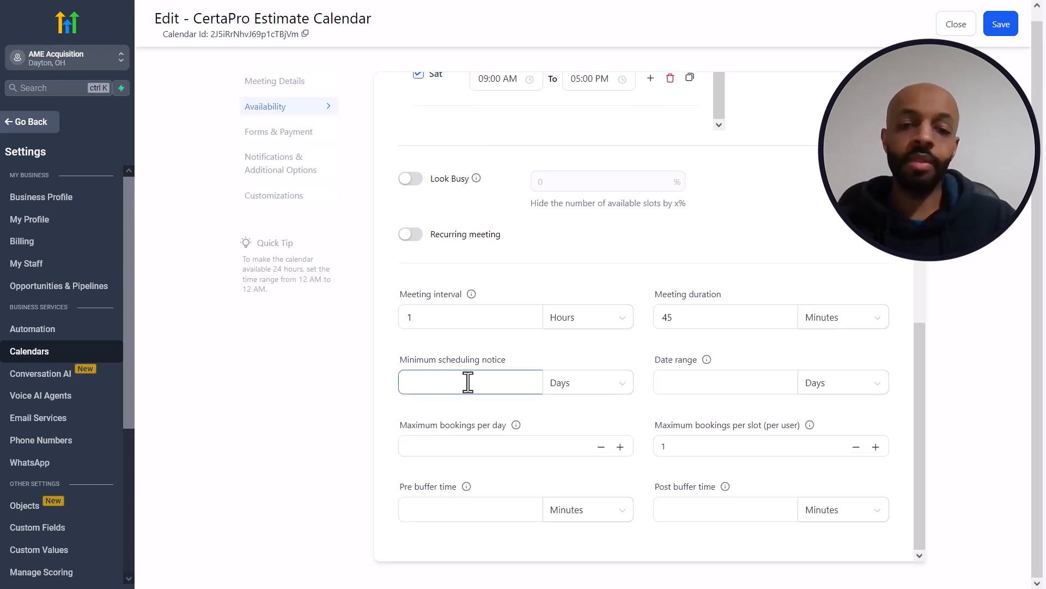
click(514, 359)
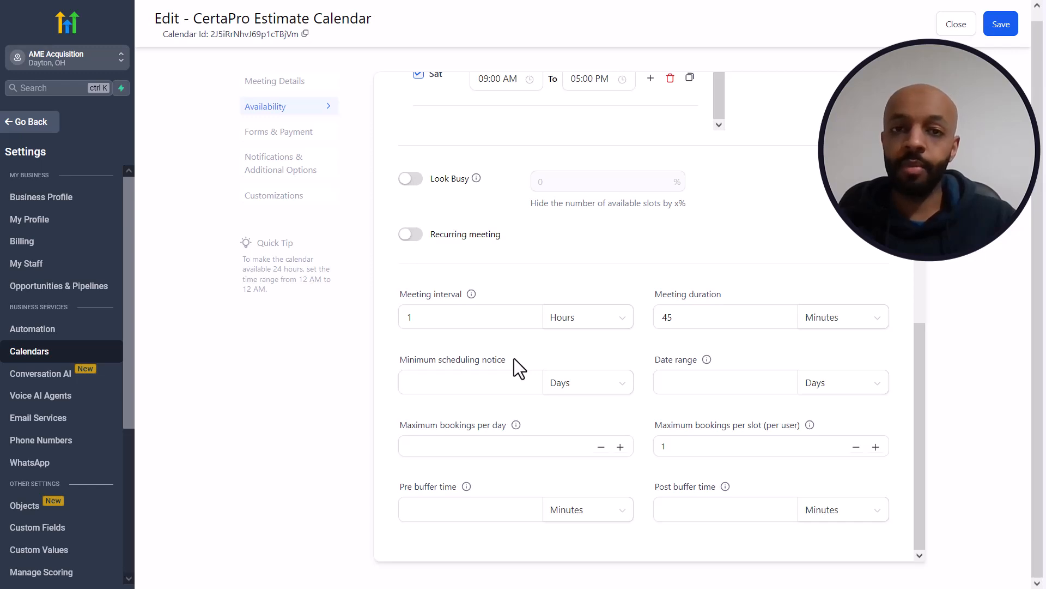
click(516, 377)
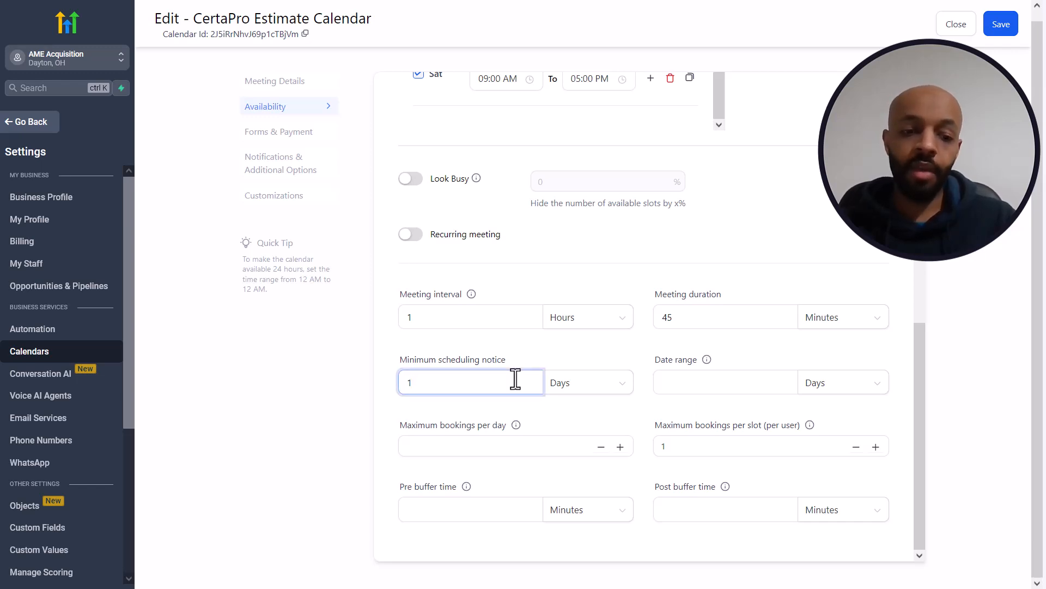
click(541, 346)
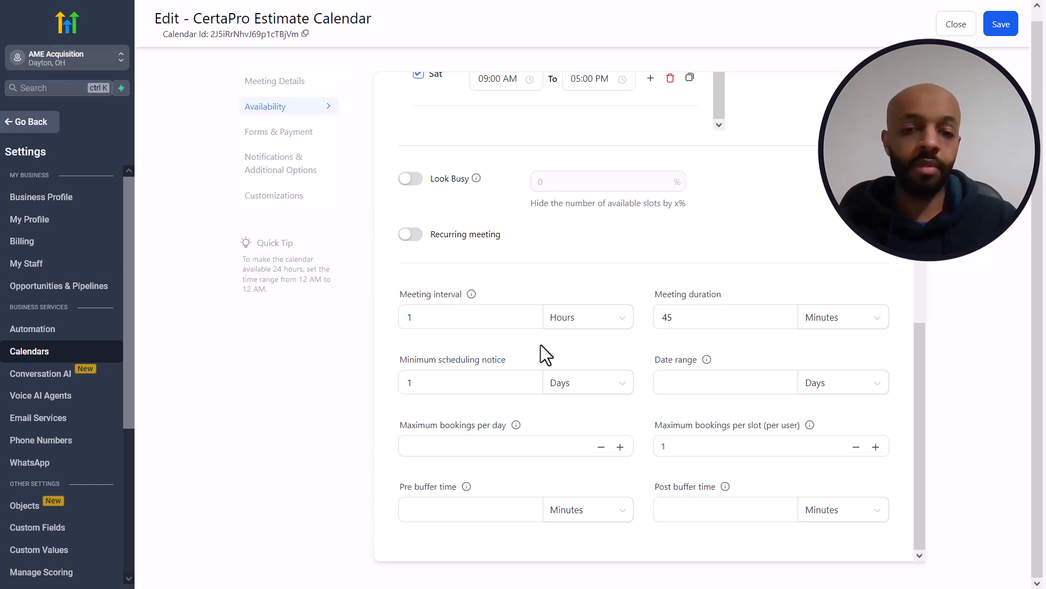
click(509, 376)
click(557, 352)
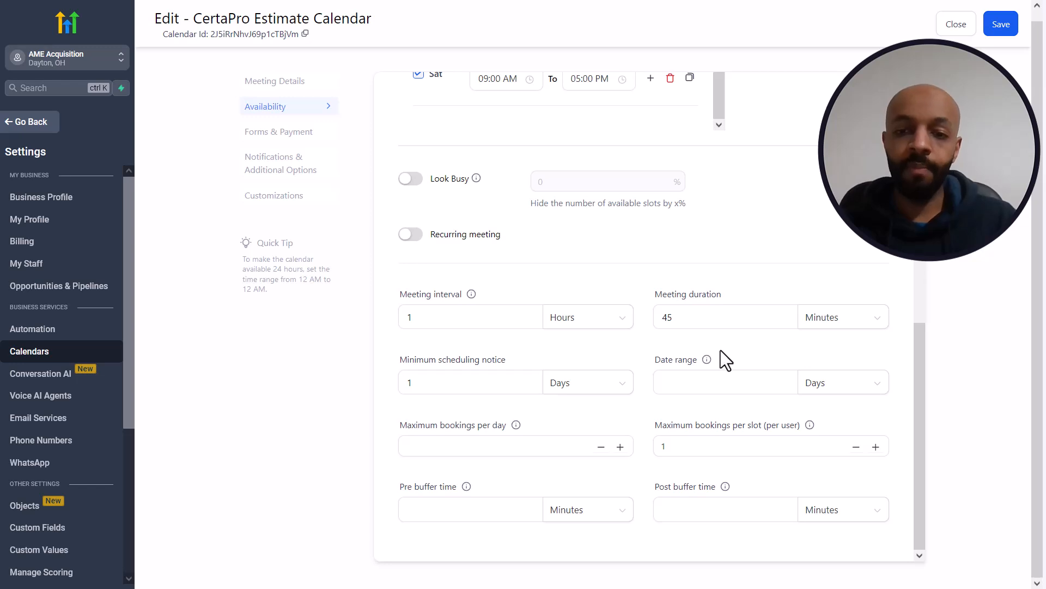
Limit the date range in which events can be scheduled to 30 days.
mouse_move(707, 359)
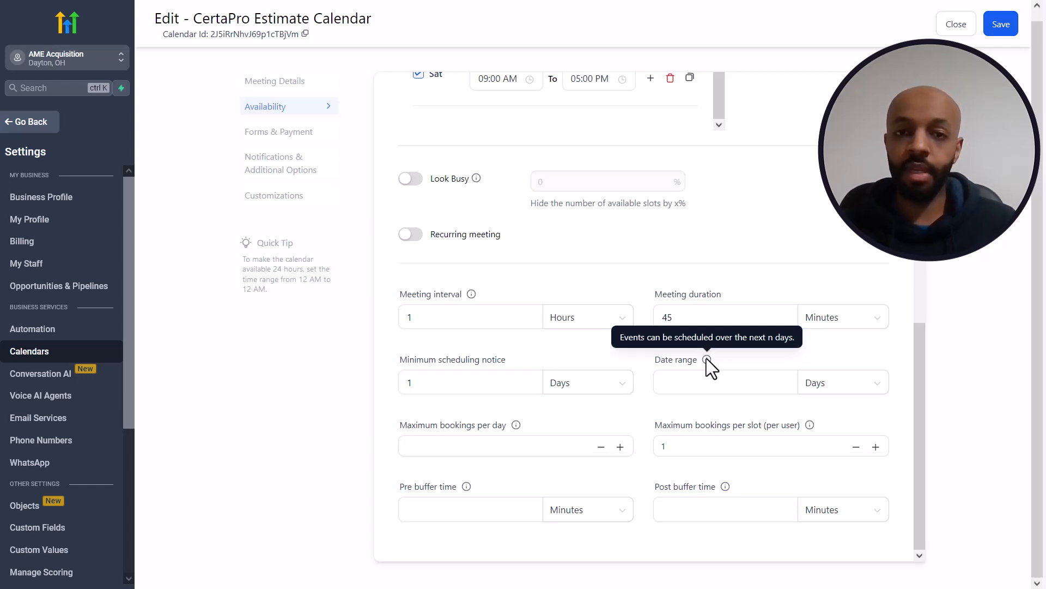
click(711, 376)
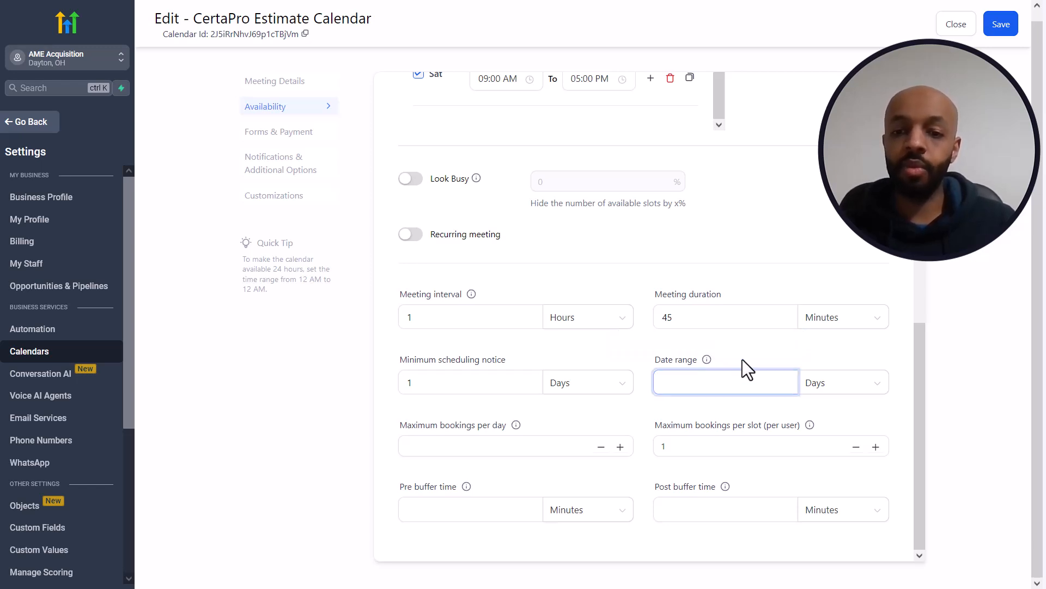
text(30)
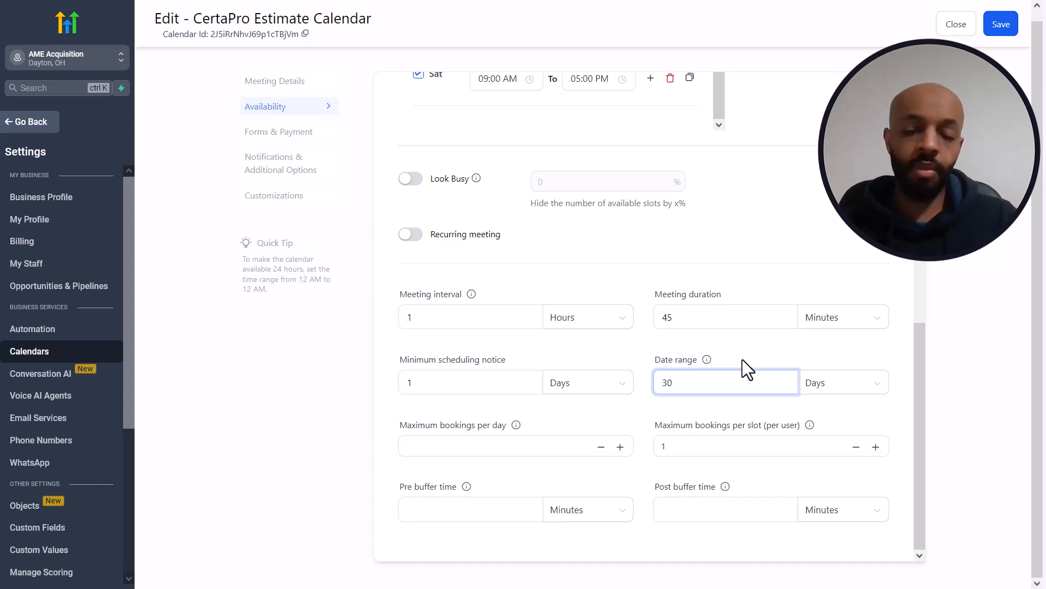
click(780, 351)
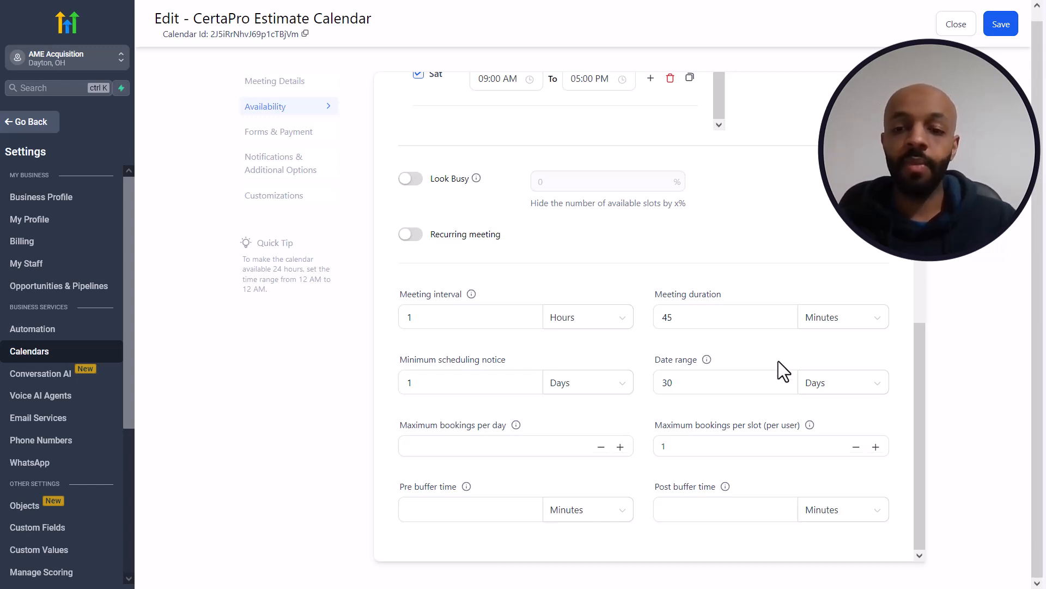
click(776, 375)
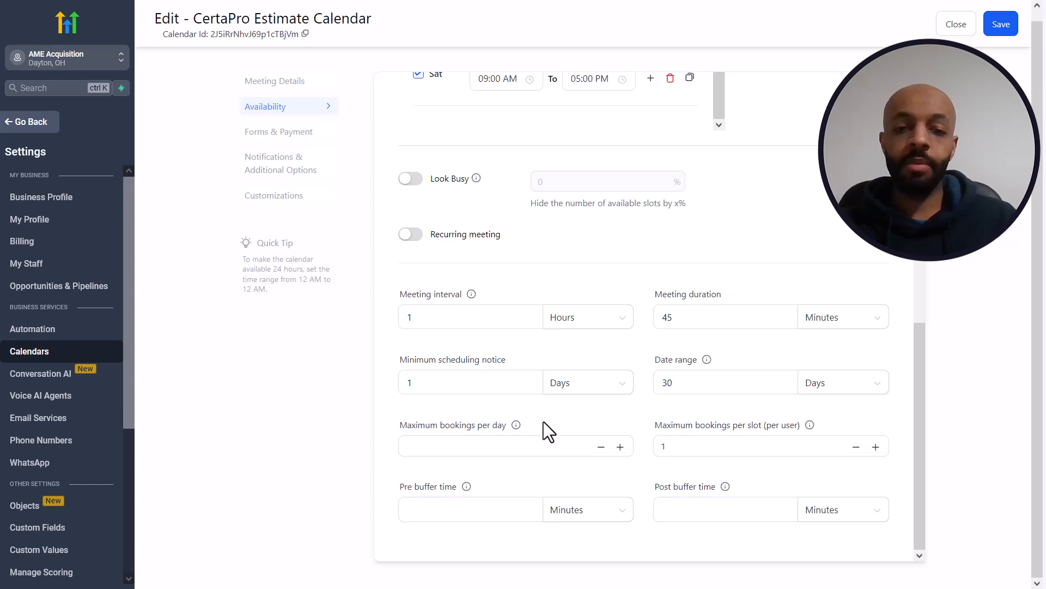
Set the maximum bookings per day on this calendar to 3.
mouse_move(518, 425)
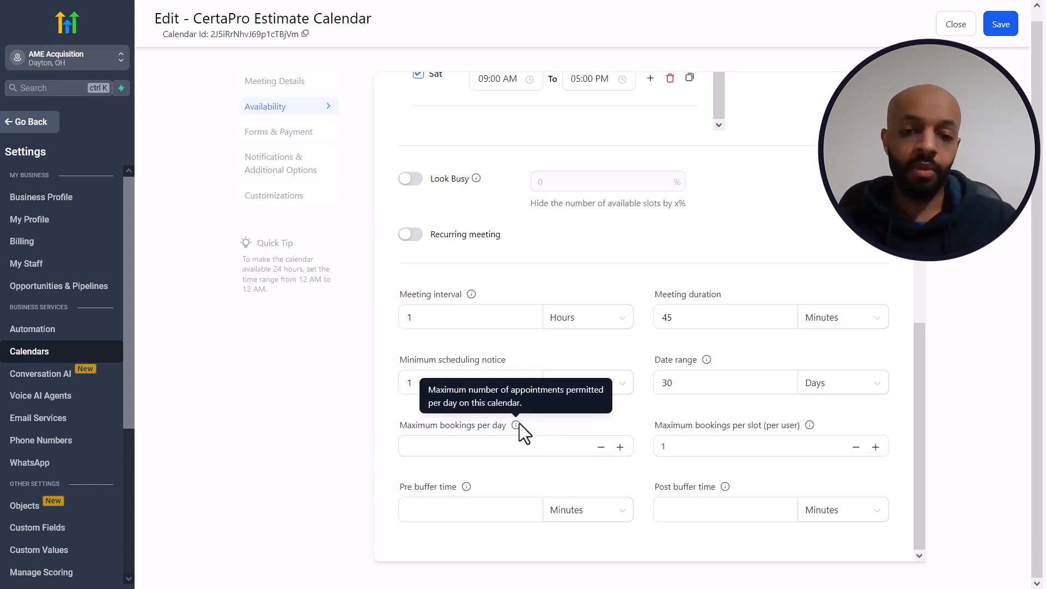
click(530, 444)
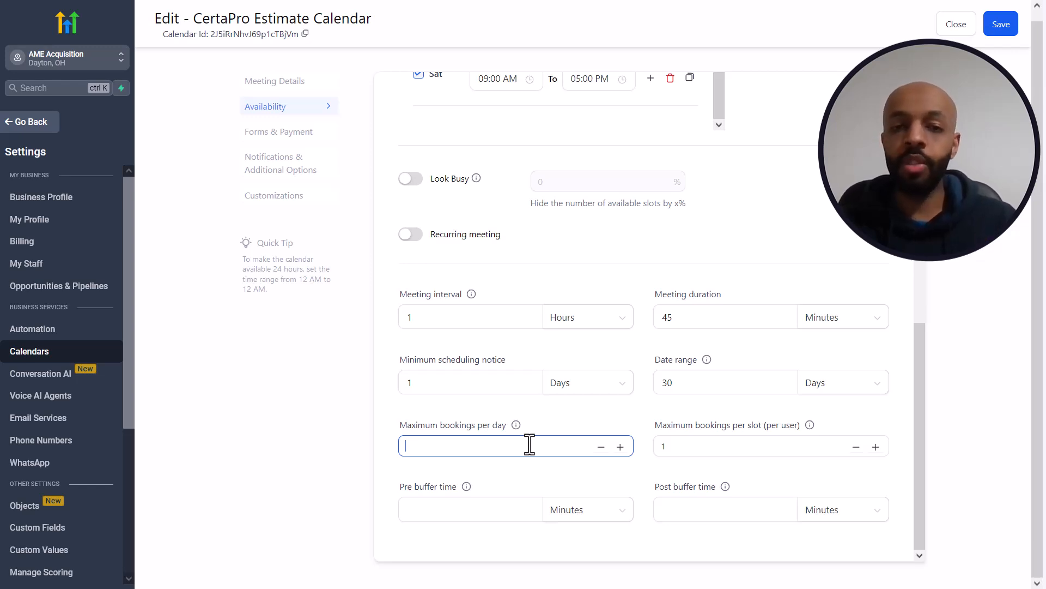
text(3)
click(580, 423)
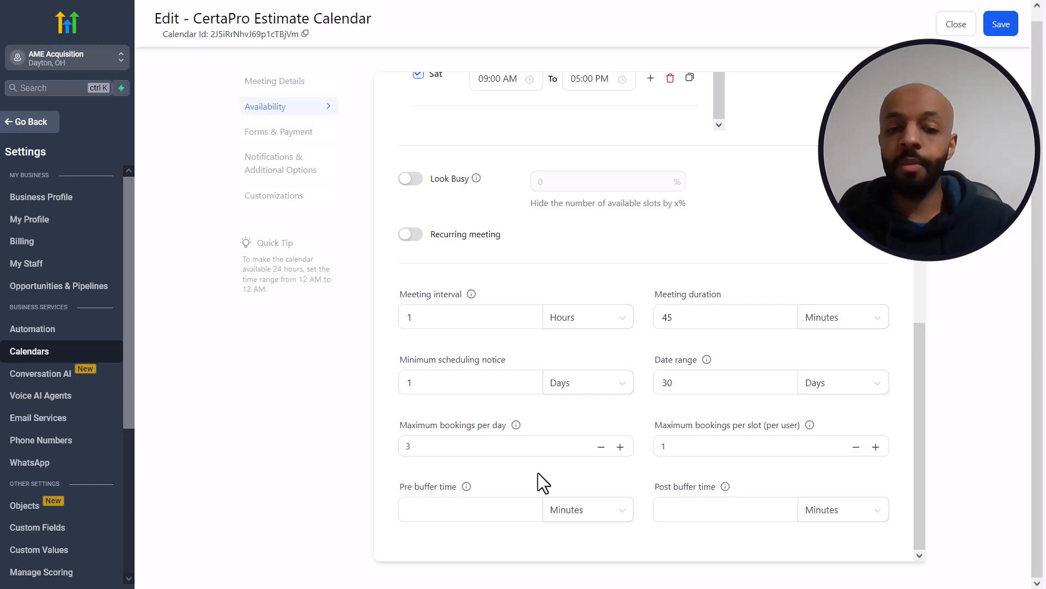
Set the pre buffer time before each appointment to 45 minutes.
mouse_move(467, 486)
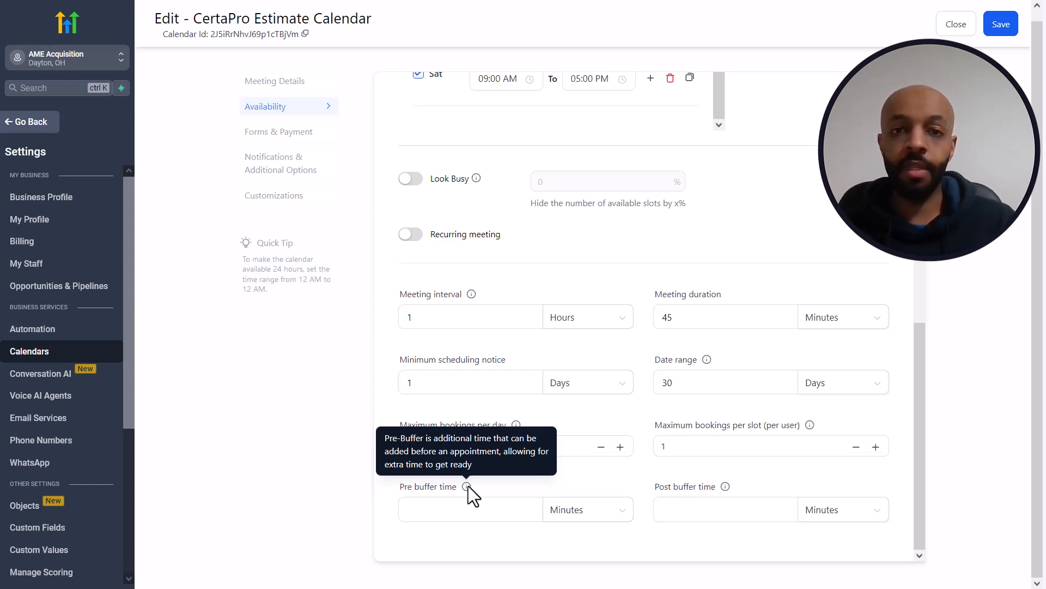
click(469, 504)
click(502, 482)
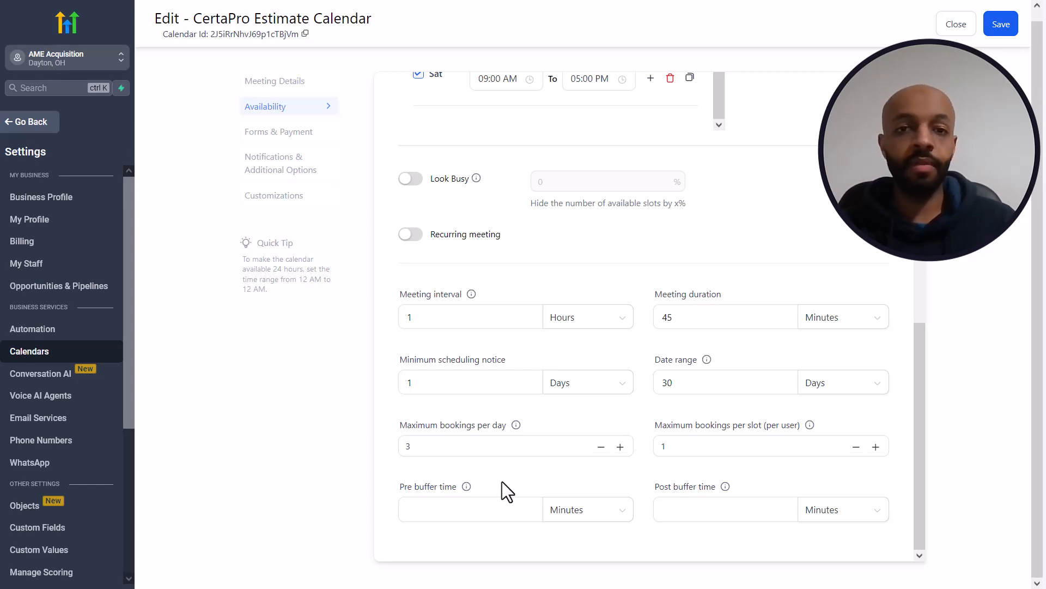
mouse_move(465, 487)
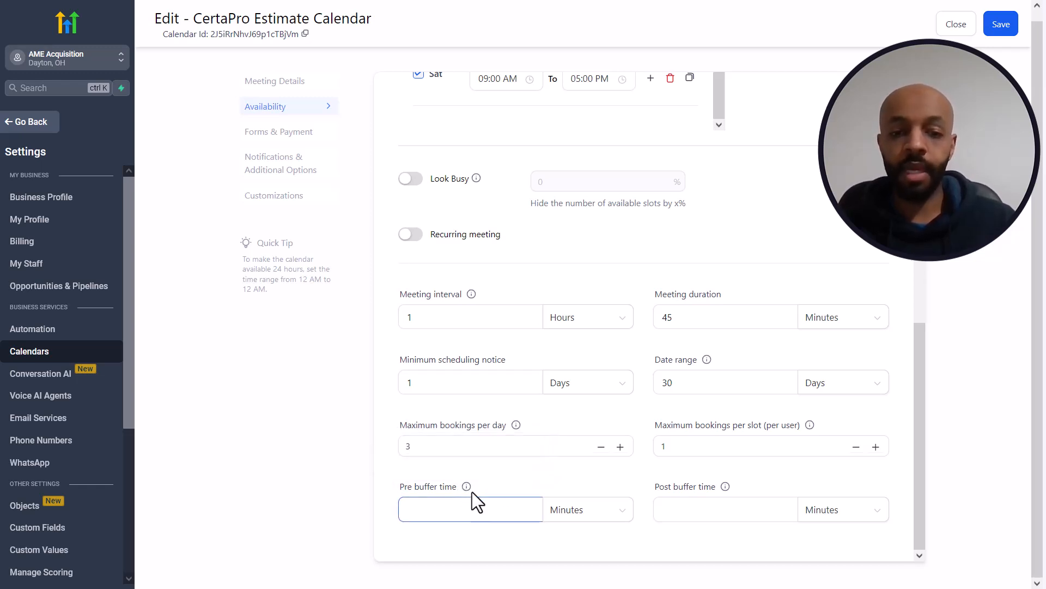
click(483, 509)
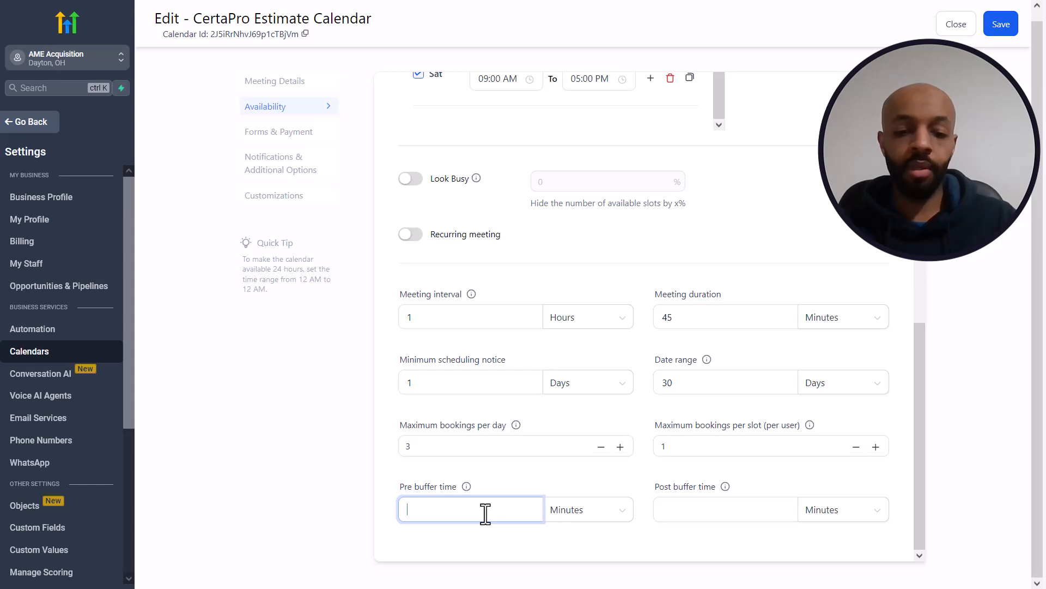
text(45)
click(695, 484)
Set the post buffer time after each appointment to 20 minutes.
mouse_move(725, 486)
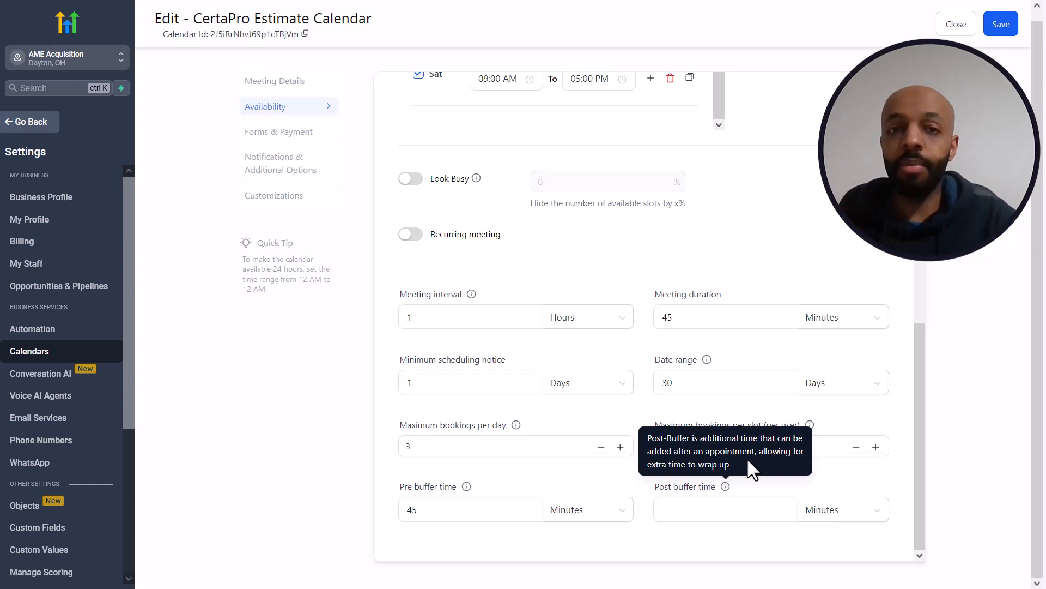
click(736, 506)
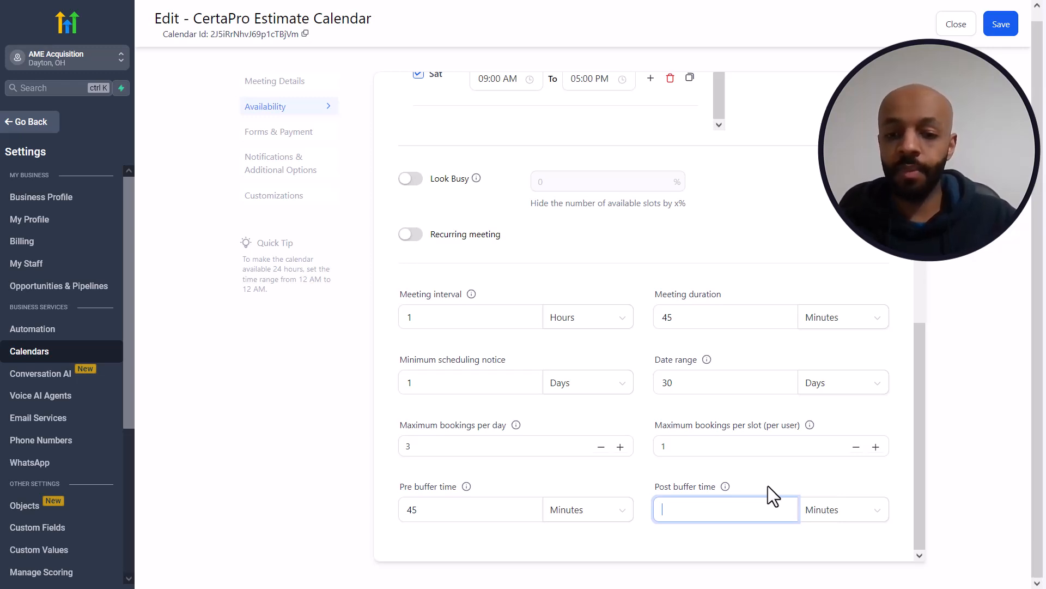
text(20)
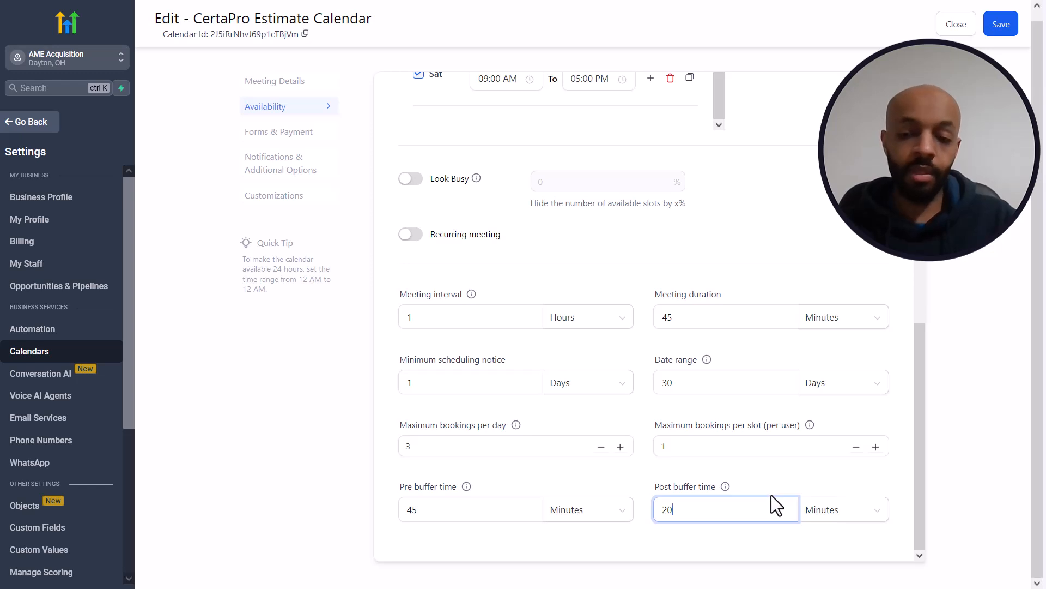
Save the availability settings and continue to the Forms & Payment settings.
click(813, 489)
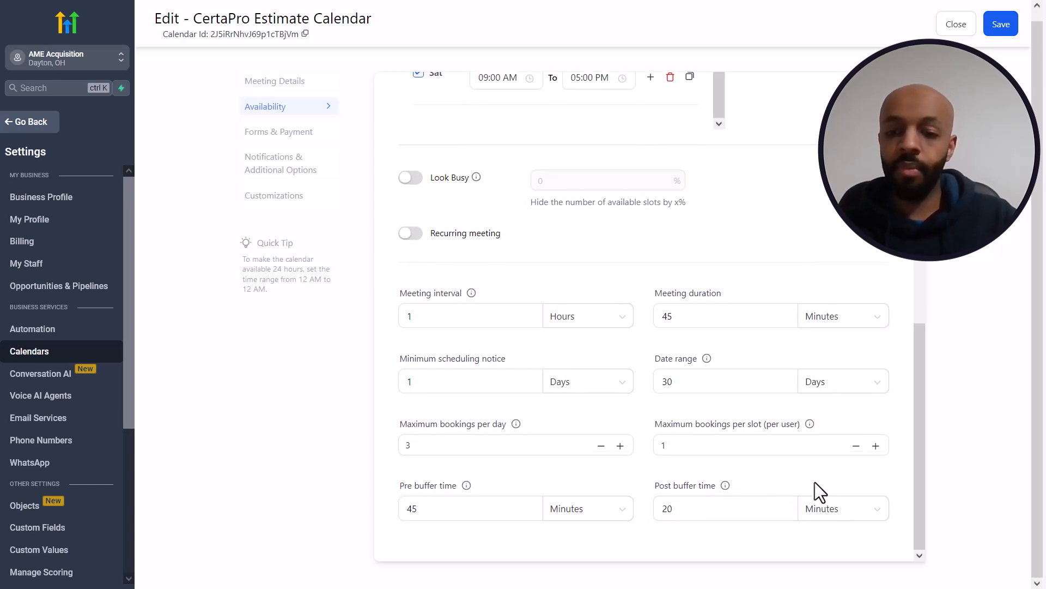
click(1002, 26)
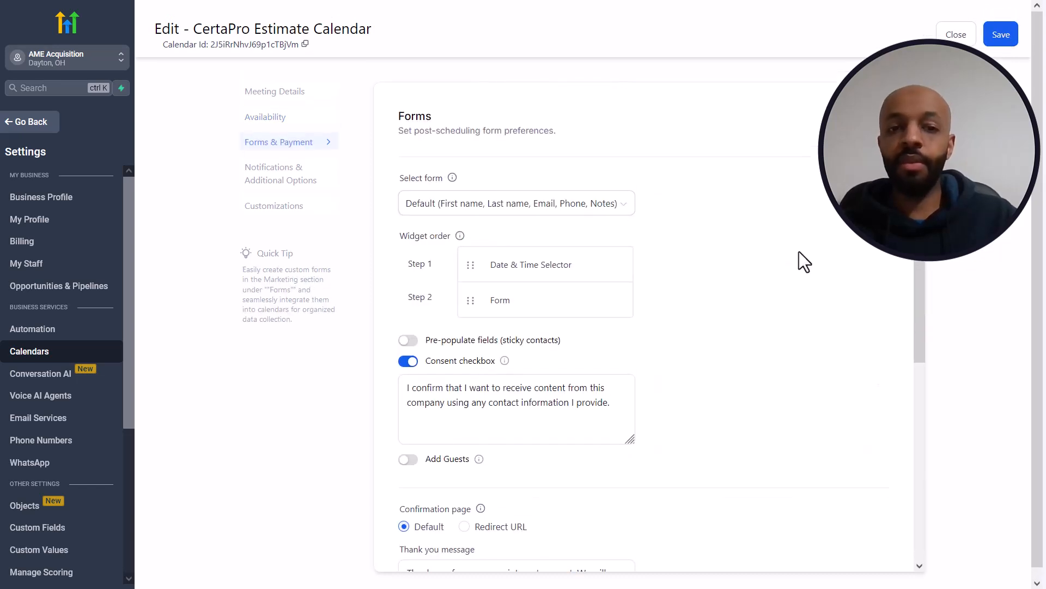
Enable pre-populated fields (sticky contacts) for the calendar's booking form.
scroll(799, 250, down, 1)
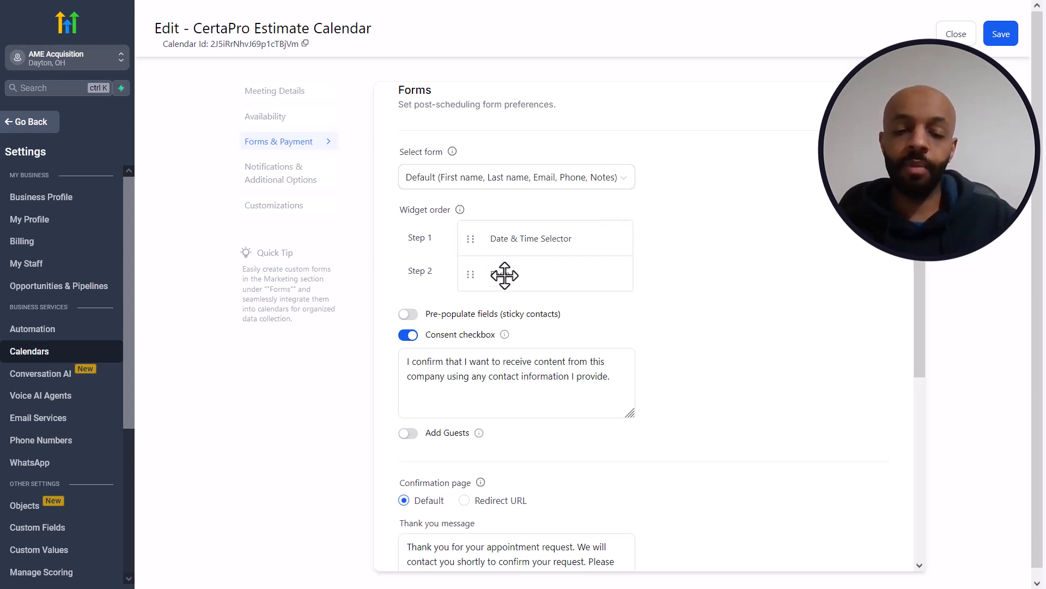
mouse_move(471, 240)
mouse_down()
mouse_move(479, 275)
mouse_move(480, 239)
mouse_up()
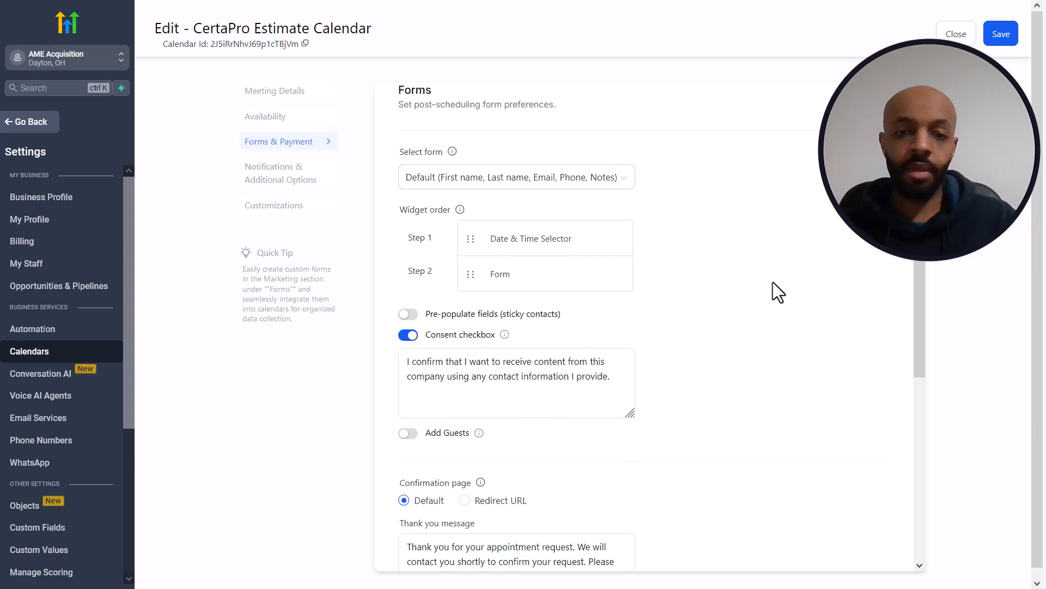
scroll(777, 293, down, 1)
scroll(776, 293, down, 1)
scroll(658, 222, up, 1)
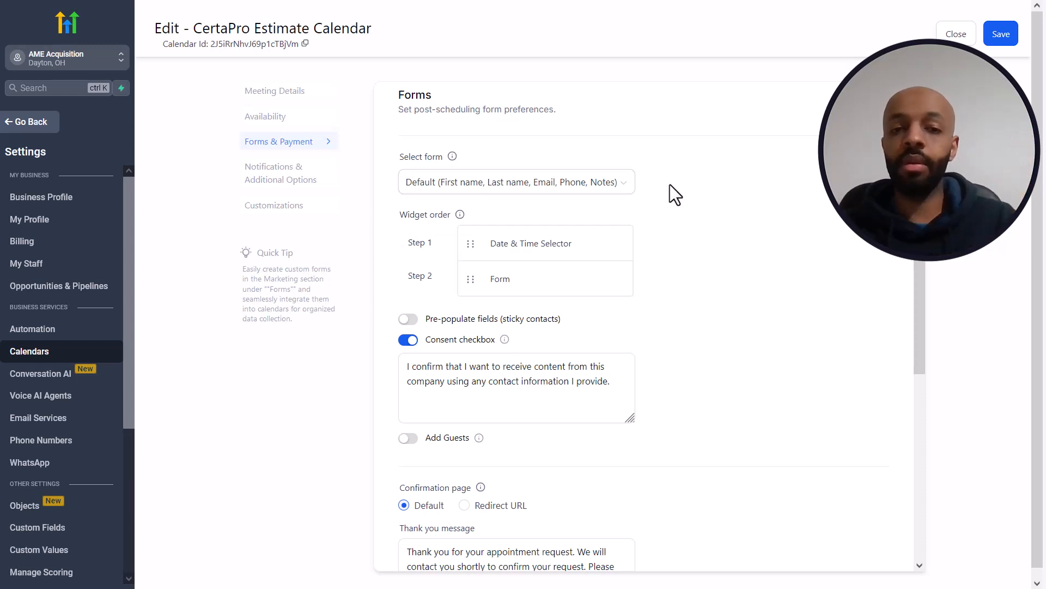
scroll(669, 185, down, 1)
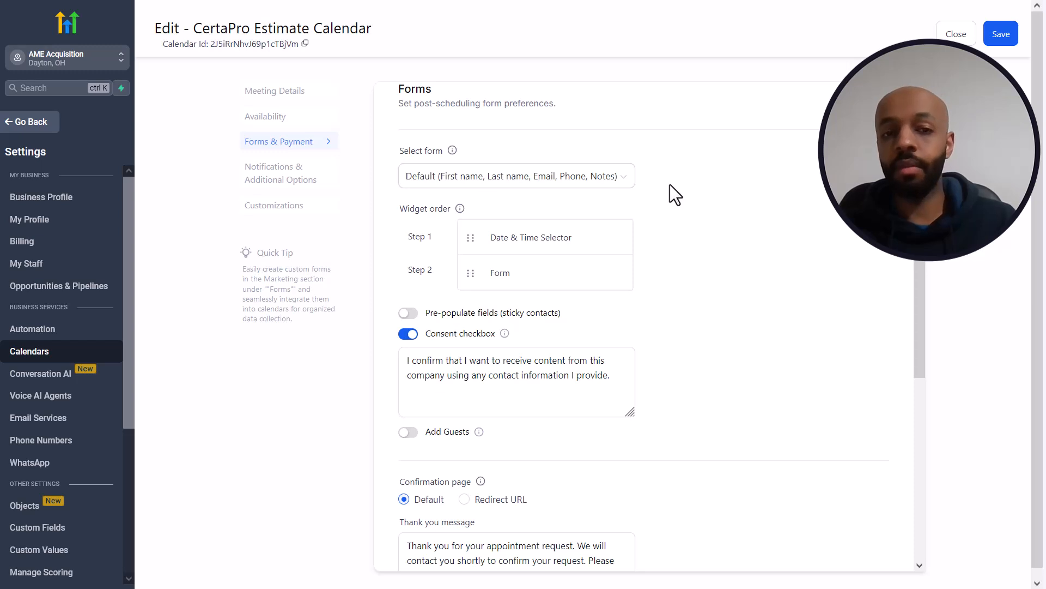
scroll(670, 184, down, 1)
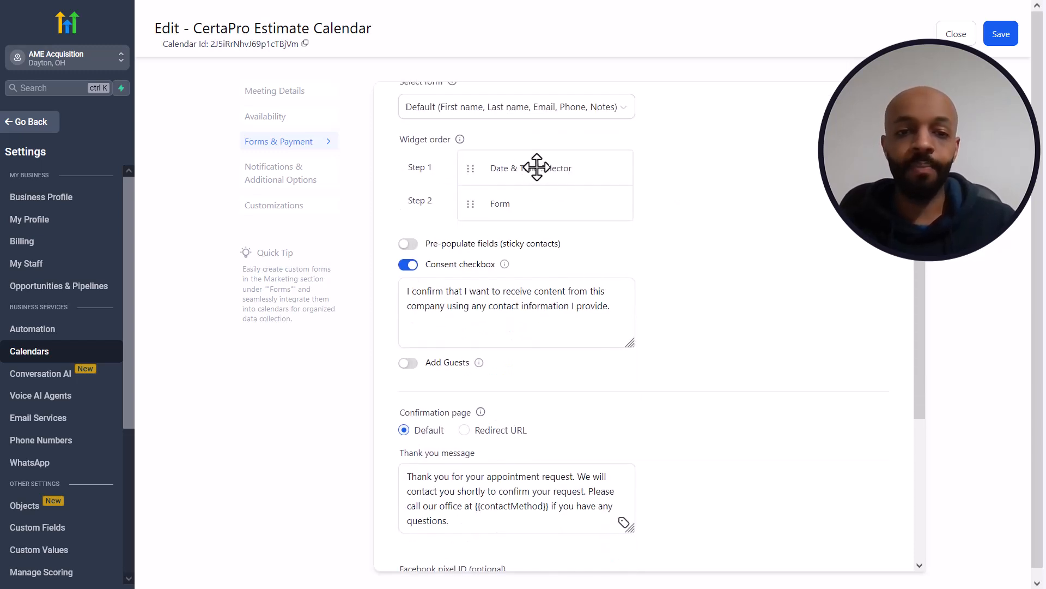
scroll(732, 276, down, 1)
click(424, 281)
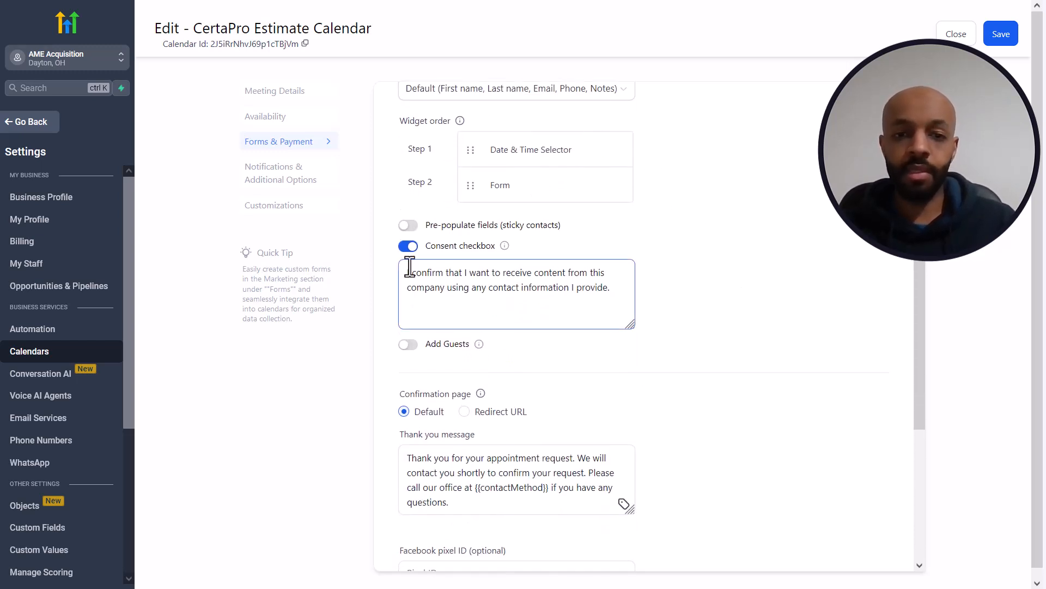
click(409, 226)
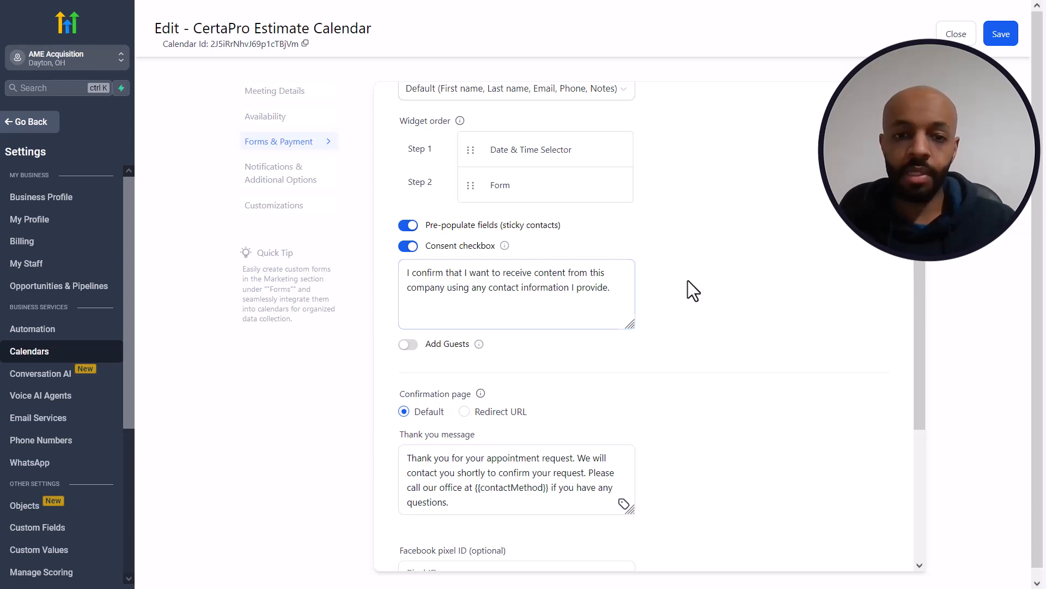
scroll(688, 280, down, 2)
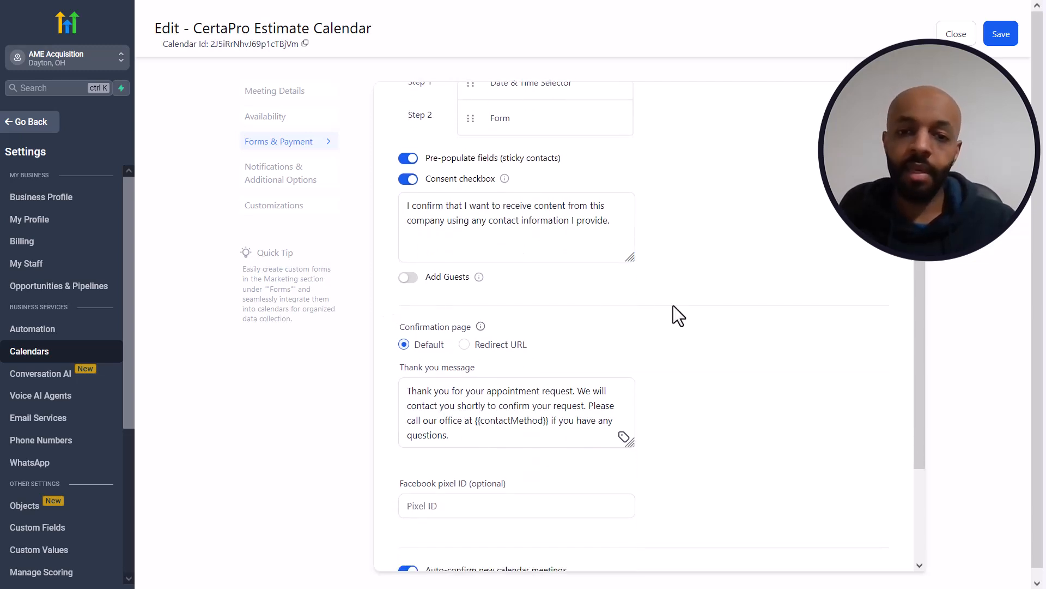
scroll(741, 306, down, 1)
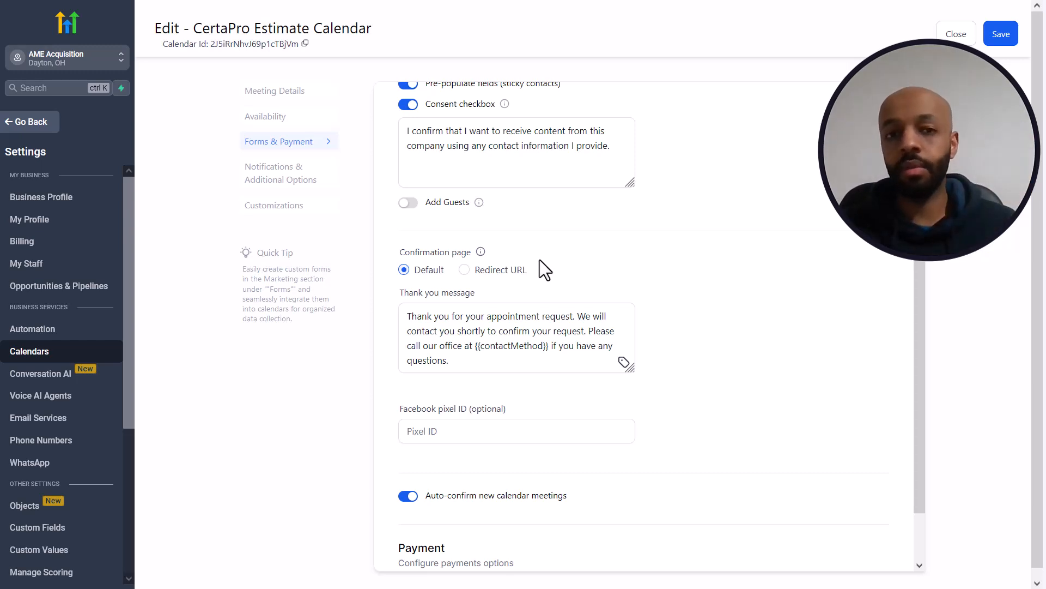
click(464, 269)
click(482, 298)
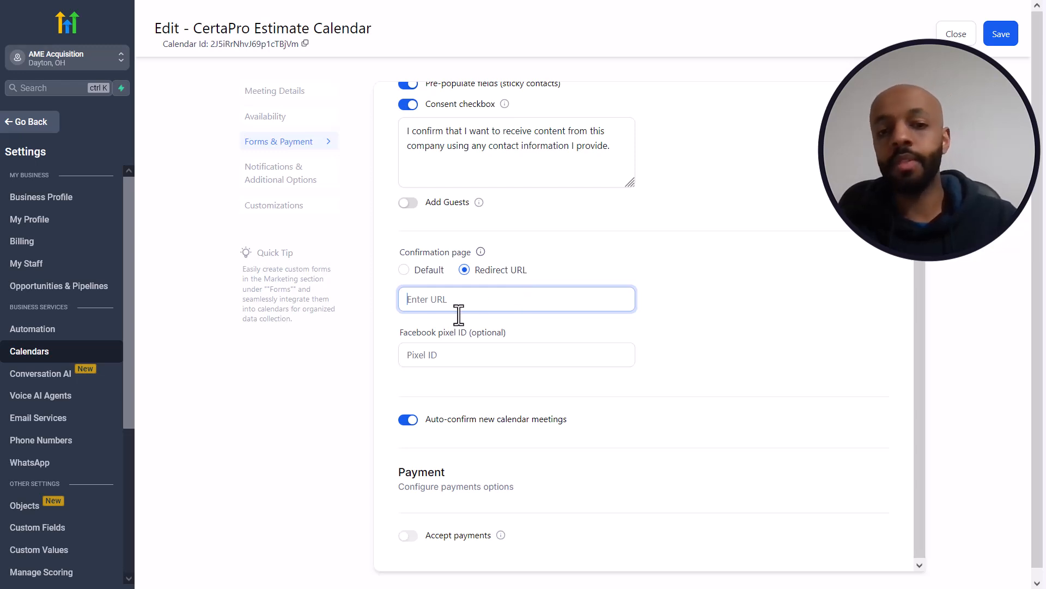
click(403, 269)
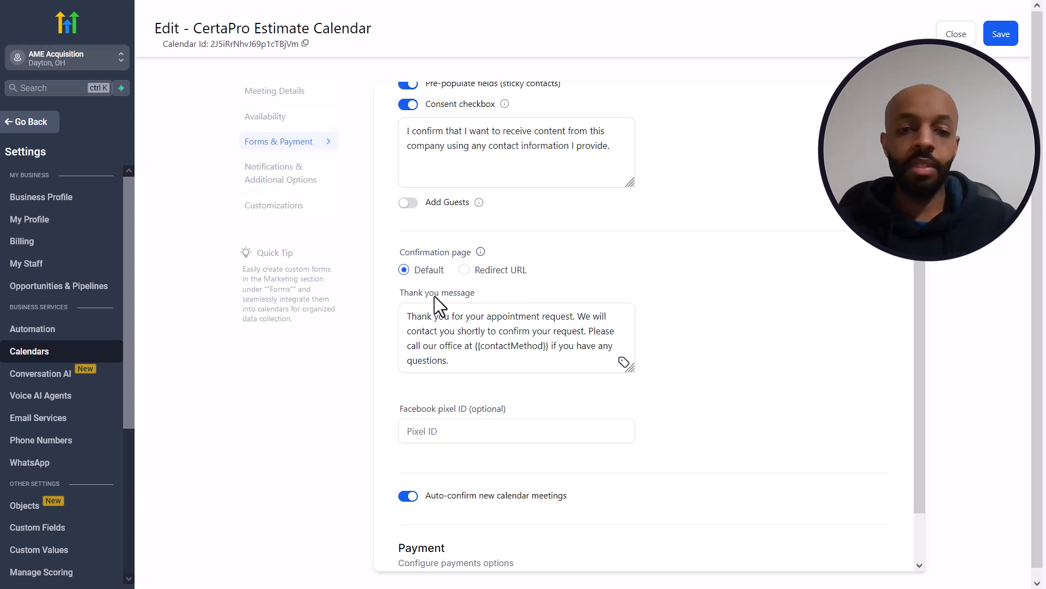
Edit the thank you message to say "estimate request" instead of "appointment request" and remove "at {{contactMethod}}" after "office".
click(448, 322)
double_click(509, 316)
text(estimate)
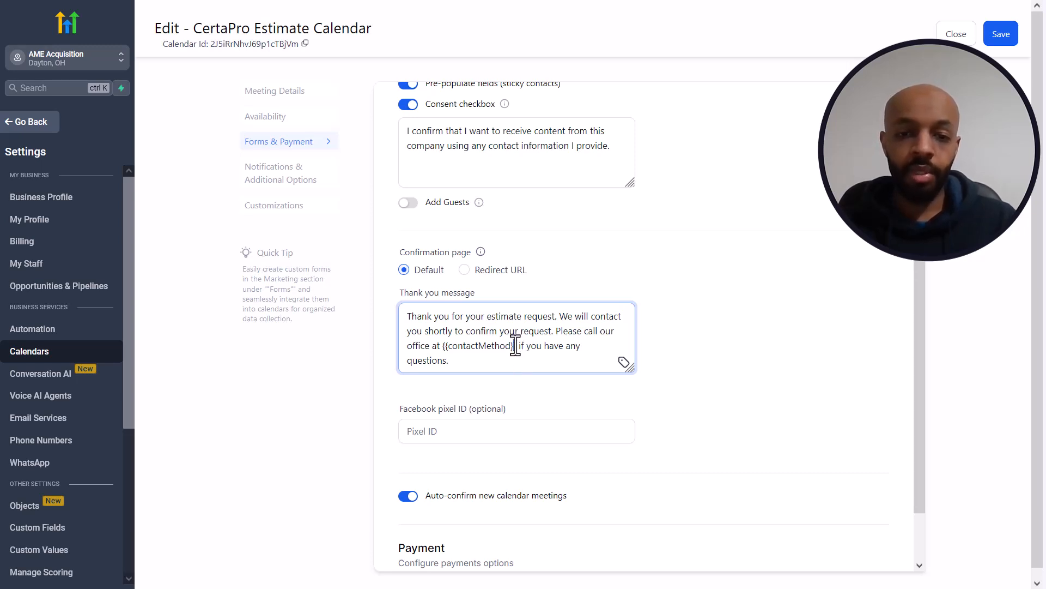
drag(517, 345, 432, 348)
key(BackSpace)
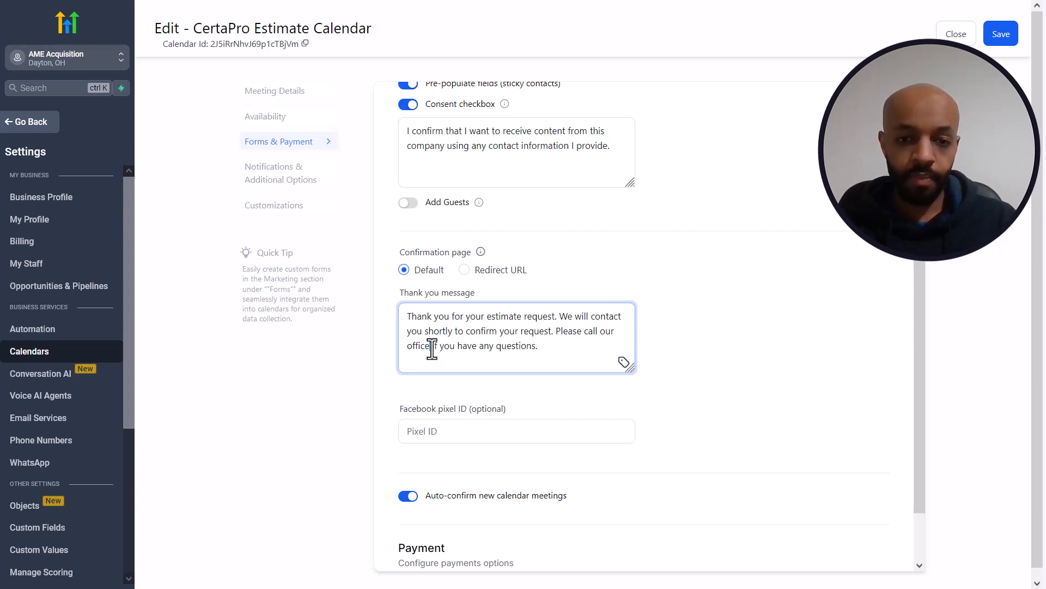
click(548, 350)
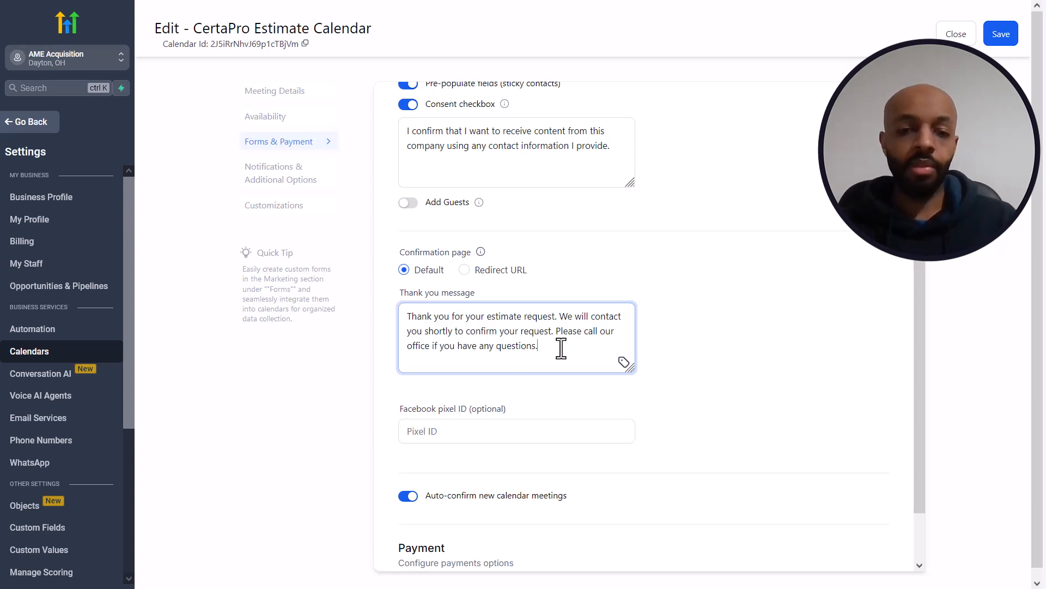
key(Return)
text(0)
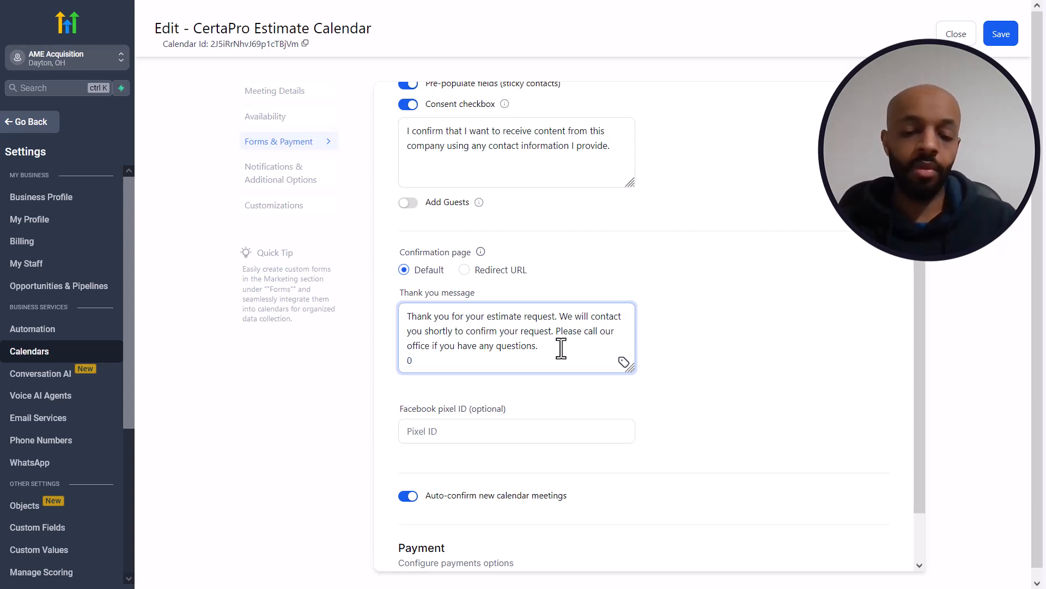
click(732, 368)
Save the forms and payment settings and continue to Notifications & Additional Options.
scroll(472, 496, down, 1)
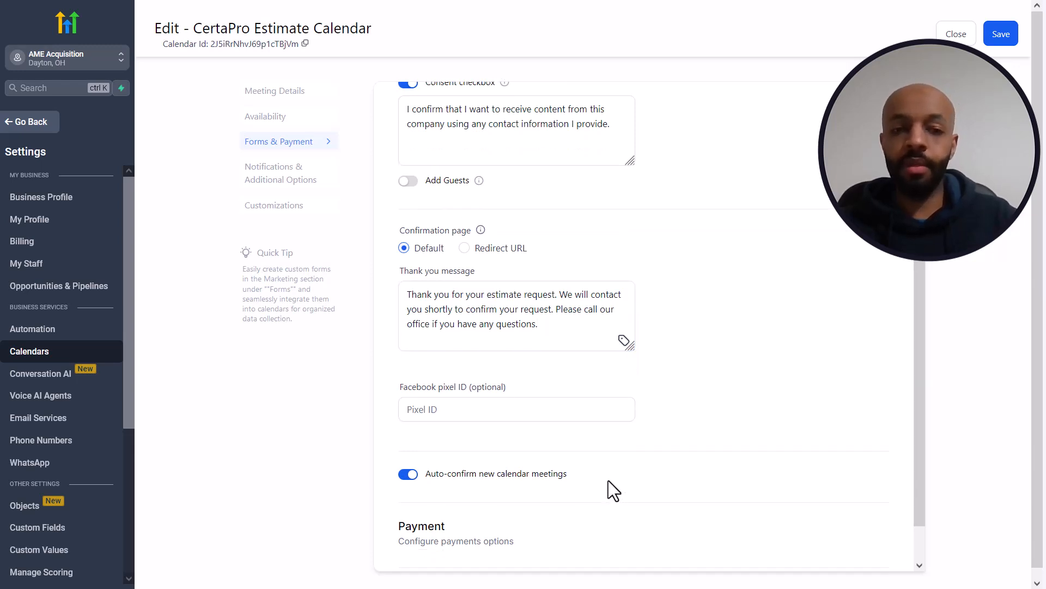
scroll(769, 327, down, 2)
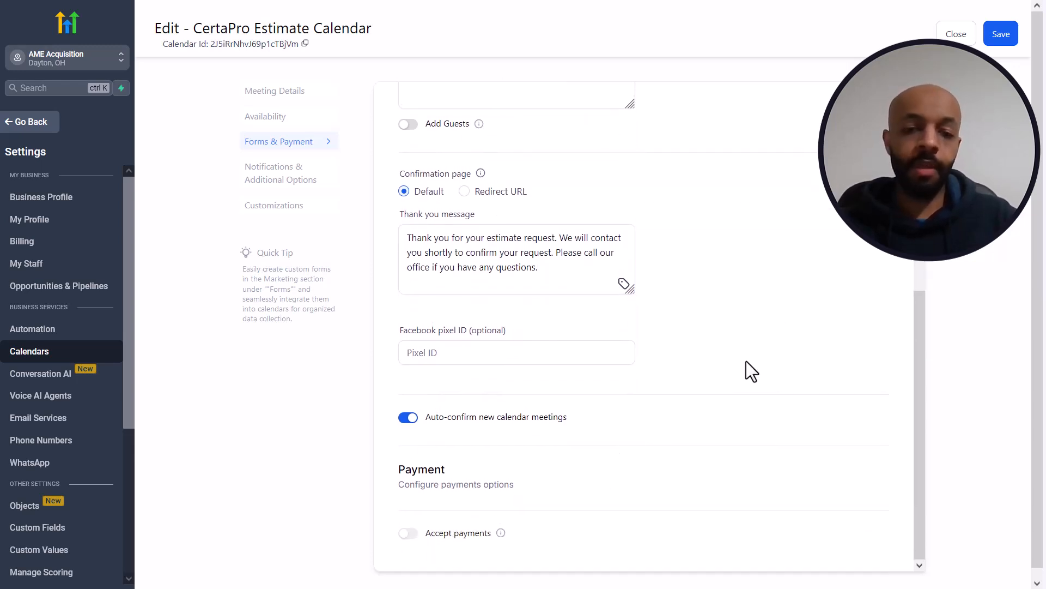
click(1002, 35)
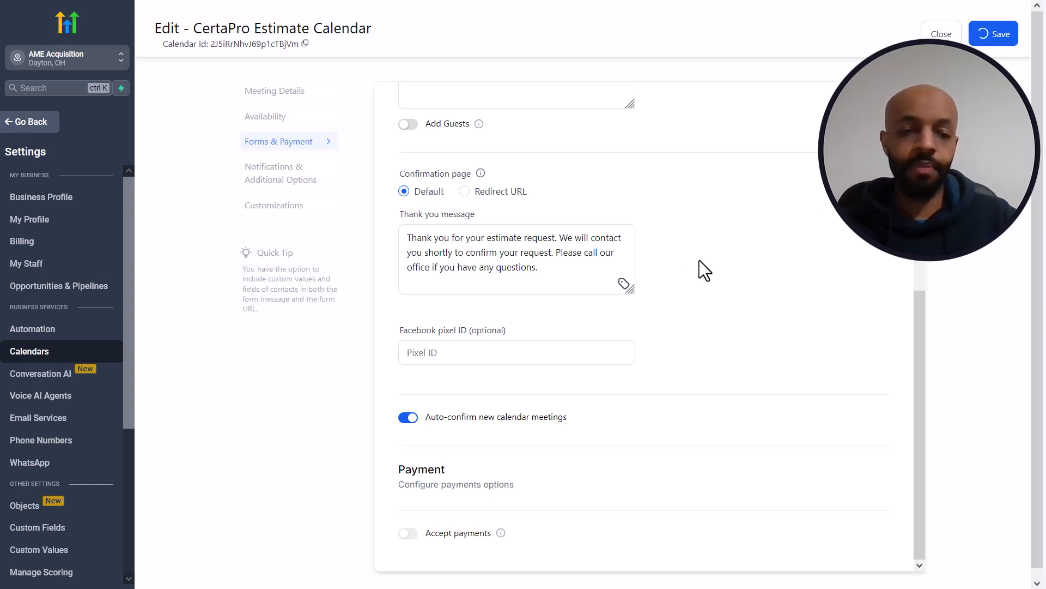
scroll(647, 298, up, 5)
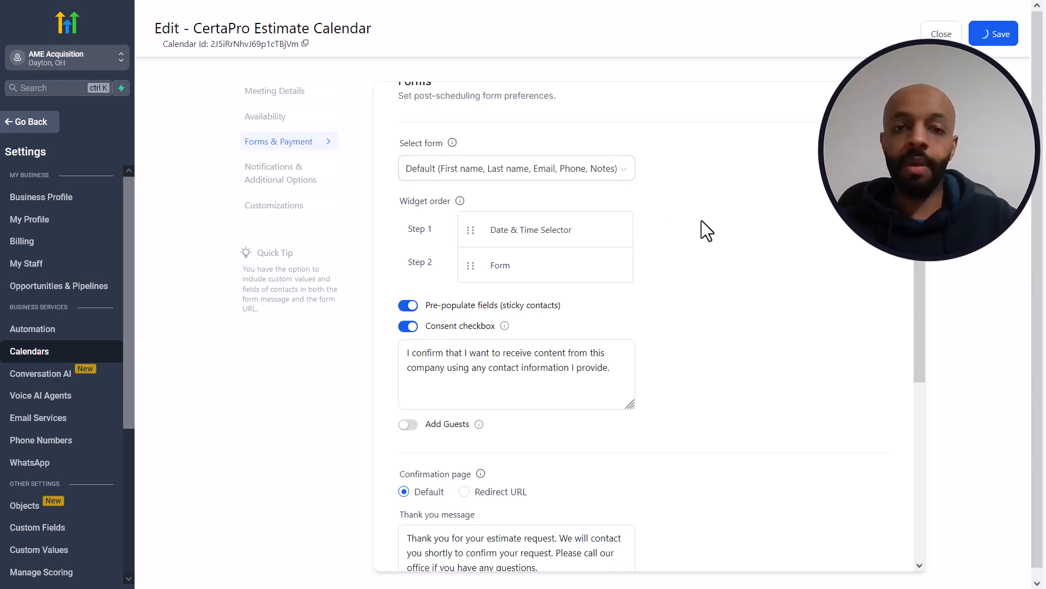
scroll(689, 234, down, 8)
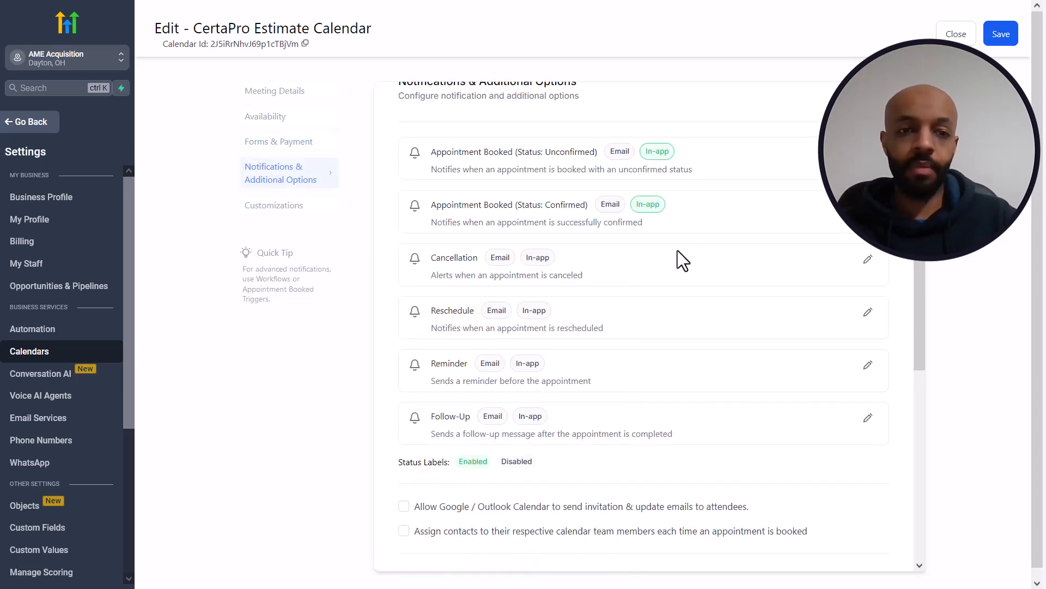
Assign contacts to their respective calendar team members at each booking, skipping contacts that already have an assigned user.
scroll(724, 146, up, 1)
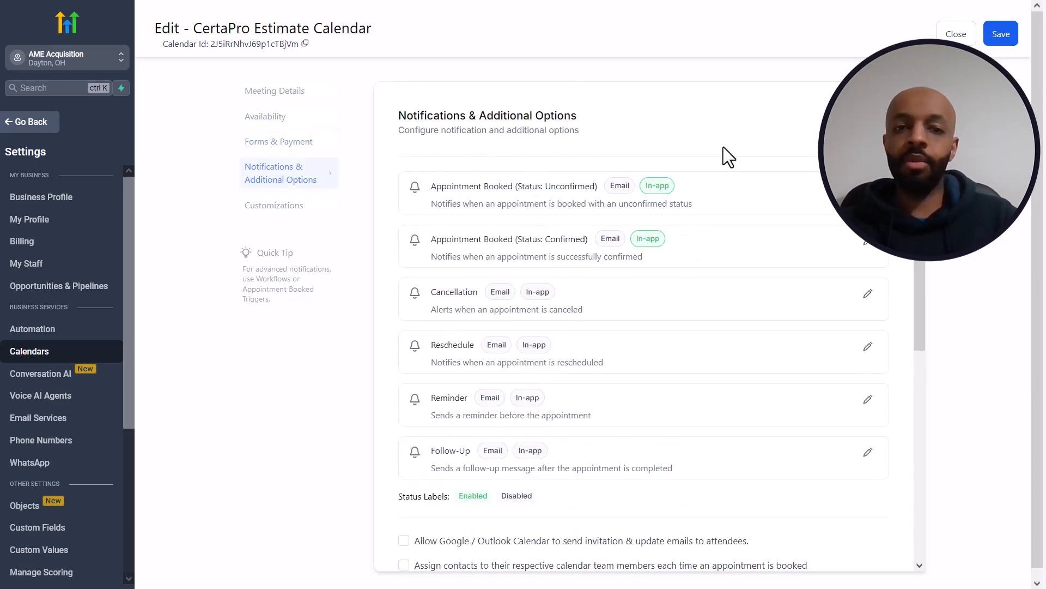
scroll(723, 148, down, 2)
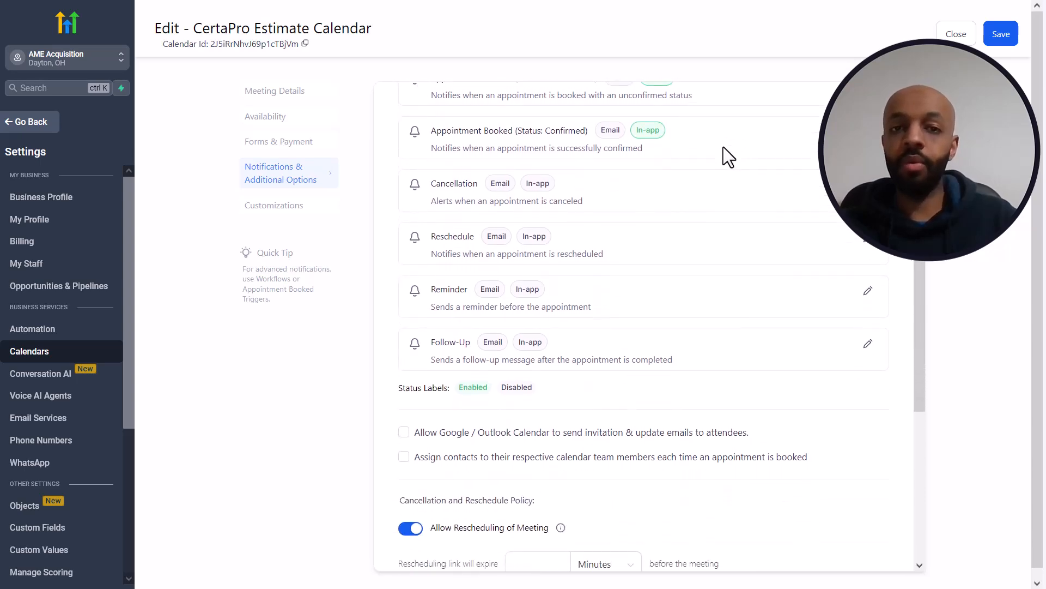
scroll(723, 146, up, 2)
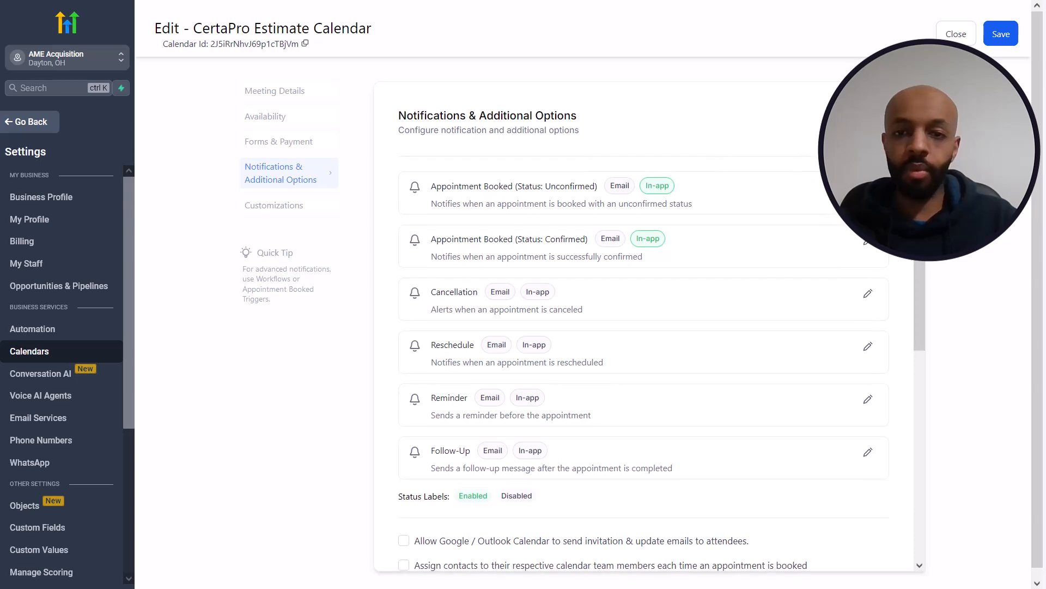
scroll(744, 226, down, 4)
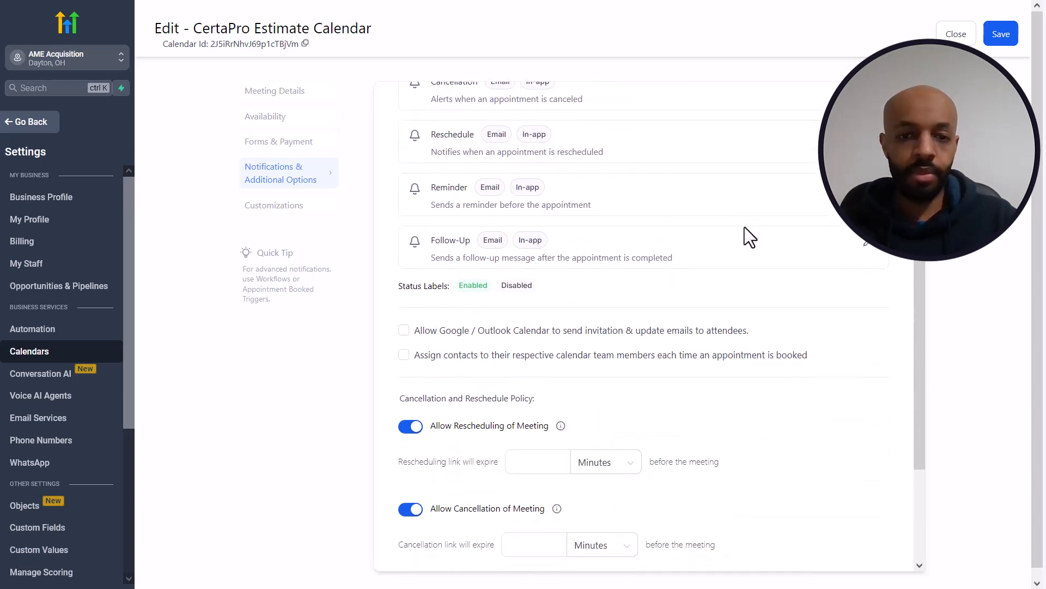
scroll(487, 292, up, 1)
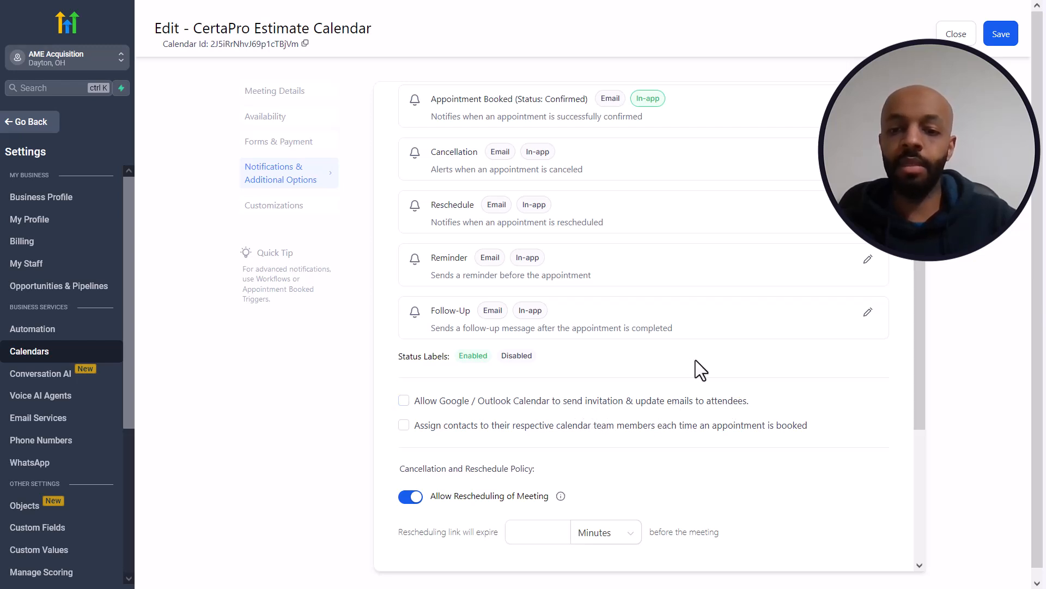
scroll(695, 359, down, 1)
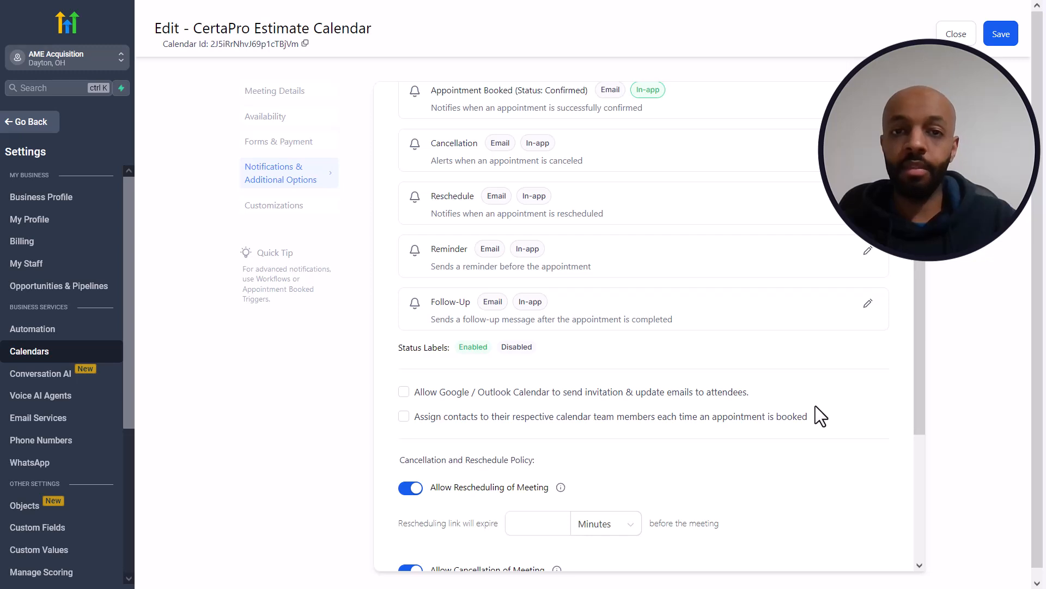
click(404, 416)
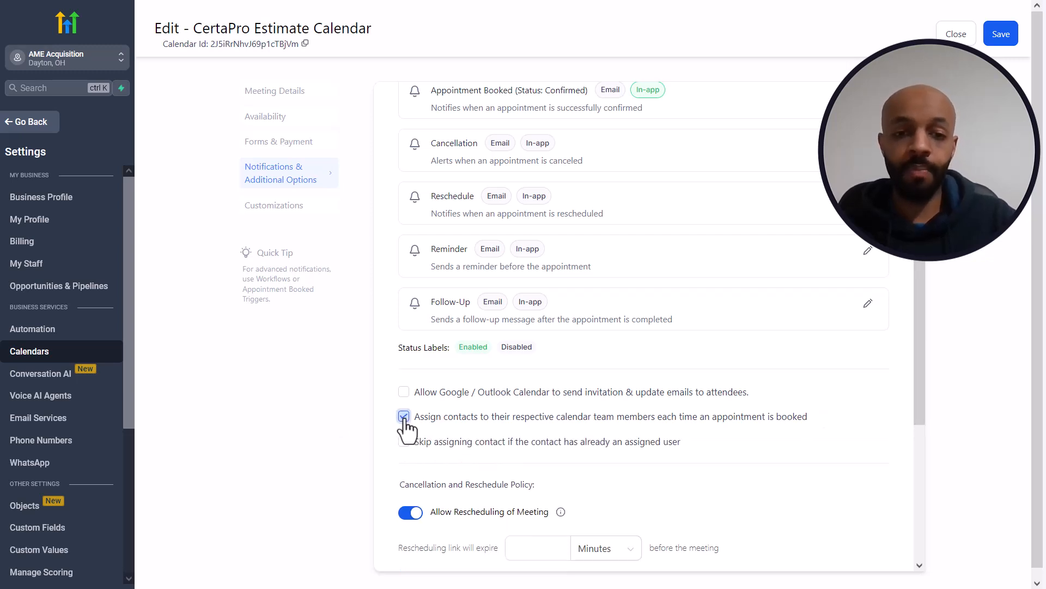
scroll(372, 413, down, 1)
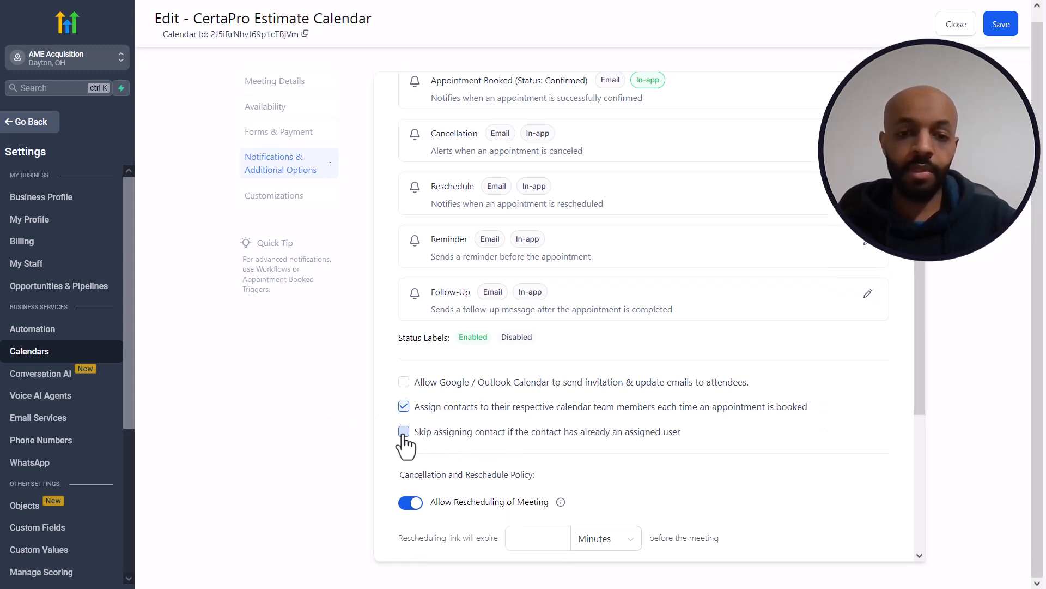
click(404, 432)
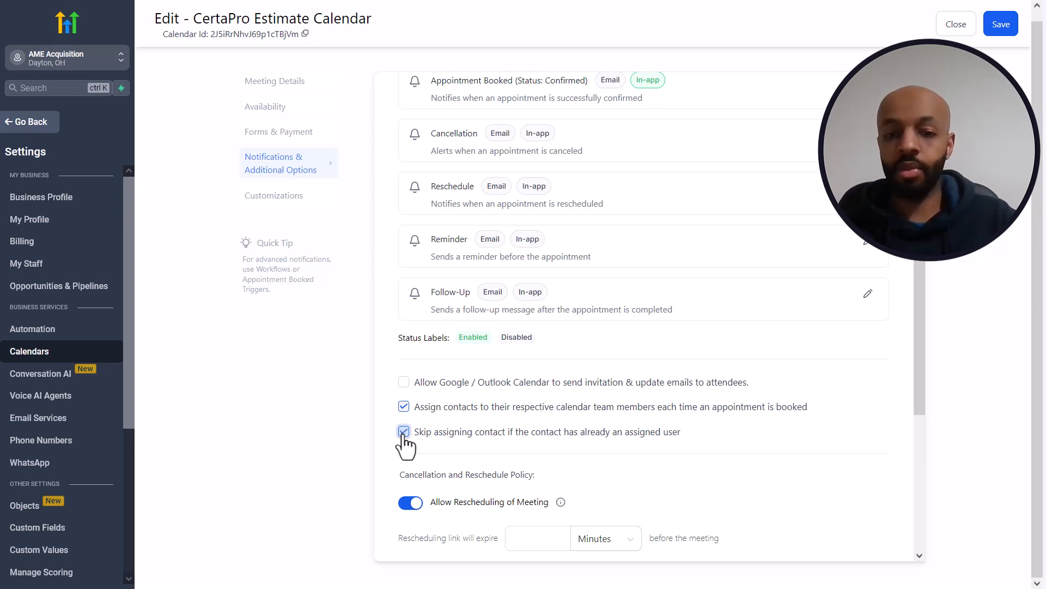
Review the contact assignment options, the cancellation and reschedule policy, and the additional notes of the calendar.
scroll(377, 425, up, 1)
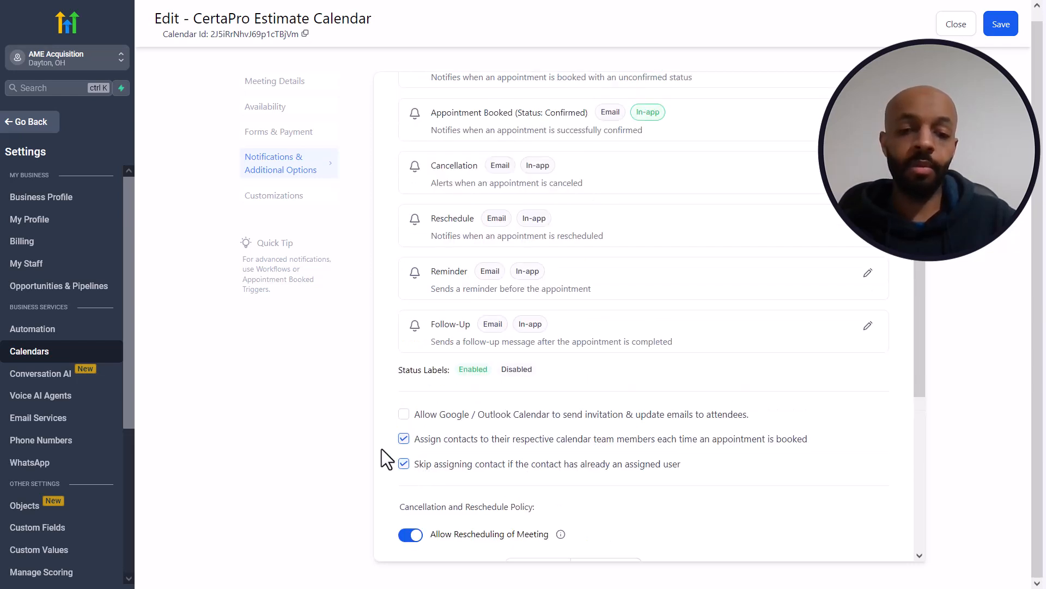
scroll(381, 449, down, 3)
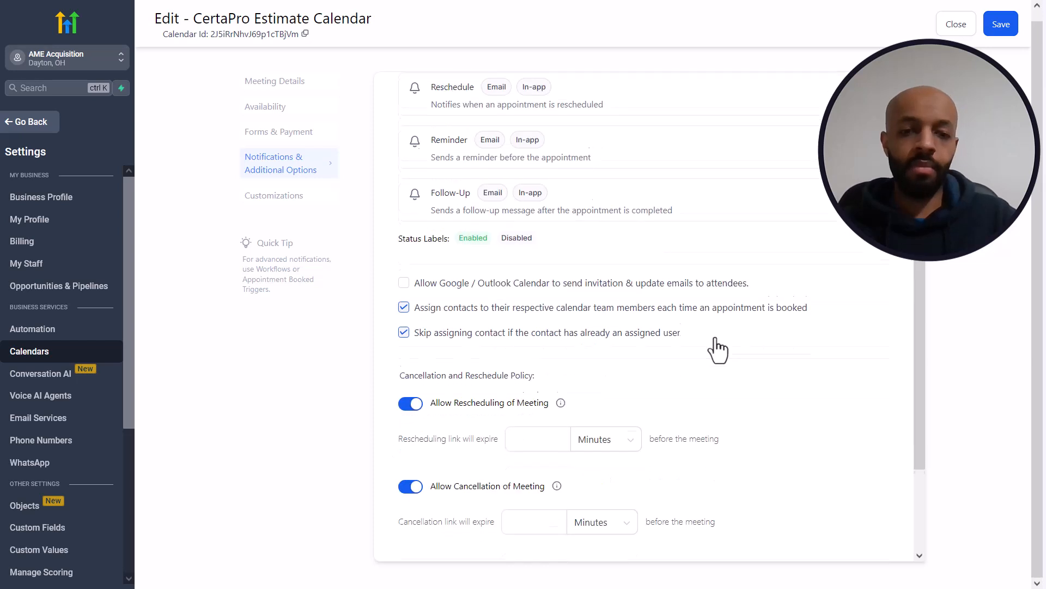
scroll(675, 341, down, 1)
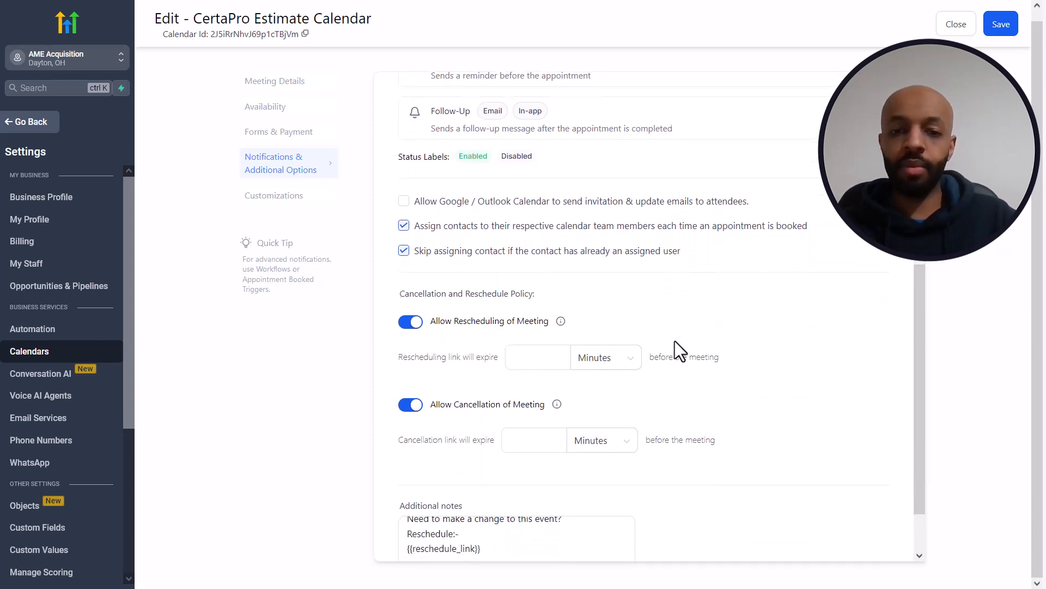
scroll(600, 371, down, 1)
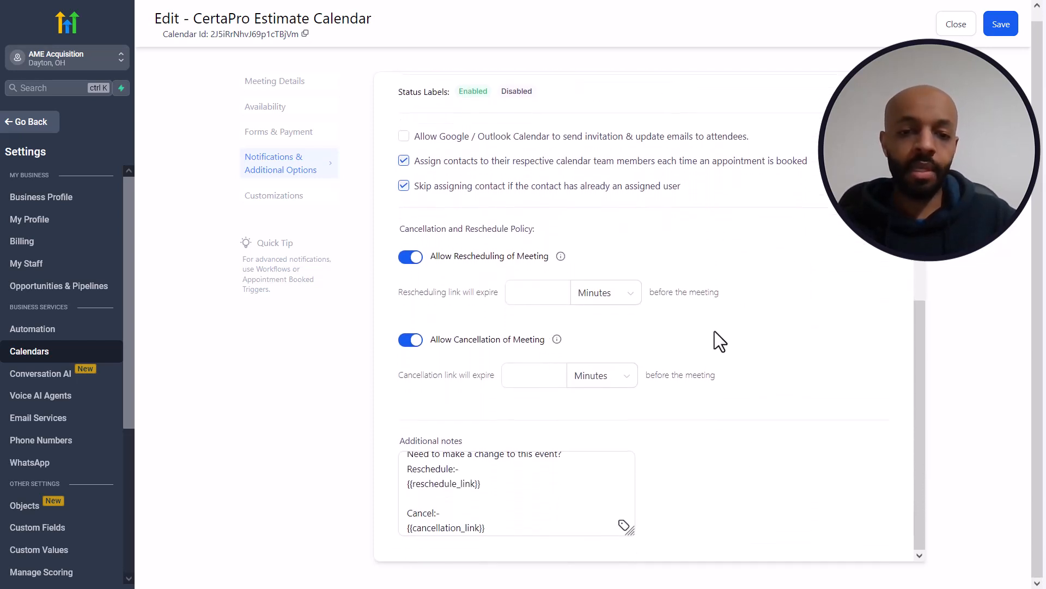
click(433, 521)
scroll(431, 520, up, 1)
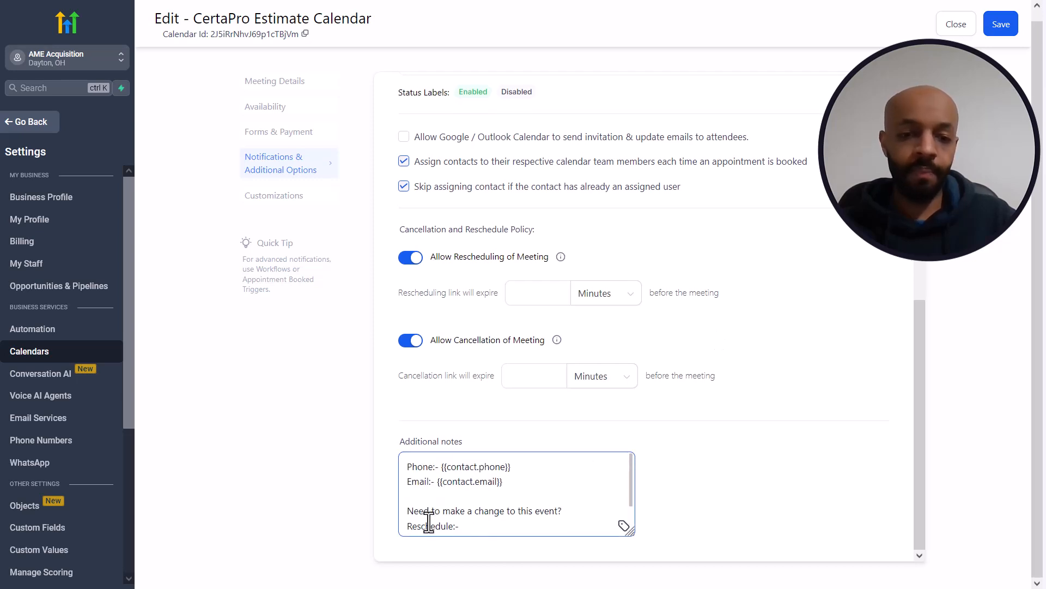
scroll(500, 497, down, 2)
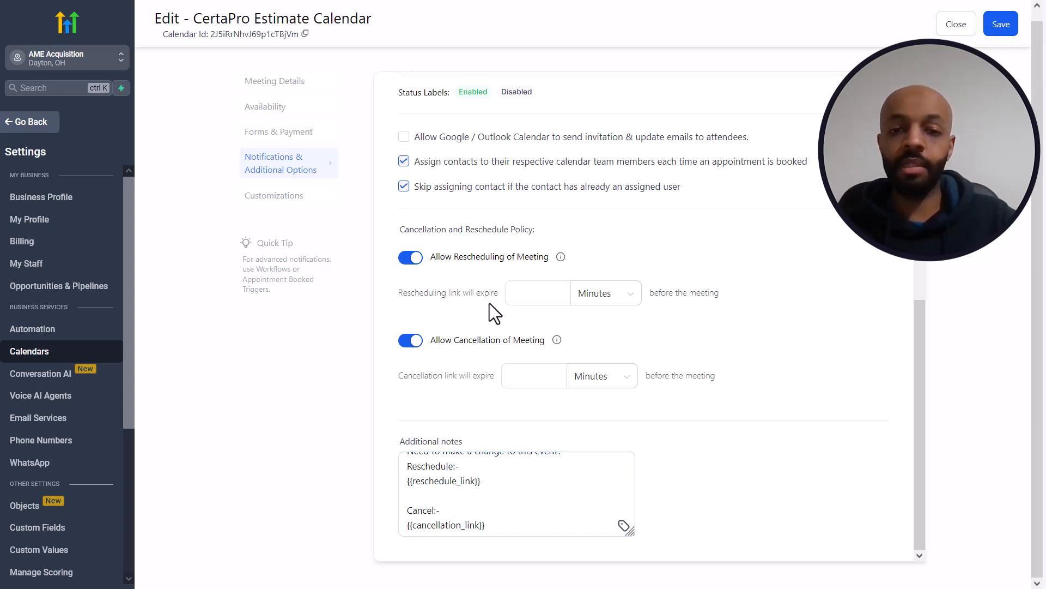
Set both the rescheduling link and the cancellation link to expire 4 hours before the meeting, and save these settings.
click(597, 297)
click(597, 297)
click(600, 298)
click(600, 344)
click(543, 293)
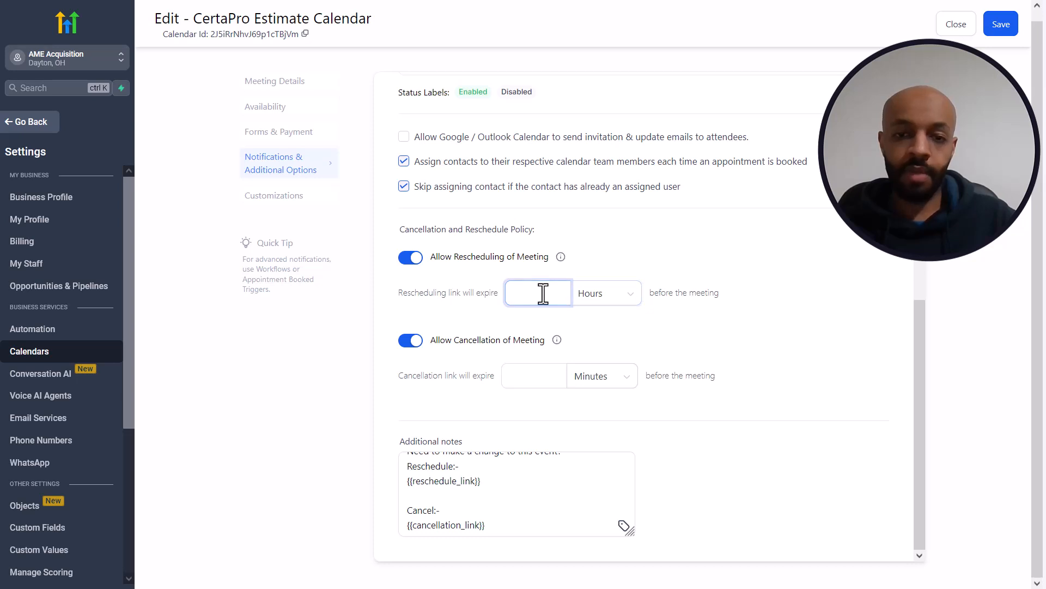
text(4)
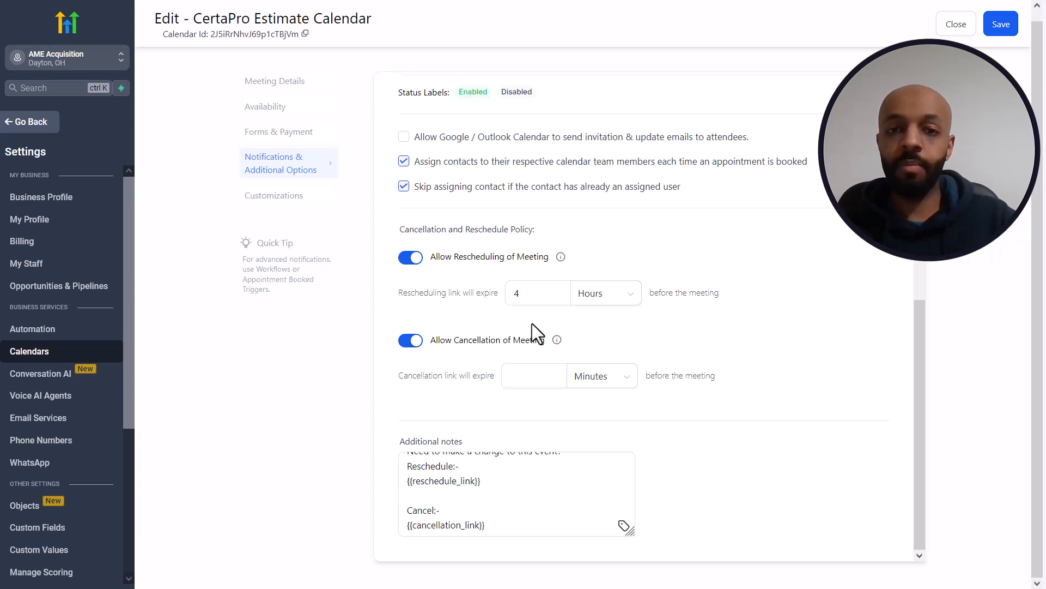
click(598, 377)
click(597, 430)
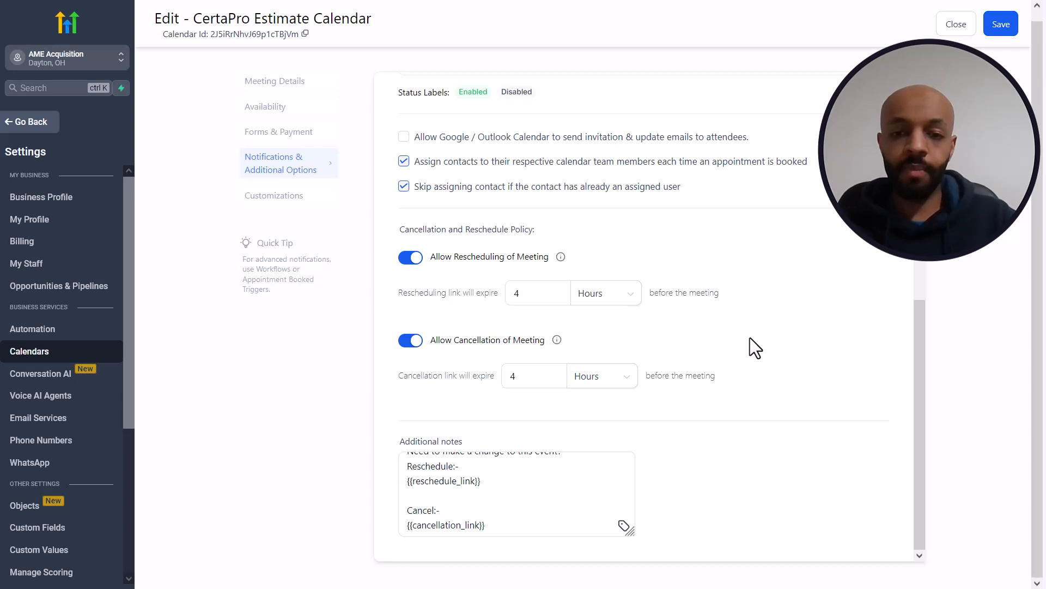
scroll(750, 338, up, 1)
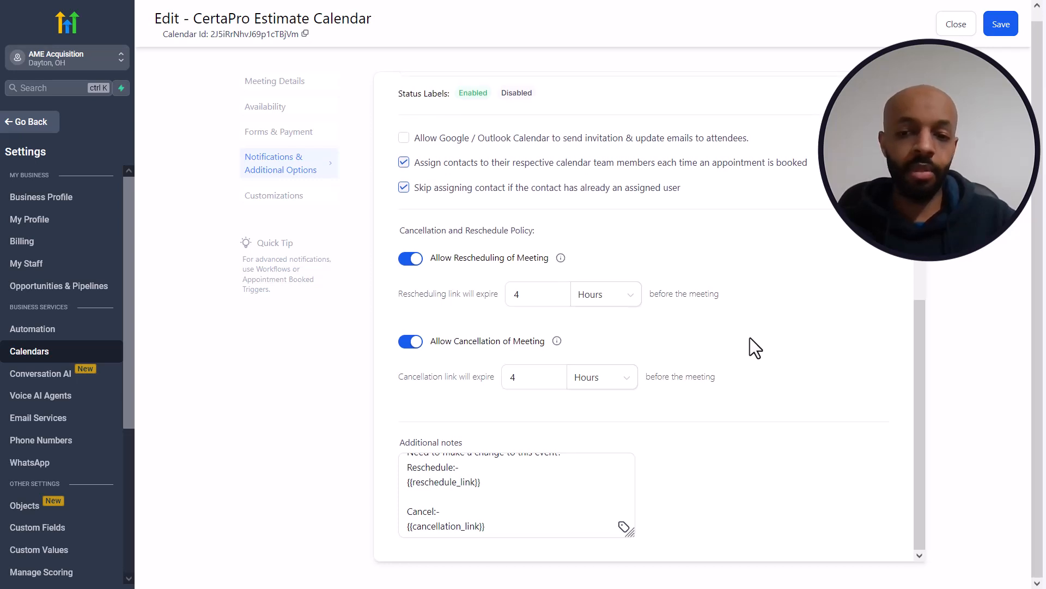
click(1001, 27)
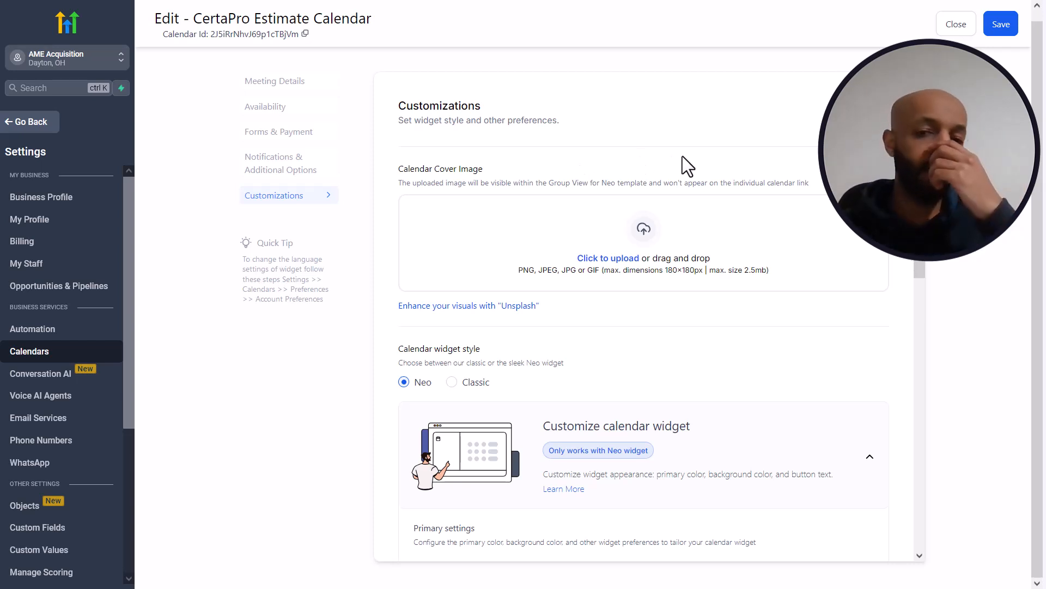
Review the calendar's customization settings, including cover image, widget style, colors, button text, custom code and staff selection.
scroll(682, 156, down, 1)
scroll(716, 329, down, 5)
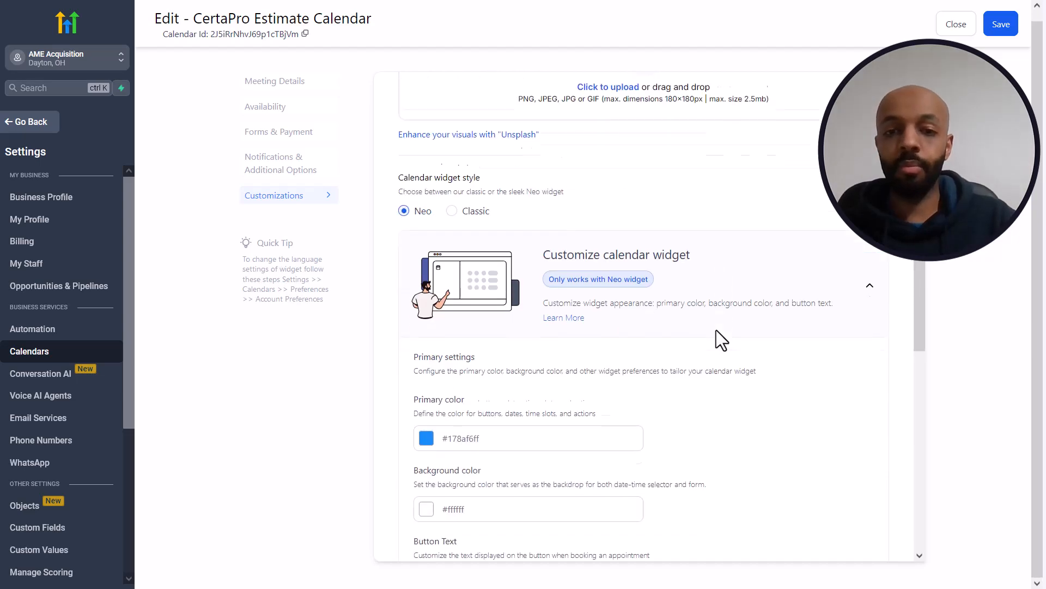
scroll(716, 329, down, 7)
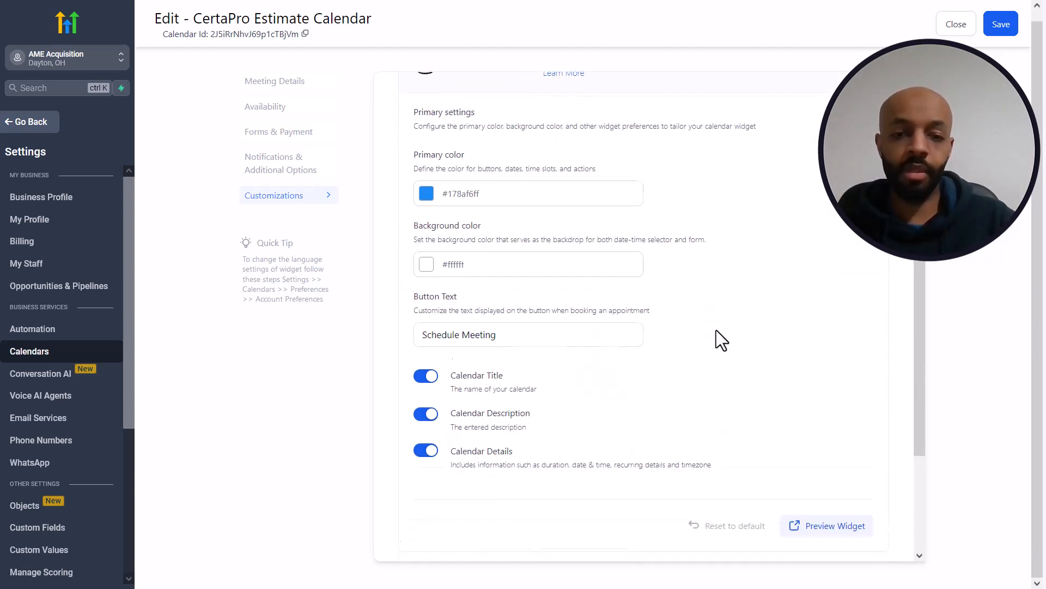
scroll(716, 330, up, 8)
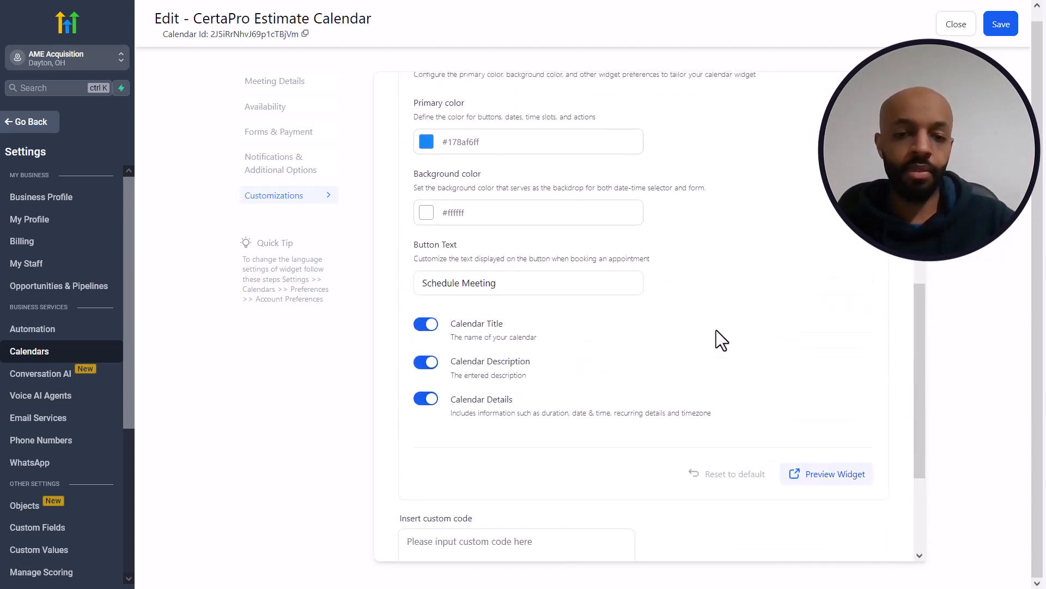
scroll(716, 329, down, 3)
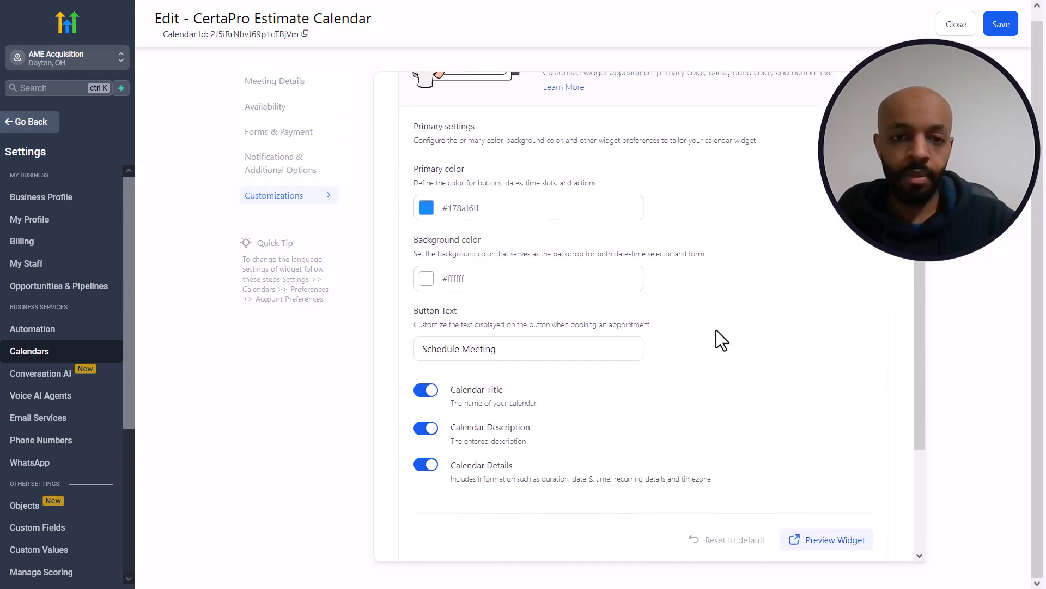
scroll(716, 329, up, 3)
scroll(716, 329, down, 1)
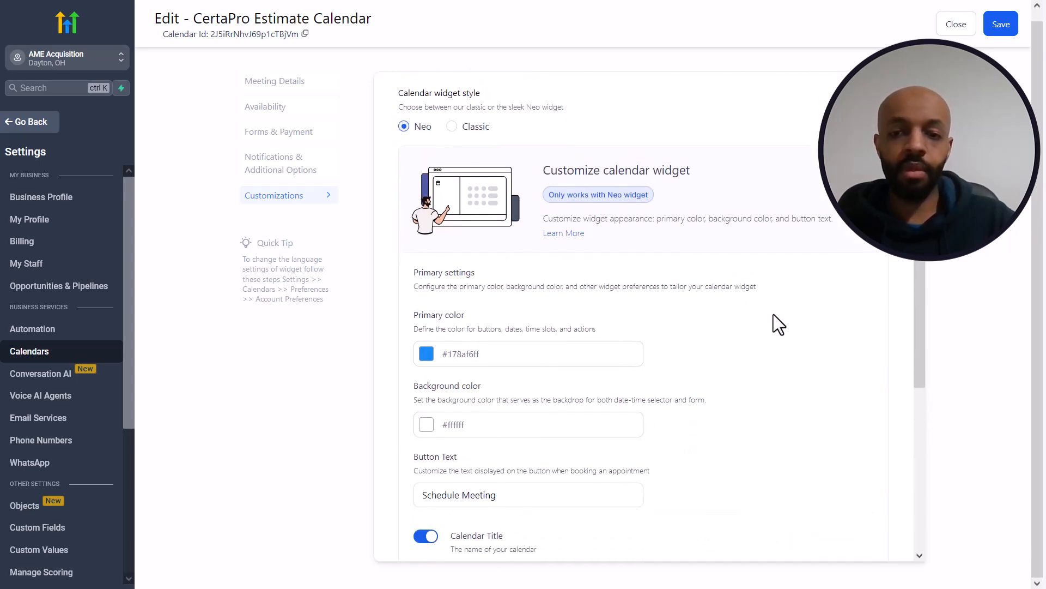
scroll(773, 315, down, 1)
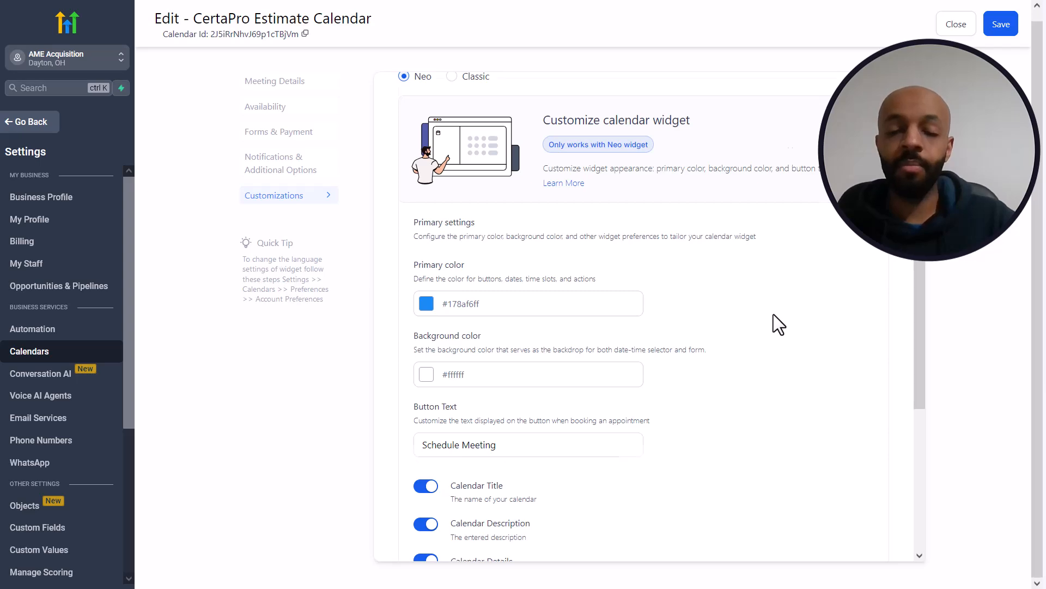
scroll(773, 314, down, 6)
scroll(773, 314, up, 2)
scroll(736, 255, down, 1)
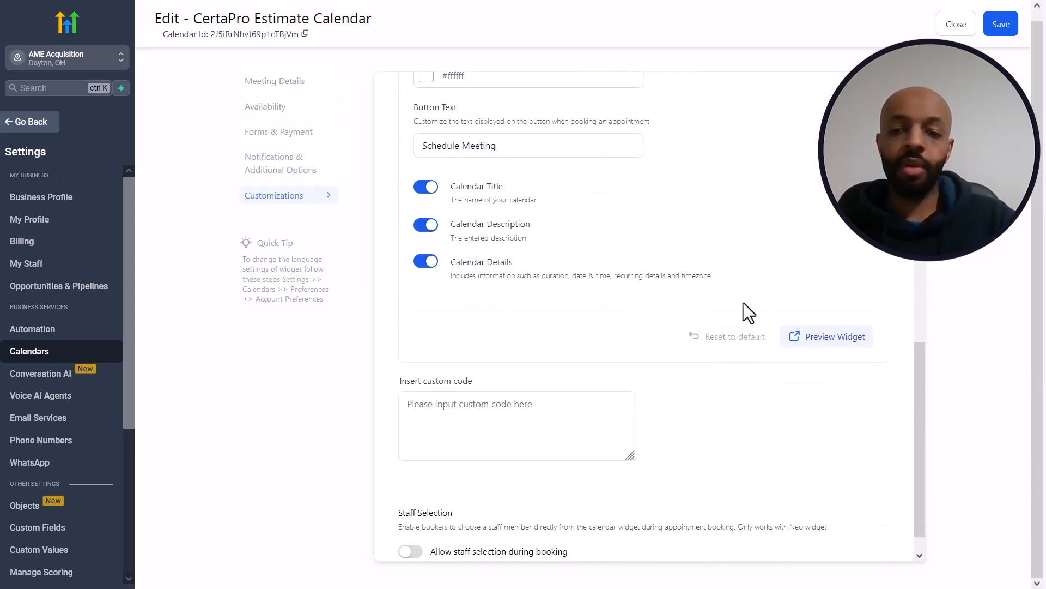
Preview the calendar widget and check the offered time slots on several January 2025 dates.
click(803, 346)
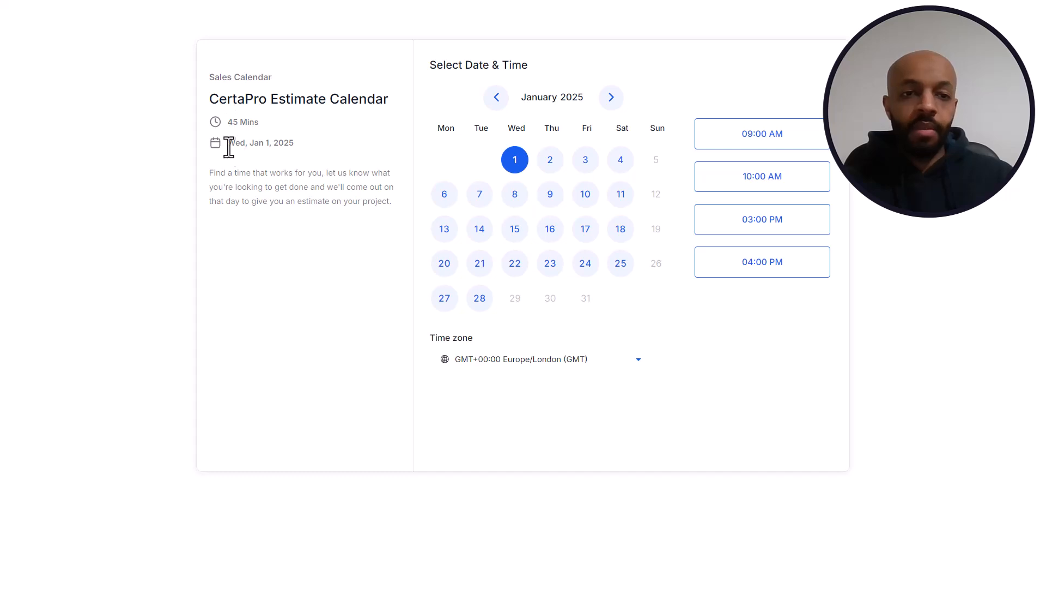
click(549, 164)
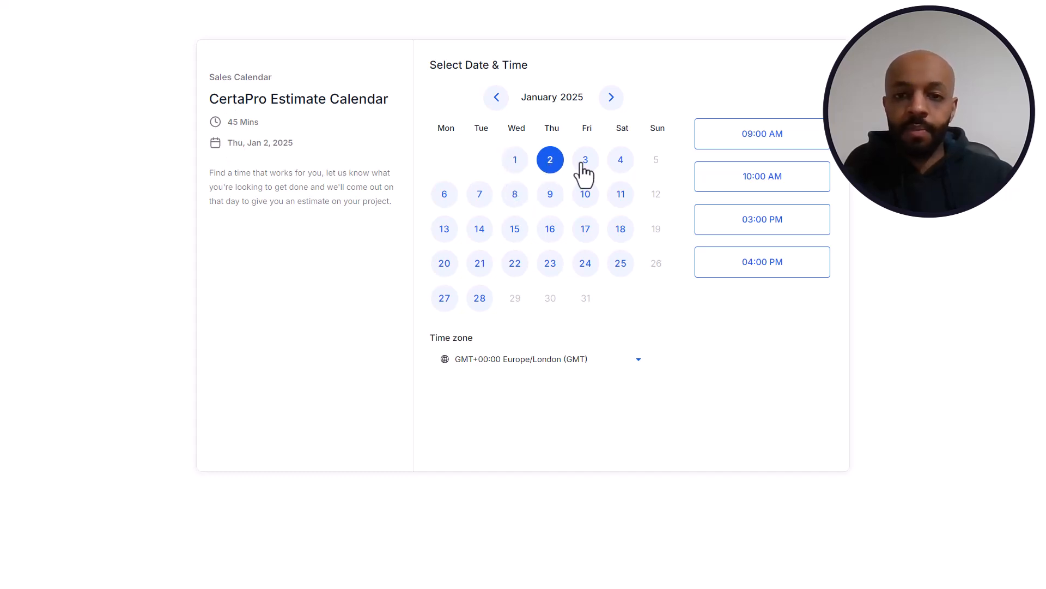
click(589, 163)
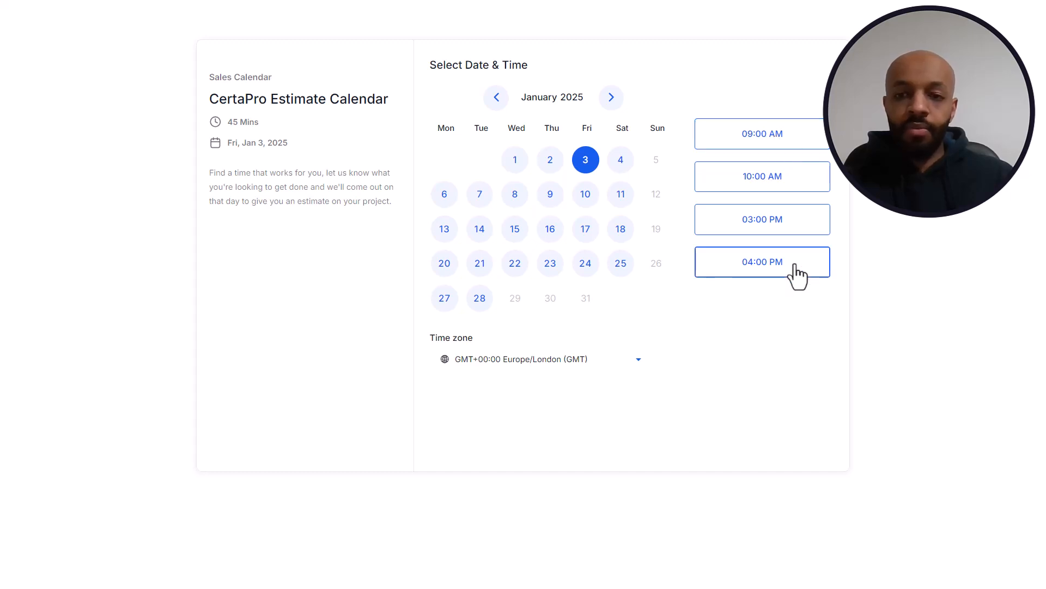
click(552, 203)
click(513, 202)
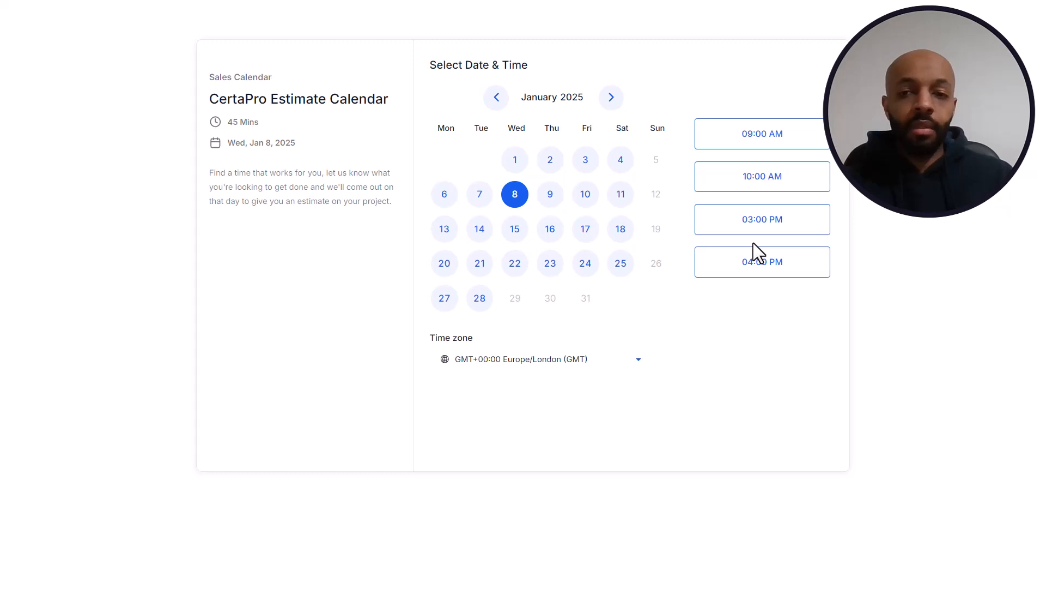
click(583, 232)
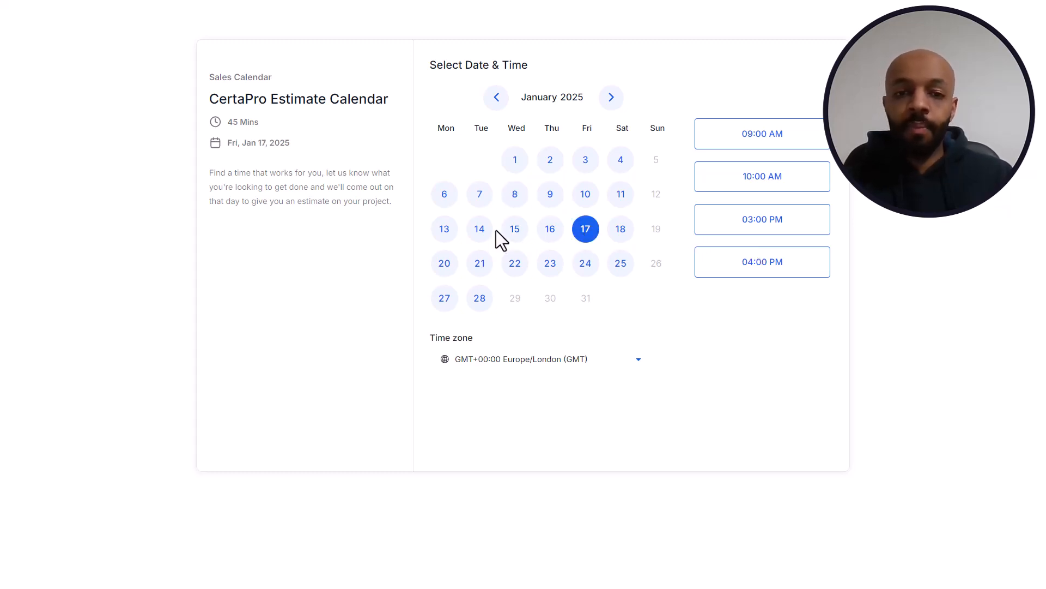
click(483, 240)
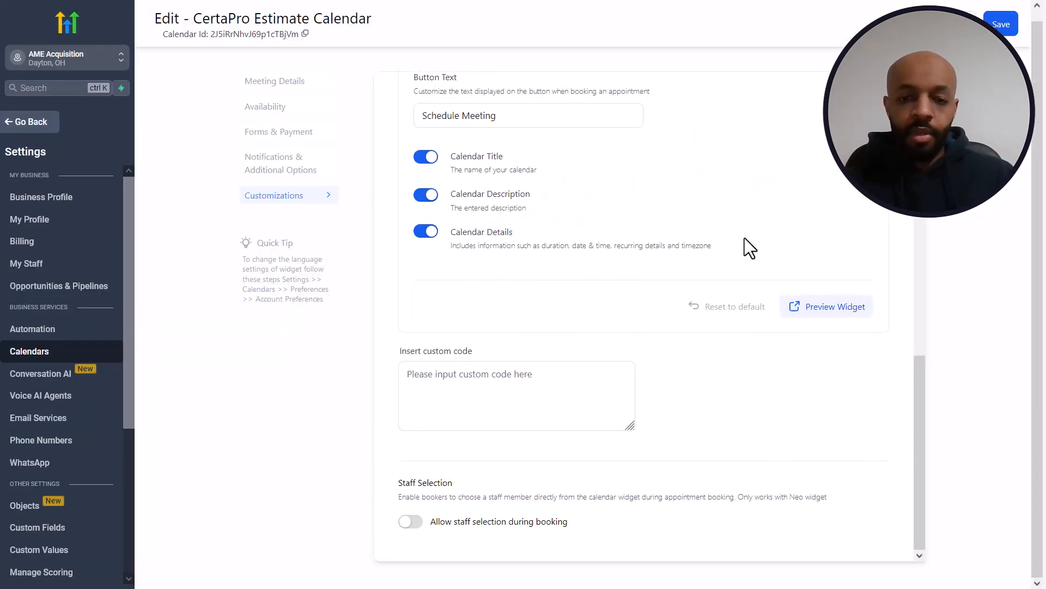
Save the CertaPro Estimate Calendar's customizations.
scroll(745, 238, up, 3)
click(993, 27)
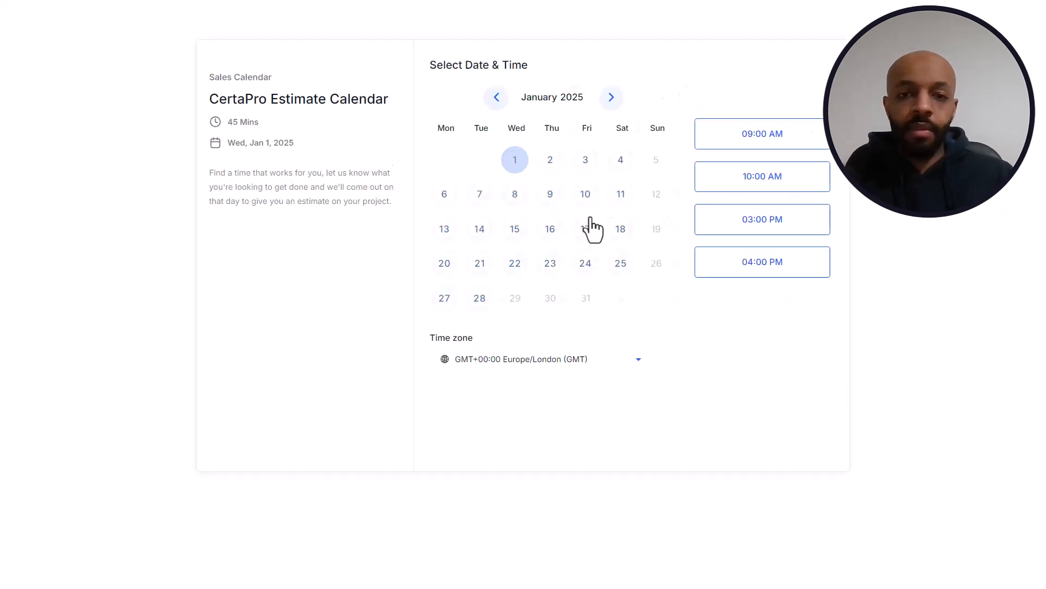
Test the booking page with January 9, 2025 at 03:00 PM, inspect the details form, and close the preview without booking.
click(551, 198)
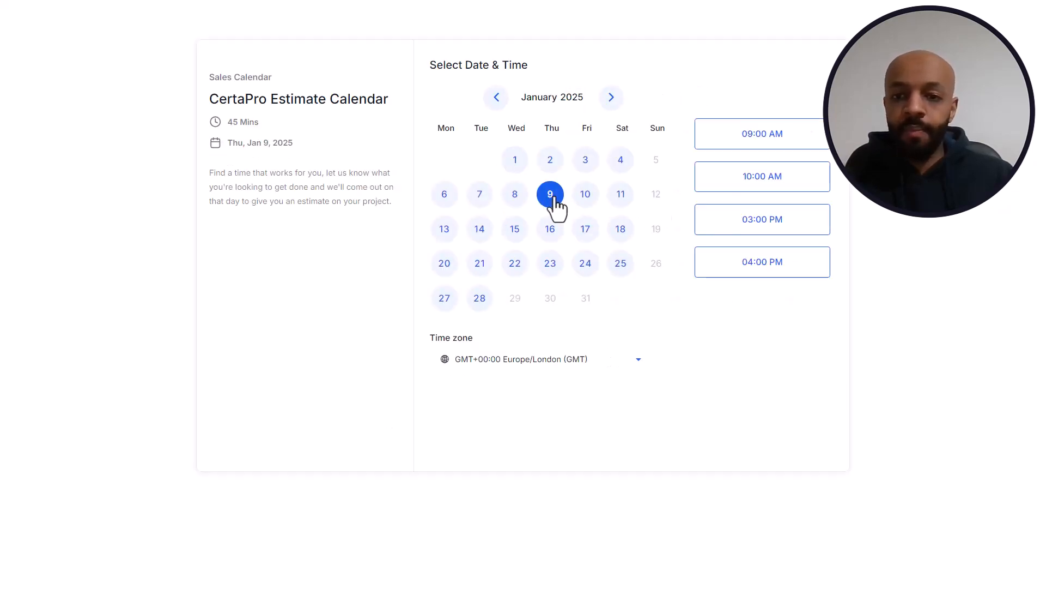
click(802, 231)
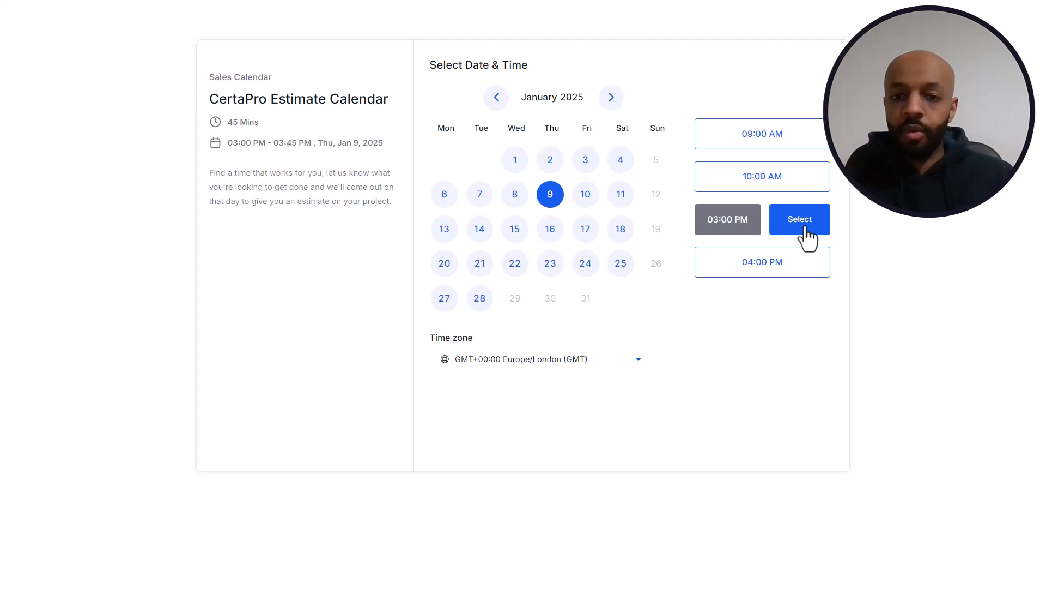
click(800, 221)
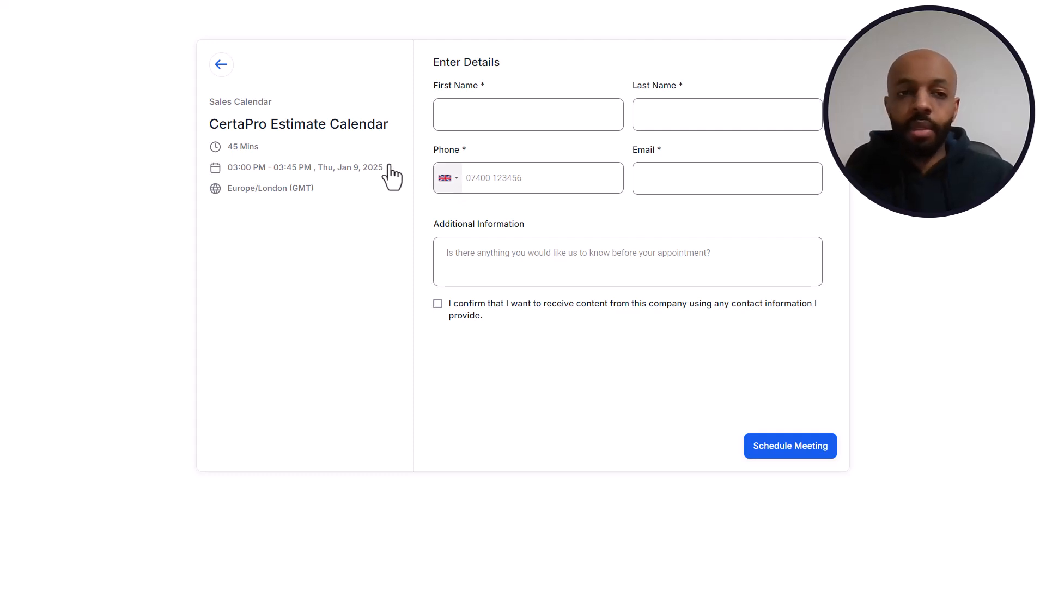
click(225, 66)
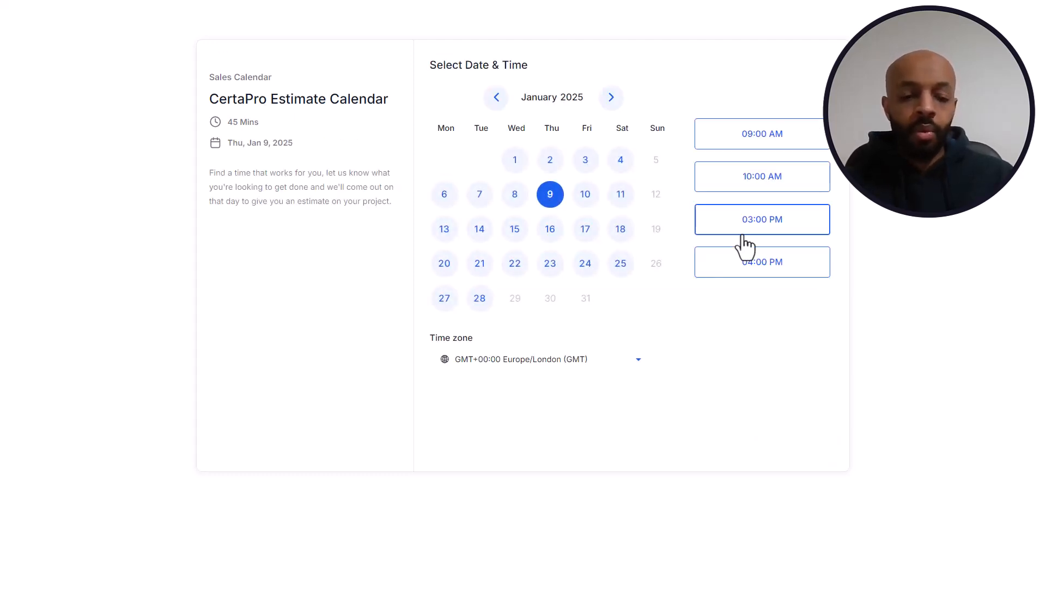
key(ctrl+w)
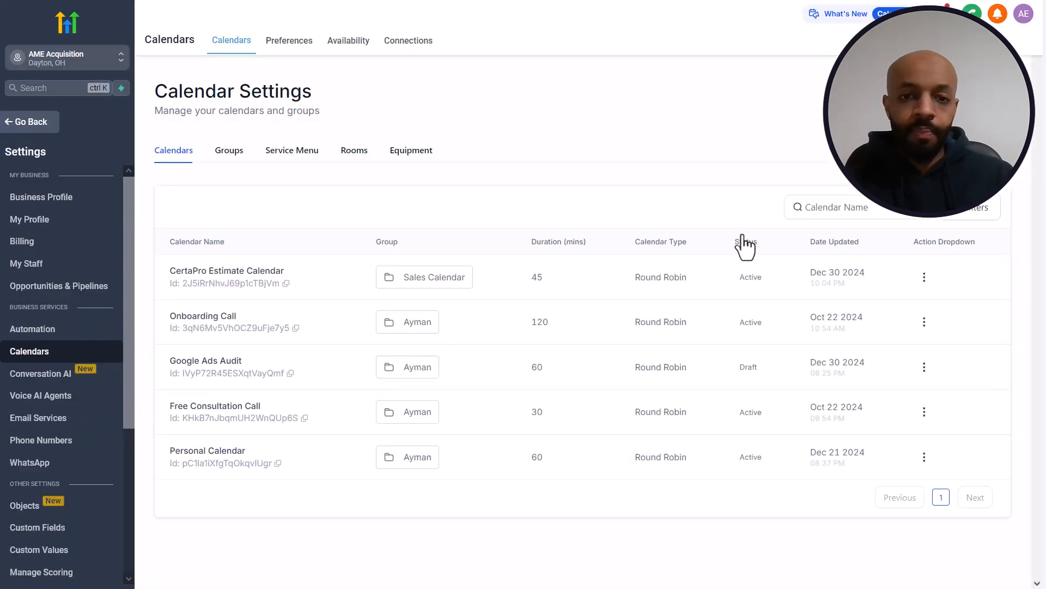
Leave the settings area and open the account's list of forms under Sites.
click(20, 123)
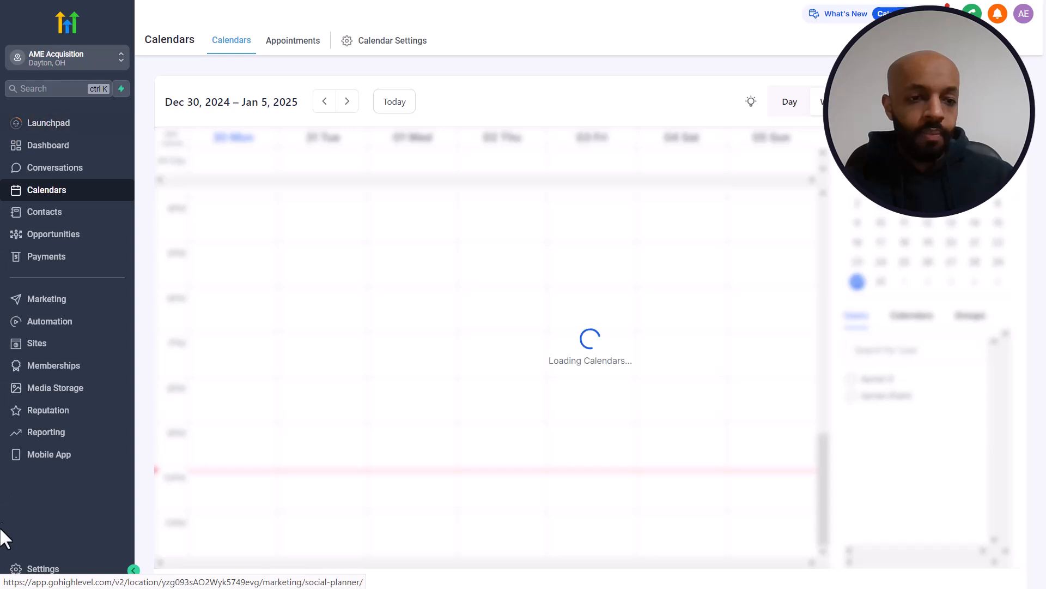
click(40, 347)
mouse_move(619, 52)
click(600, 69)
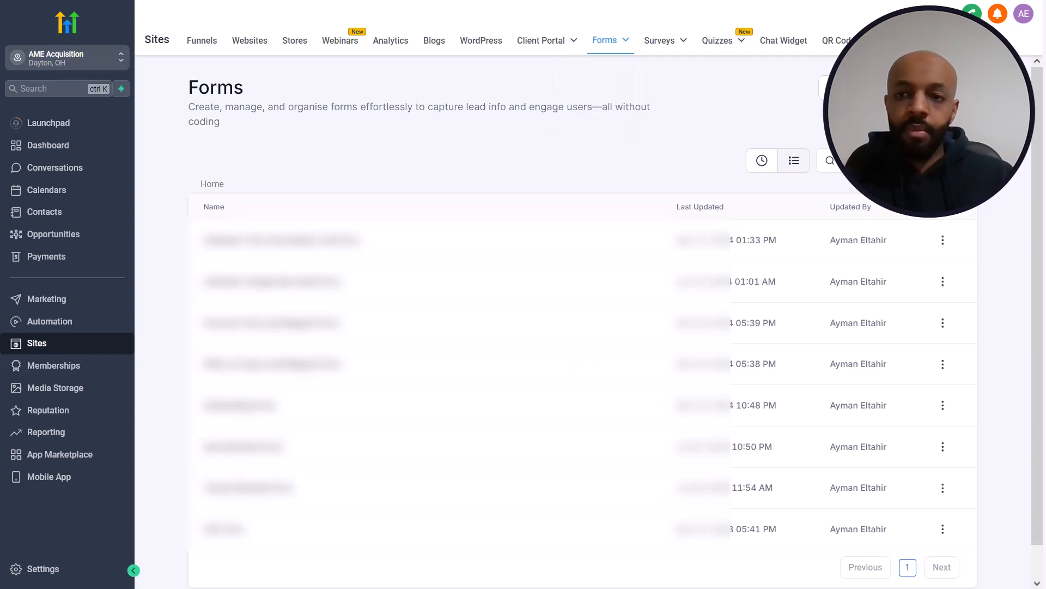
Create a new form from scratch and name it "Estimate Calendar Form".
click(940, 88)
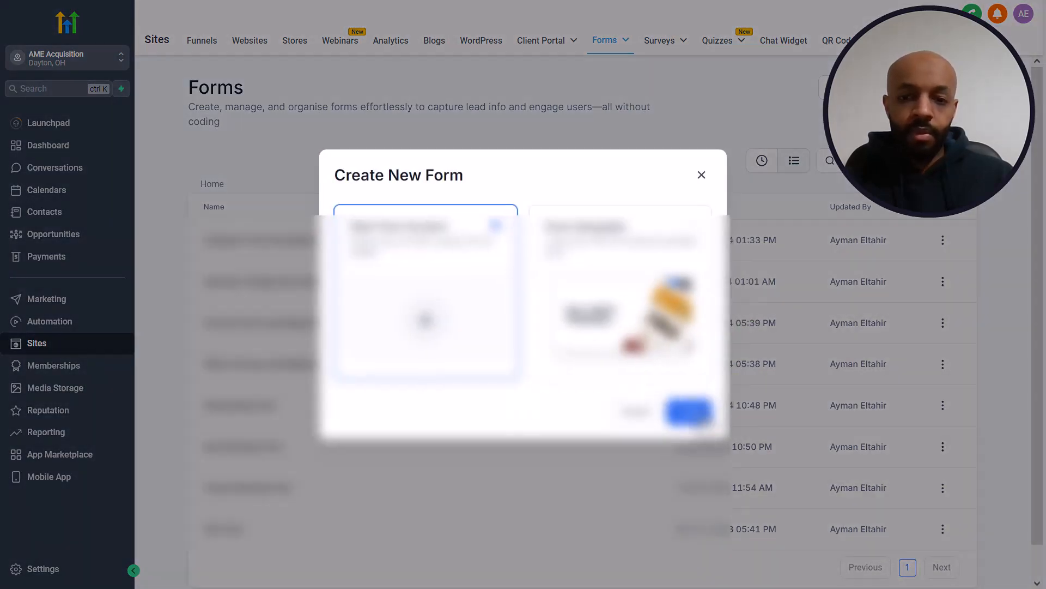
click(693, 413)
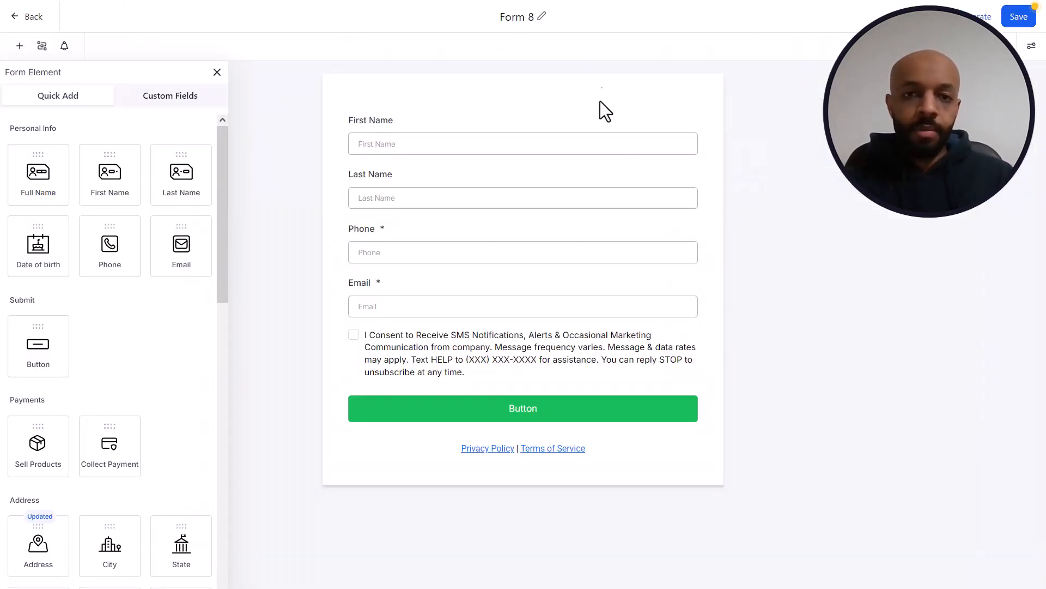
click(527, 18)
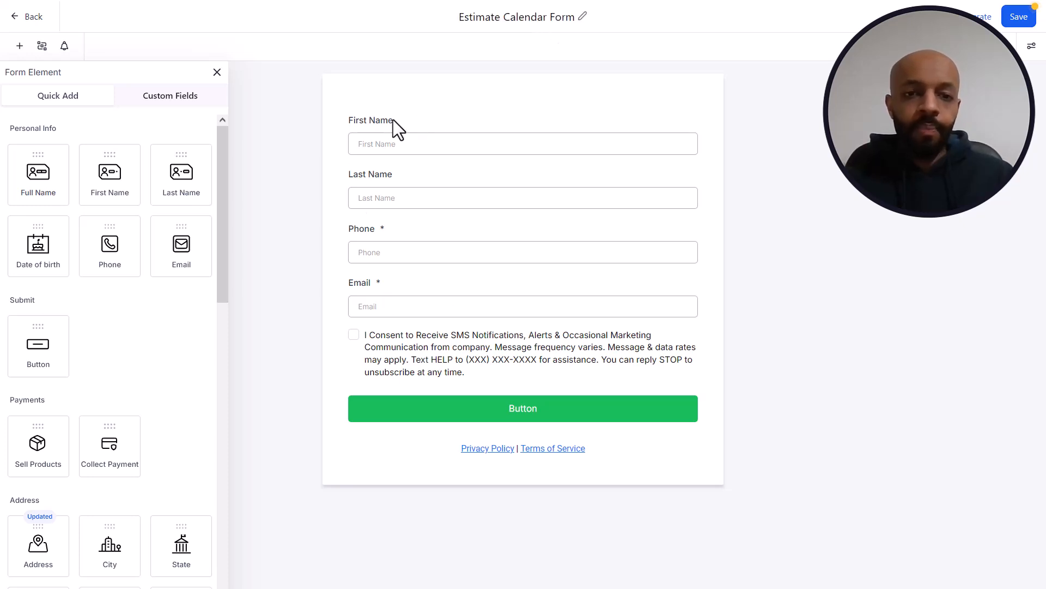
Remove the First Name and Last Name fields from the form.
click(393, 120)
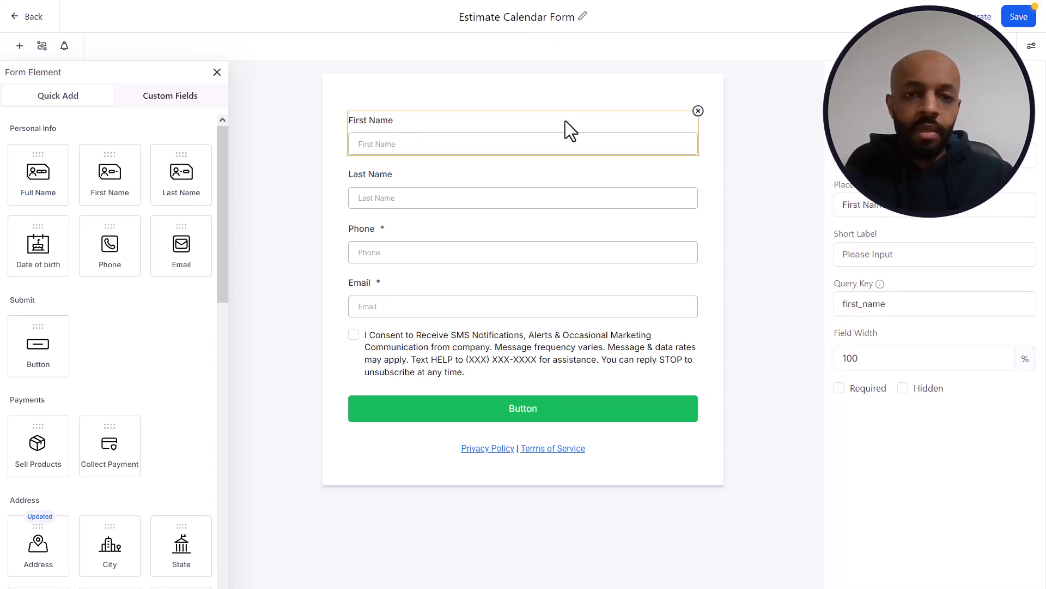
click(698, 111)
click(483, 115)
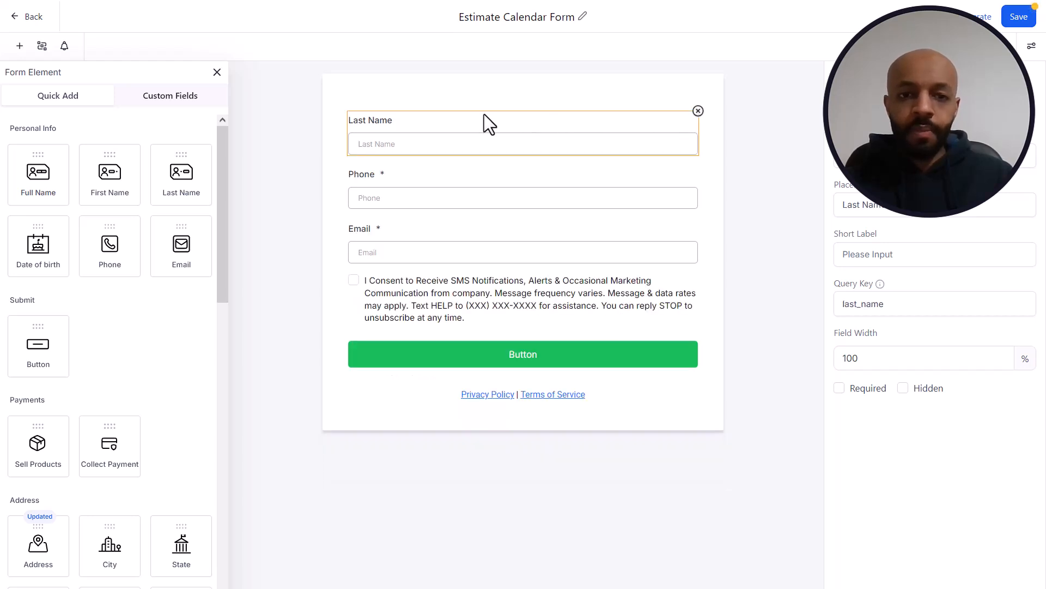
click(698, 111)
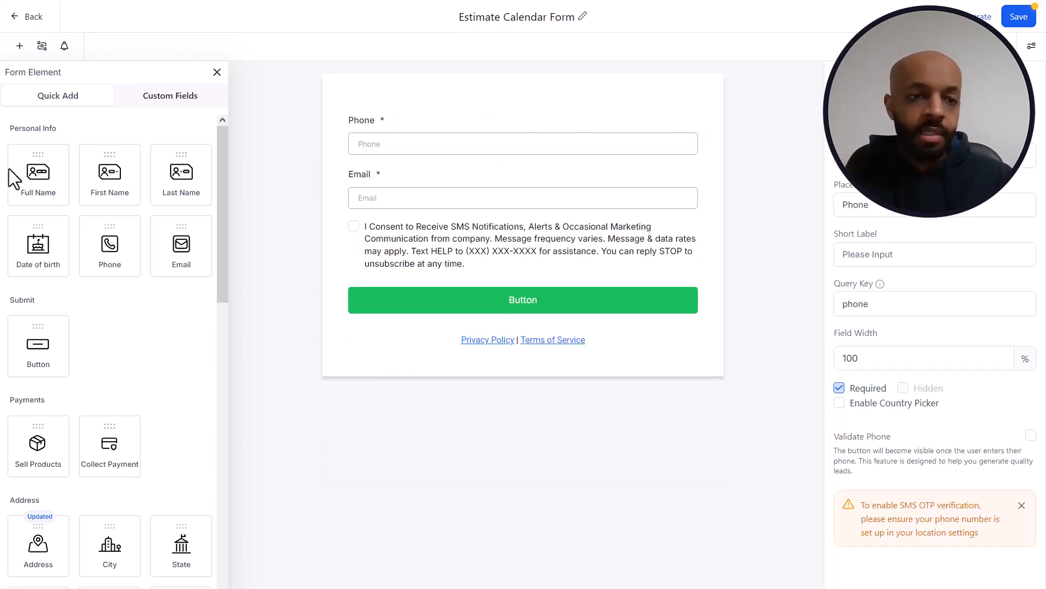
Add a Full Name field above the Phone field and make it required.
drag(22, 174, 395, 129)
click(397, 143)
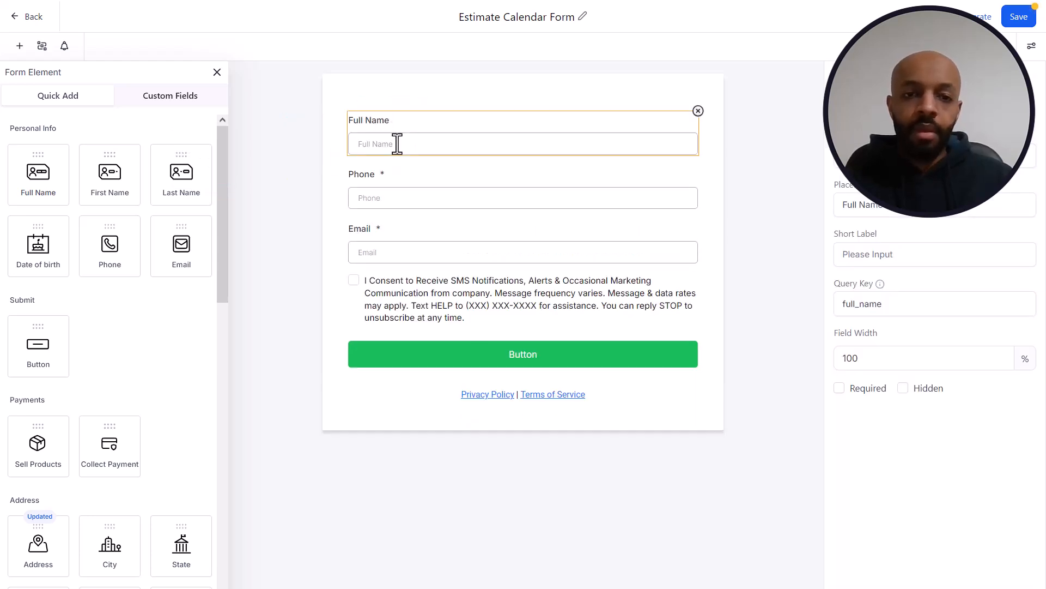
click(840, 392)
click(775, 259)
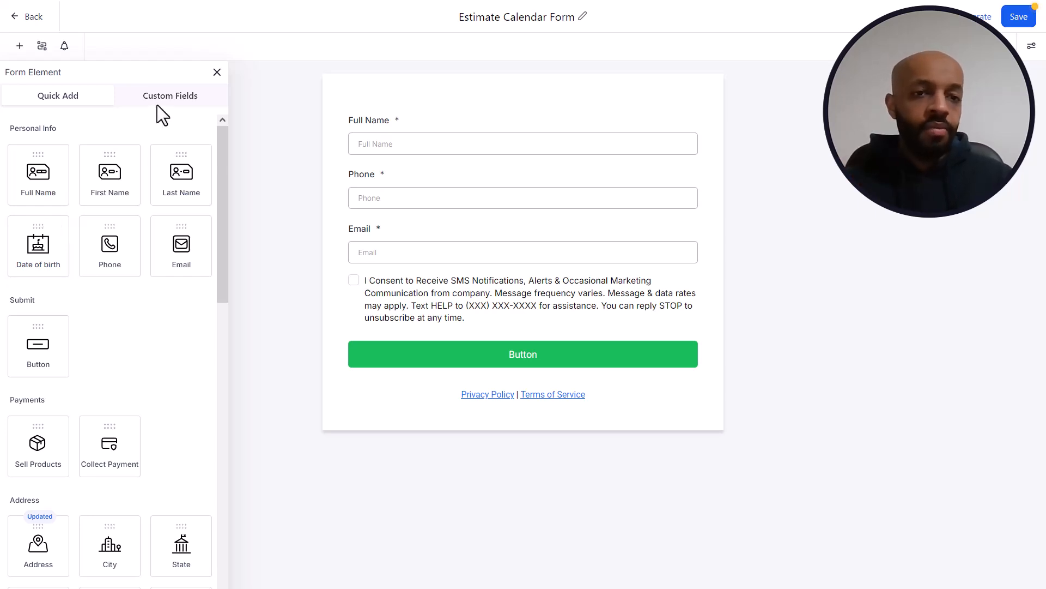
Add the Address element to the form between the Email field and the consent checkbox.
scroll(135, 264, down, 1)
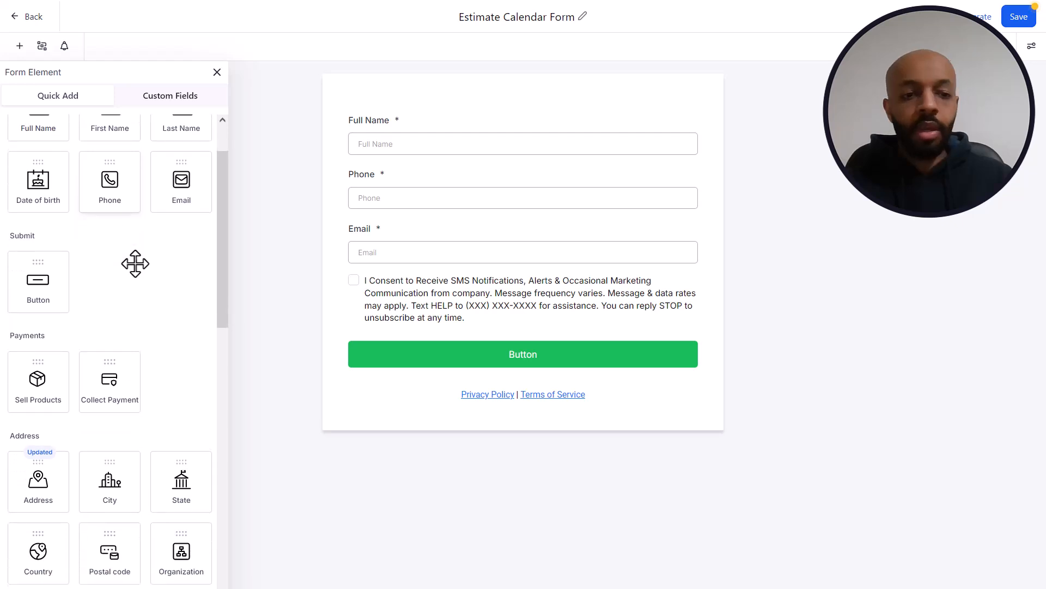
scroll(135, 263, up, 1)
scroll(135, 264, down, 1)
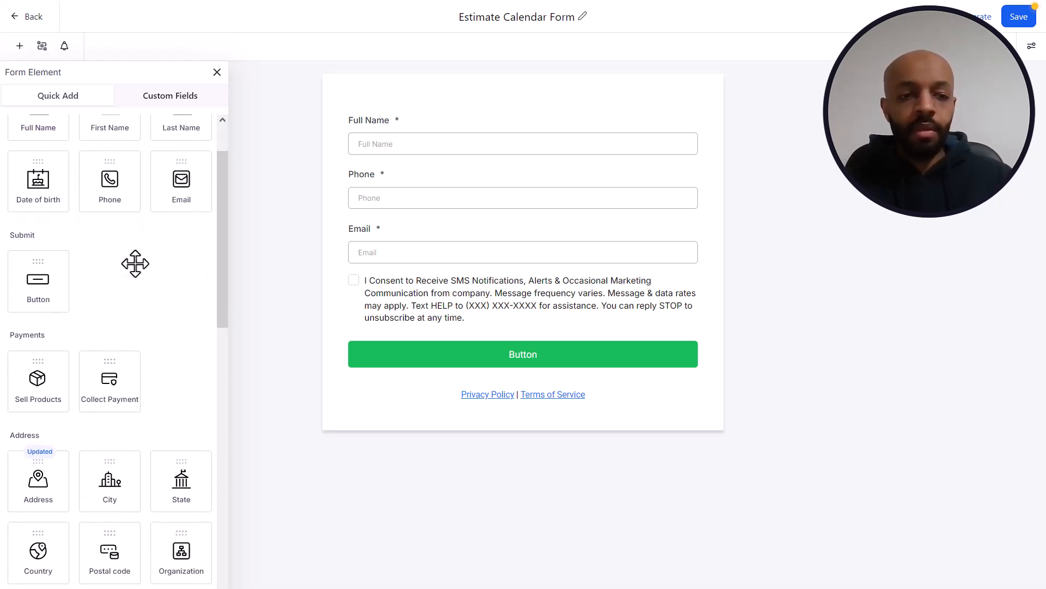
scroll(135, 264, down, 1)
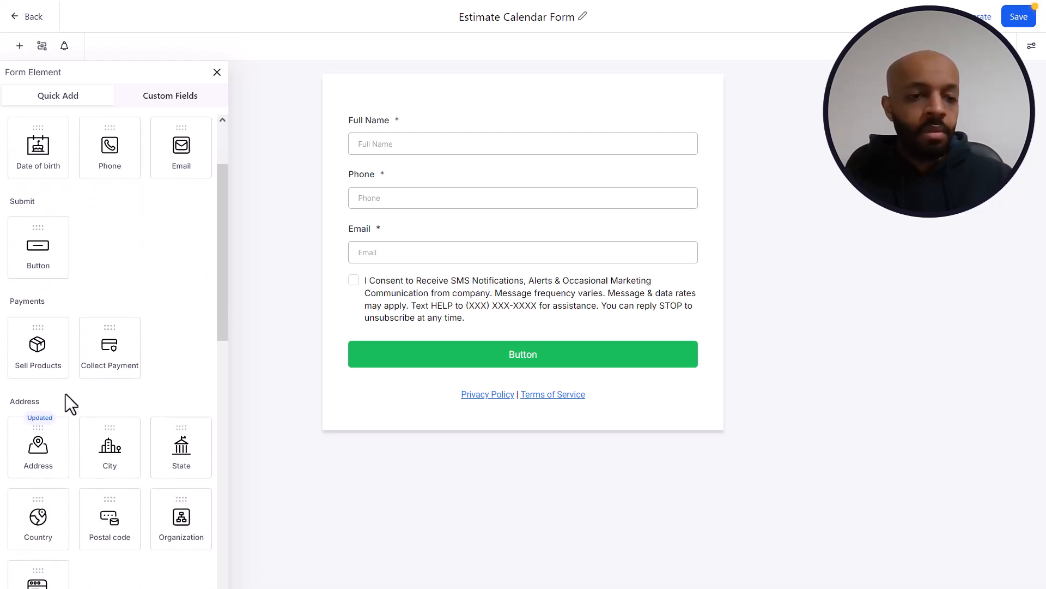
drag(43, 445, 400, 300)
scroll(398, 315, down, 1)
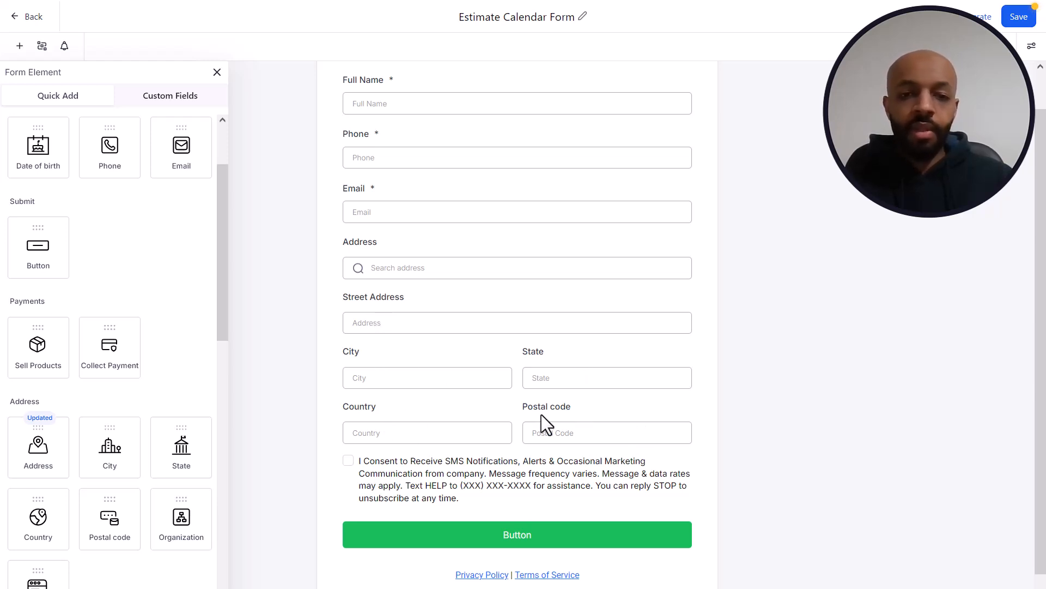
Make the Street Address field required, and bring up the contact custom fields.
click(358, 251)
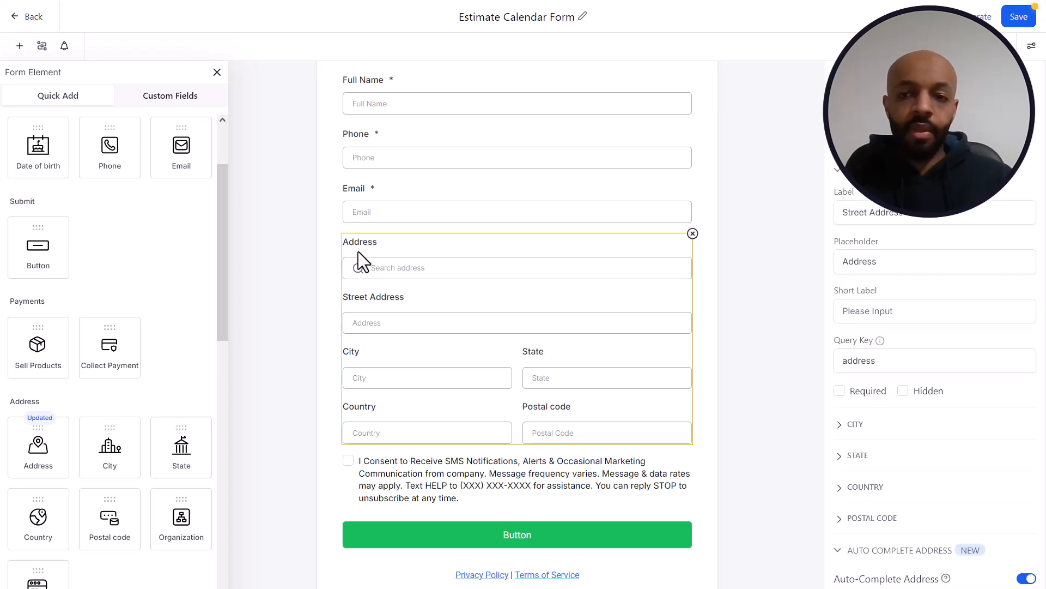
scroll(839, 409, down, 1)
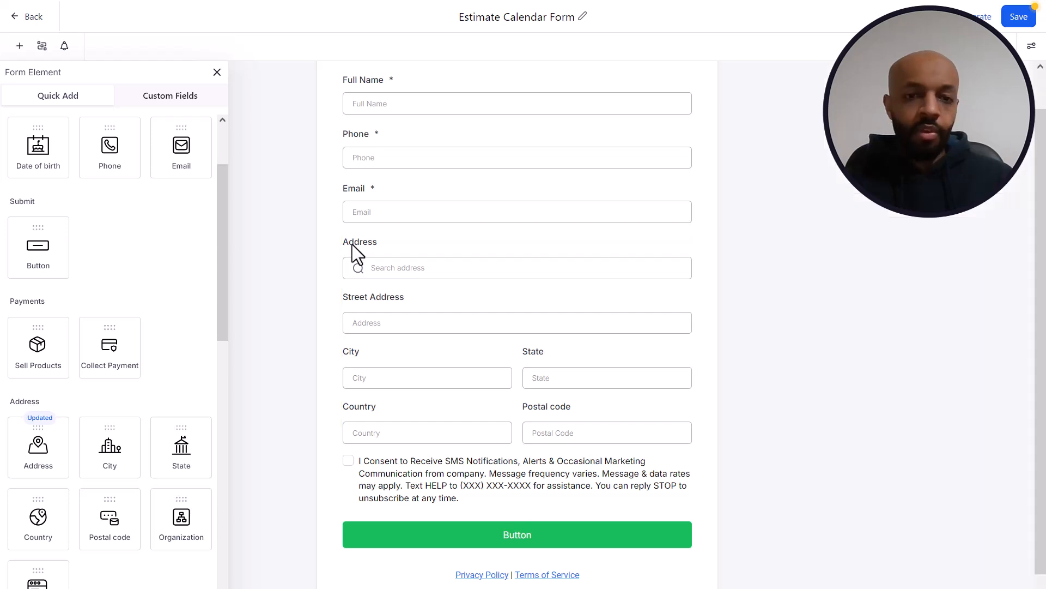
click(352, 244)
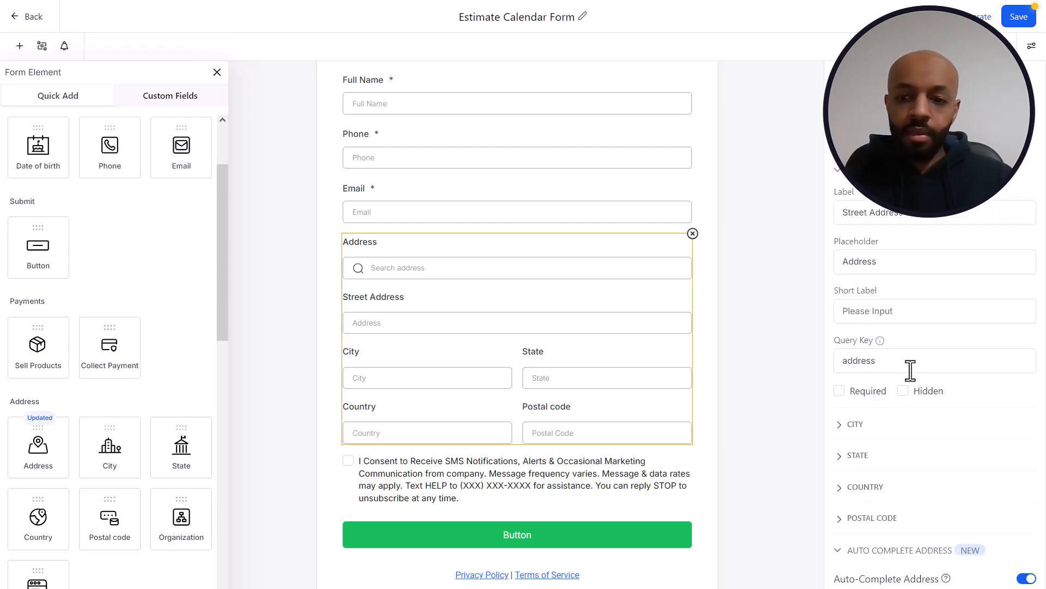
click(840, 391)
click(205, 99)
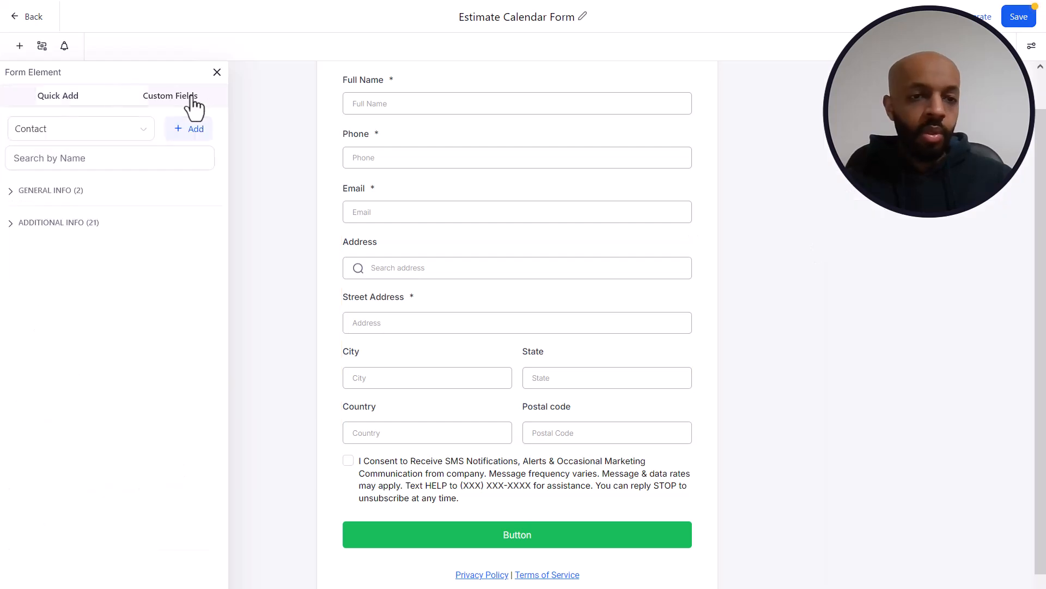
click(98, 164)
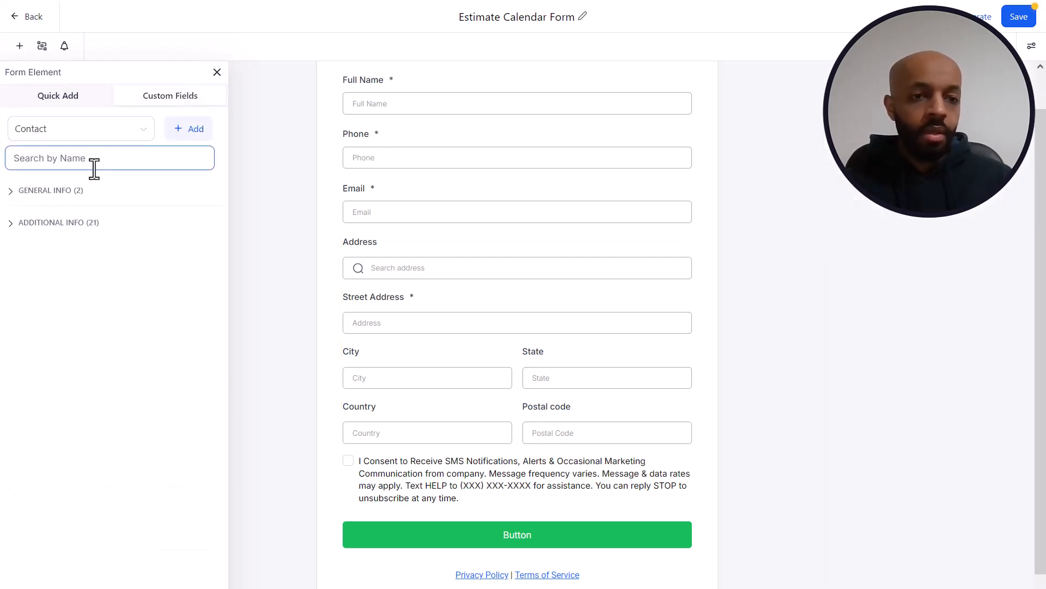
click(192, 135)
click(192, 134)
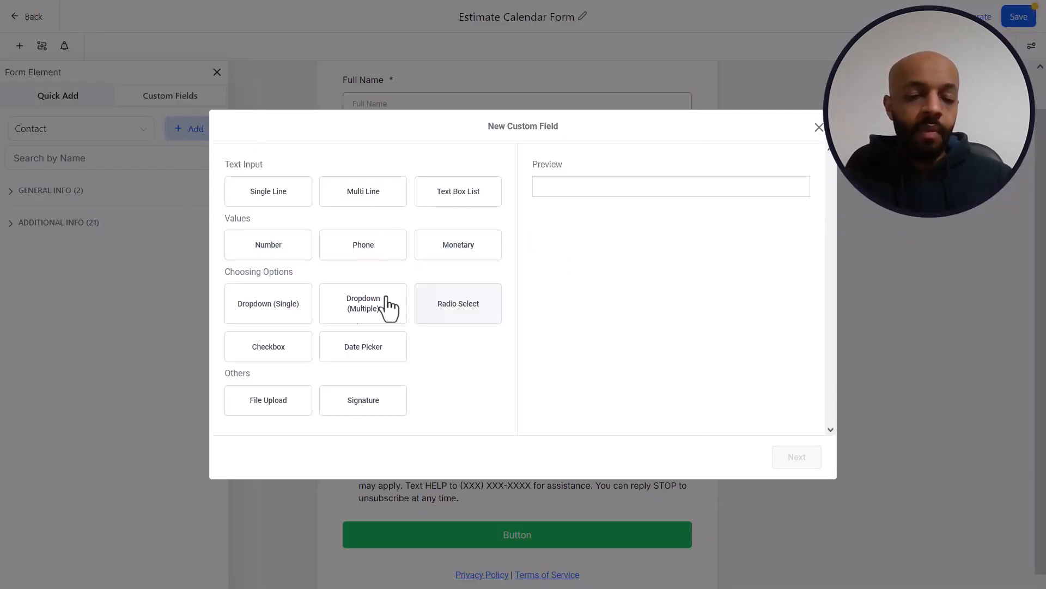
click(270, 319)
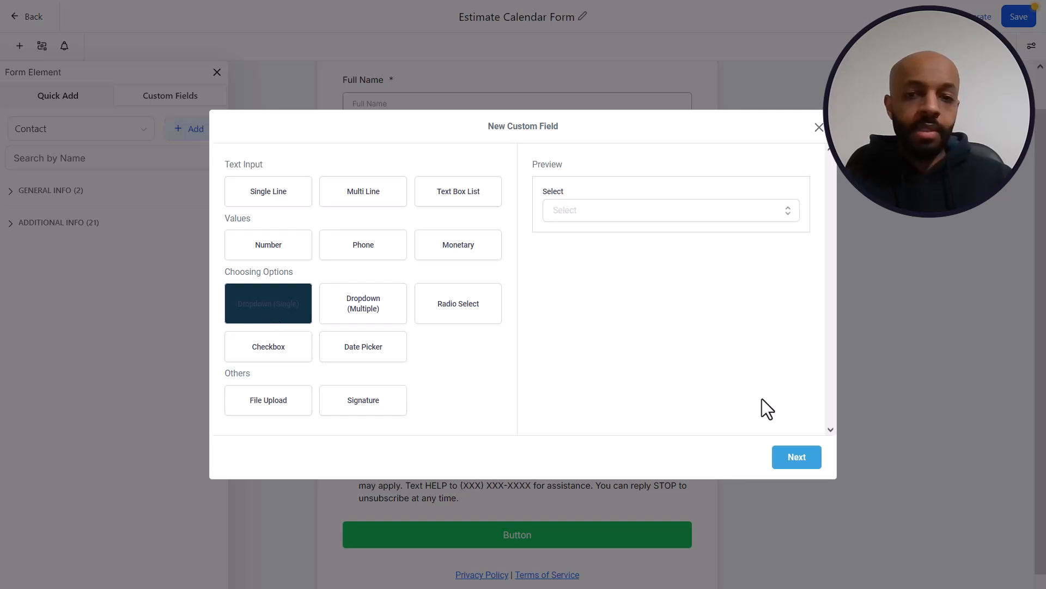
click(794, 464)
click(365, 242)
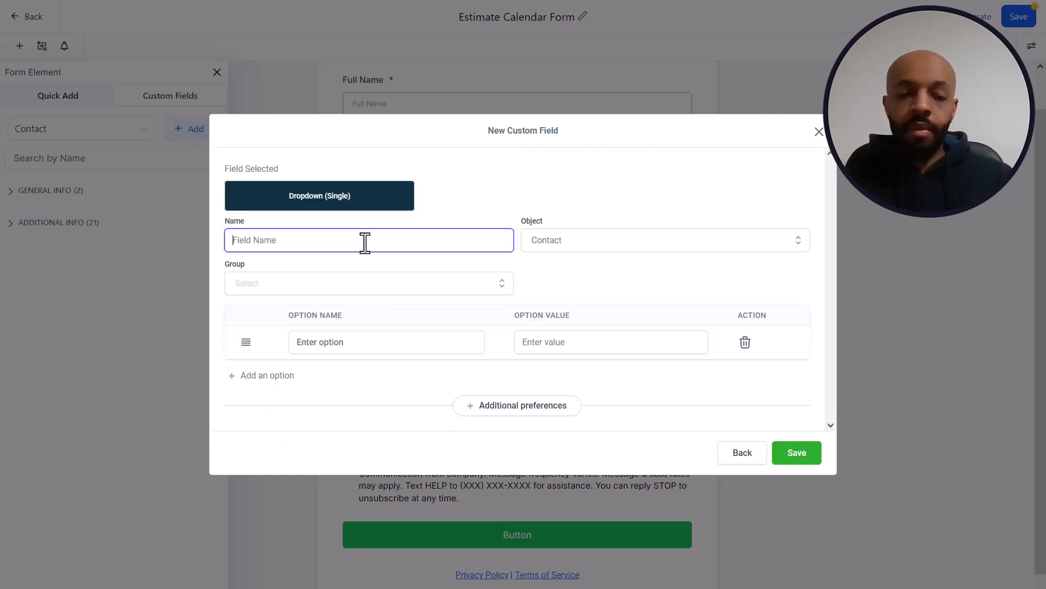
text(What type of project is this?)
click(388, 284)
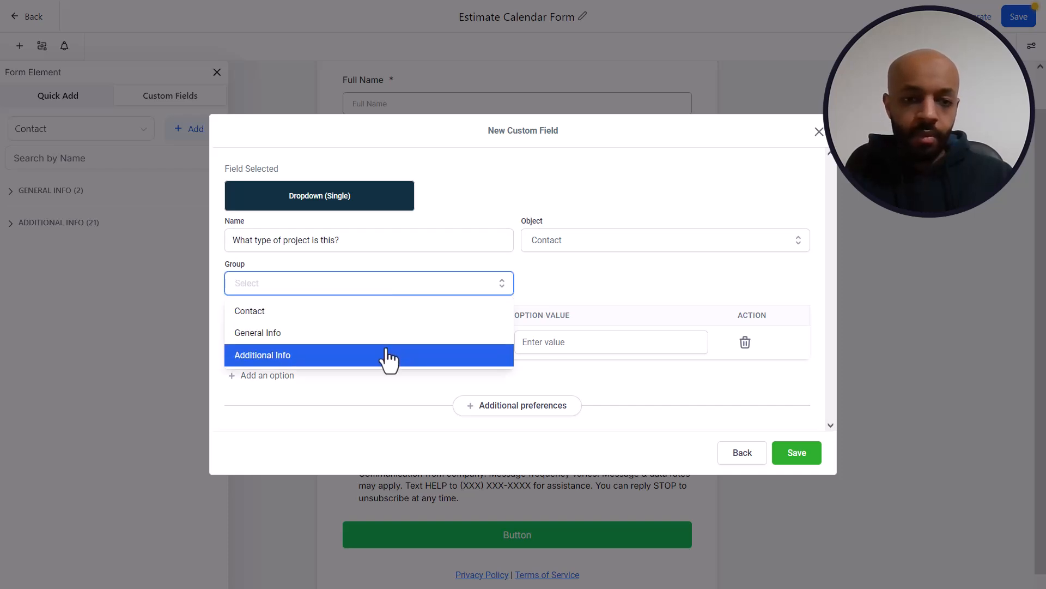
click(388, 341)
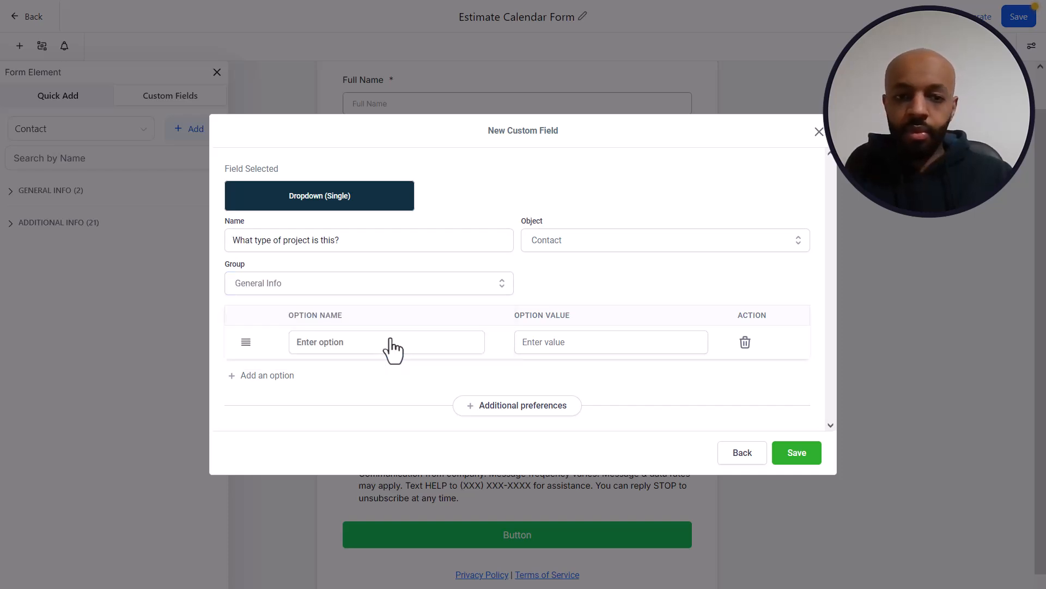
click(458, 333)
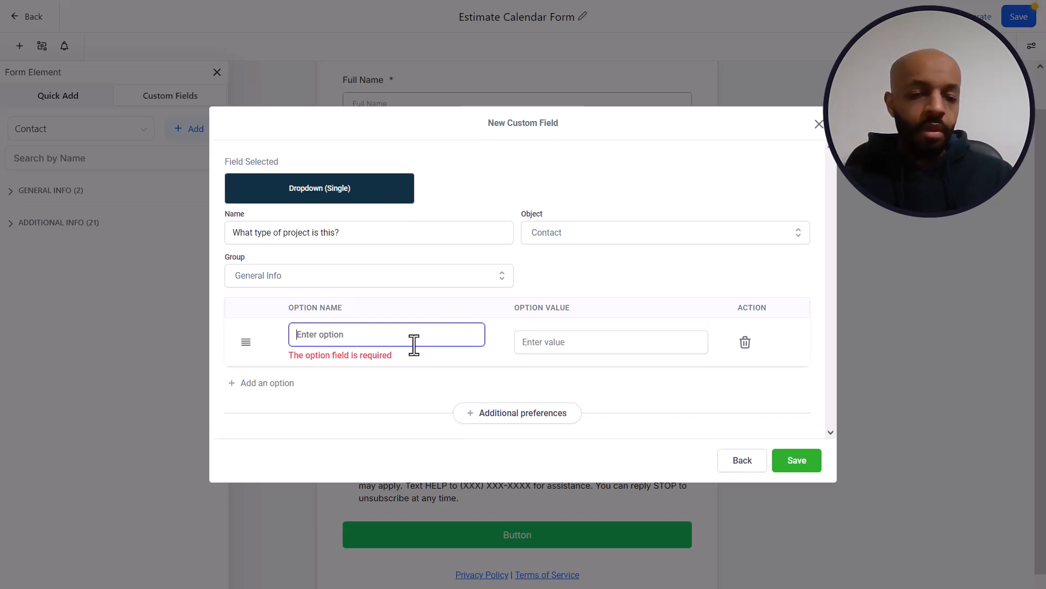
text(Interior Painting Exterior Painting Cabinet Painting)
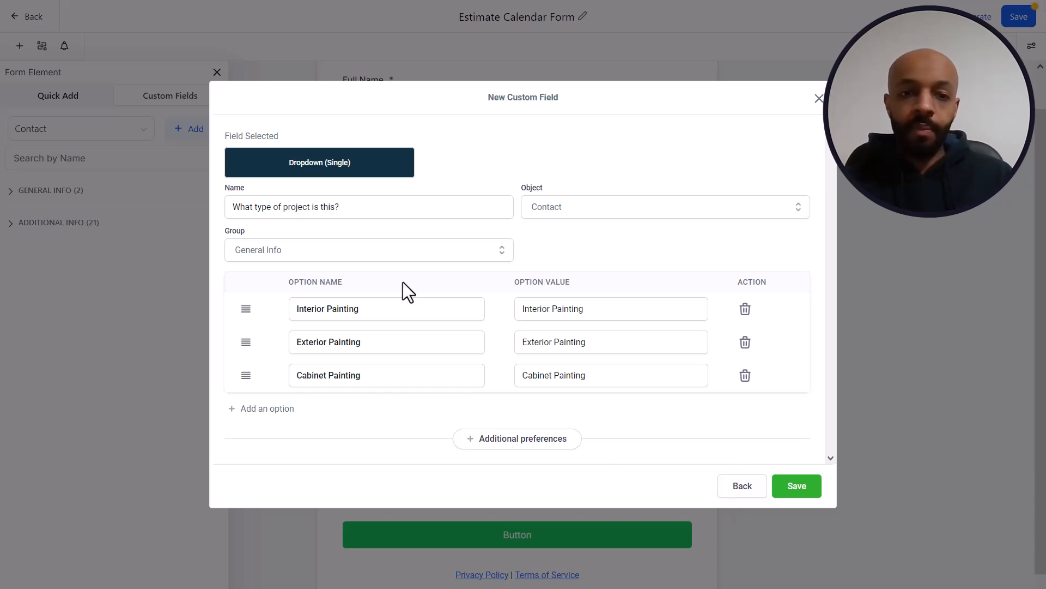
click(742, 487)
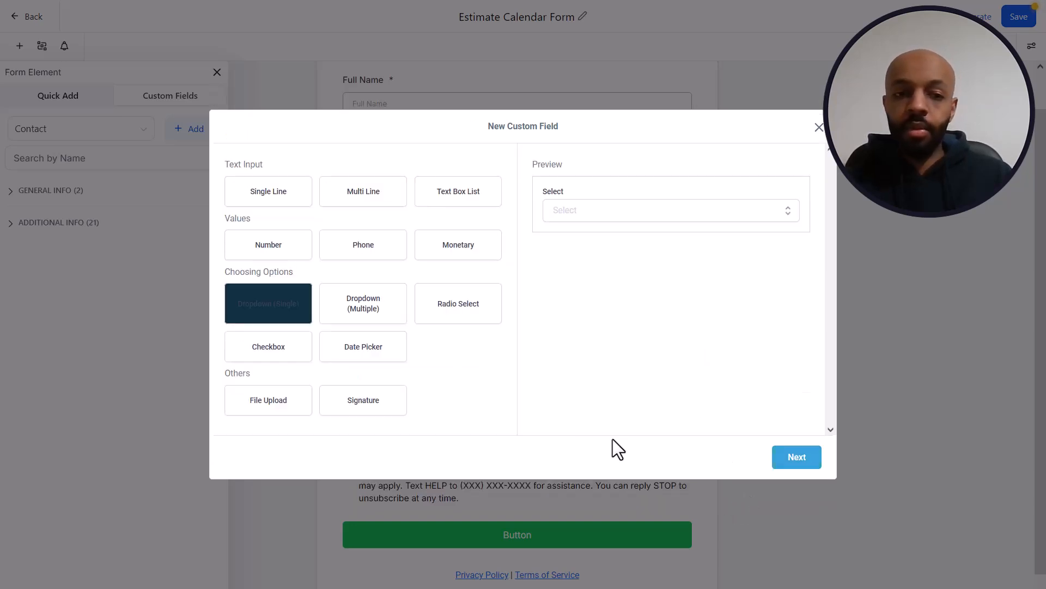
click(819, 129)
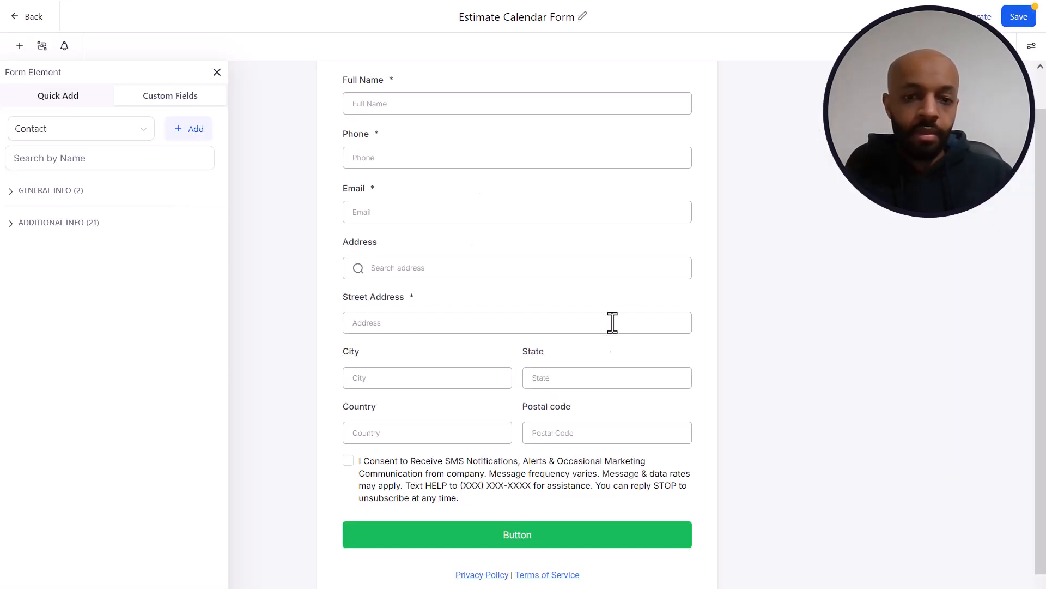
Search the custom fields for "what are you" and add "What are you looking to get done?" to the form above the consent checkbox.
click(88, 163)
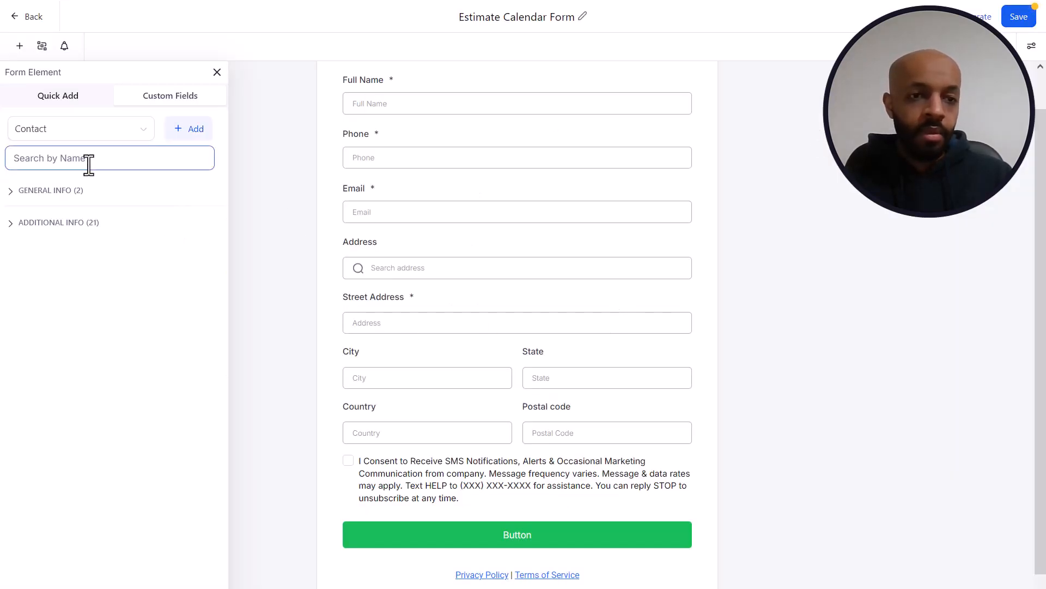
text(w)
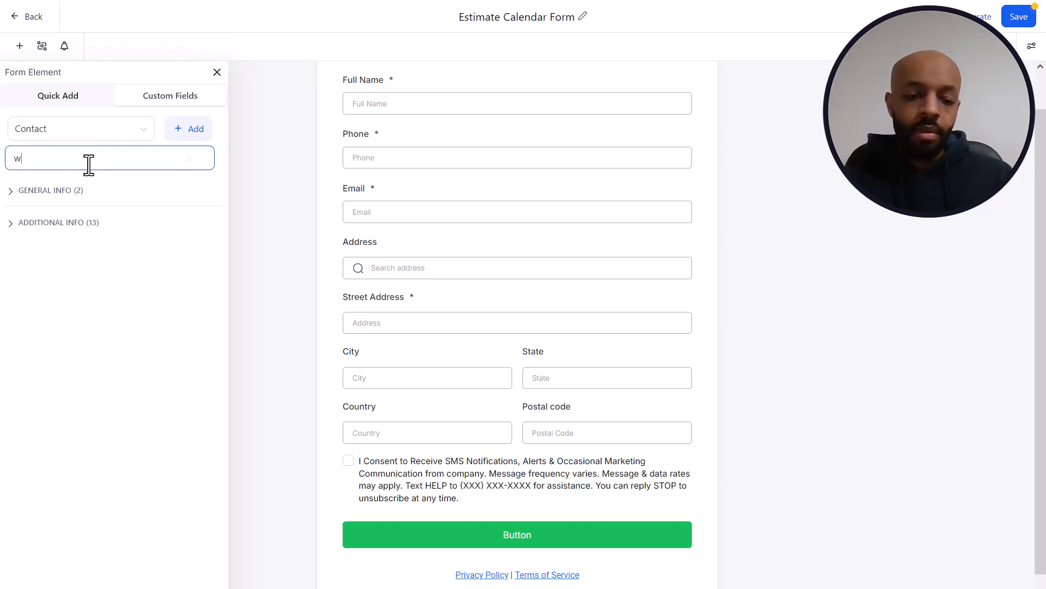
text(hat are you)
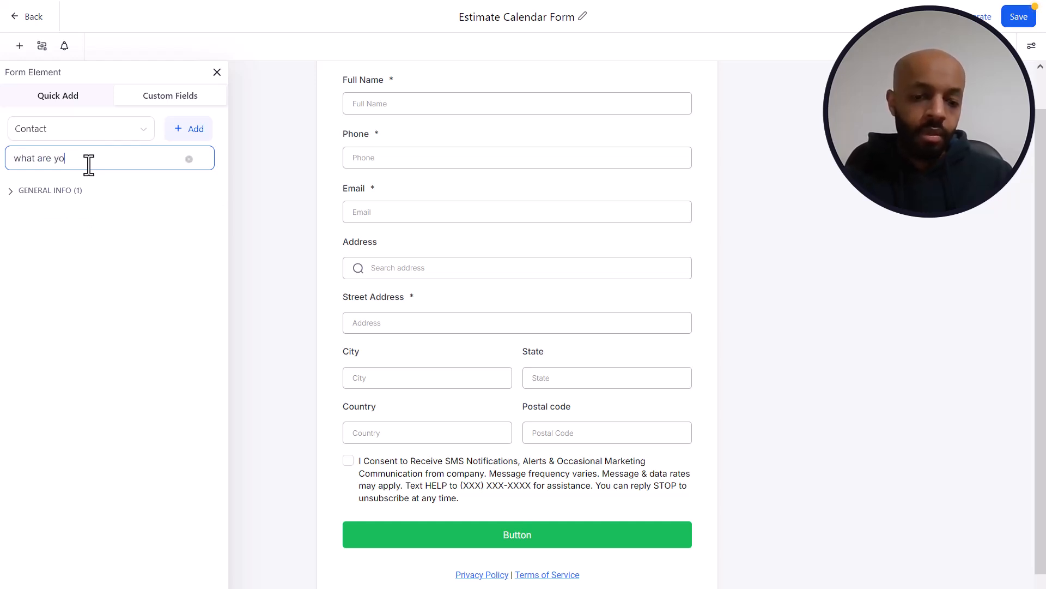
click(10, 191)
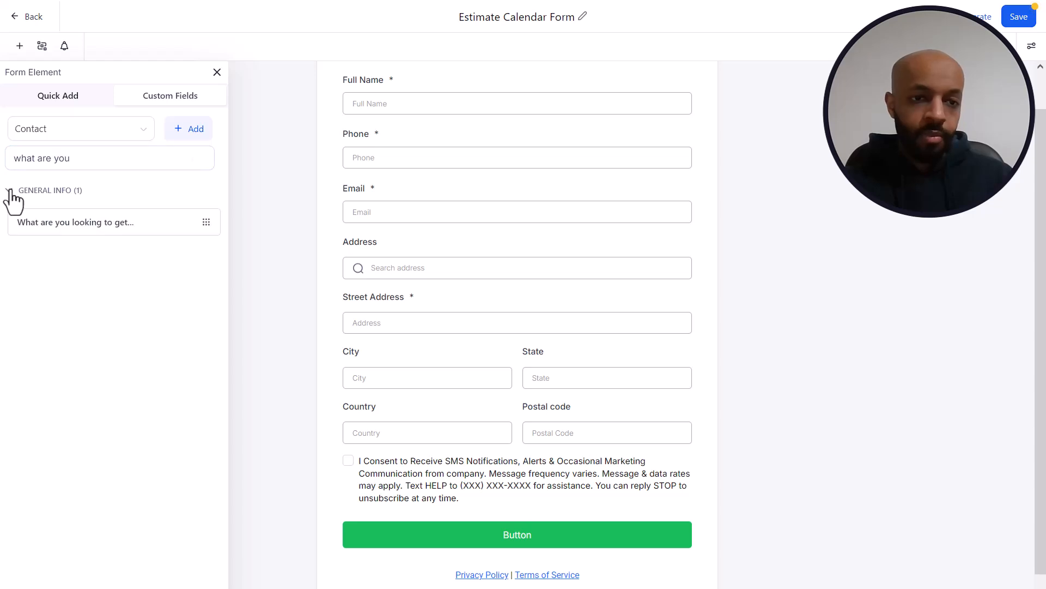
drag(89, 228, 432, 474)
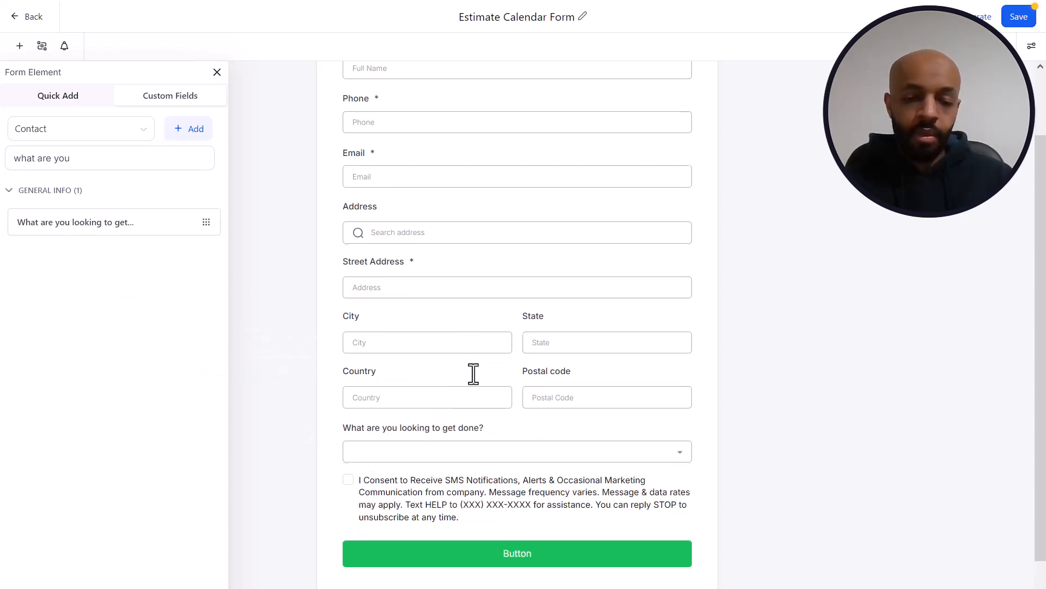
Move the Address block below the "What are you looking to get done?" dropdown and make that dropdown required.
click(362, 238)
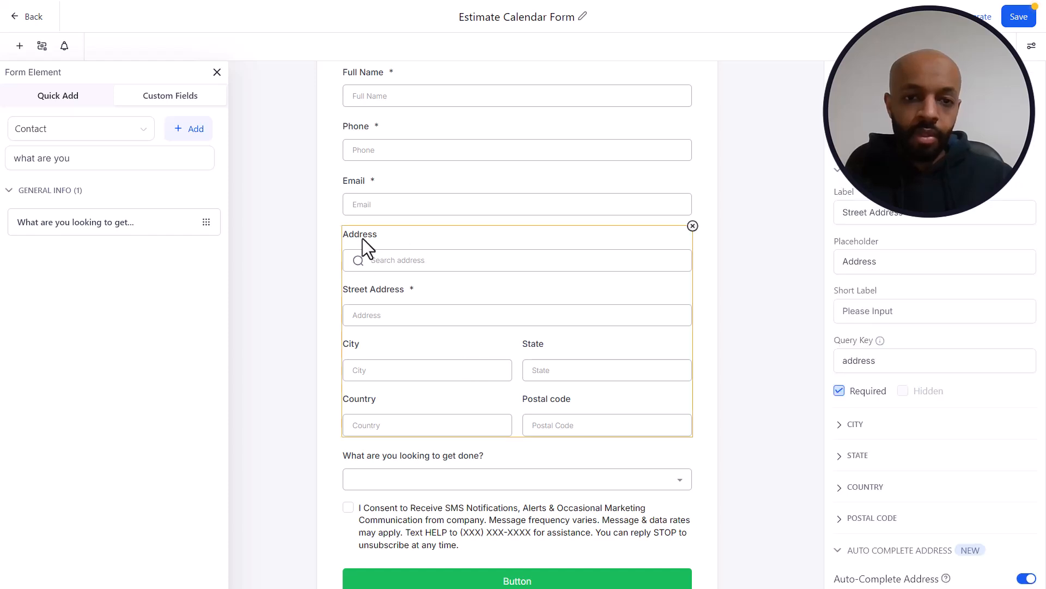
drag(367, 237, 403, 494)
click(439, 237)
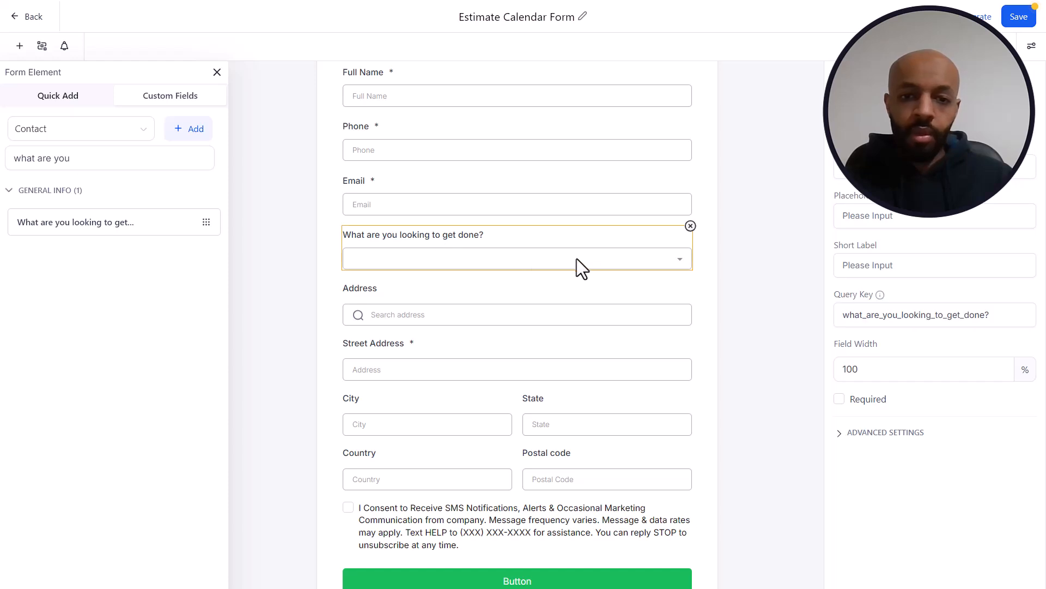
click(840, 399)
Add a required Multi Line field above the Address block, labelled "Tell us a bit more about your project".
scroll(270, 267, down, 2)
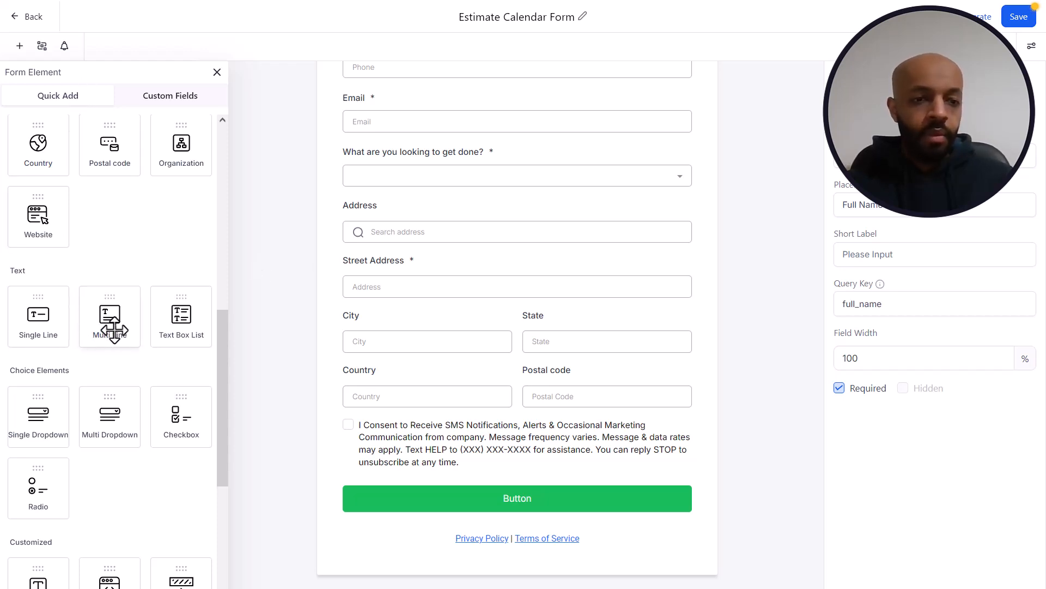
drag(112, 330, 392, 240)
click(840, 334)
text(Tell us a bit more about your project)
click(614, 259)
Delete the "Text HELP" assistance sentence from the SMS consent checkbox text.
scroll(567, 286, down, 1)
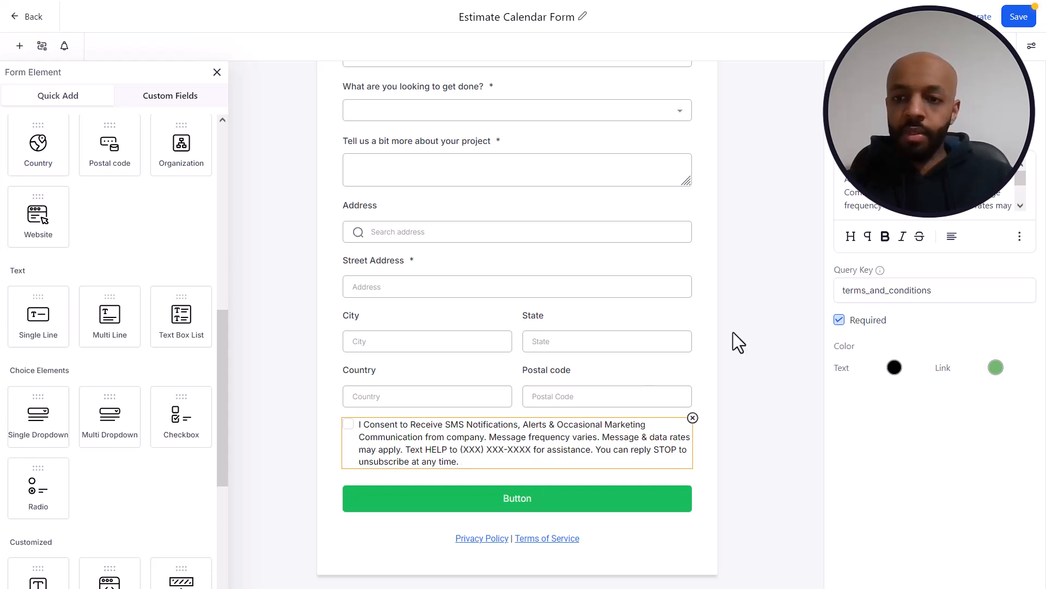
scroll(872, 196, down, 1)
scroll(872, 196, down, 1)
scroll(872, 197, down, 1)
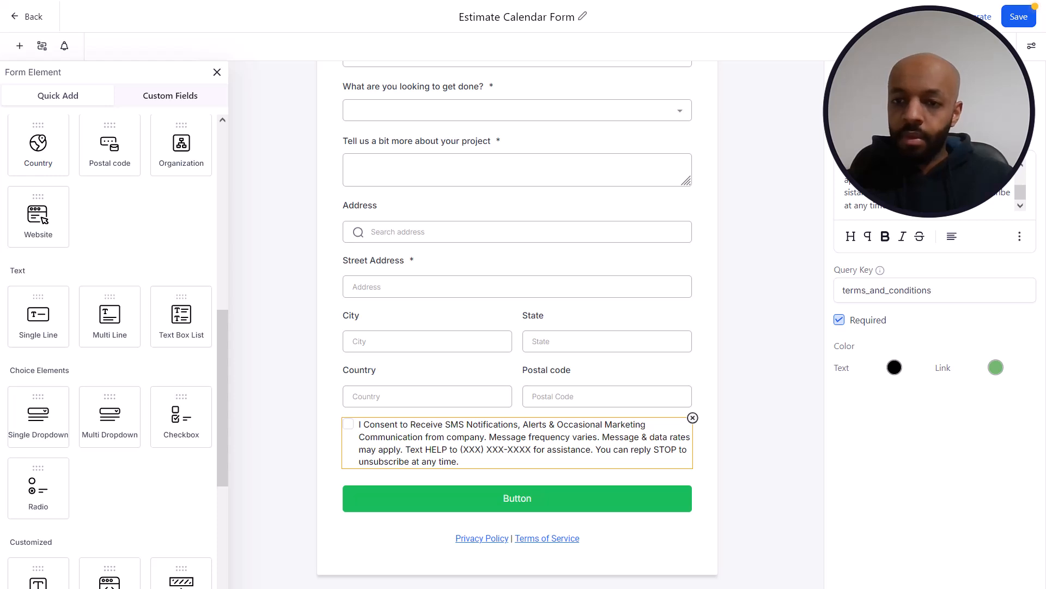
key(BackSpace)
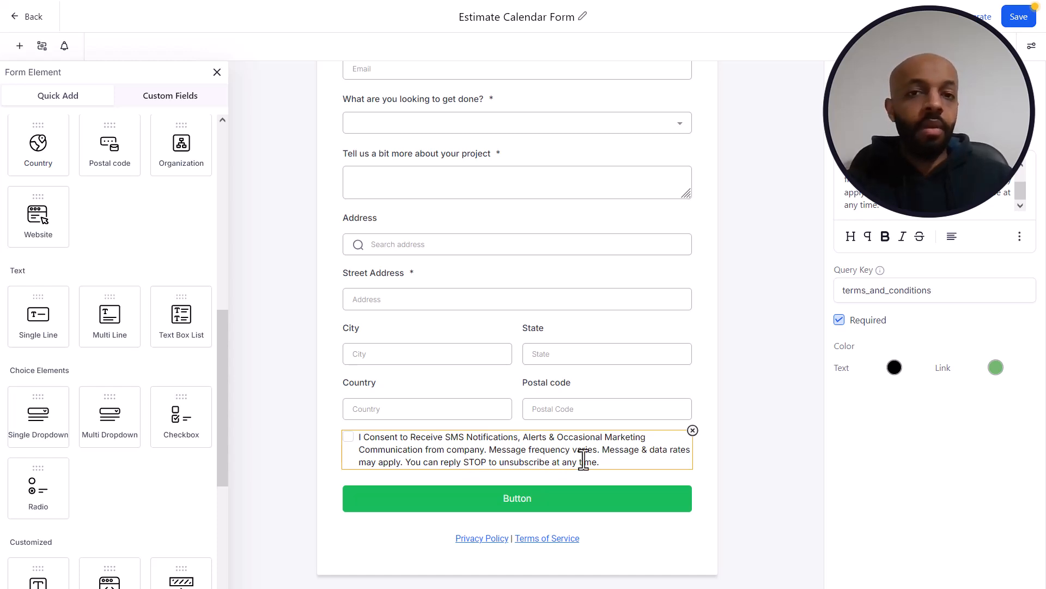
Change the text of the form's submit button to "Book Estimate".
click(524, 502)
double_click(861, 184)
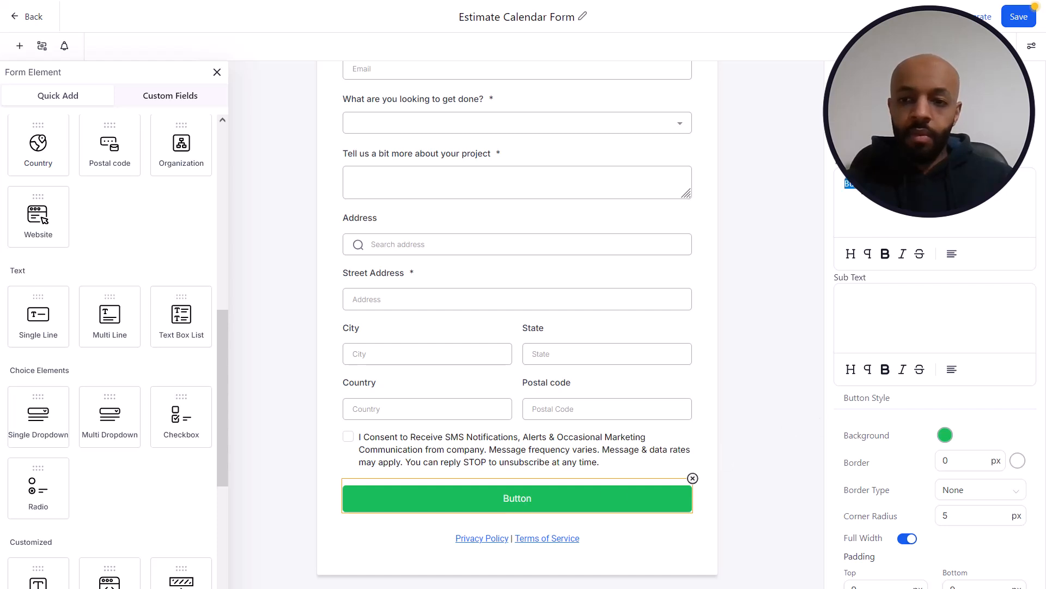
text(Book)
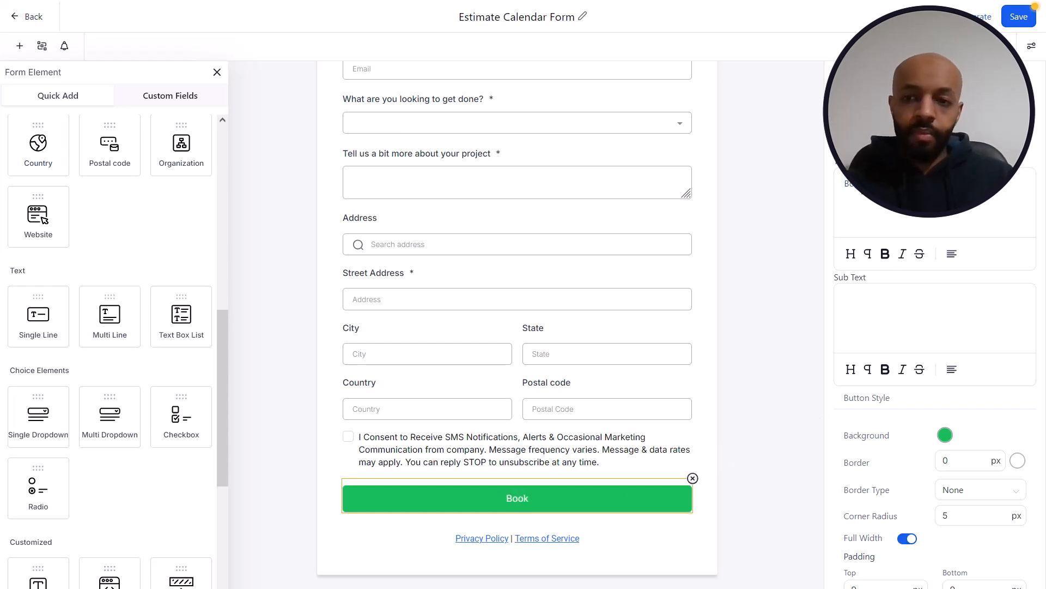
text( Estimate)
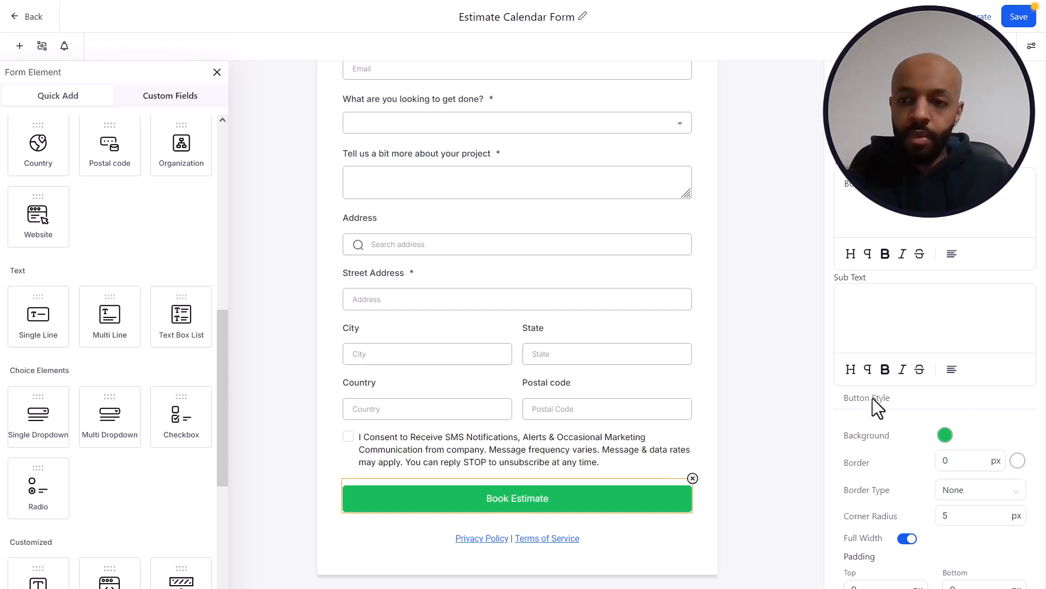
Change the background color of the Book Estimate button from green to blue.
click(947, 435)
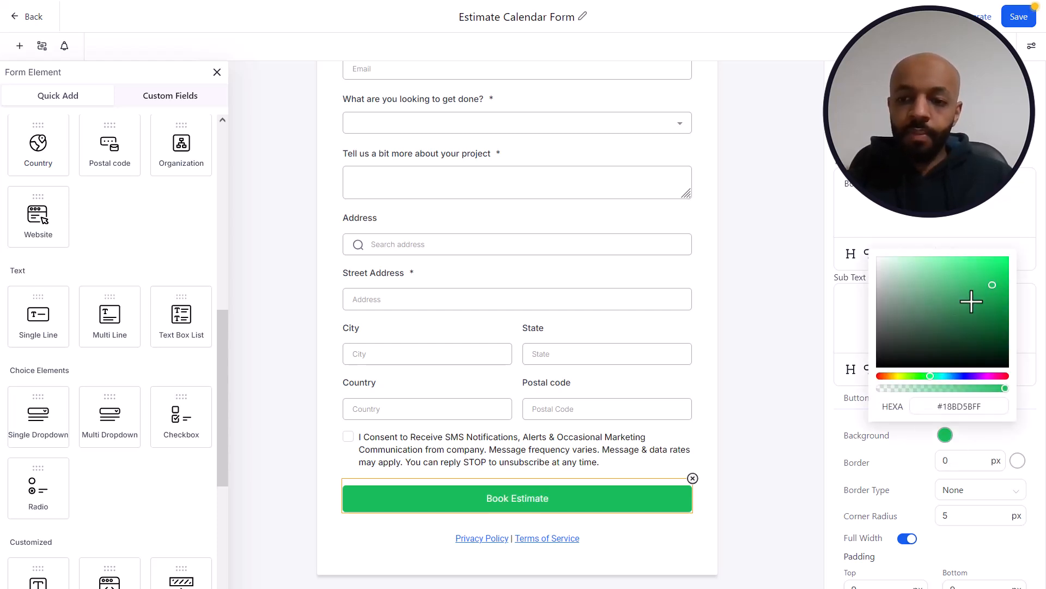
drag(943, 377, 963, 376)
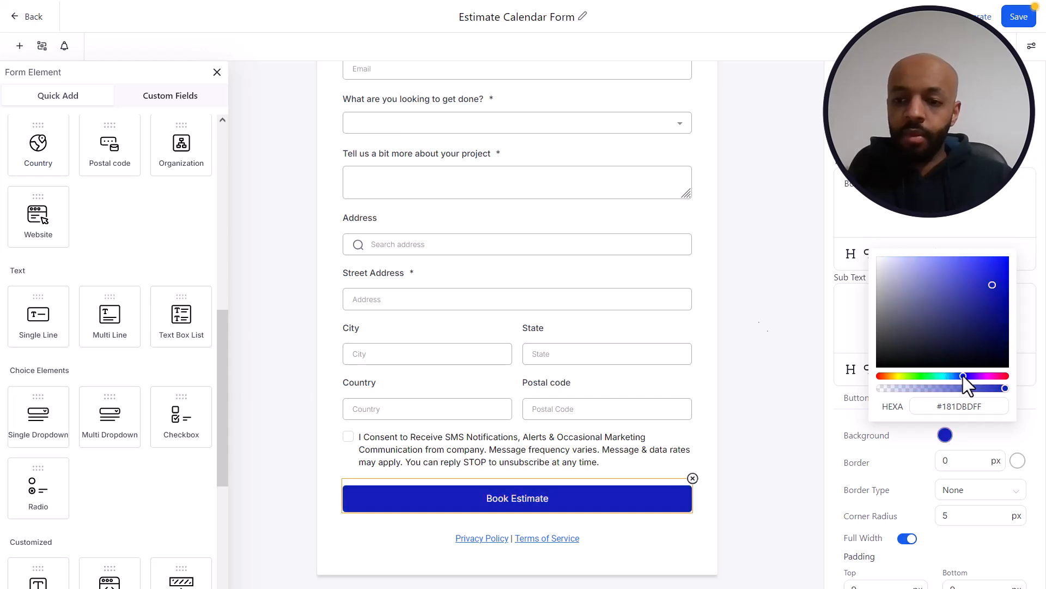
click(755, 320)
Check the Estimate Calendar Form from Full Name down to the Book Estimate button, and save the form.
scroll(755, 319, up, 3)
scroll(756, 320, up, 2)
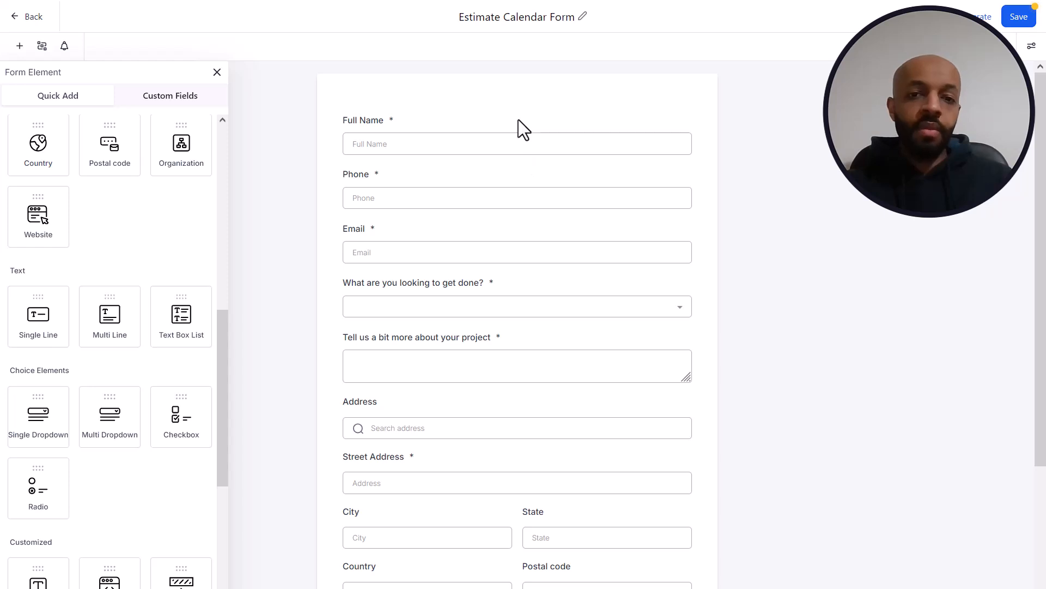
scroll(519, 120, down, 1)
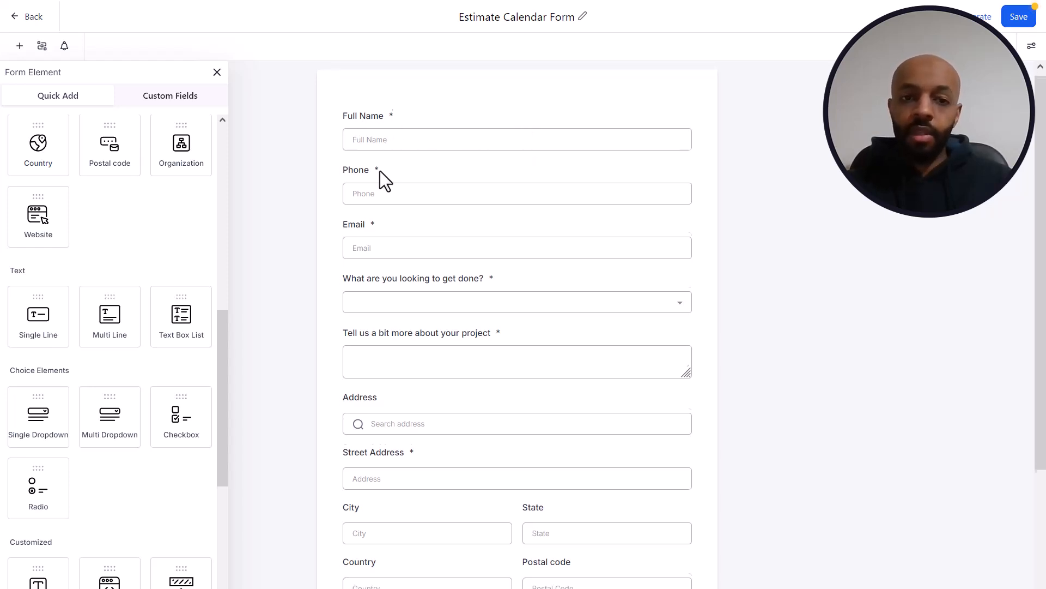
scroll(380, 171, down, 1)
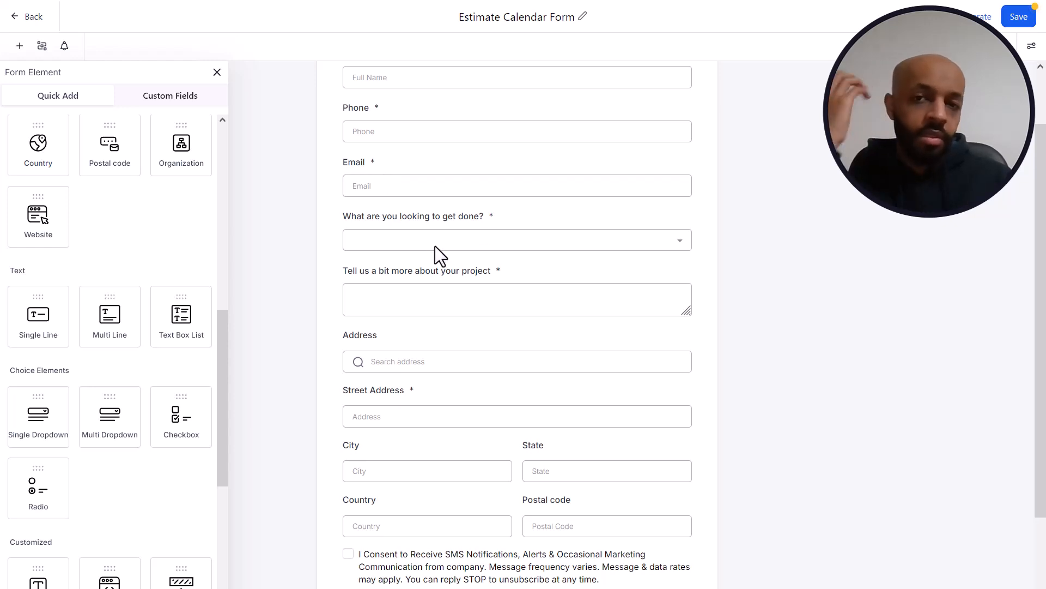
scroll(435, 247, down, 1)
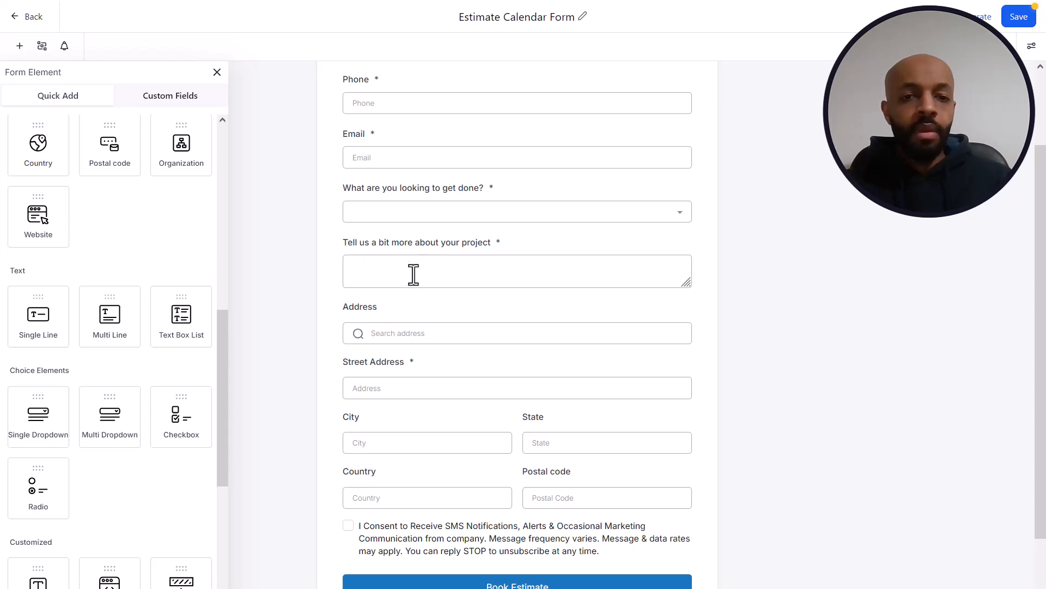
scroll(444, 283, down, 2)
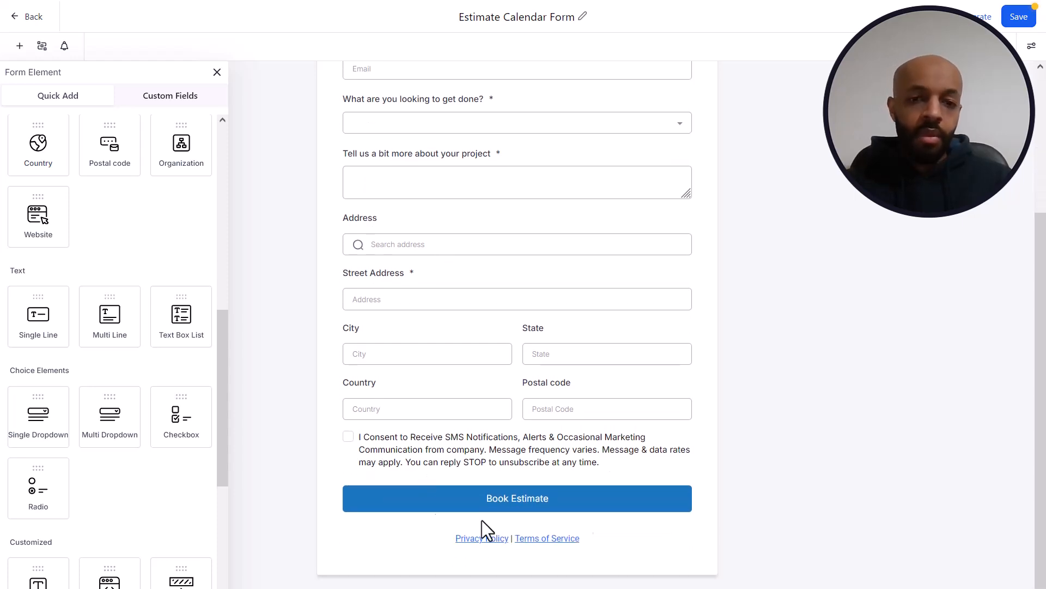
click(1018, 16)
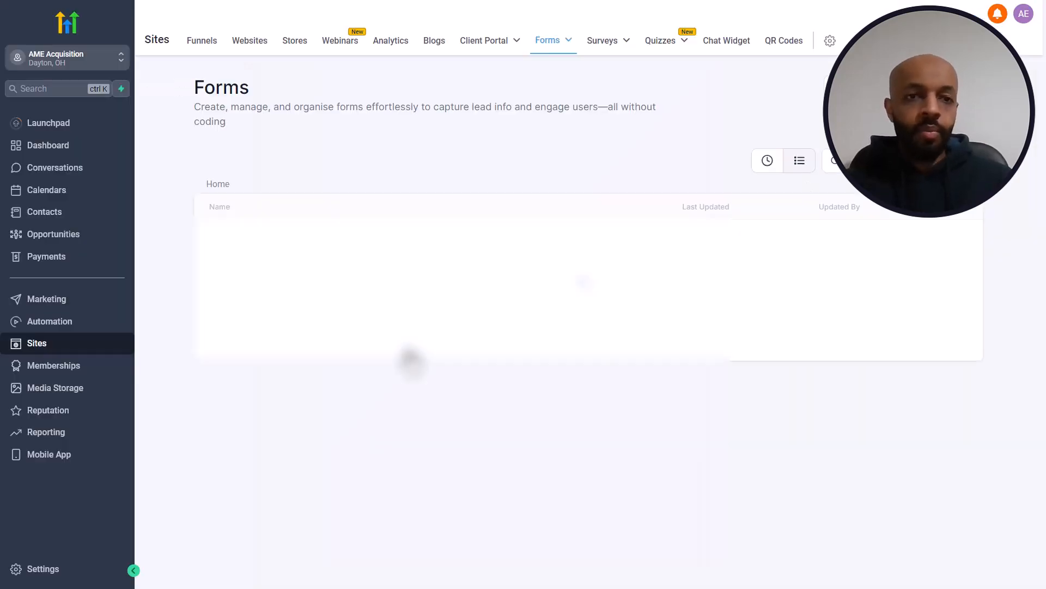
Edit the CertaPro Estimate Calendar in the calendar settings and select Estimate Calendar Form as its booking form.
click(49, 200)
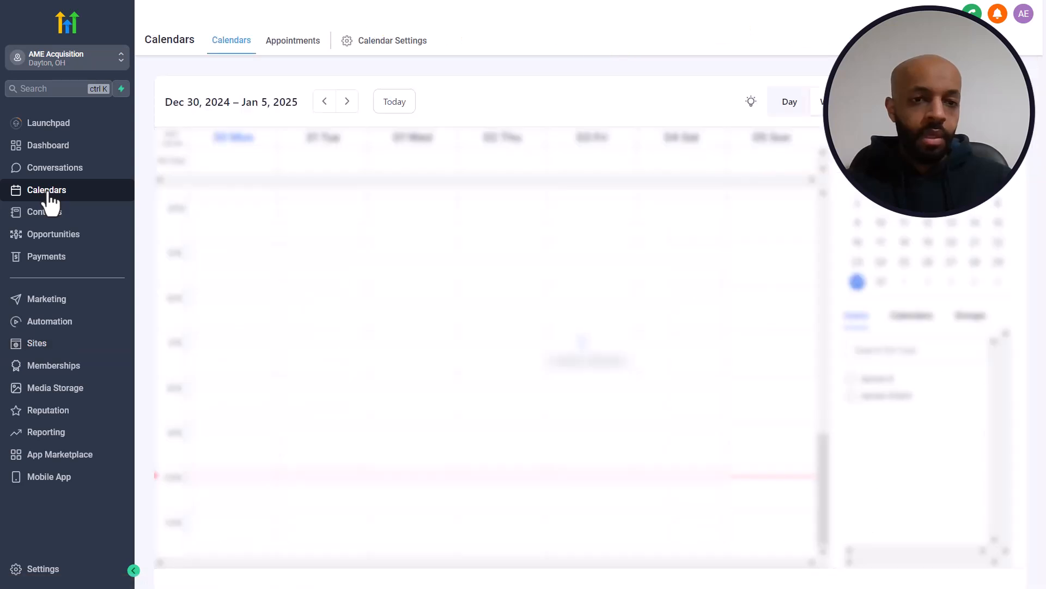
click(375, 43)
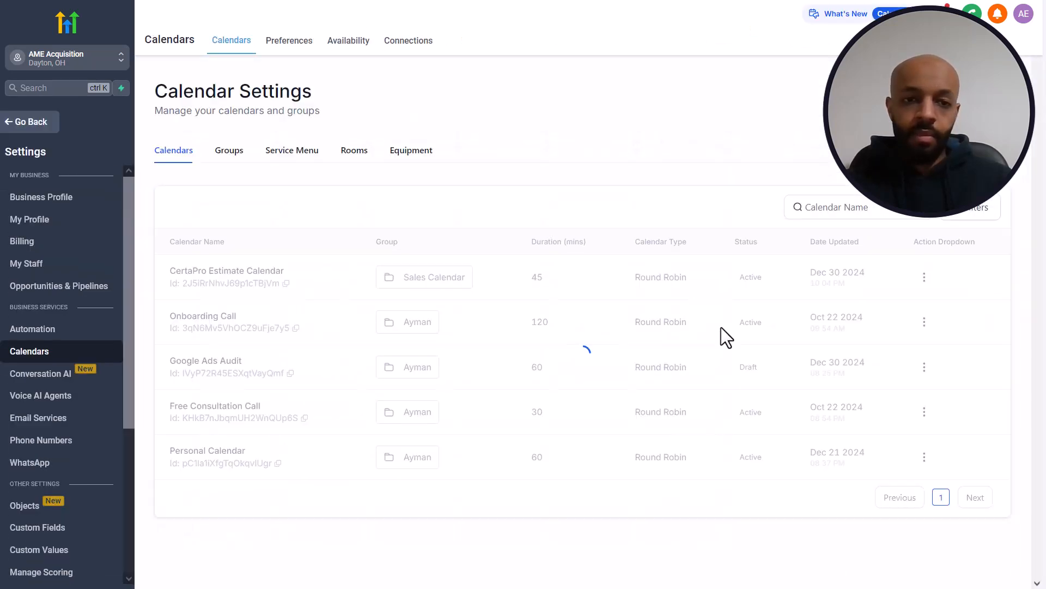
click(925, 278)
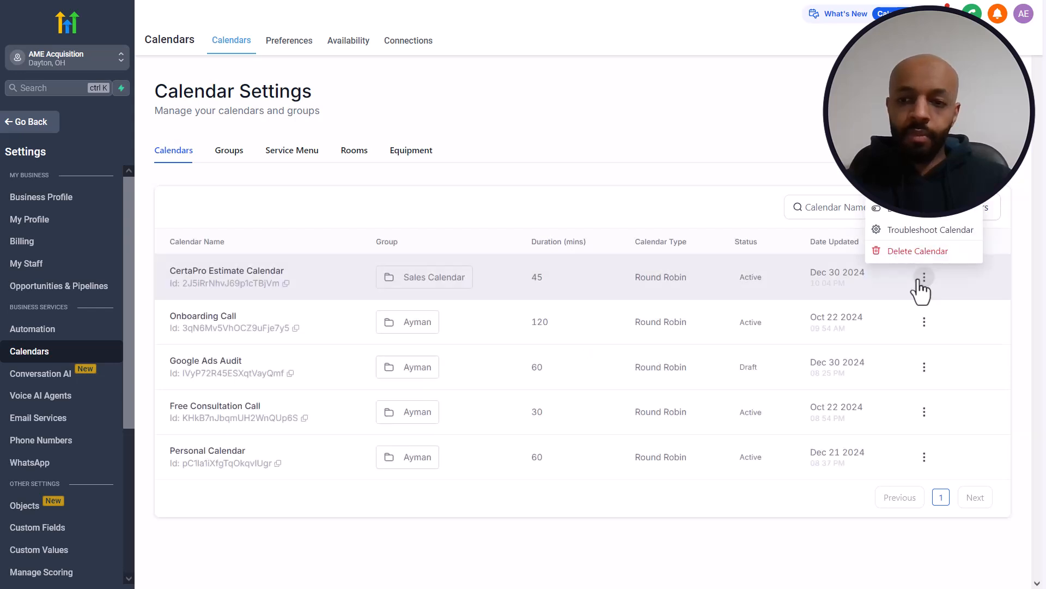
click(916, 121)
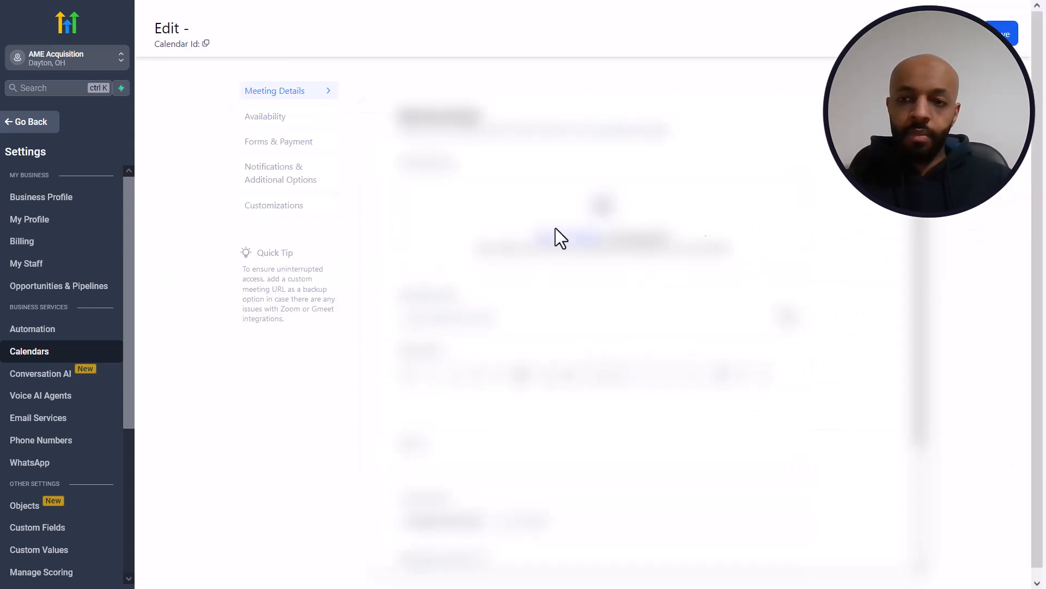
click(275, 147)
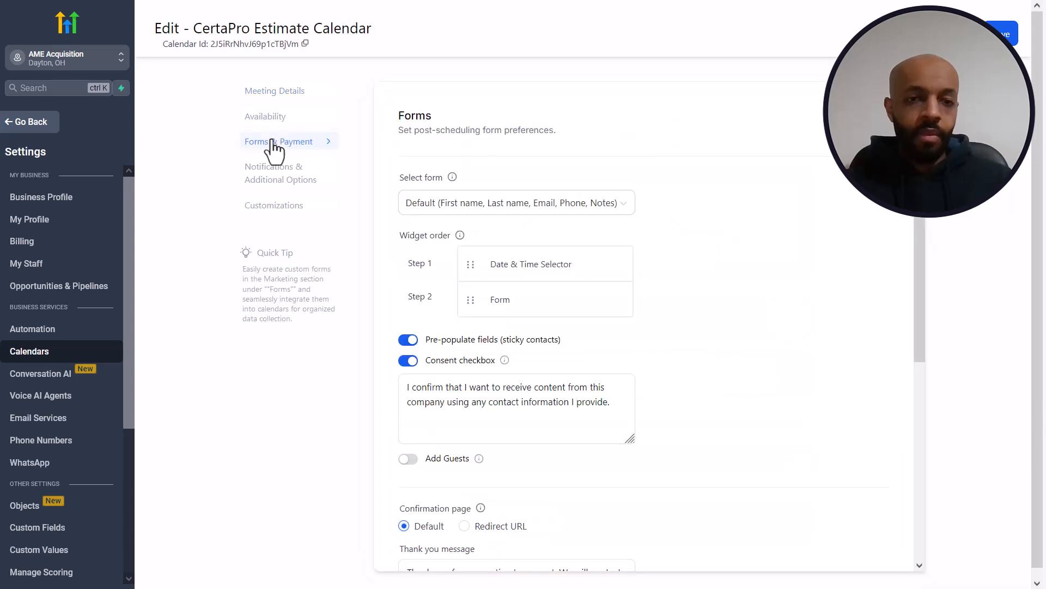
click(532, 210)
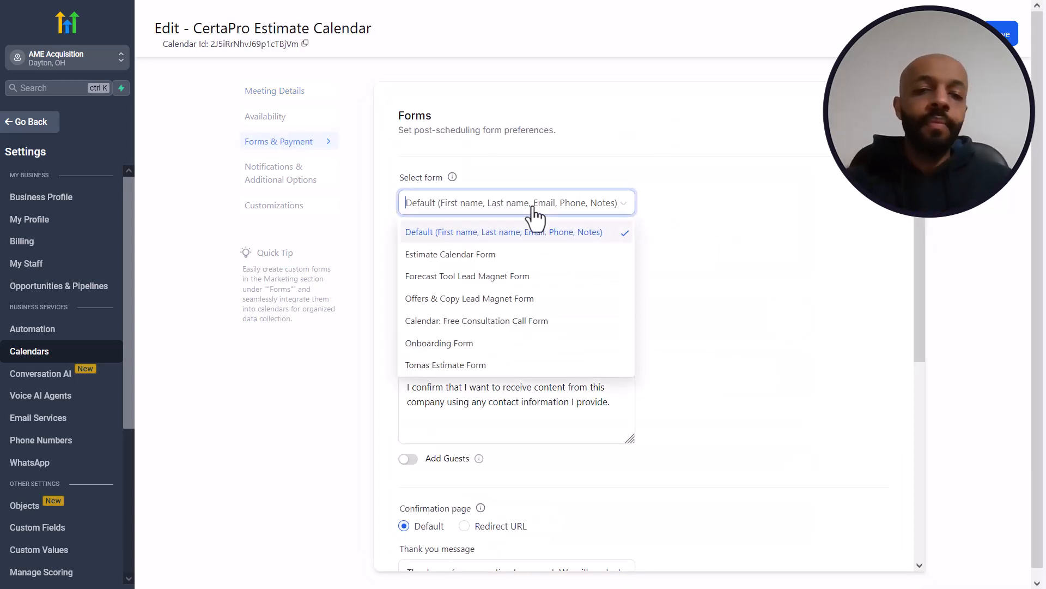
click(439, 256)
Review the calendar's confirmation page, notification, rescheduling and cancellation settings, and its widget customizations.
scroll(739, 267, down, 1)
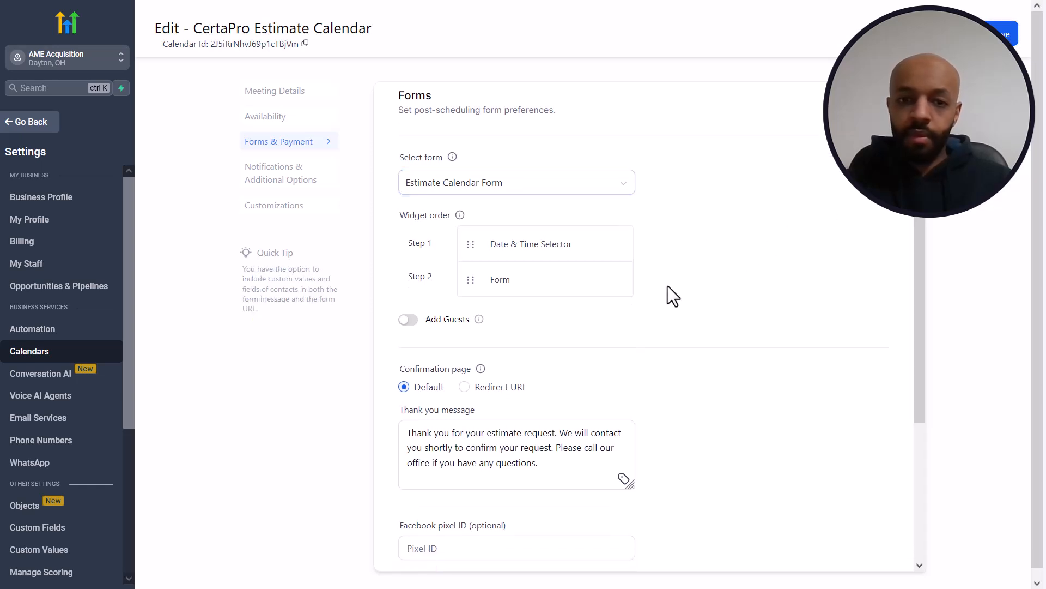
scroll(668, 286, down, 2)
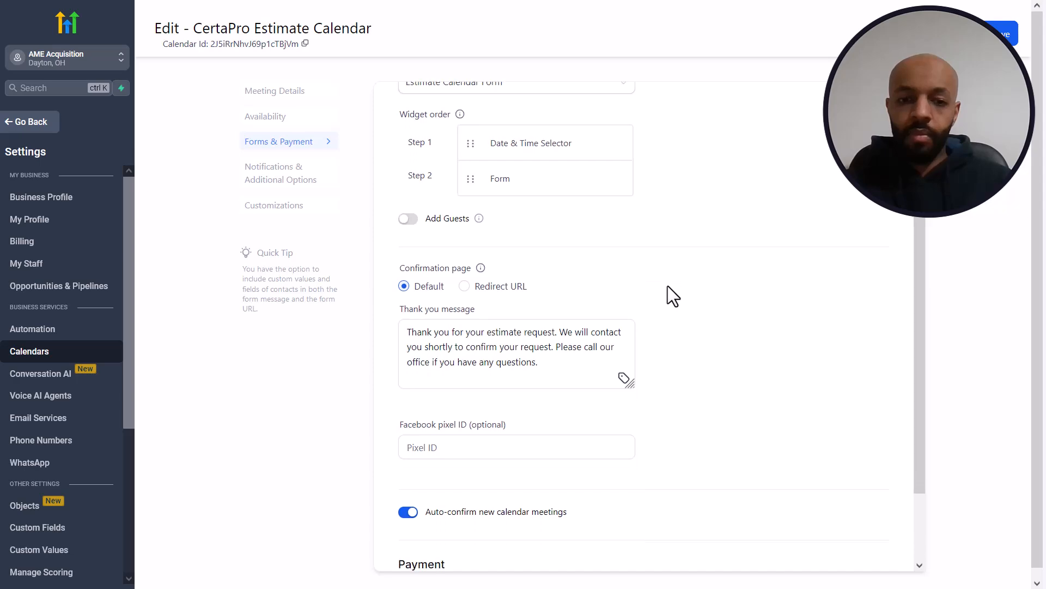
scroll(672, 304, down, 10)
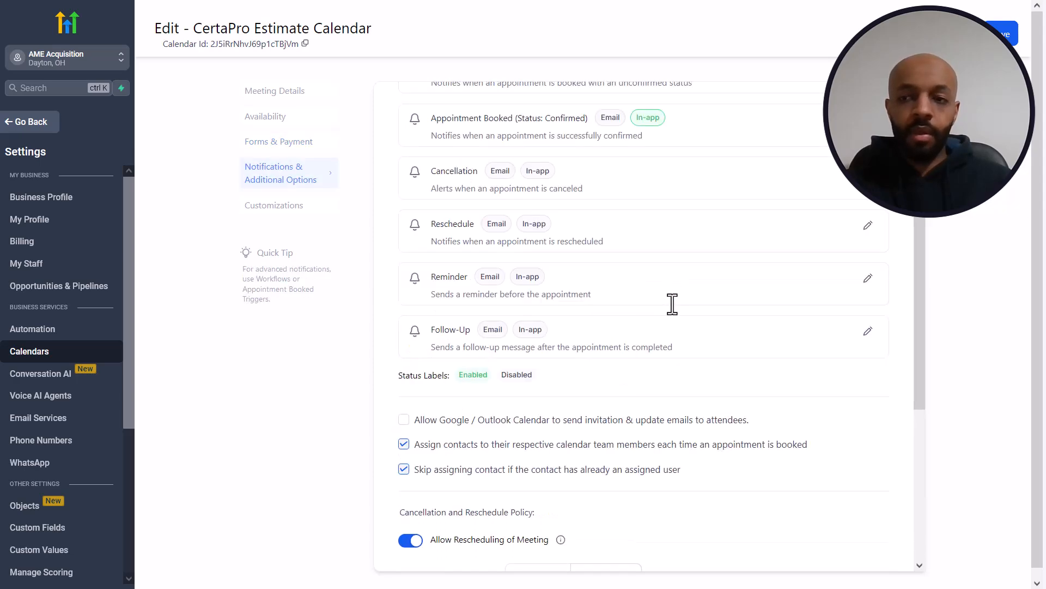
scroll(589, 298, down, 4)
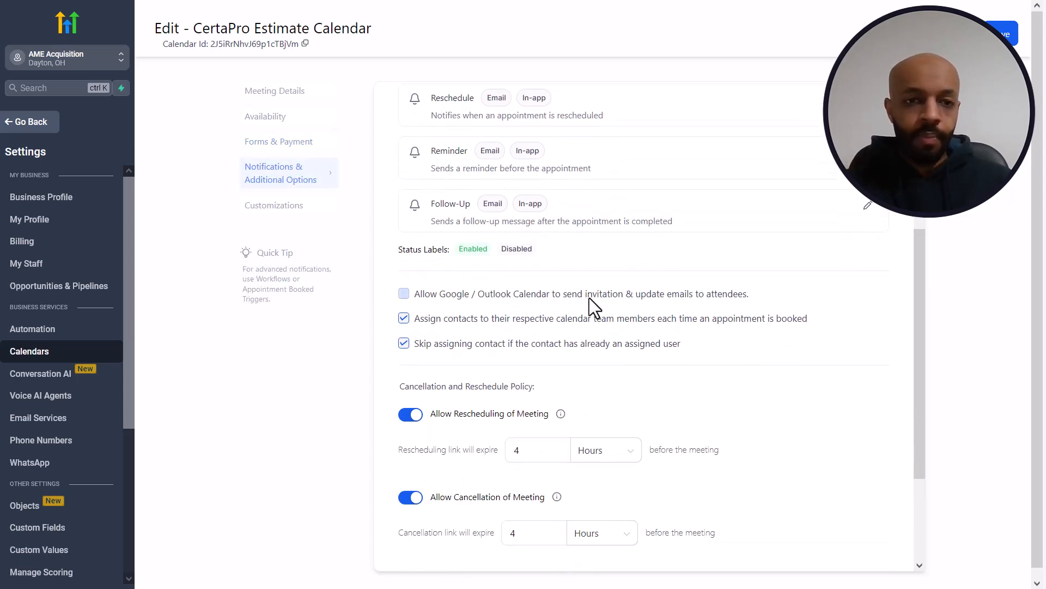
click(290, 209)
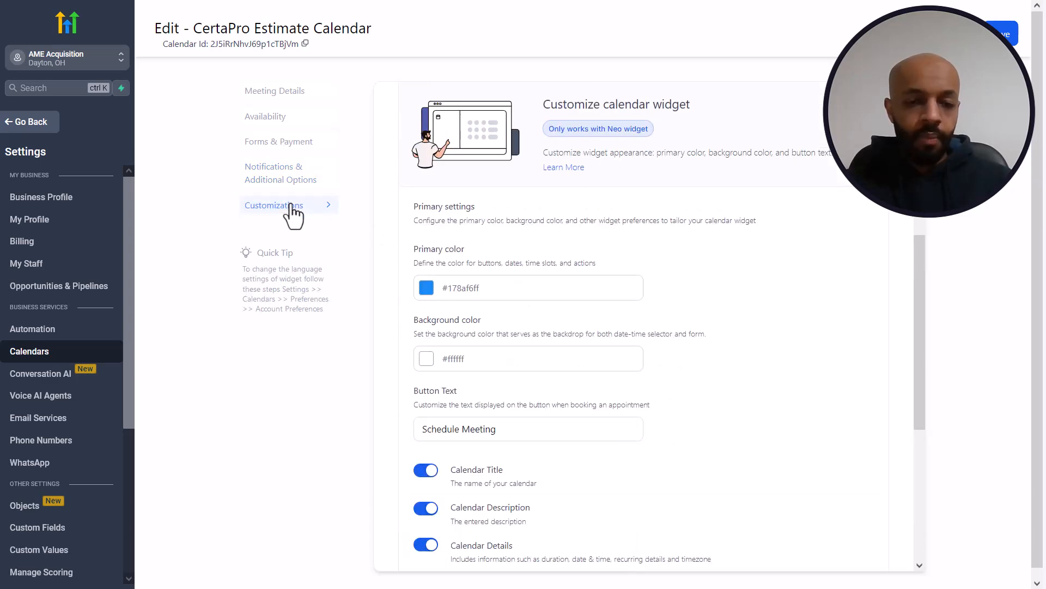
Switch to the calendar's booking page, reload it and choose the 10:00 AM slot on Wednesday, January 8, 2025.
key(ctrl+Tab)
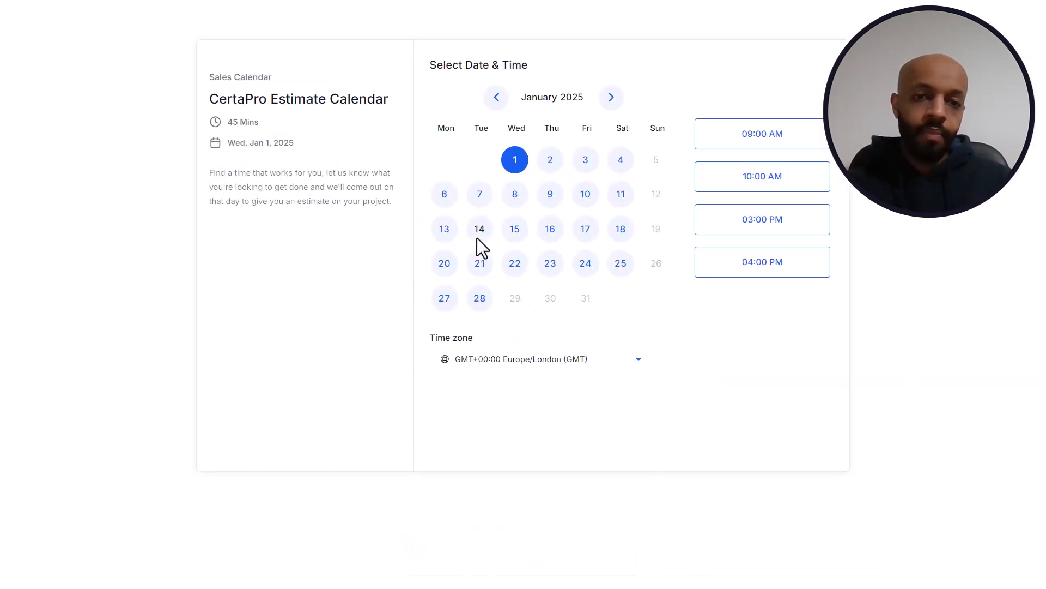
key(F5)
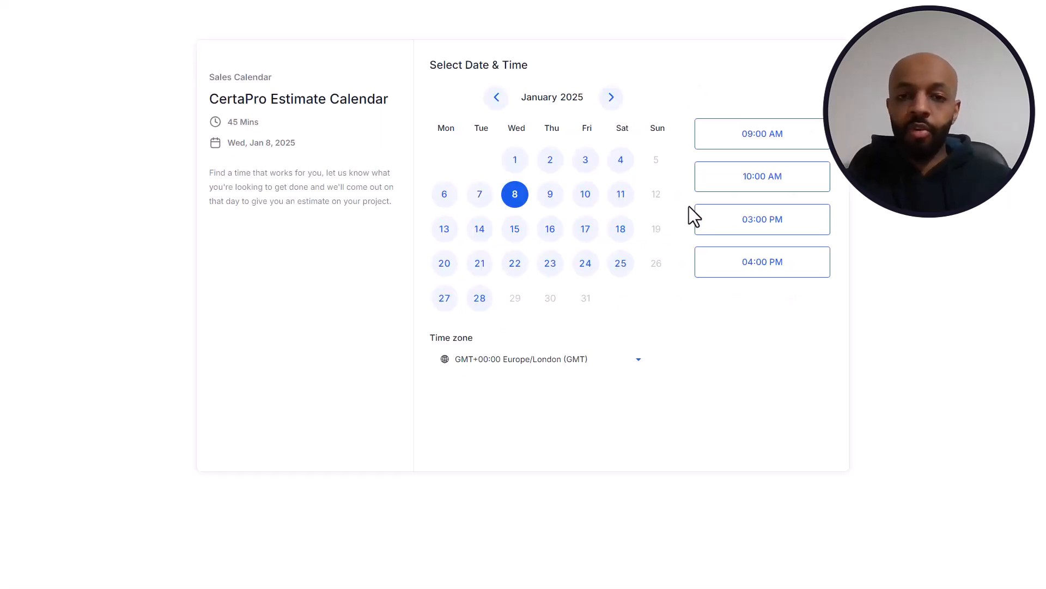
click(703, 183)
scroll(552, 83, up, 1)
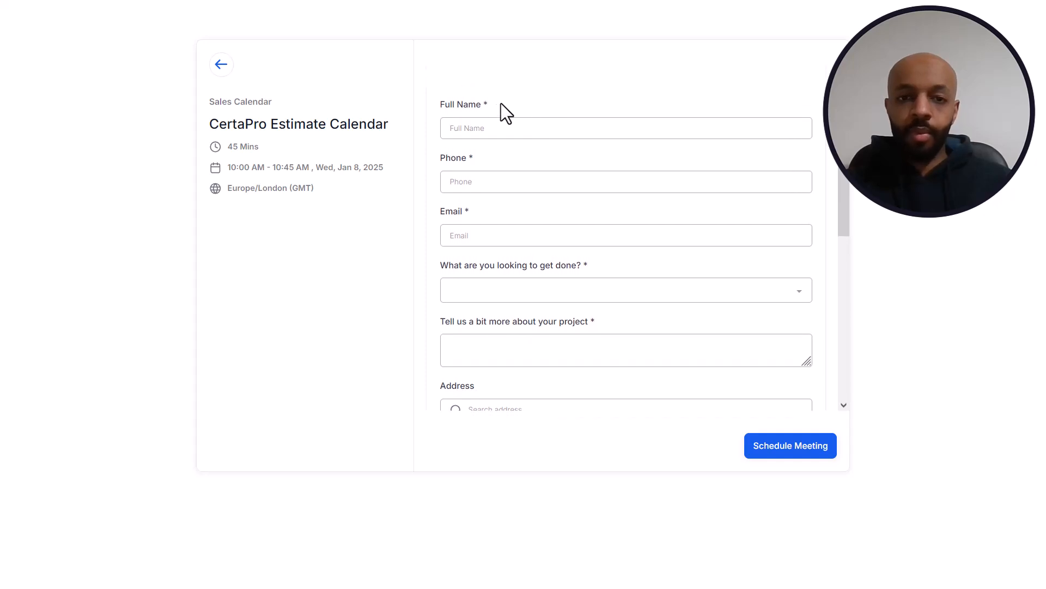
Select Exterior Painting for "What are you looking to get done?" and enter "sd" as the project details.
scroll(486, 109, down, 1)
scroll(495, 170, down, 2)
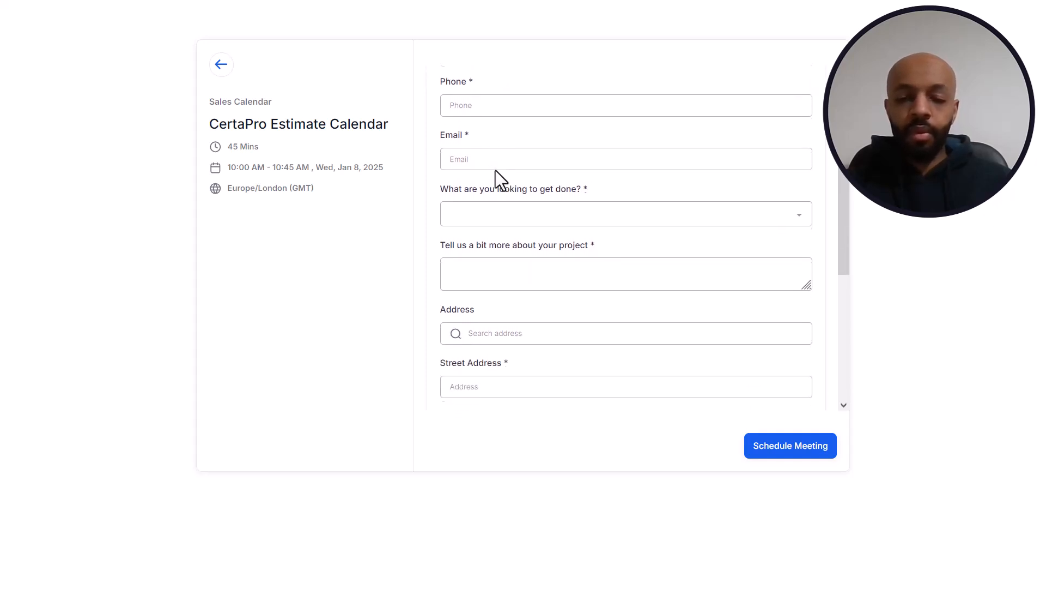
click(502, 179)
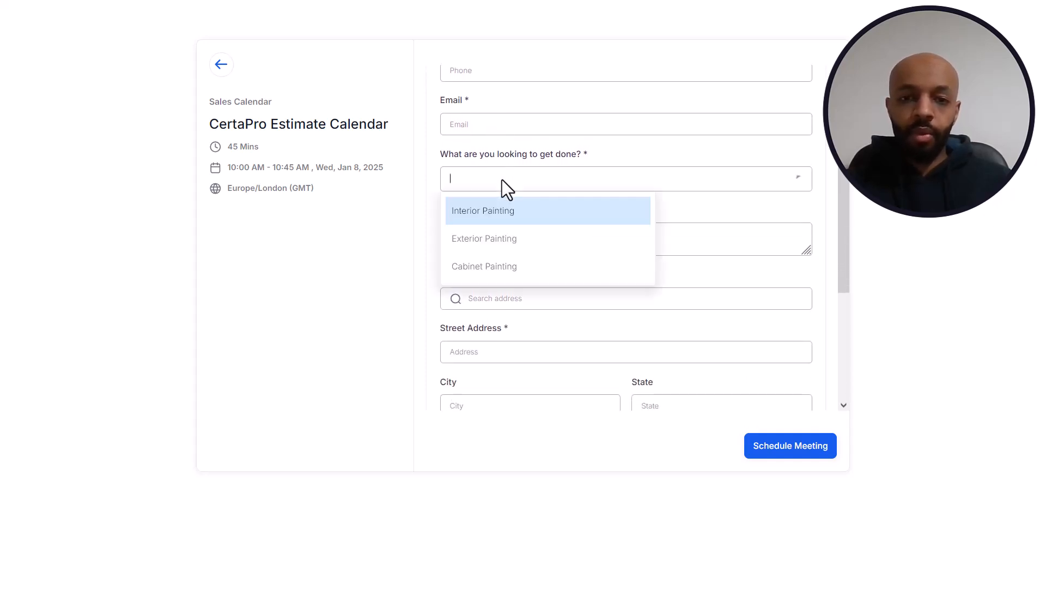
click(499, 239)
text(sd)
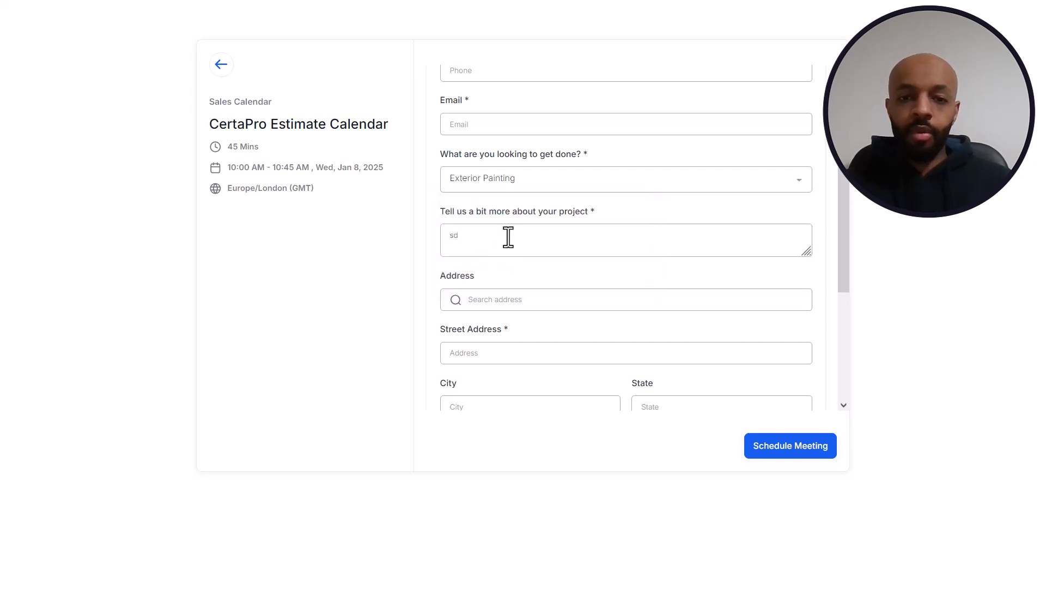
Tick the SMS consent checkbox and look over the address fields and the rest of the booking form.
scroll(524, 304, down, 2)
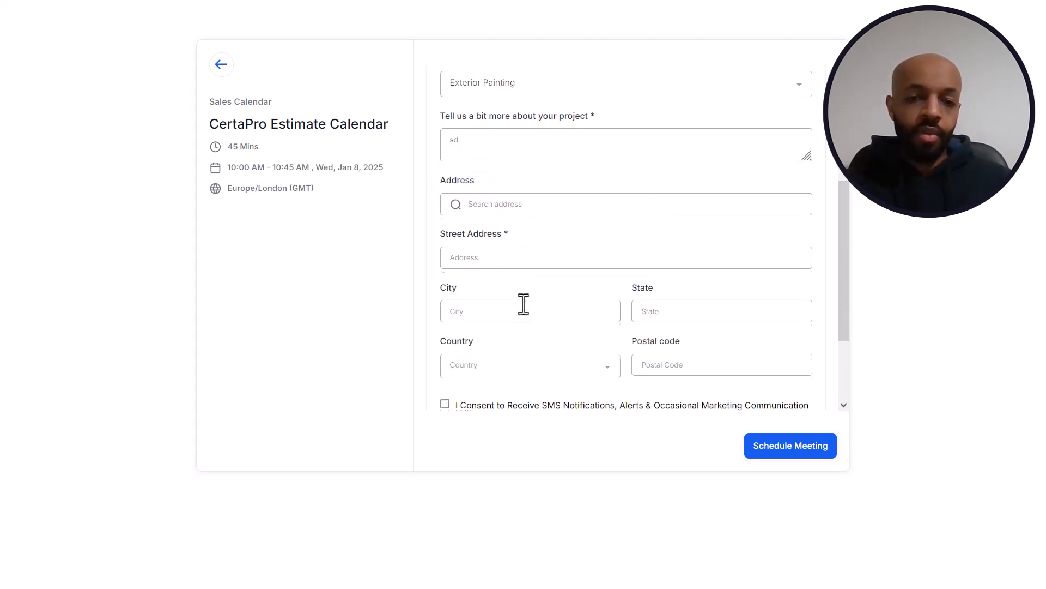
click(508, 246)
scroll(564, 277, down, 2)
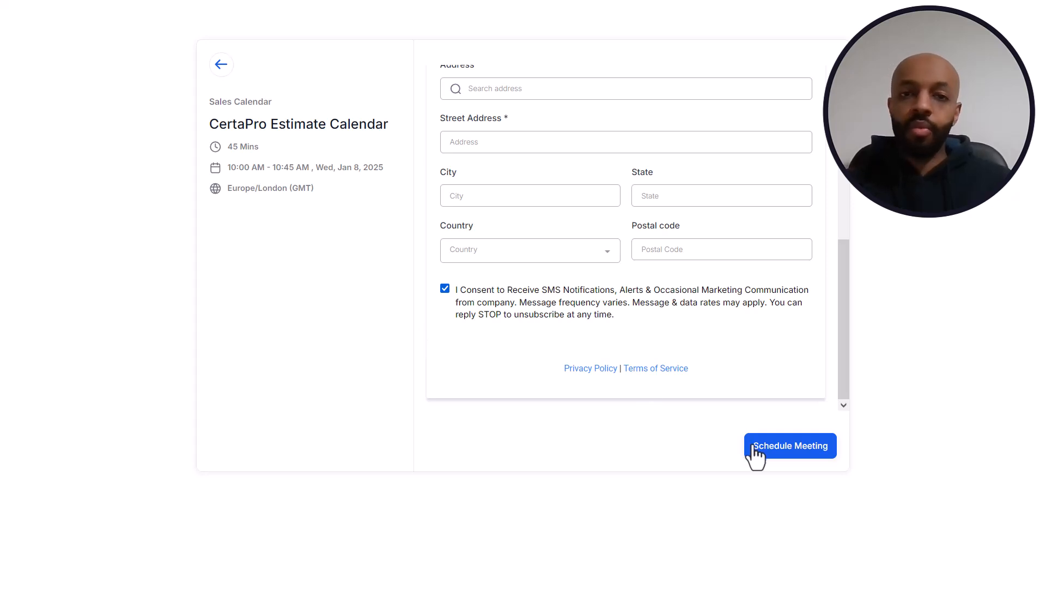
scroll(482, 261, up, 6)
scroll(479, 256, down, 1)
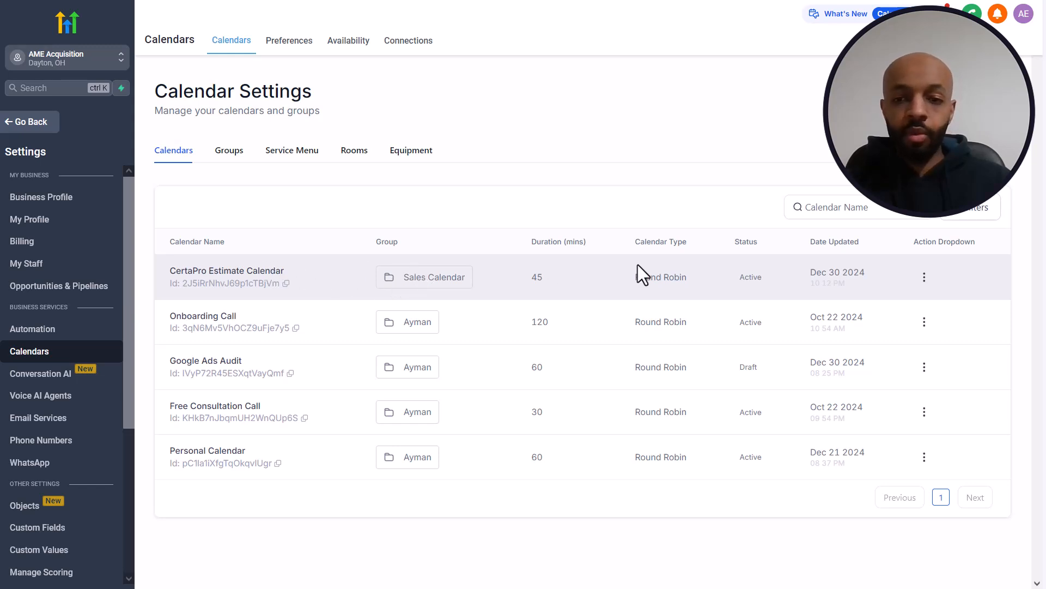
Open the share options of the CertaPro Estimate Calendar and copy its scheduling link.
click(924, 278)
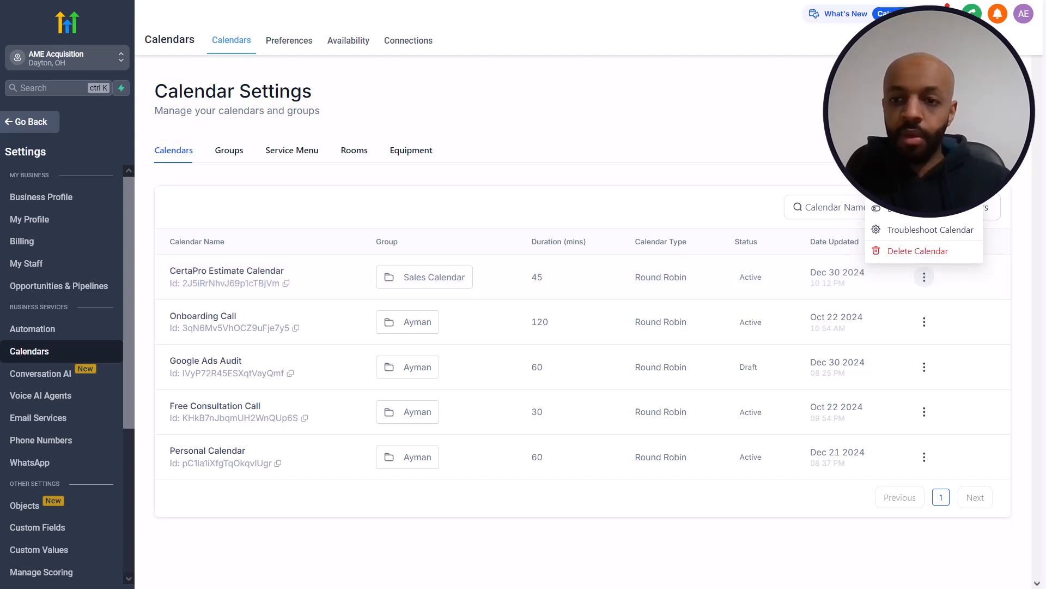
click(910, 143)
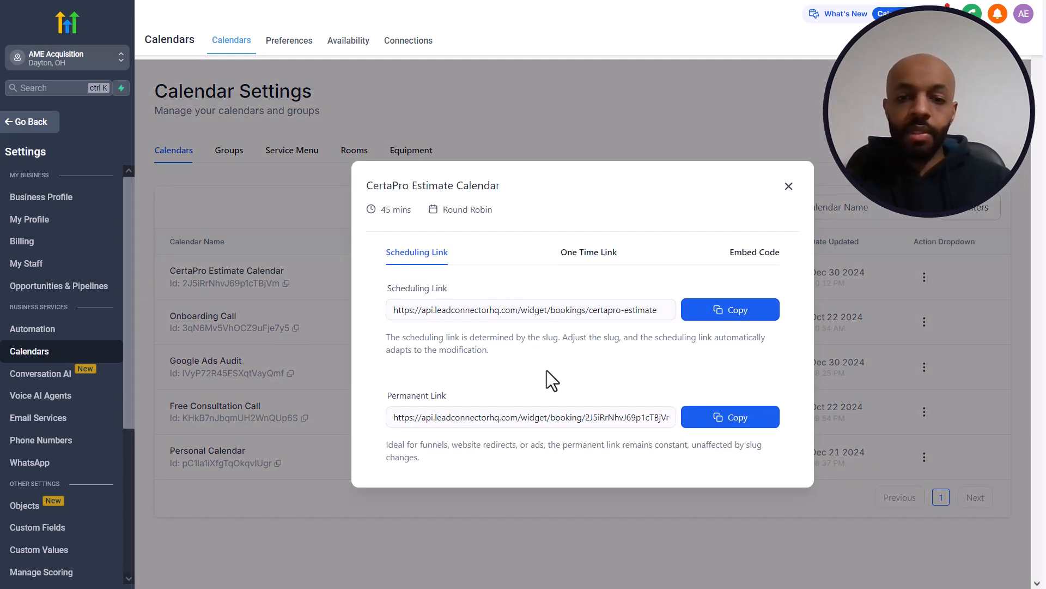
click(724, 315)
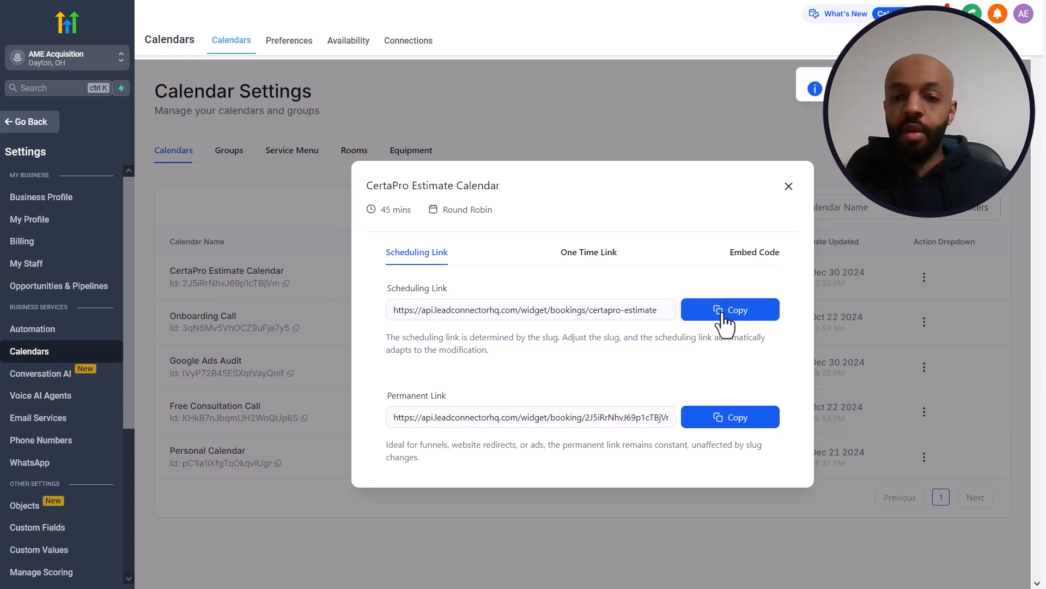
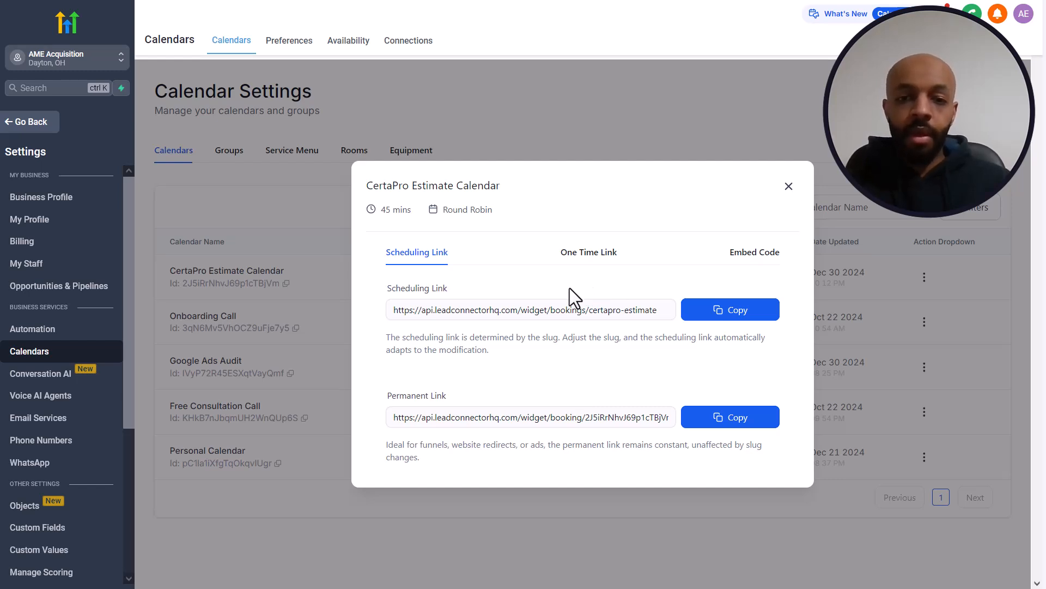
Copy the embed code of the CertaPro Estimate Calendar and close its share options.
click(752, 252)
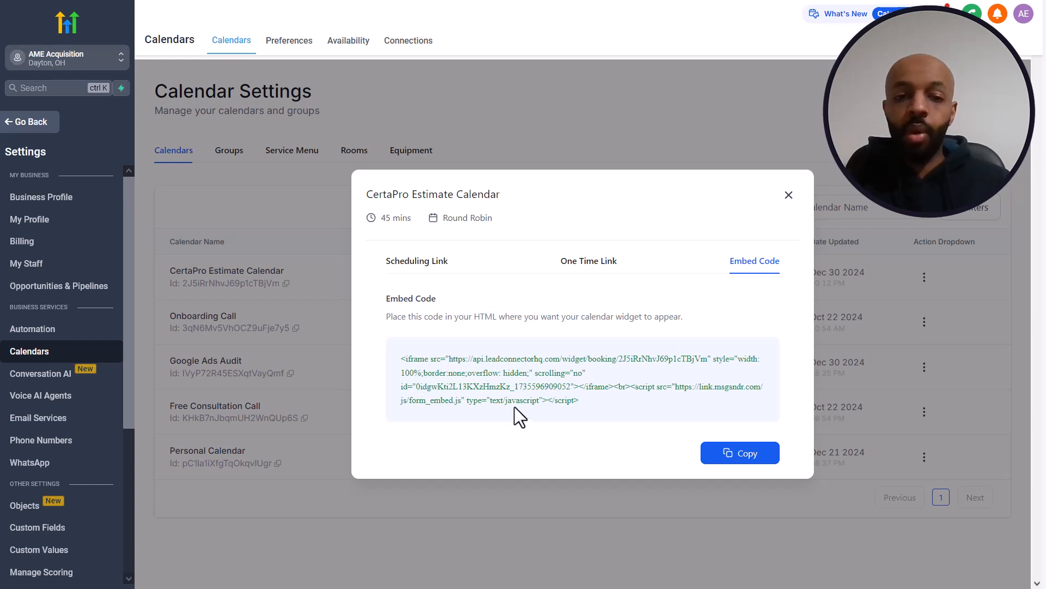
click(718, 457)
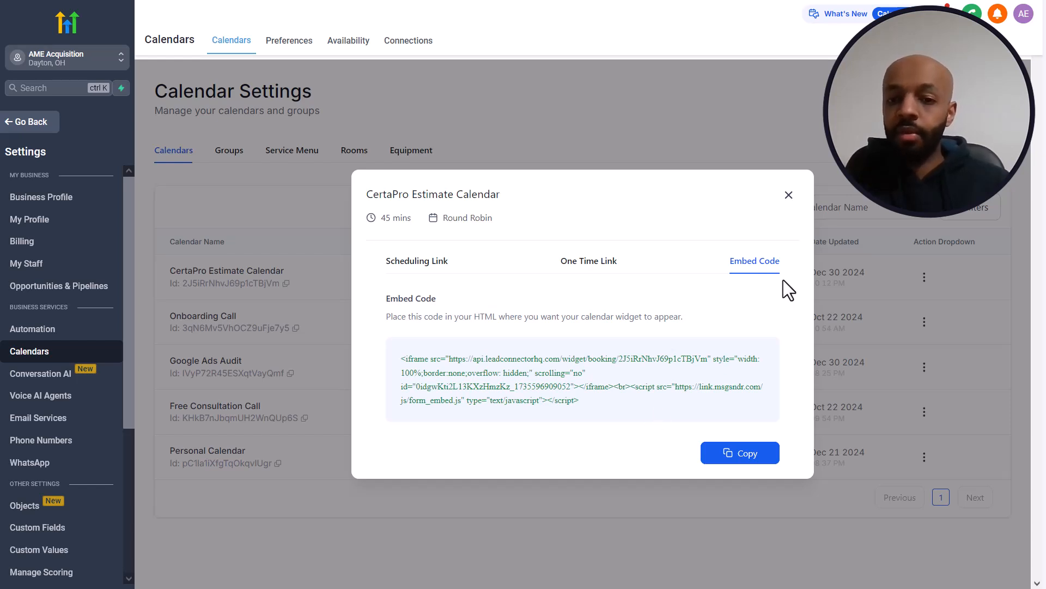
click(789, 195)
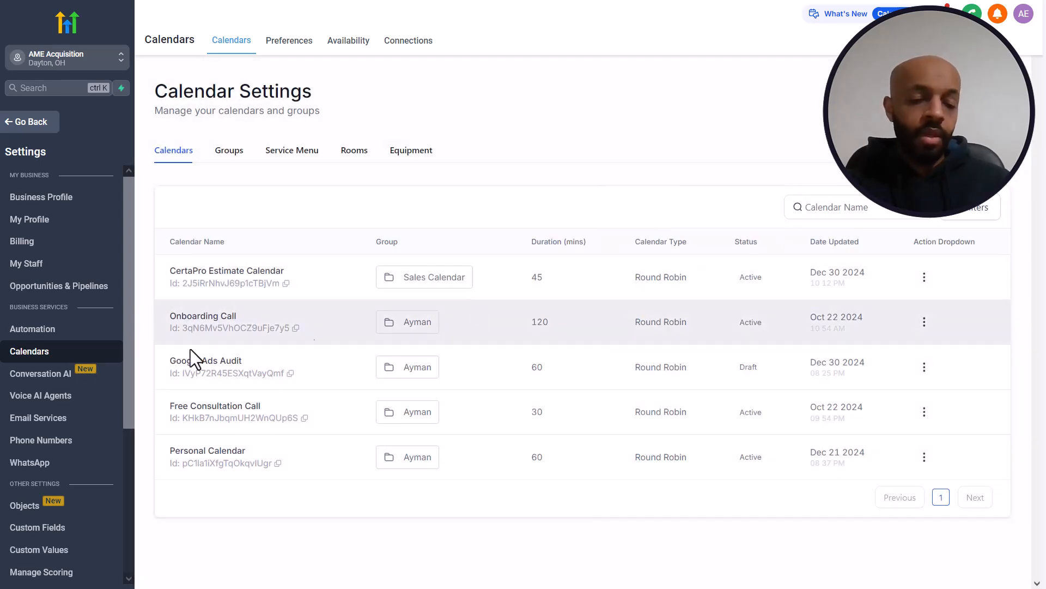
Leave the settings for the automation area and name a new workflow "Estimate Booked Automation".
click(34, 125)
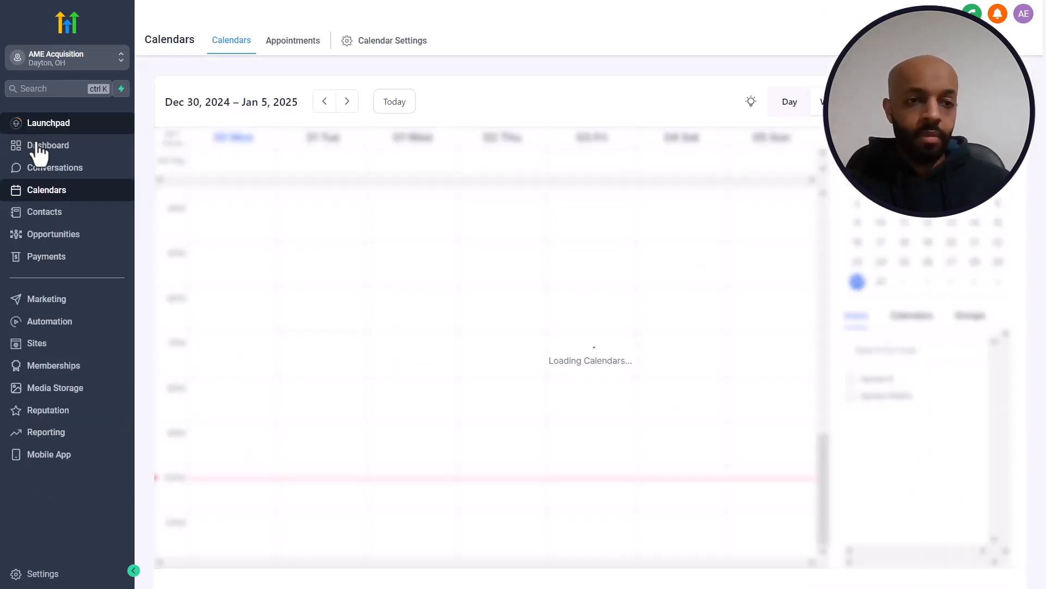
click(60, 321)
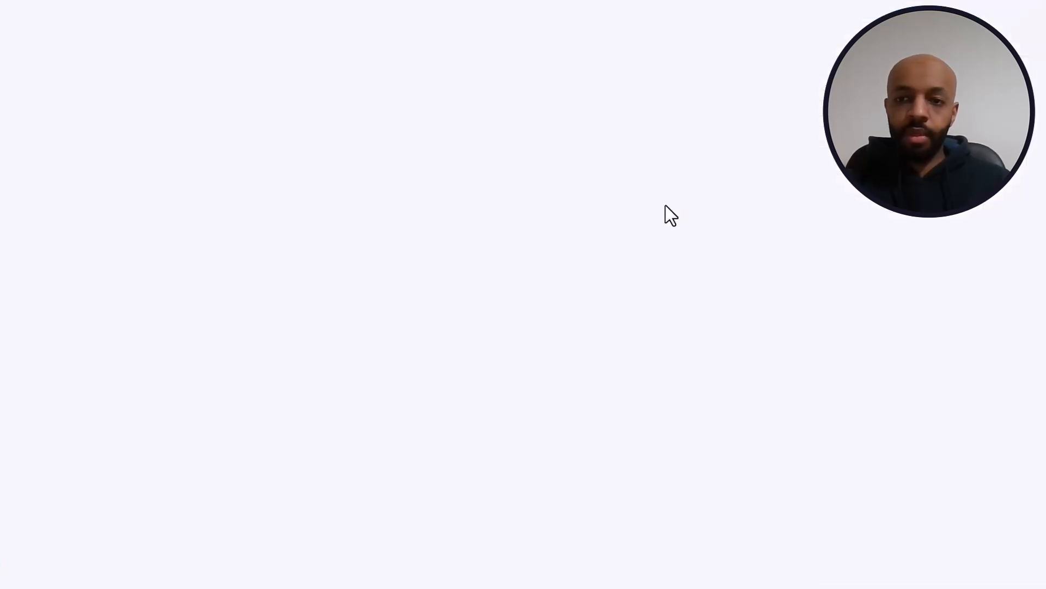
click(523, 19)
text(Est)
text(imate Booked Automation)
key(Return)
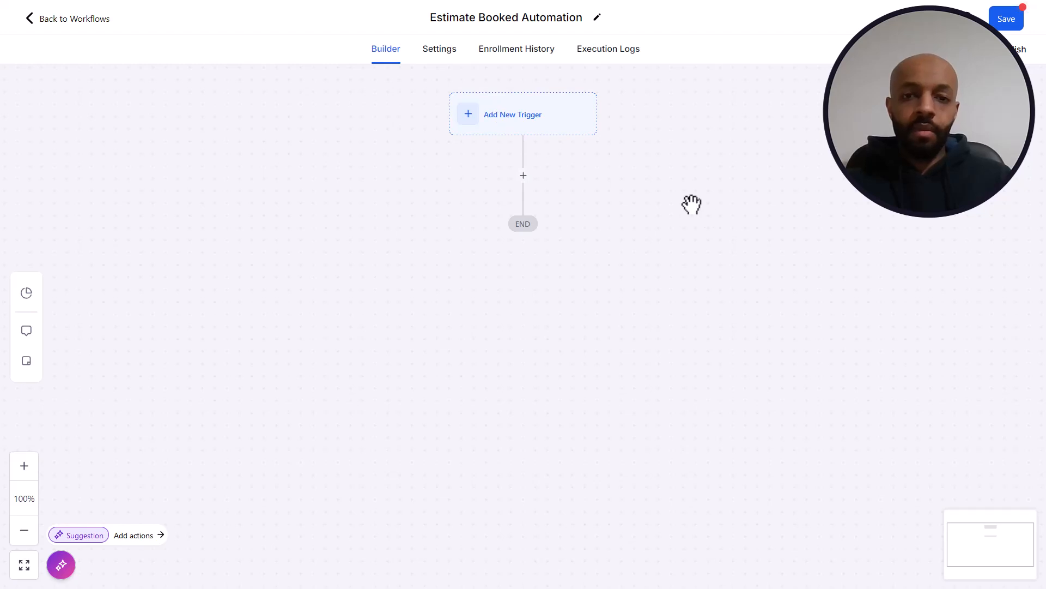
Add a Customer Booked Appointment trigger to the workflow, filtered to the Sales Calendar calendar group, and save it.
click(553, 123)
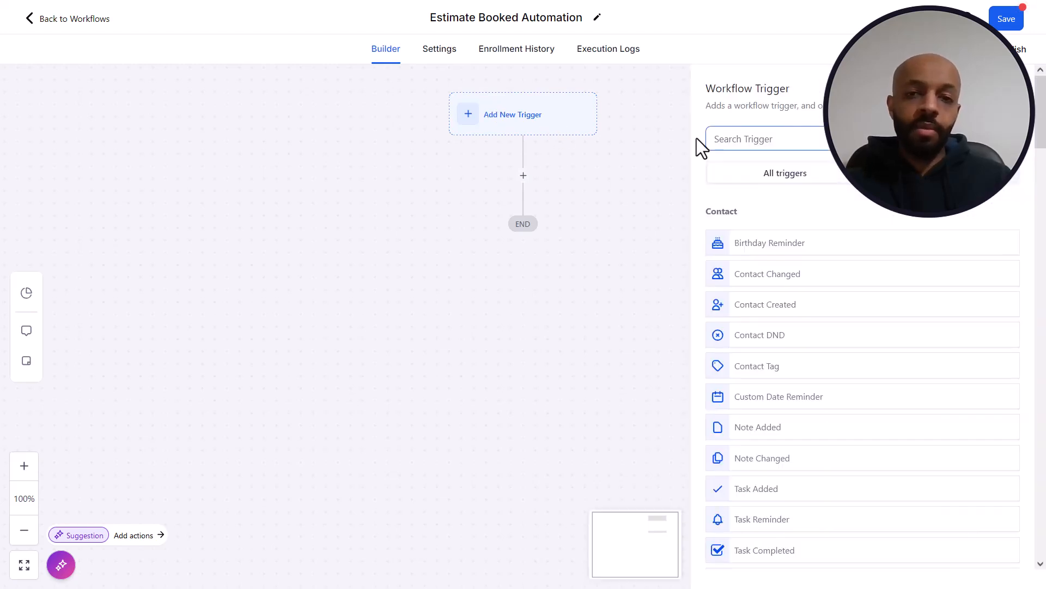
text(book)
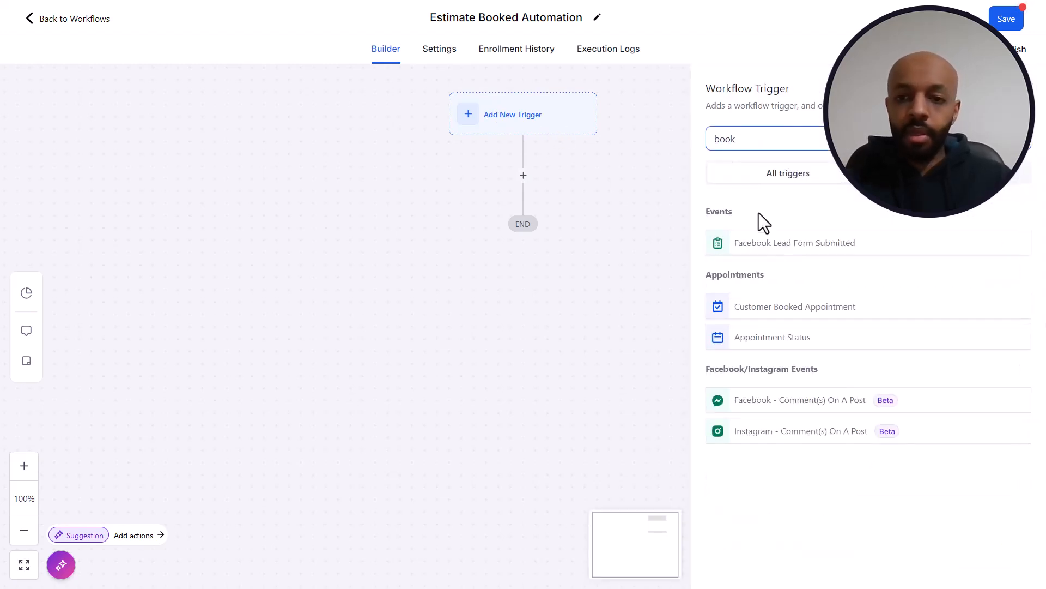
click(762, 308)
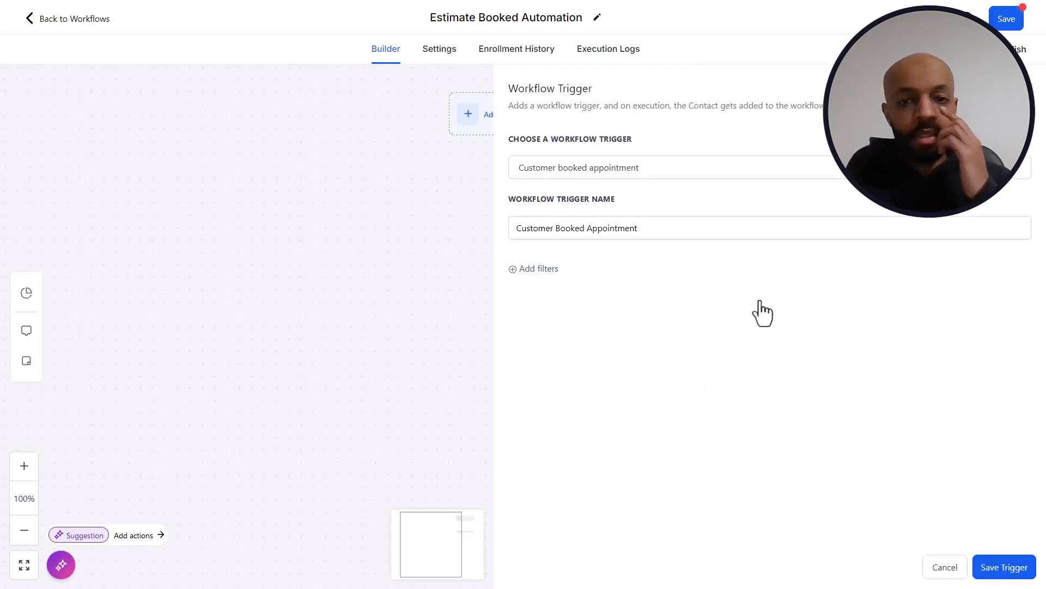
click(548, 269)
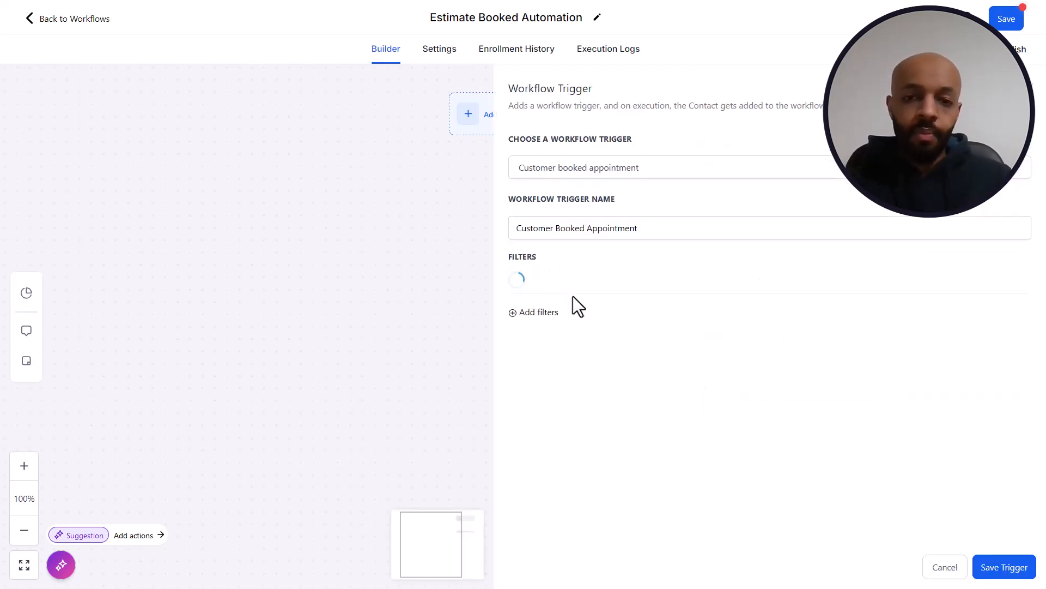
click(681, 287)
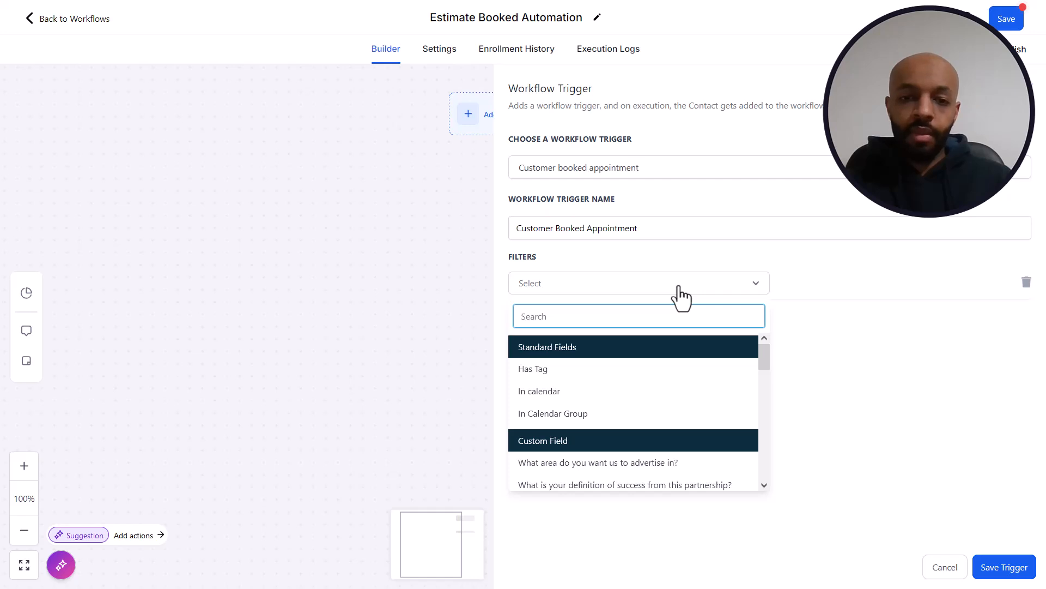
click(547, 415)
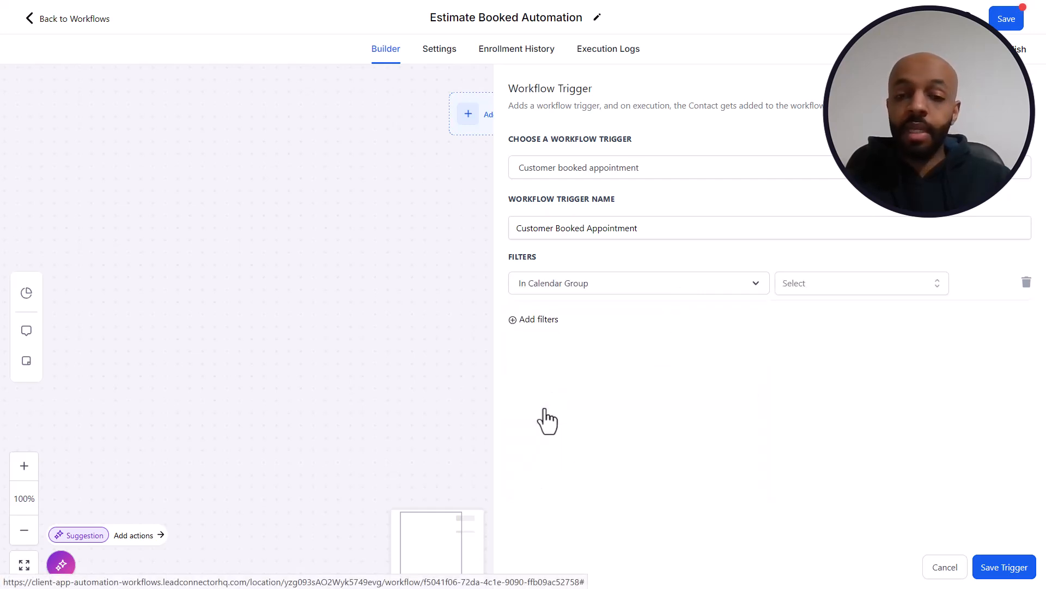
click(816, 286)
click(806, 364)
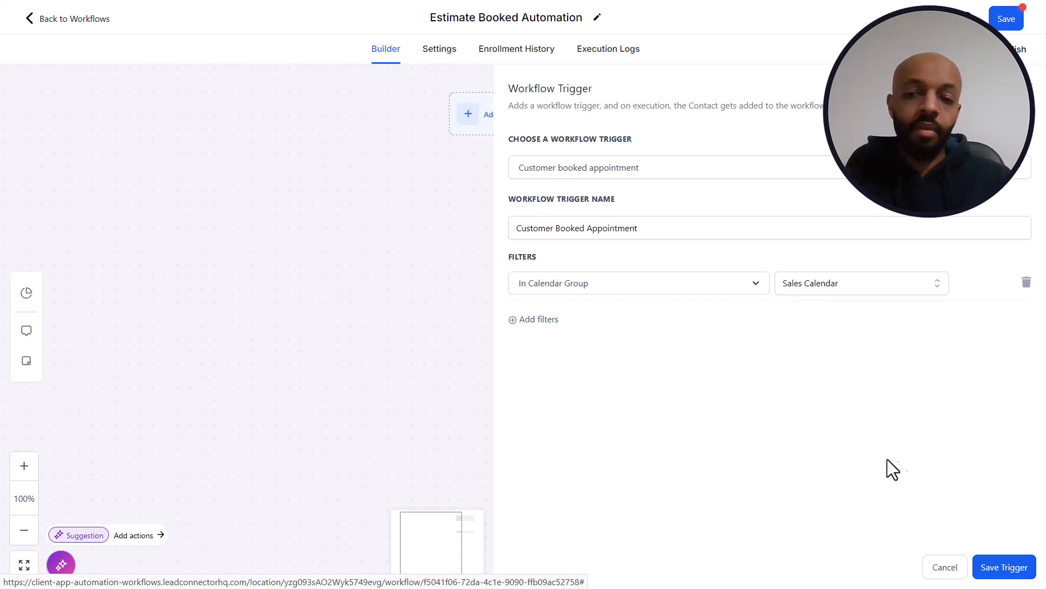
click(1004, 567)
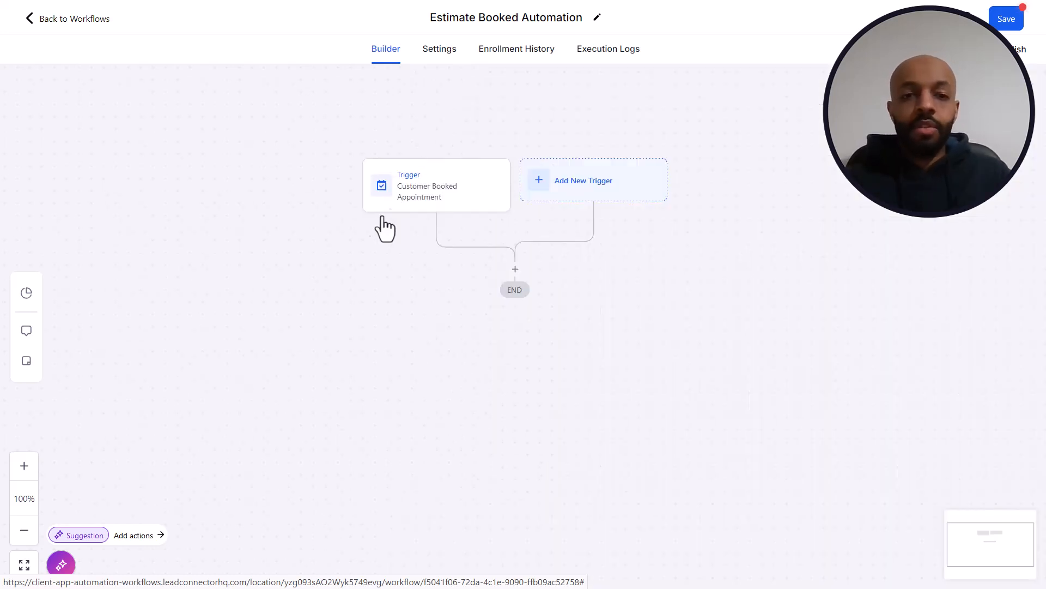
Add an Add Contact Tag action below the trigger with the tag "booked estimate" and save it.
click(515, 269)
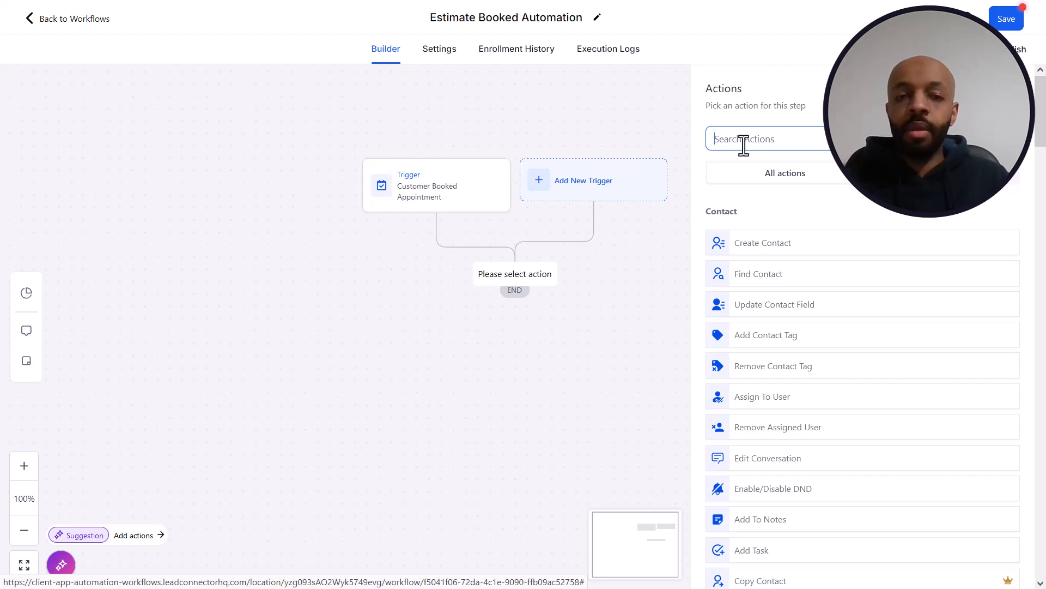
text(tag)
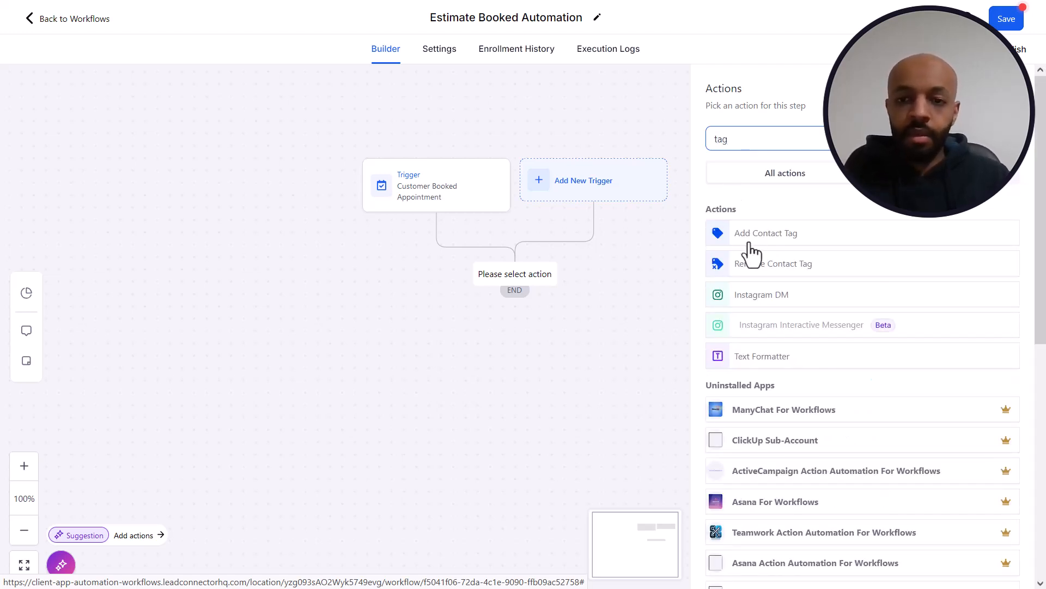
click(754, 237)
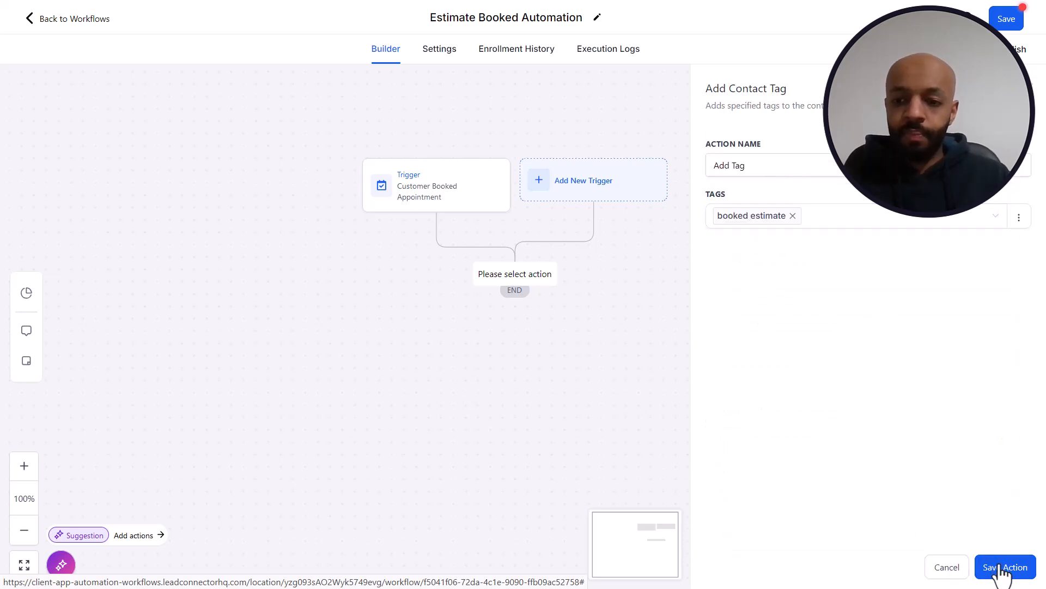
click(1001, 567)
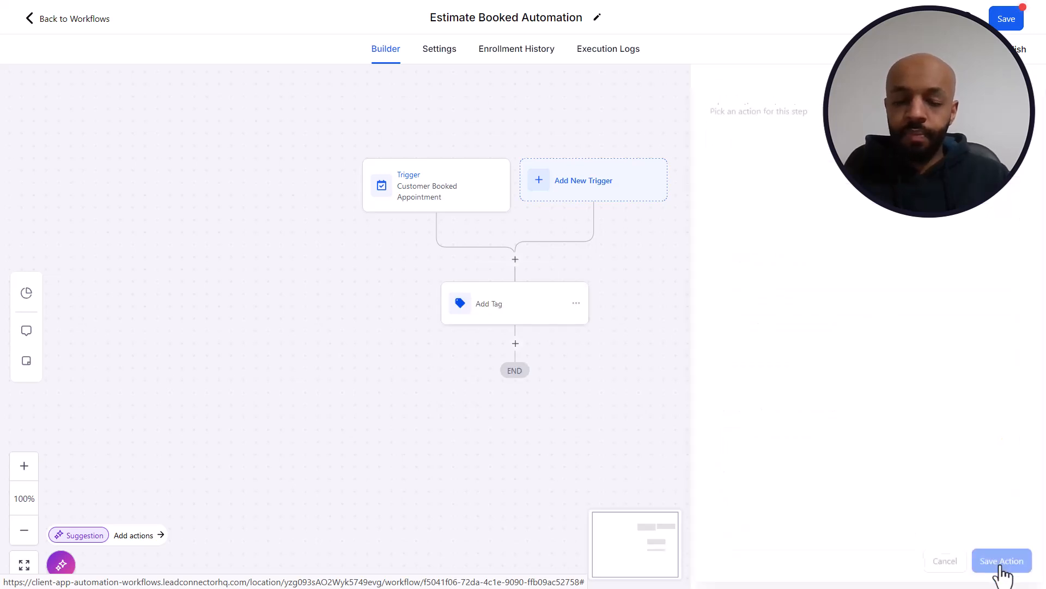
Add a Create/Update Opportunity action after the tag, using Sales Pipeline 2 and the Estimate Booked stage, and save it.
click(515, 344)
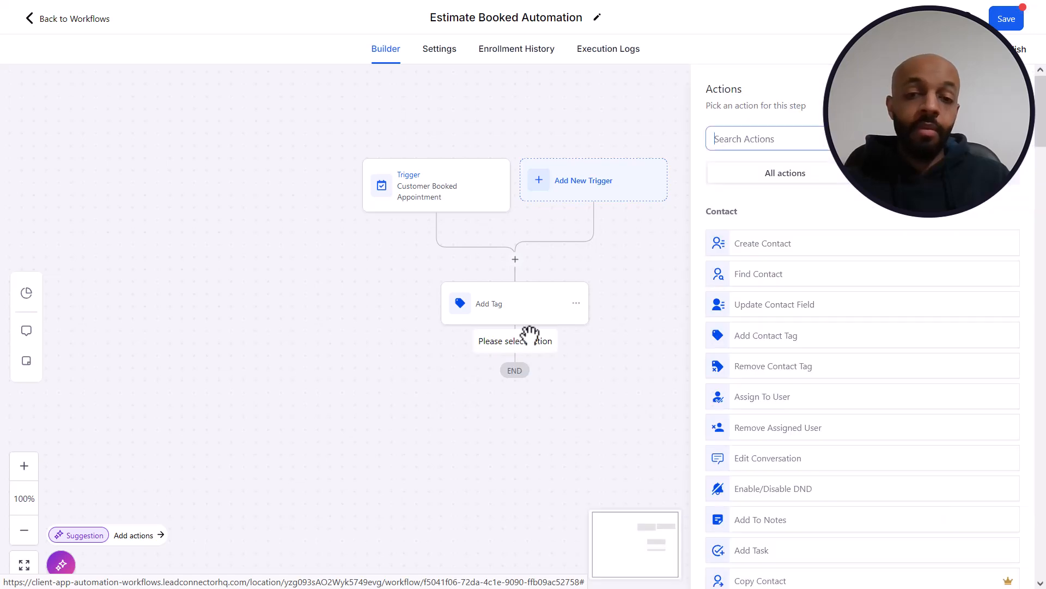
text(opp)
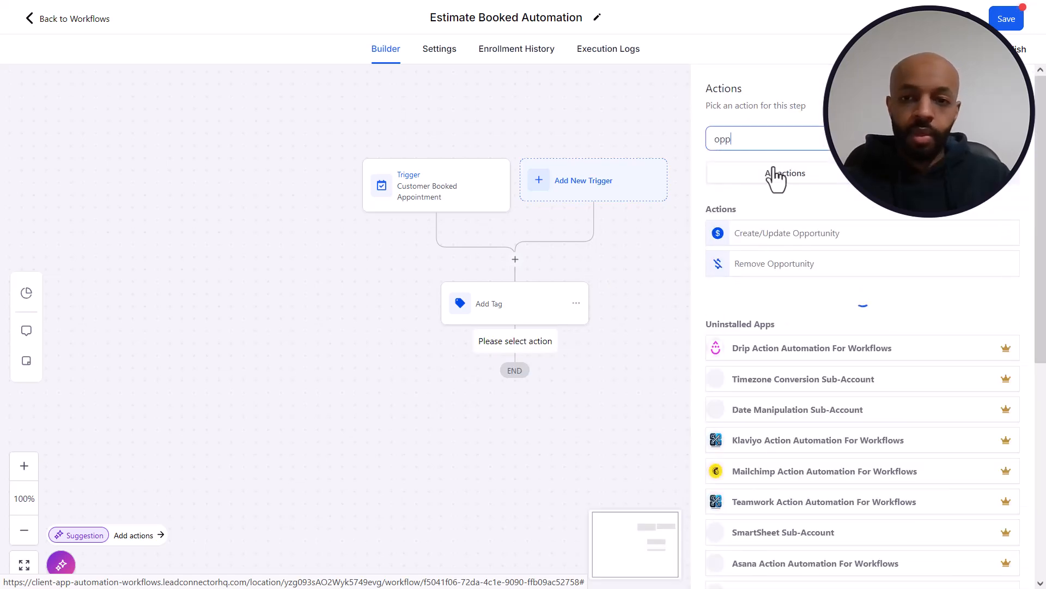
click(806, 235)
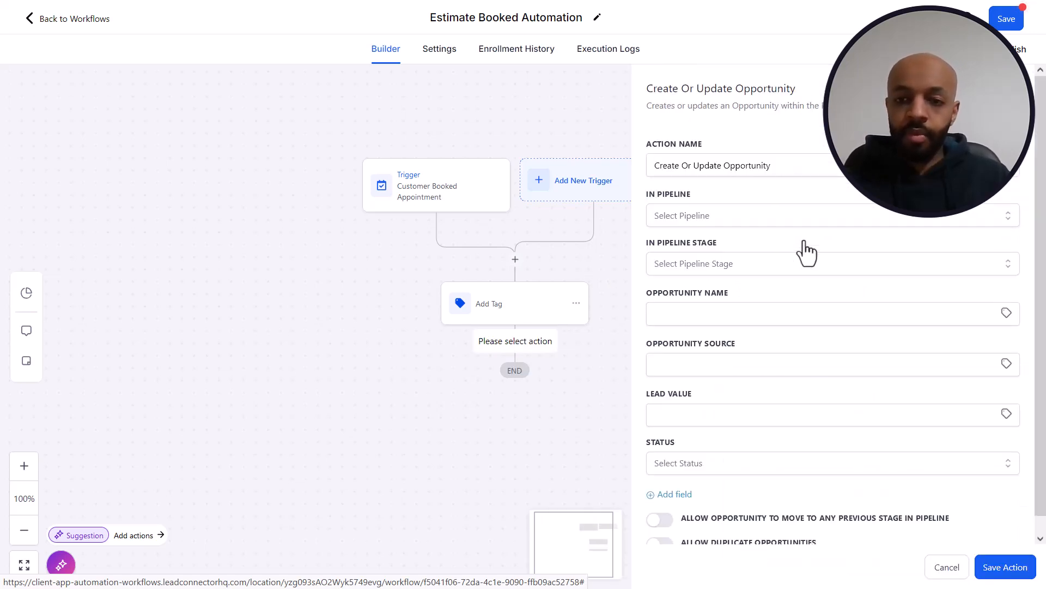
click(782, 221)
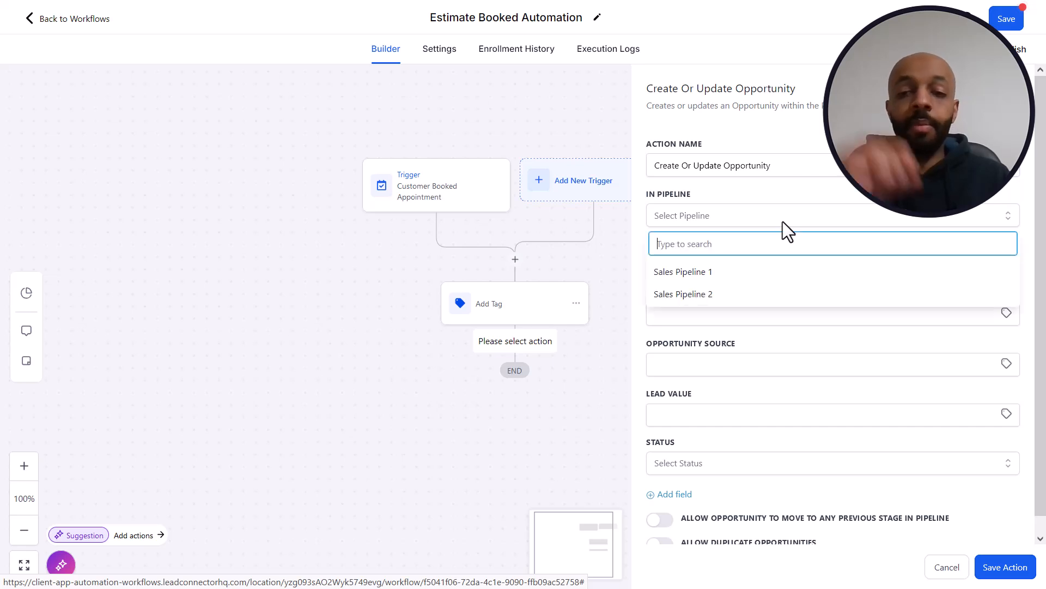
click(711, 294)
click(734, 259)
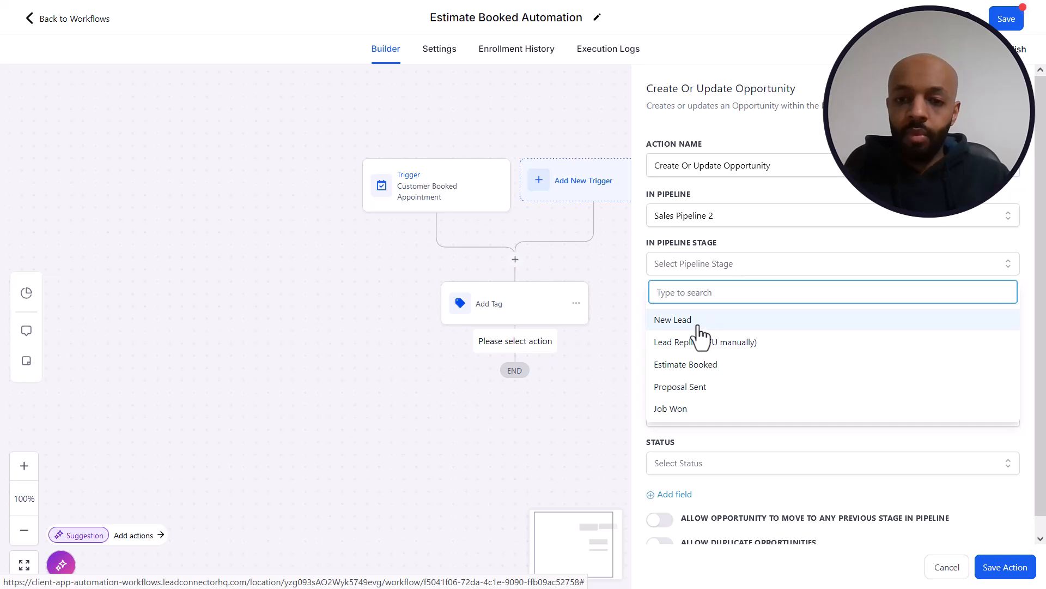
click(691, 365)
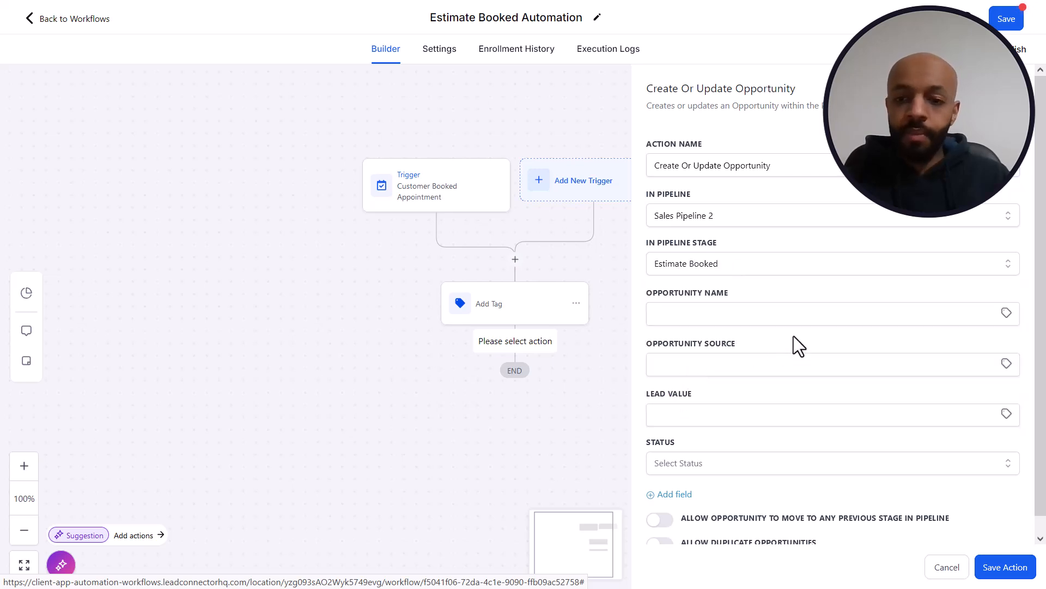
scroll(794, 336, down, 1)
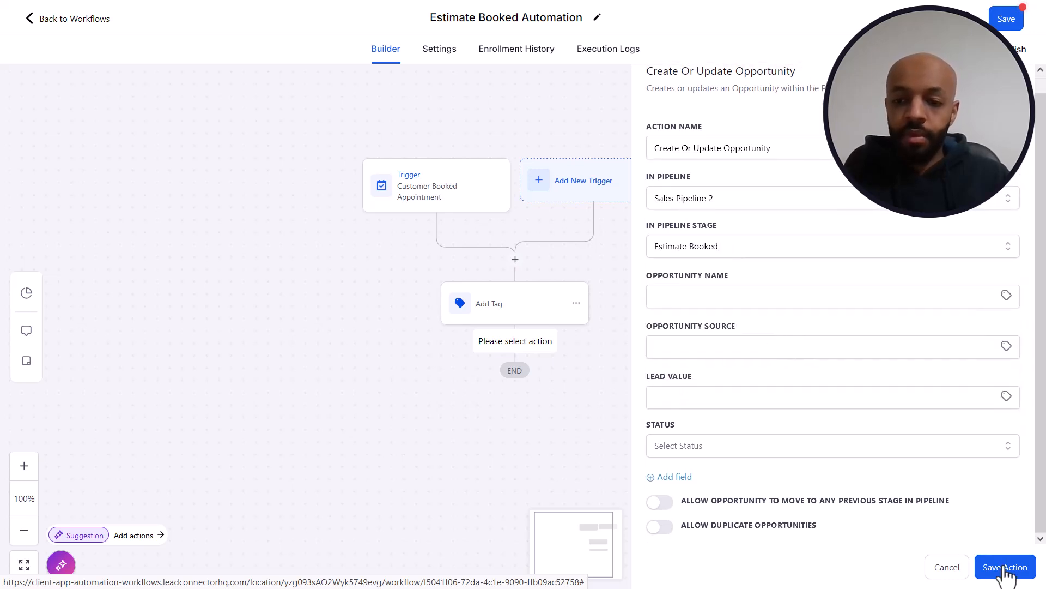
click(1006, 567)
Add a Send Internal Notification action after the opportunity action and set its type to Notification.
scroll(623, 315, down, 2)
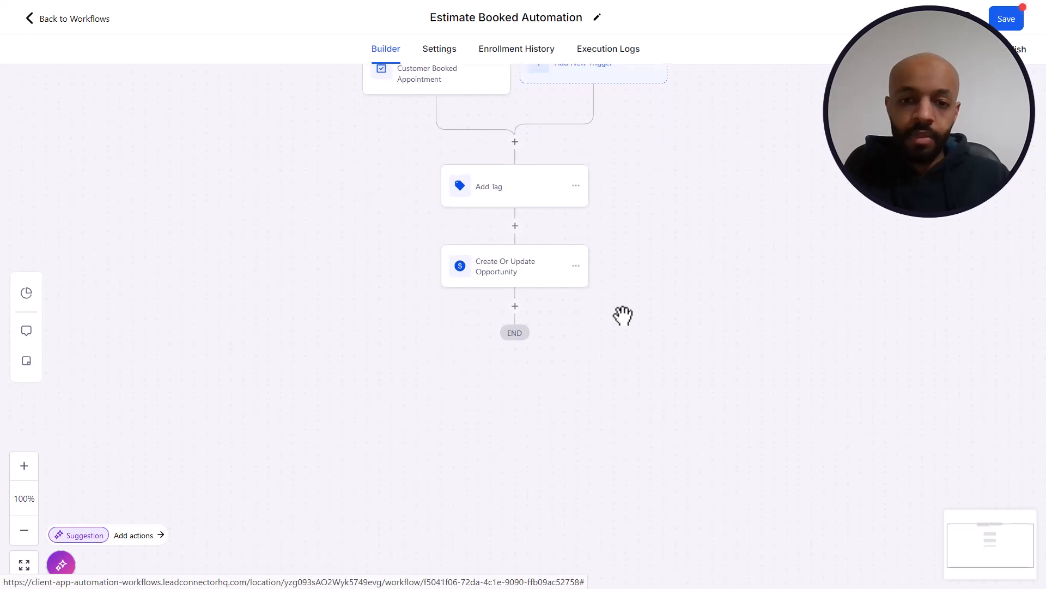
click(515, 299)
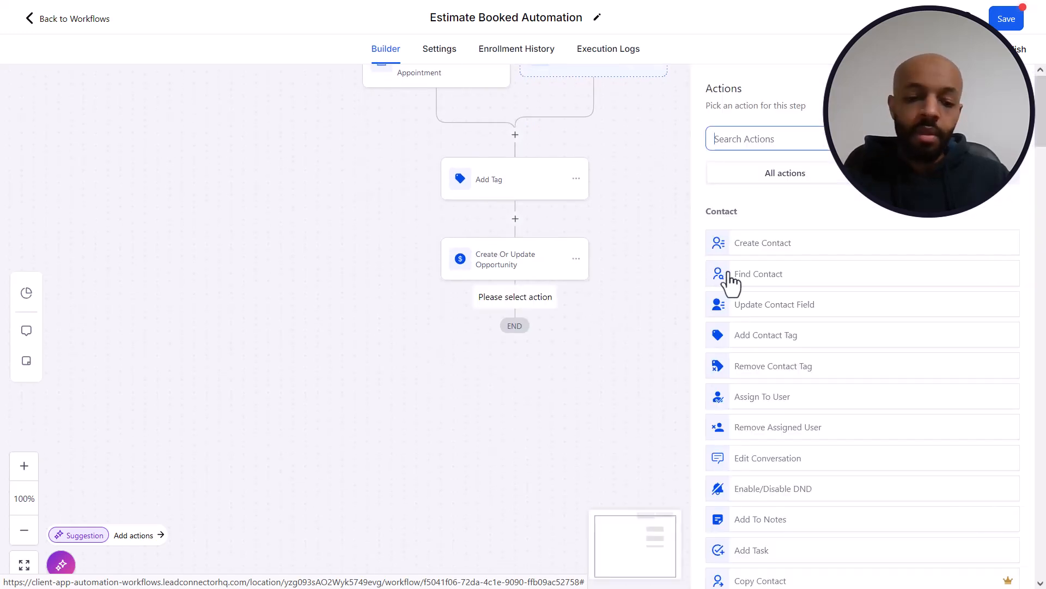
text(intern)
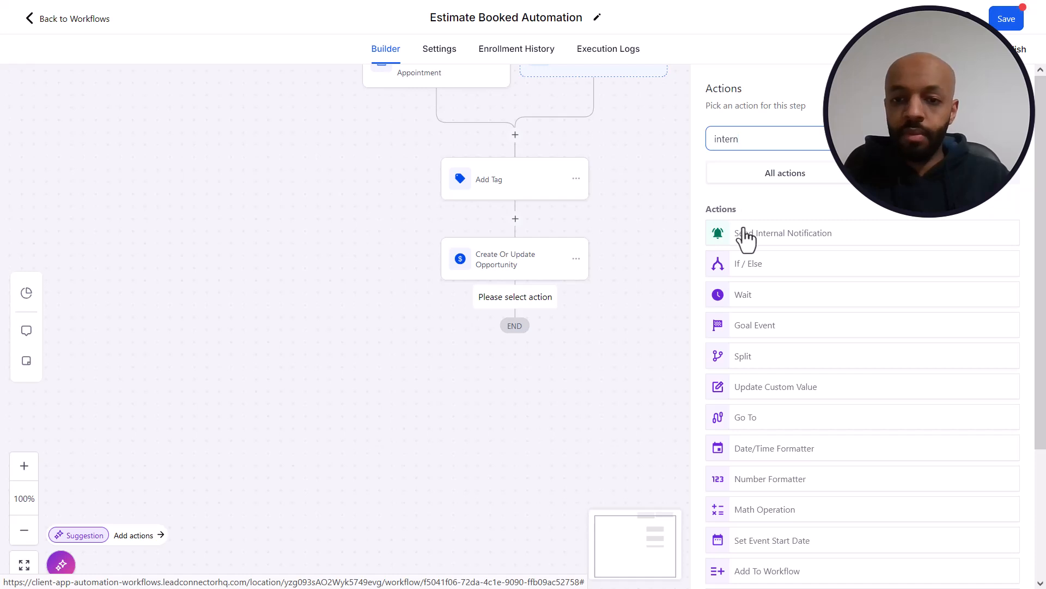
click(745, 234)
click(764, 224)
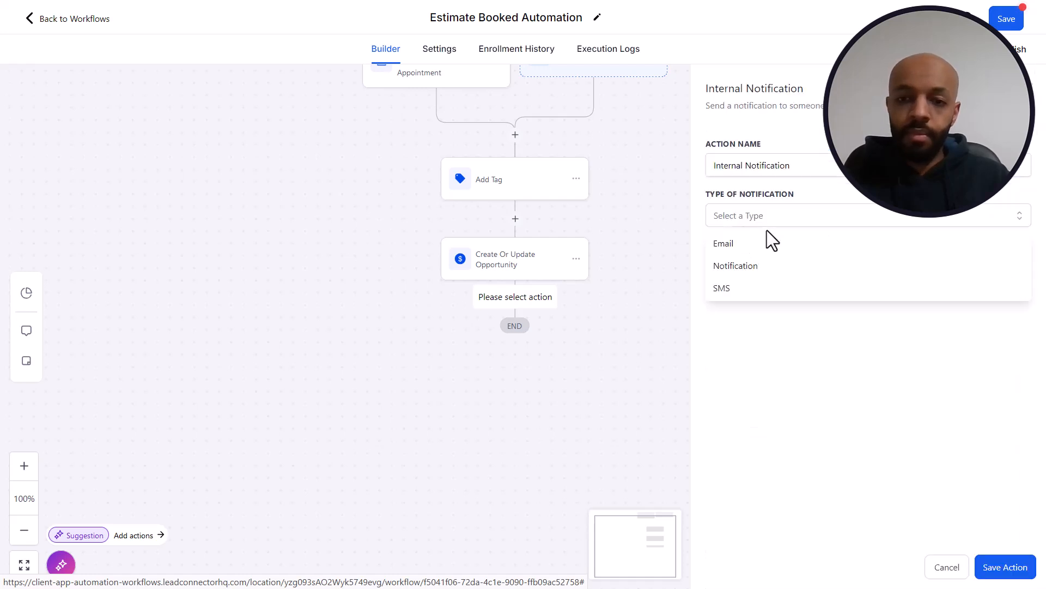
click(752, 265)
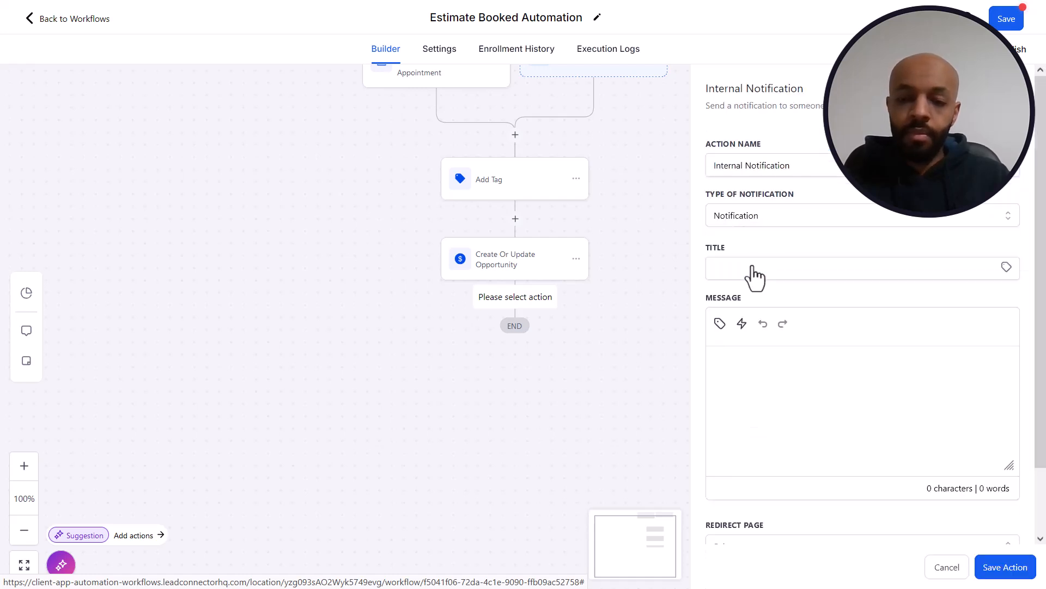
click(760, 215)
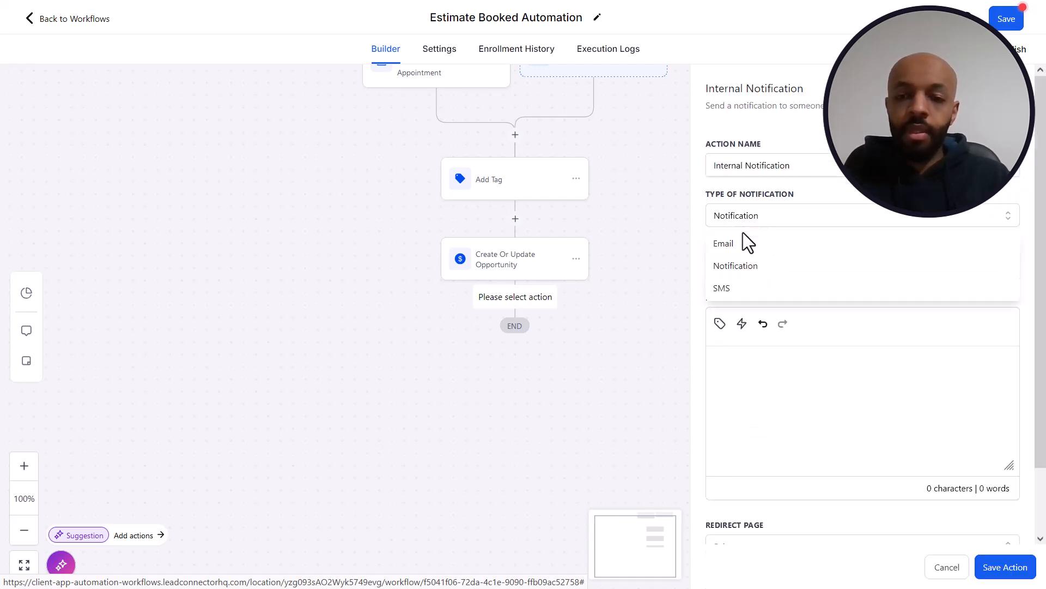
click(741, 267)
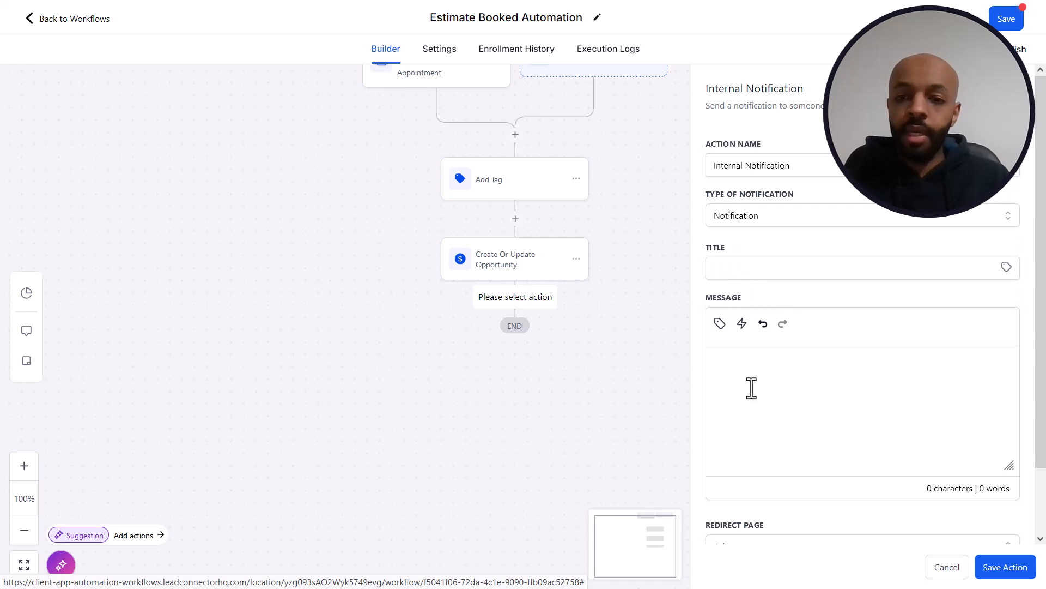
Title the internal notification "Estimate Booked".
click(744, 274)
text(Estima)
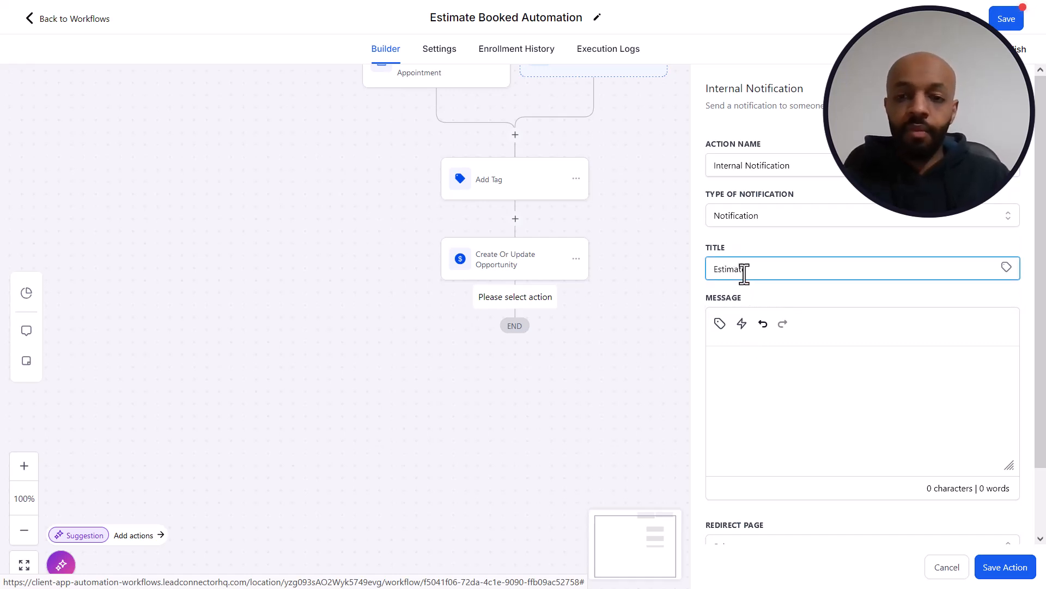
text(te Booked)
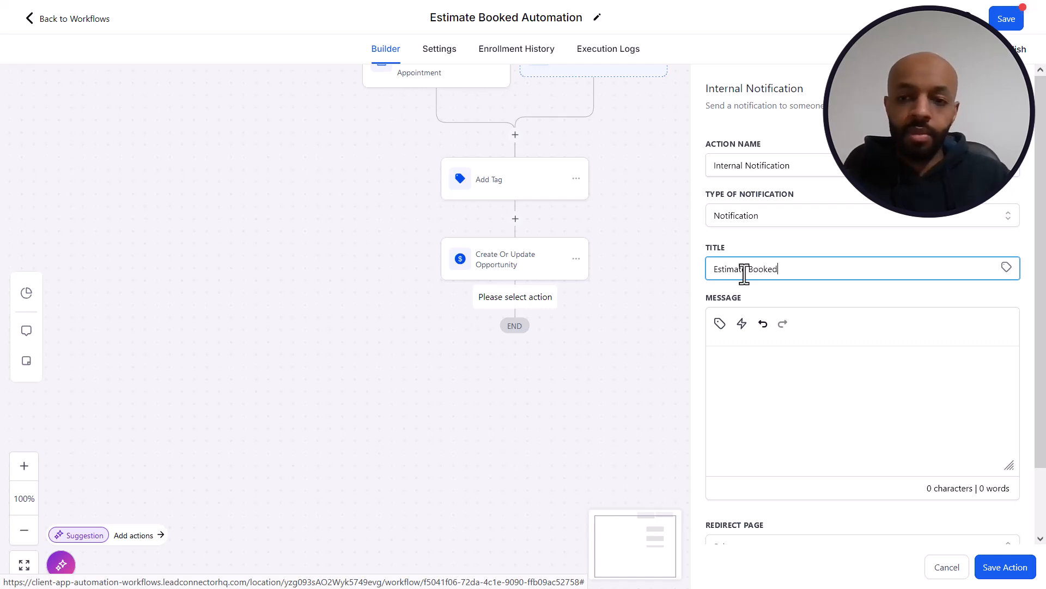
Write the notification message "{{contact.first_name}} booked an estimate for {{appointment.start_time}}", inserting the contact first name and appointment start date time as custom values.
click(720, 324)
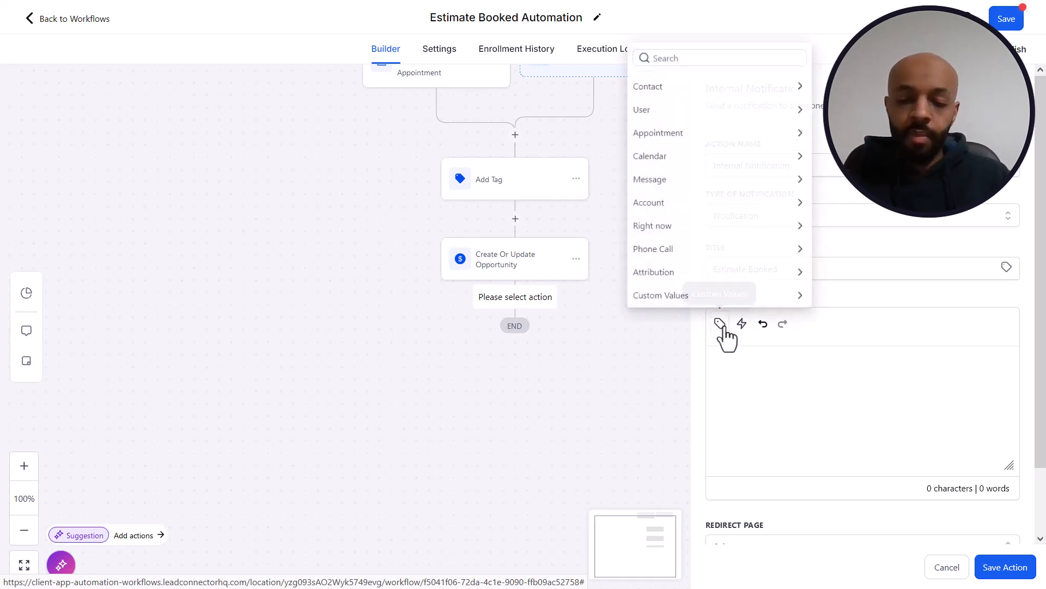
click(793, 84)
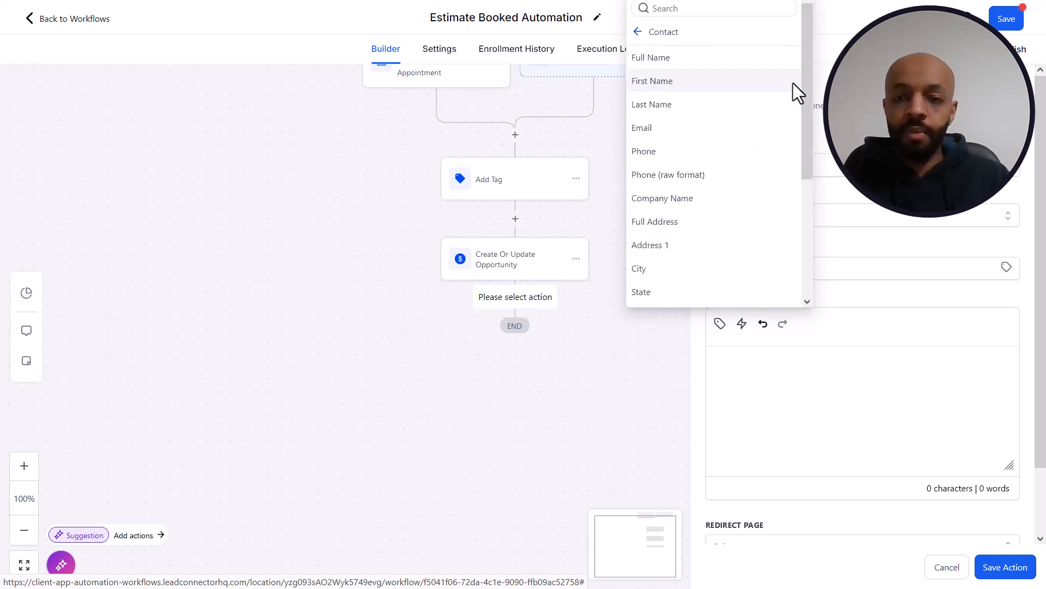
click(746, 83)
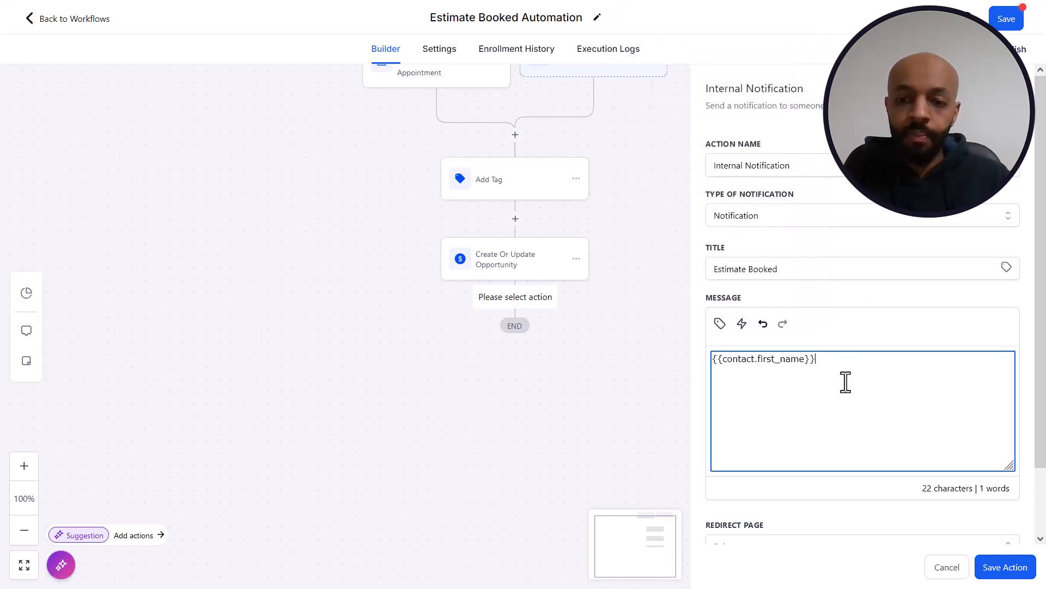
text(booke)
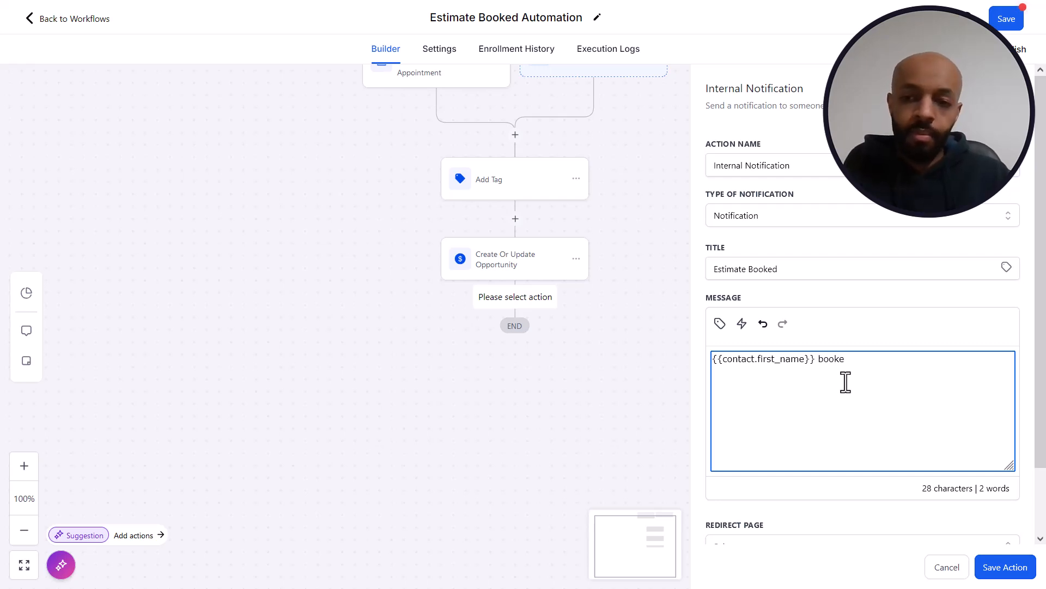
text(d an estima)
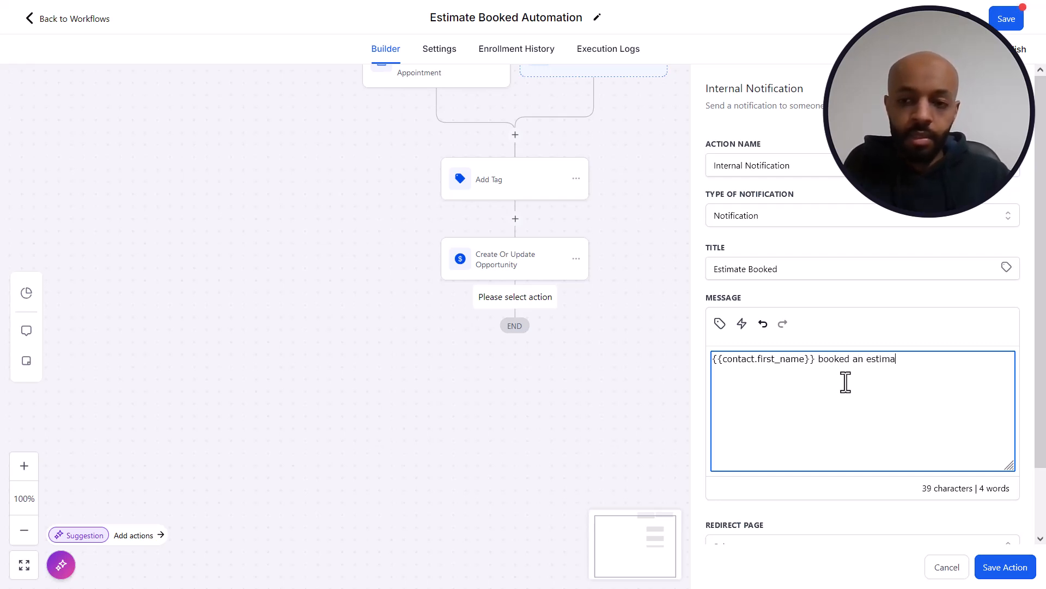
text(te for)
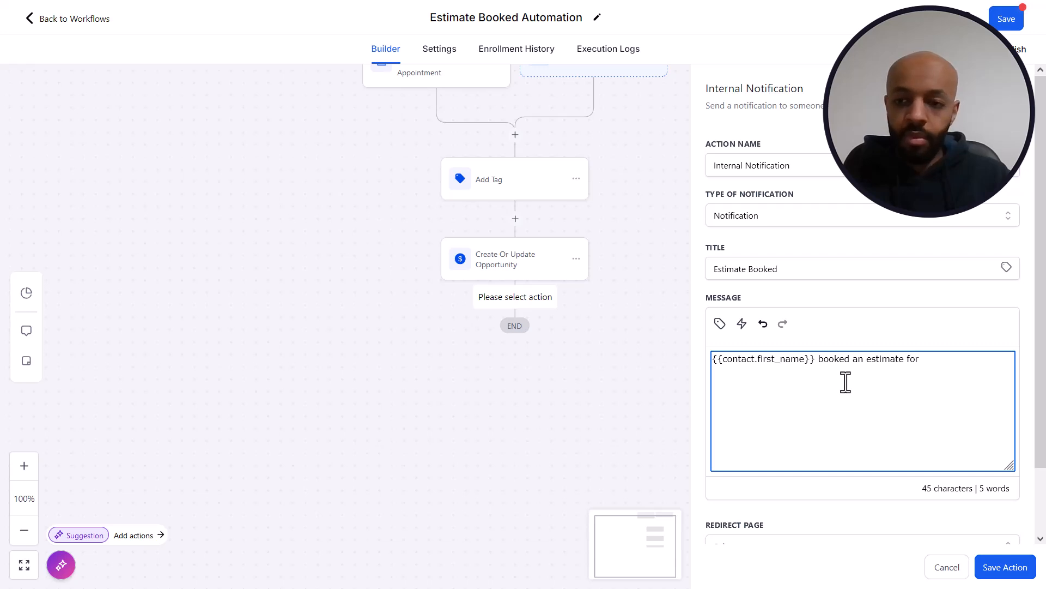
click(720, 323)
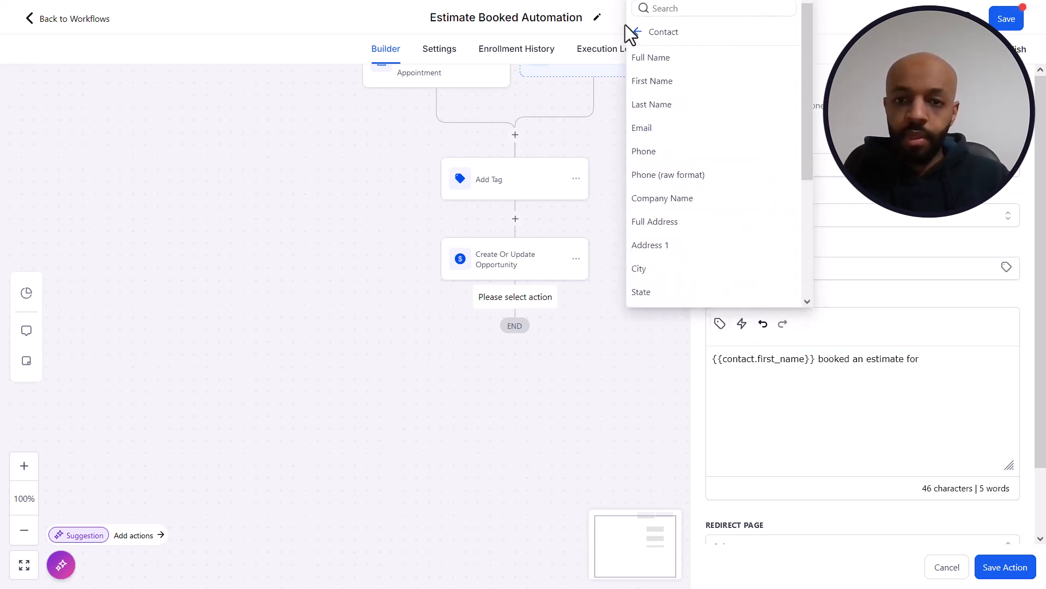
click(639, 33)
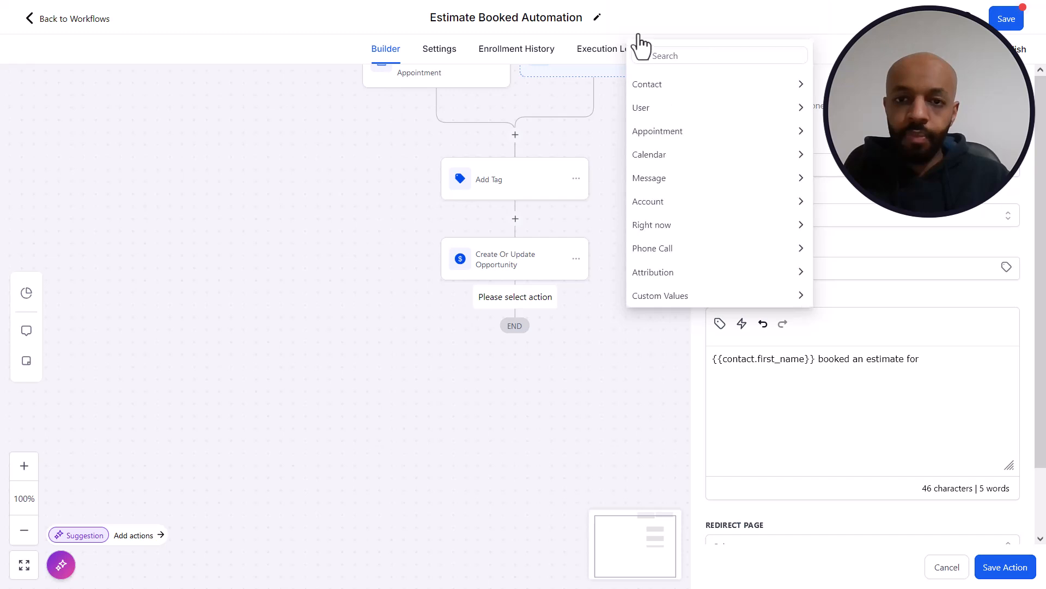
click(774, 131)
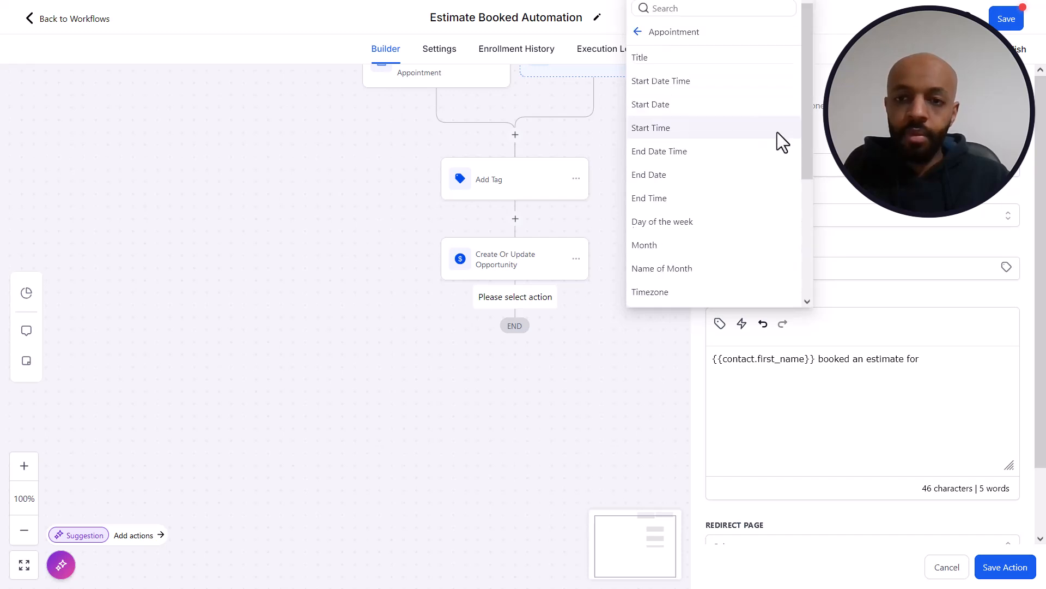
click(675, 87)
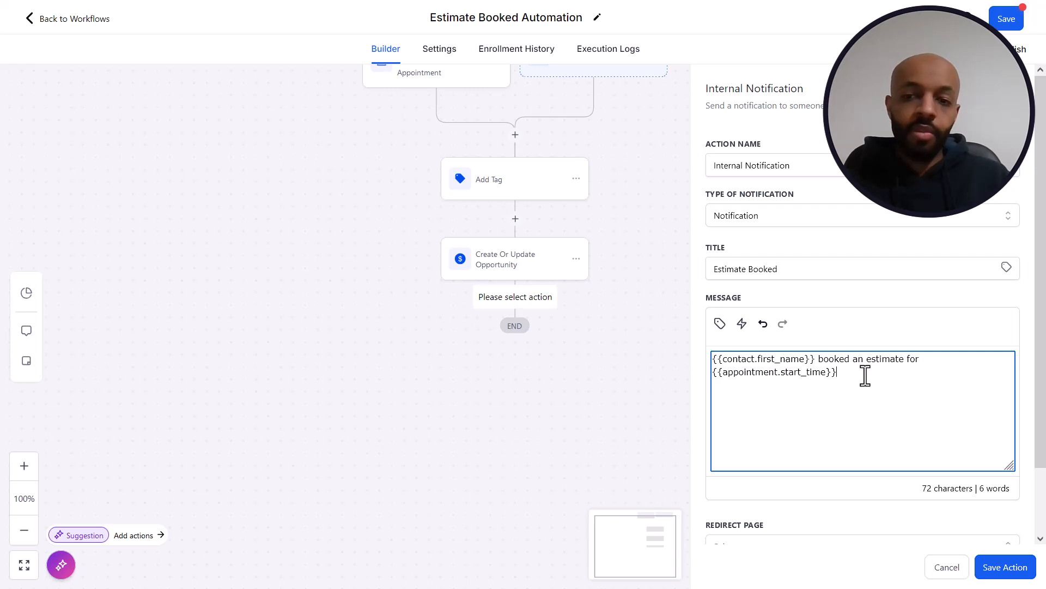
Set the notification's redirect page to Contact and its recipient to User assigned to the contact, and save the action.
click(1003, 567)
scroll(858, 395, down, 3)
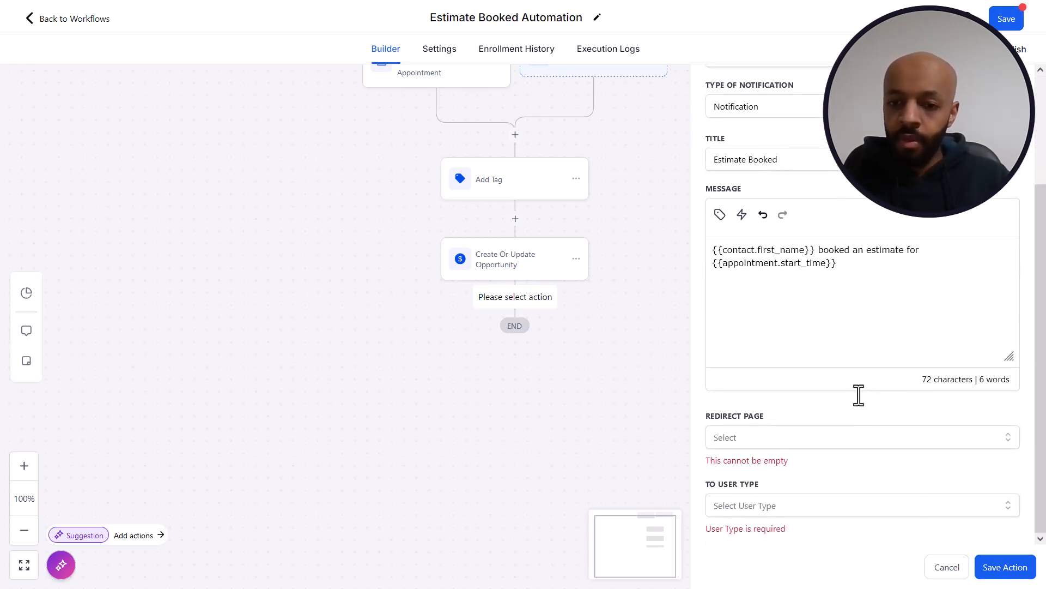
click(861, 441)
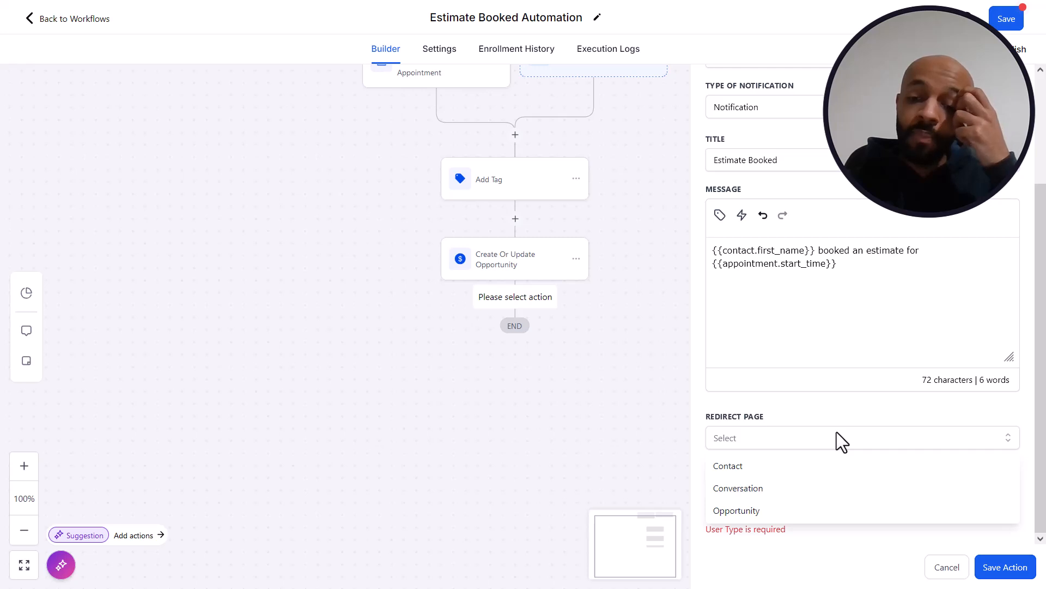
click(747, 470)
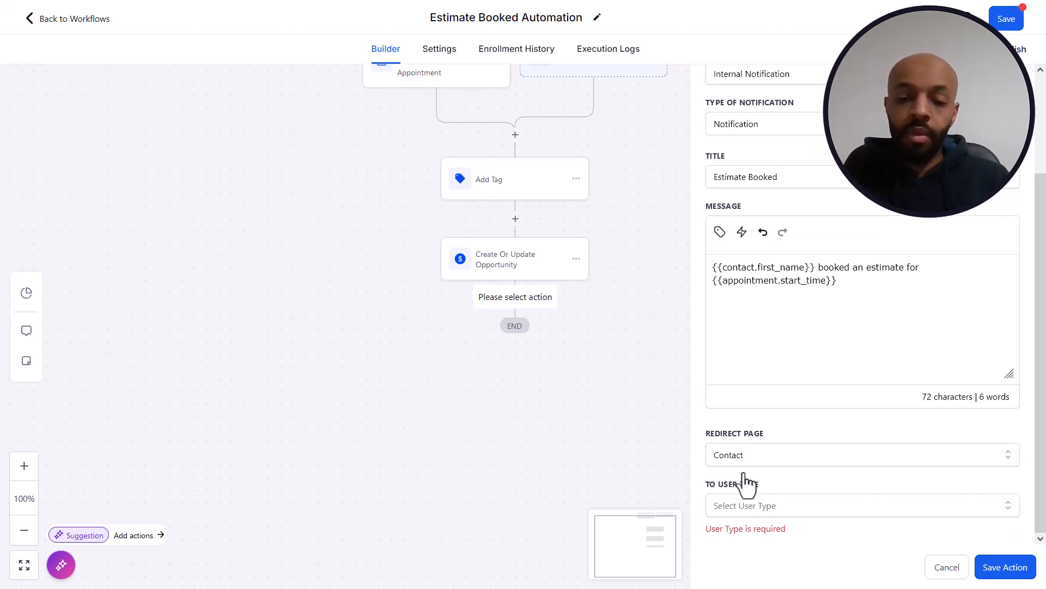
click(779, 499)
scroll(834, 357, down, 1)
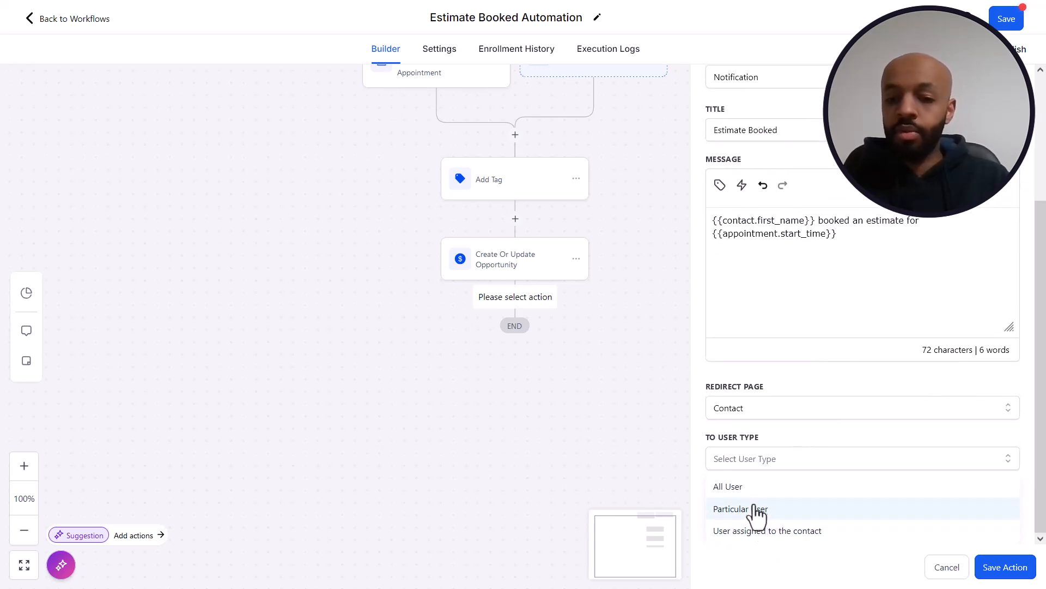
click(752, 510)
click(753, 507)
click(766, 406)
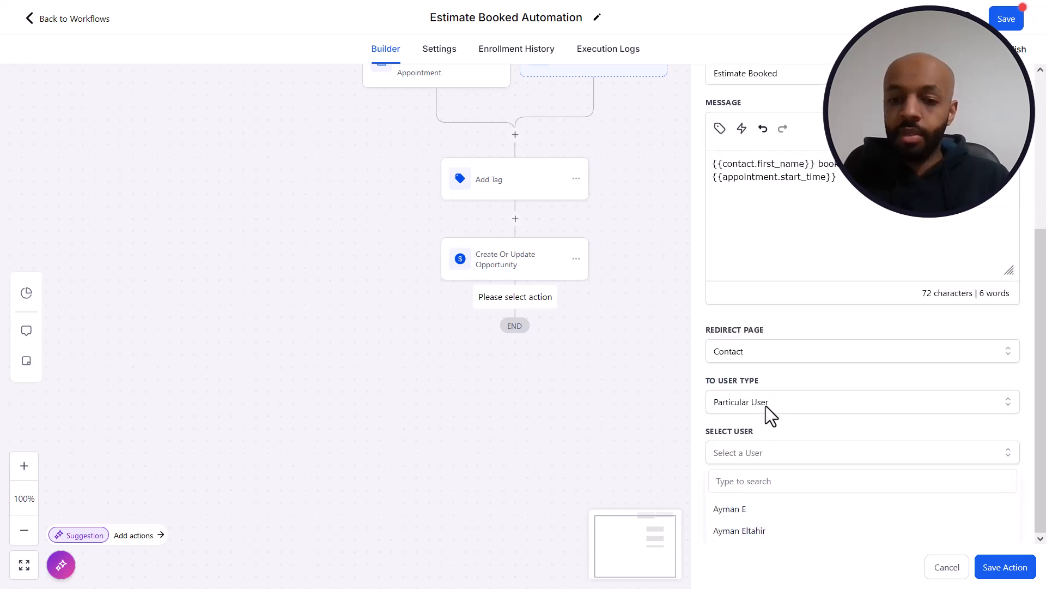
click(753, 527)
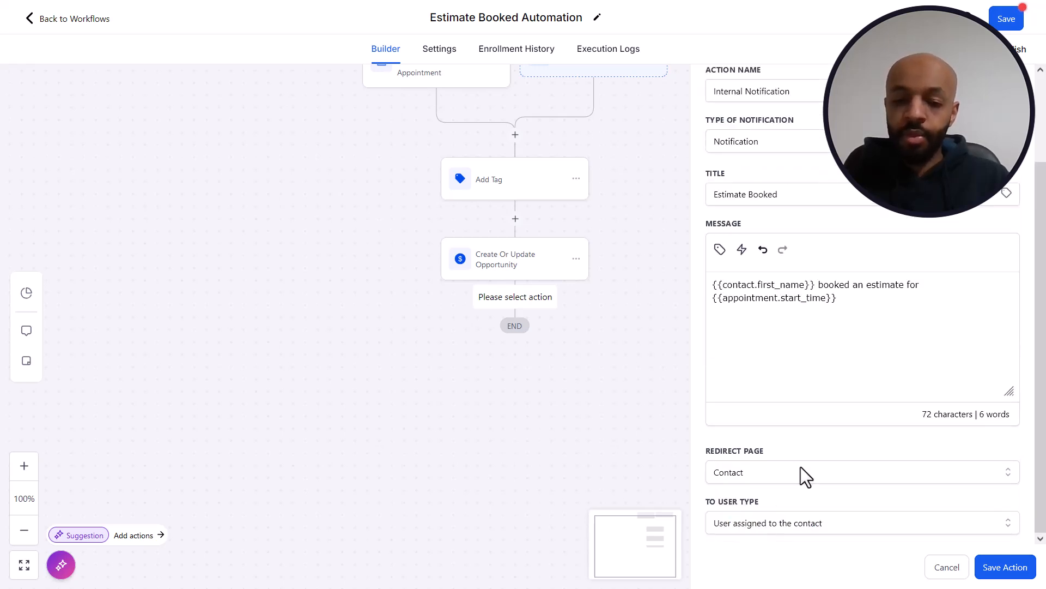
click(997, 568)
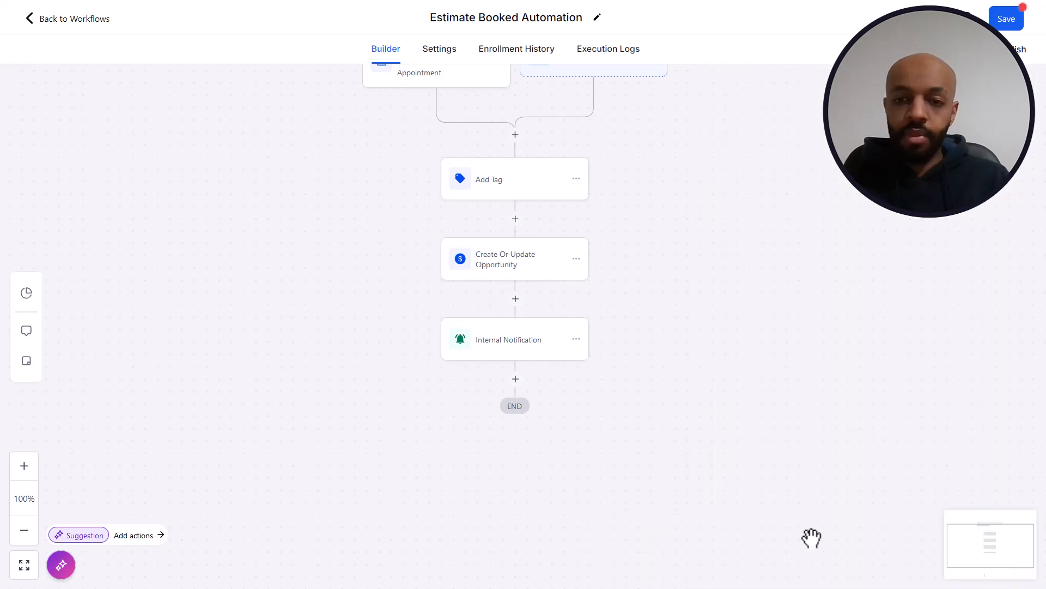
Add a Send SMS action after the notification: "Hey {{contact.first_name}}, Thanks for booking an estimate. I'll see you on {{appointment.start_time}}!" and save it.
click(515, 379)
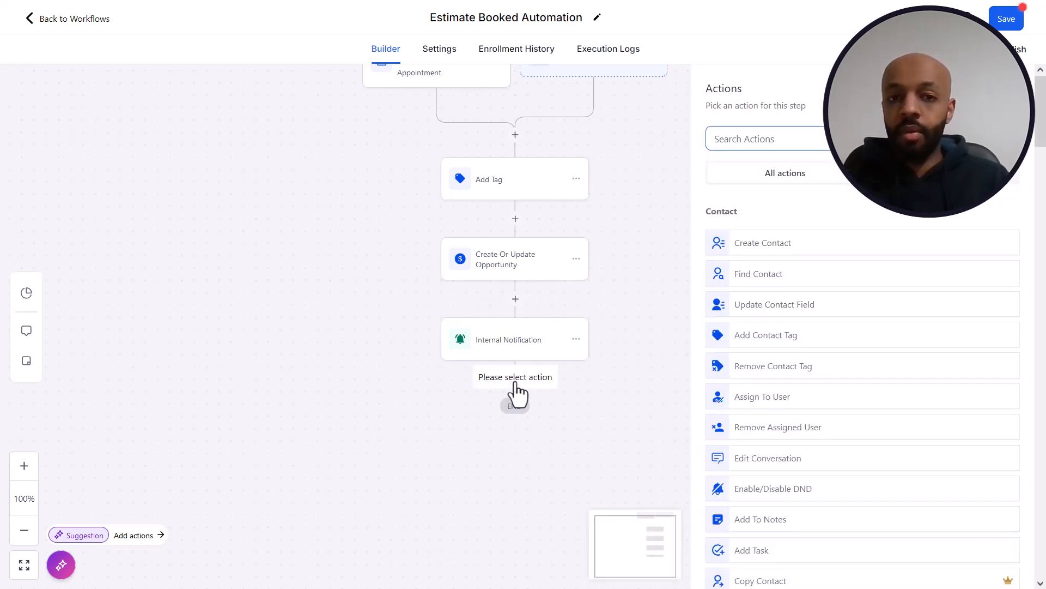
text(sms)
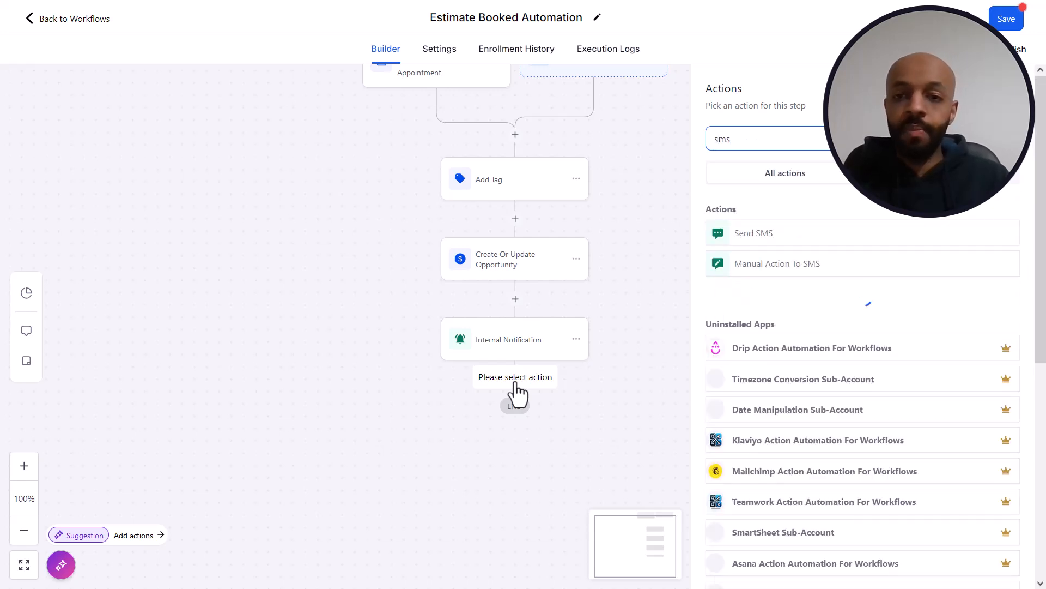
click(766, 235)
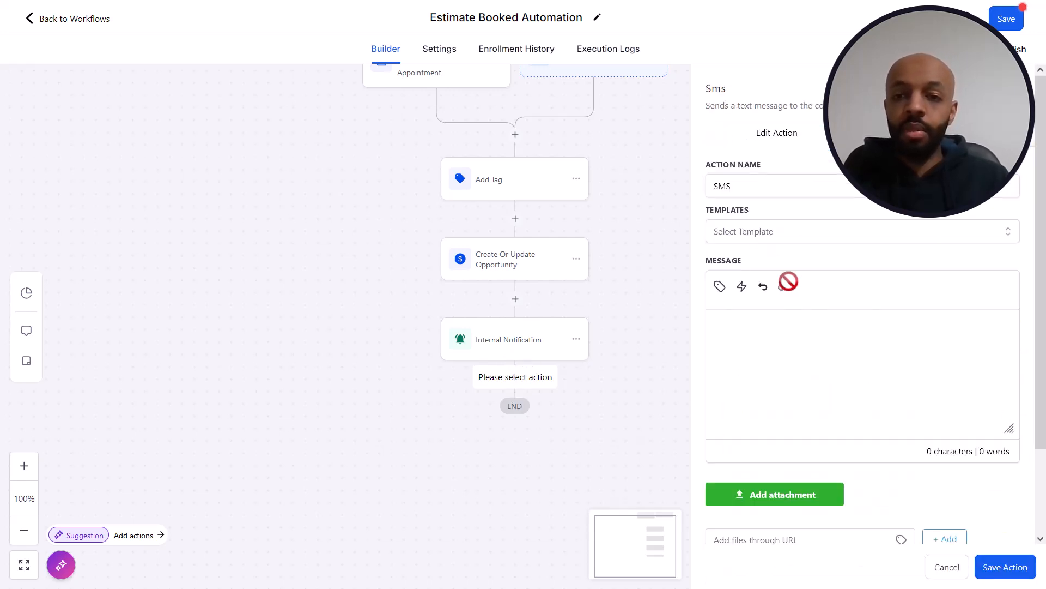
click(804, 343)
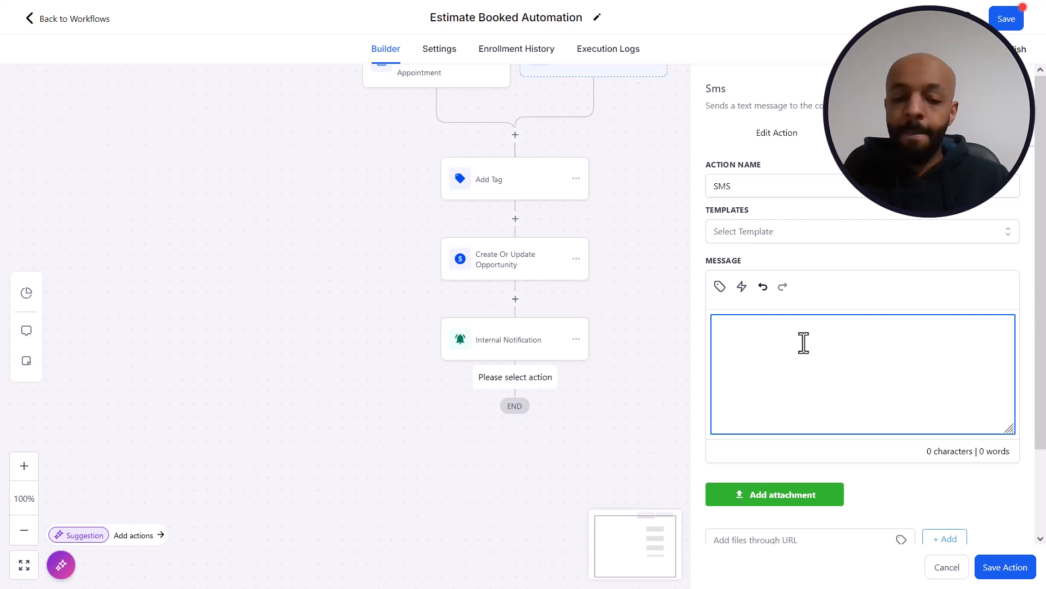
text(Hey {{contact.first_name}},  Thanks for booking an estimate.  I'll see you on {{appointment.start_time}}!)
click(1000, 476)
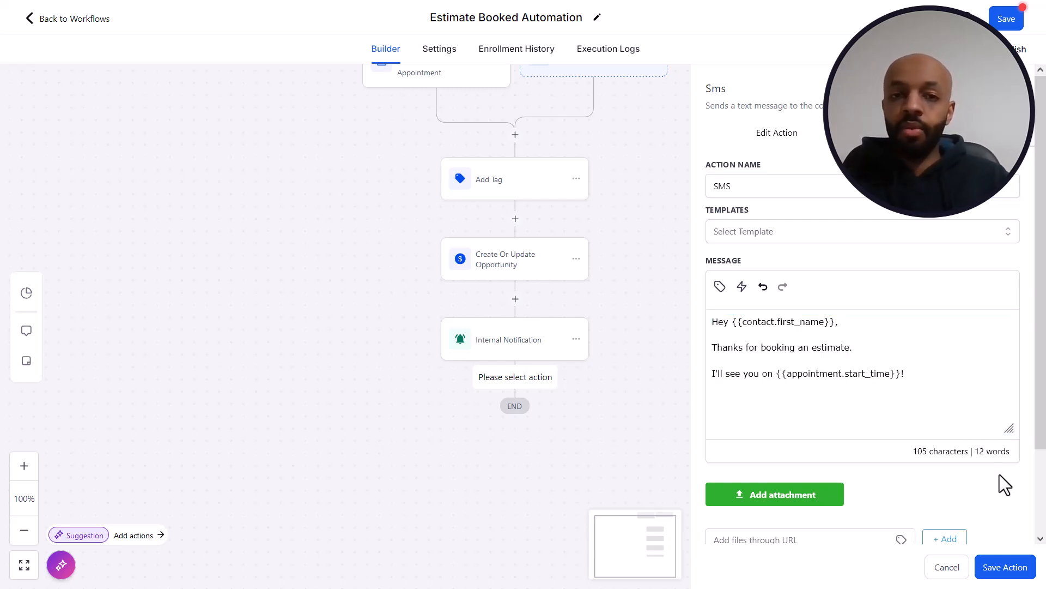
click(1007, 567)
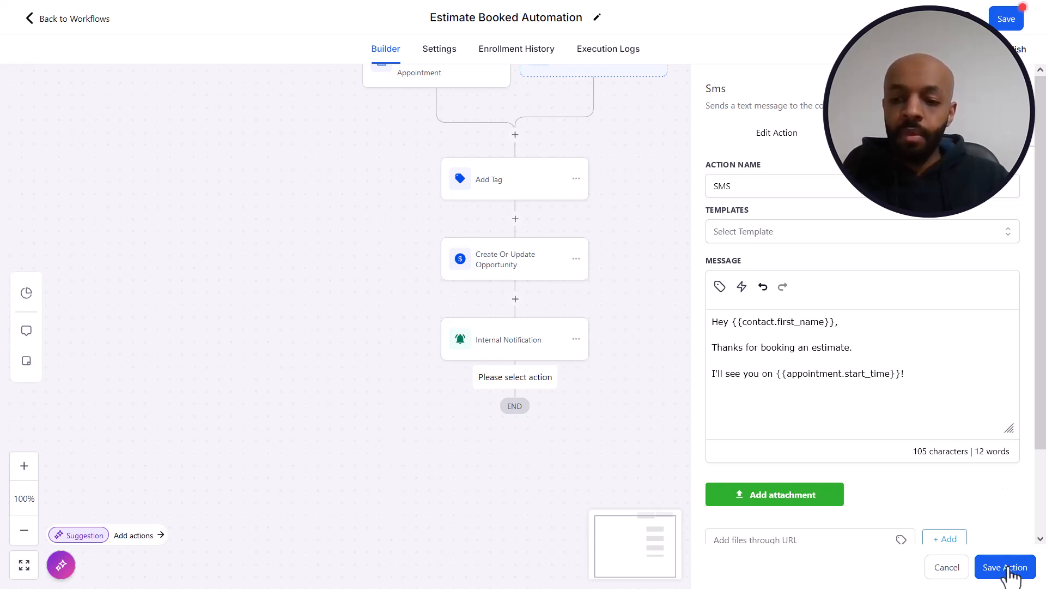
drag(847, 359, 822, 311)
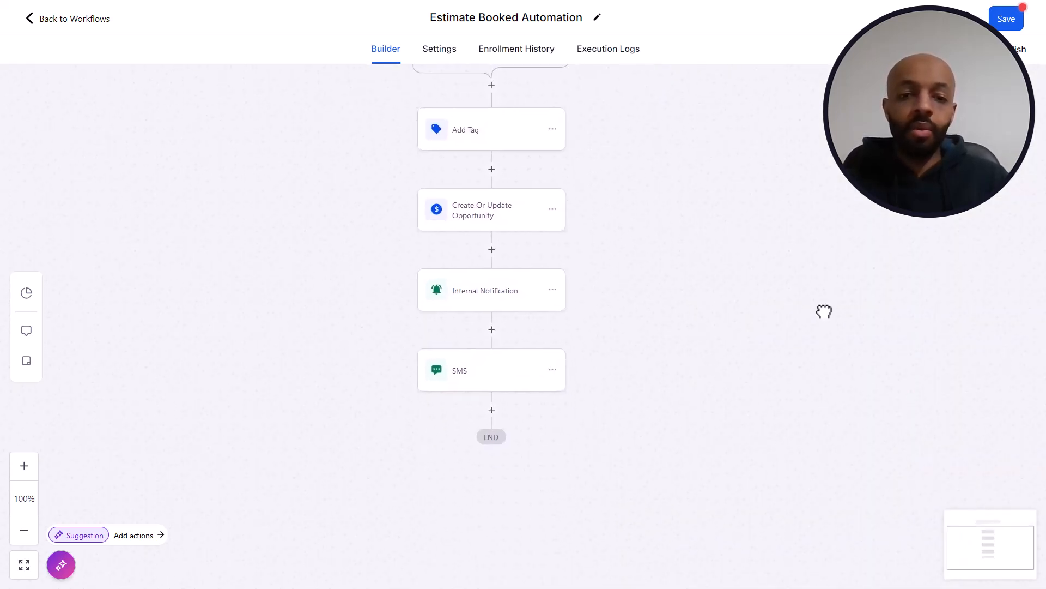
click(492, 409)
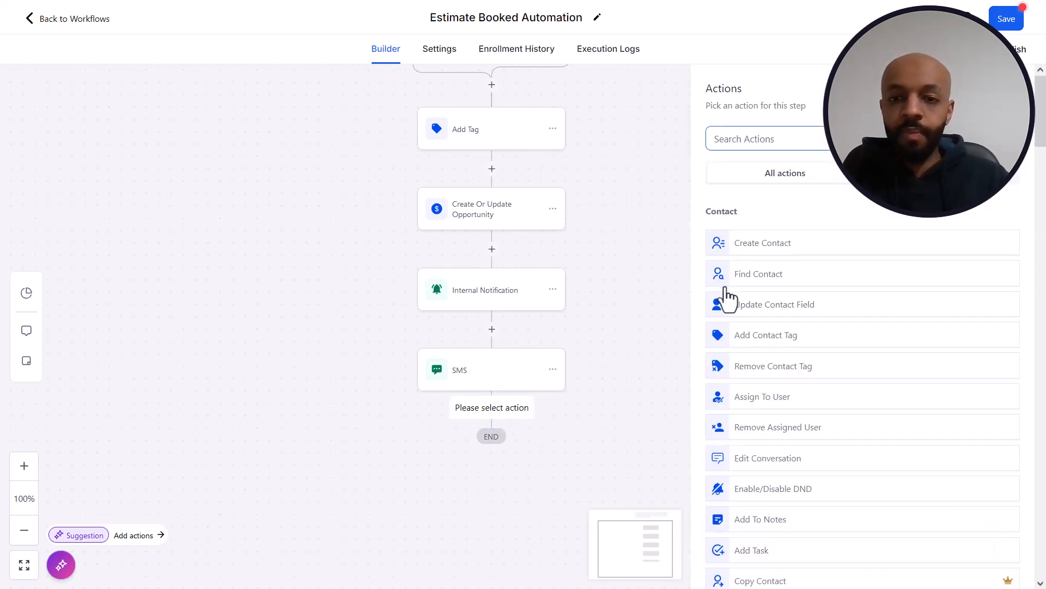
text(email)
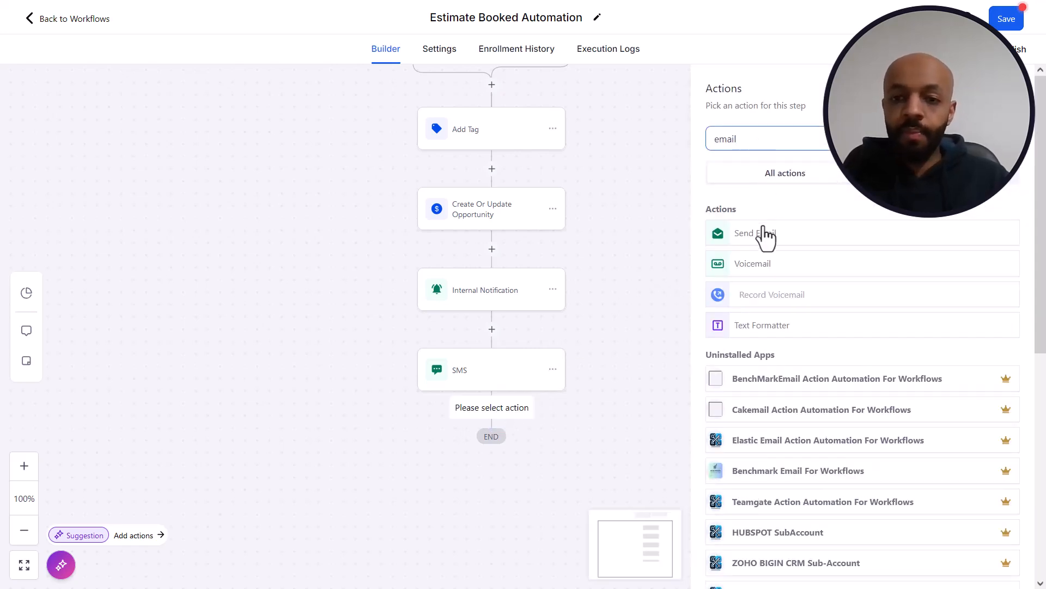
click(765, 235)
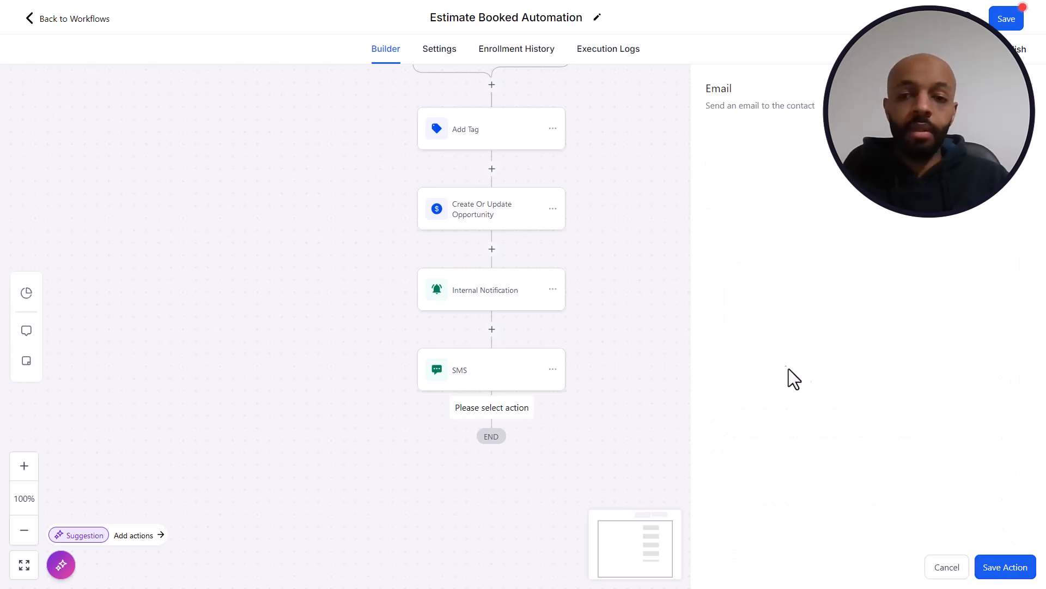
click(948, 568)
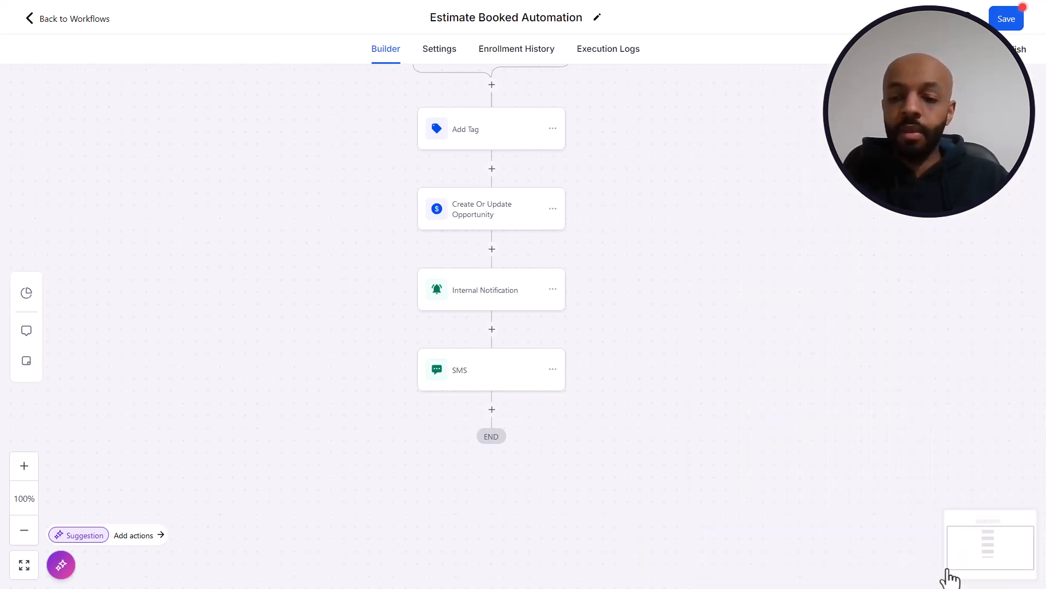
Add a Wait action after the confirmation SMS that holds until 3 days before the Event / Appointment time, and save it.
scroll(654, 273, down, 1)
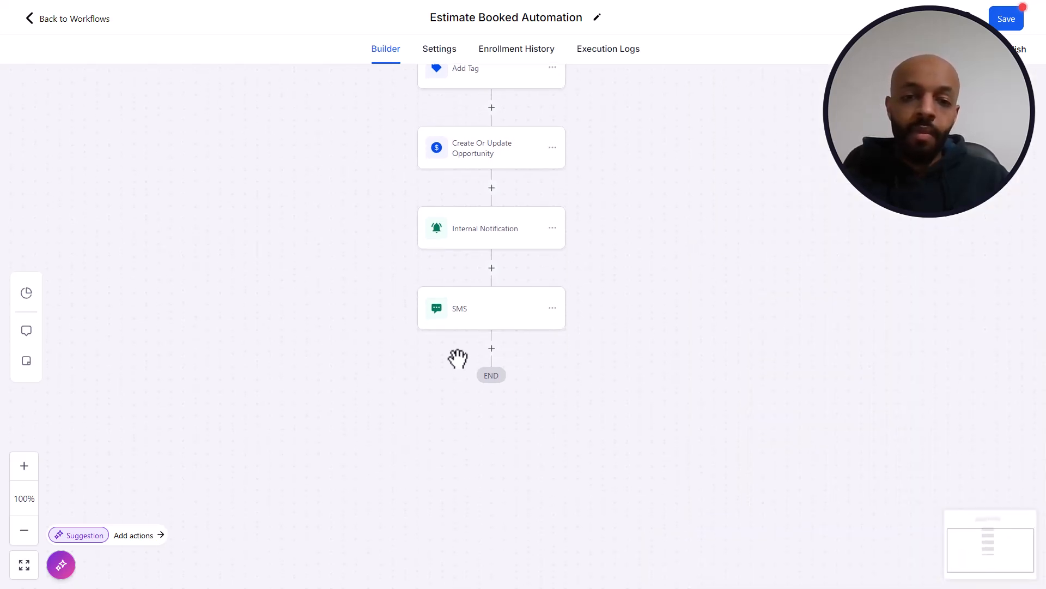
click(493, 349)
text(wait)
click(747, 237)
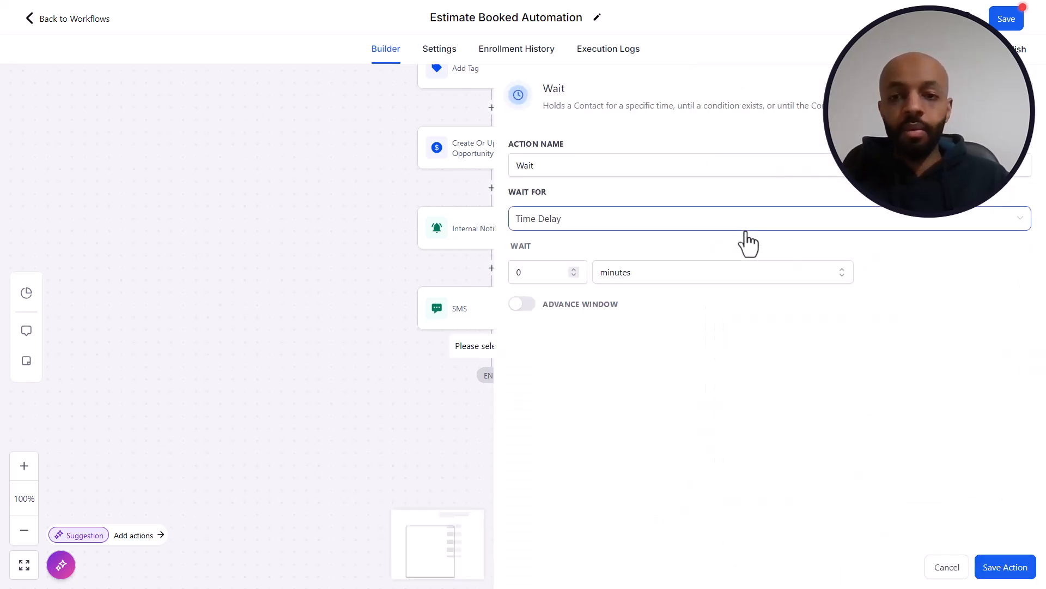
click(611, 224)
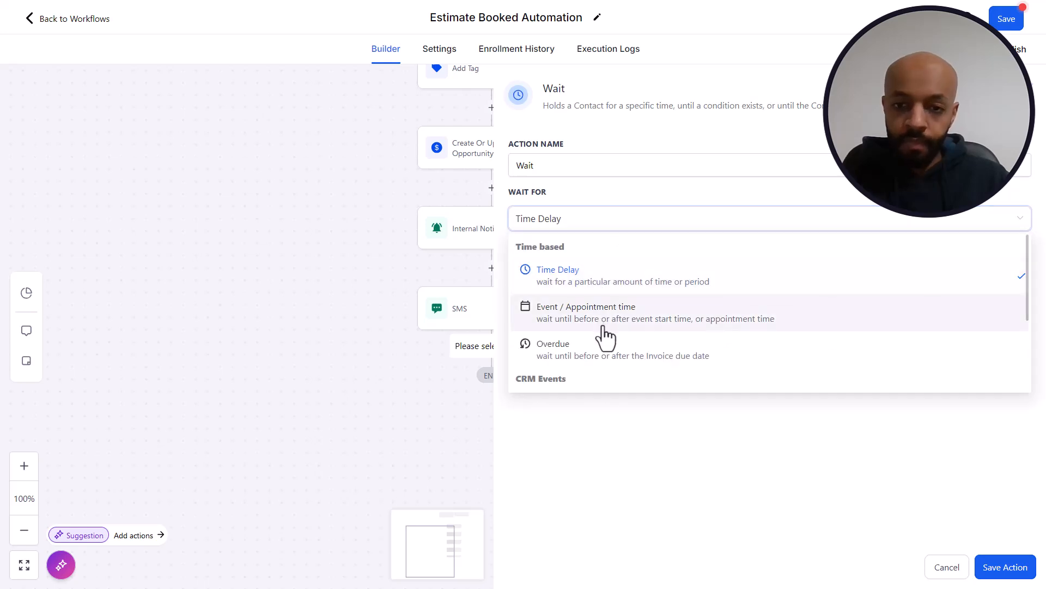
click(602, 323)
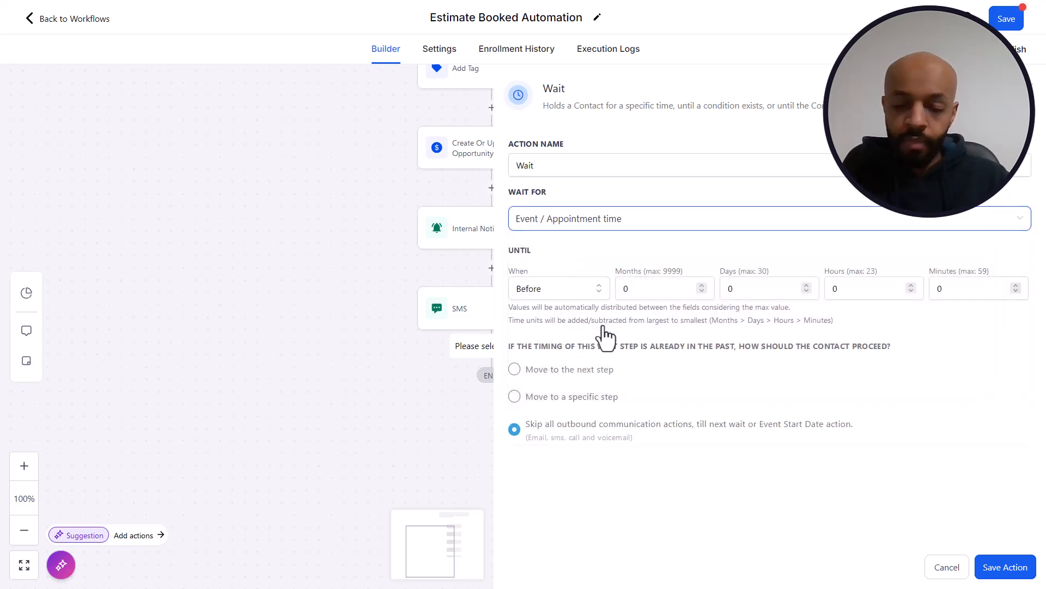
click(752, 294)
text(3)
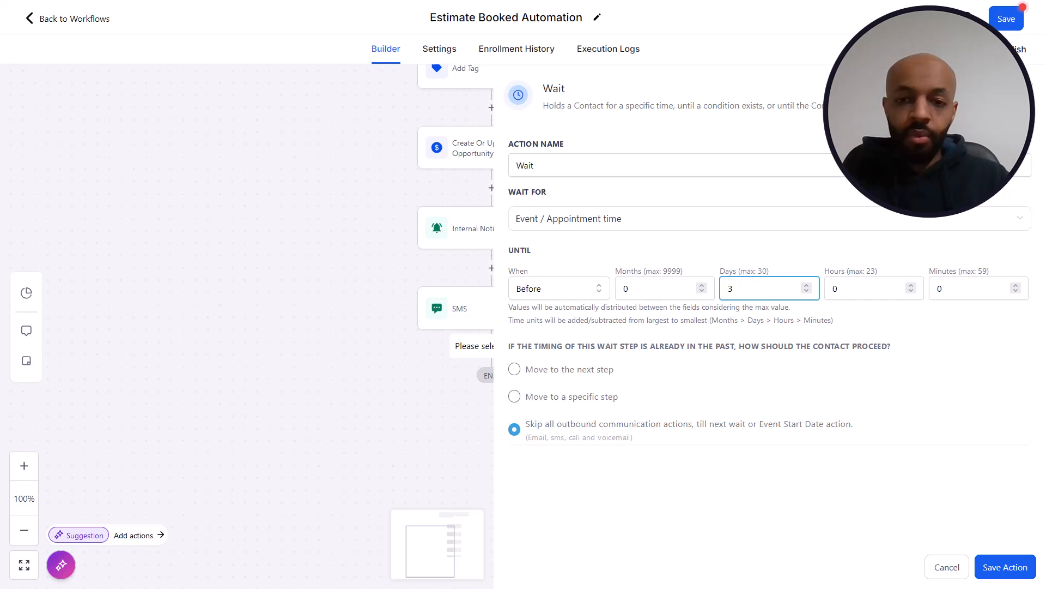
click(712, 260)
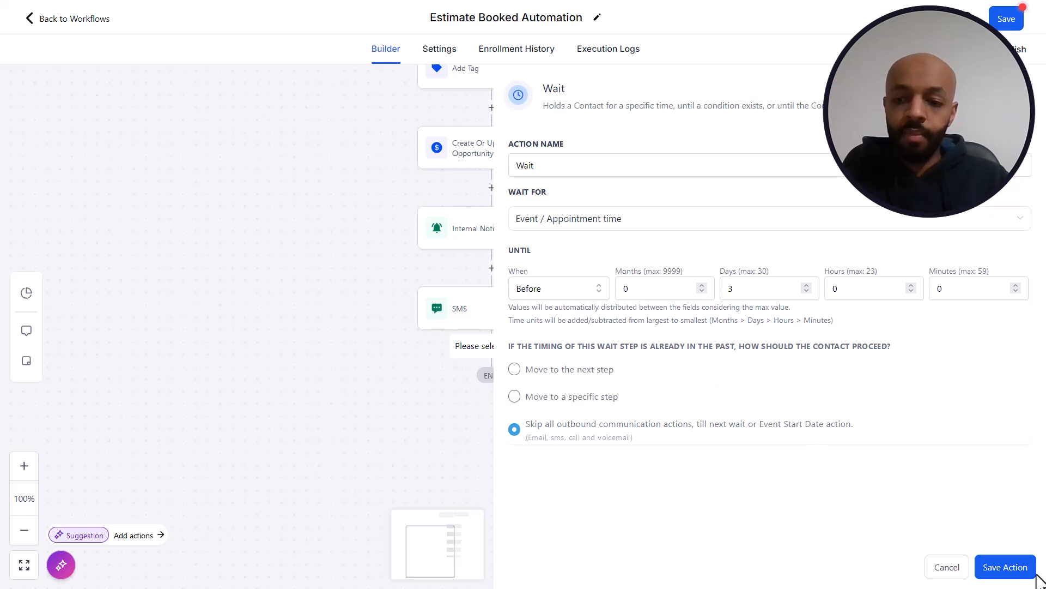
click(1005, 567)
Add a Send SMS action after the wait: "Hey, just reminding you of your estimate." with {{appointment.start_time}} below it, and save it.
scroll(765, 383, down, 2)
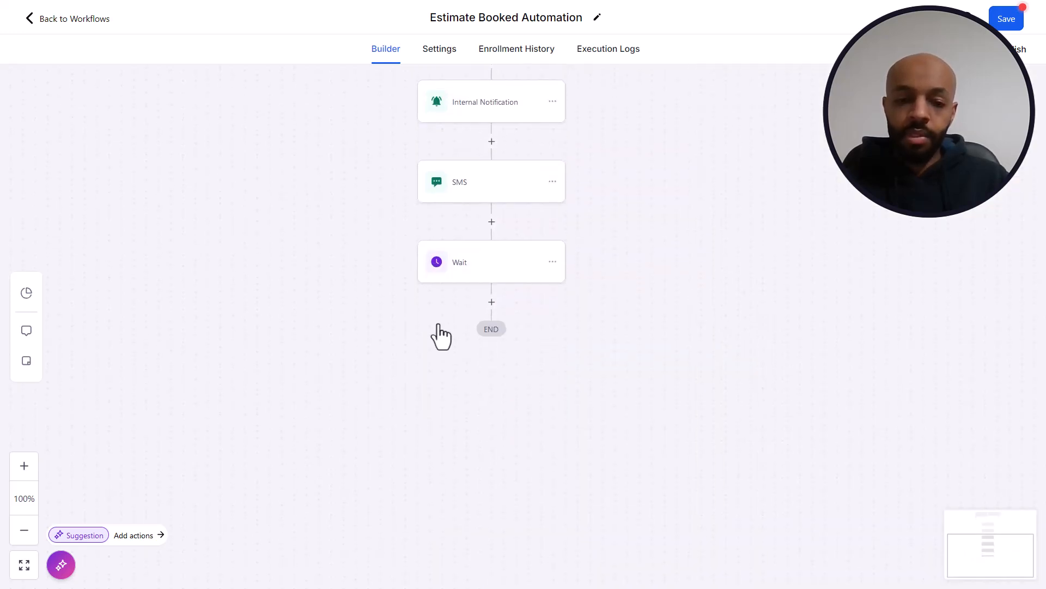
click(492, 302)
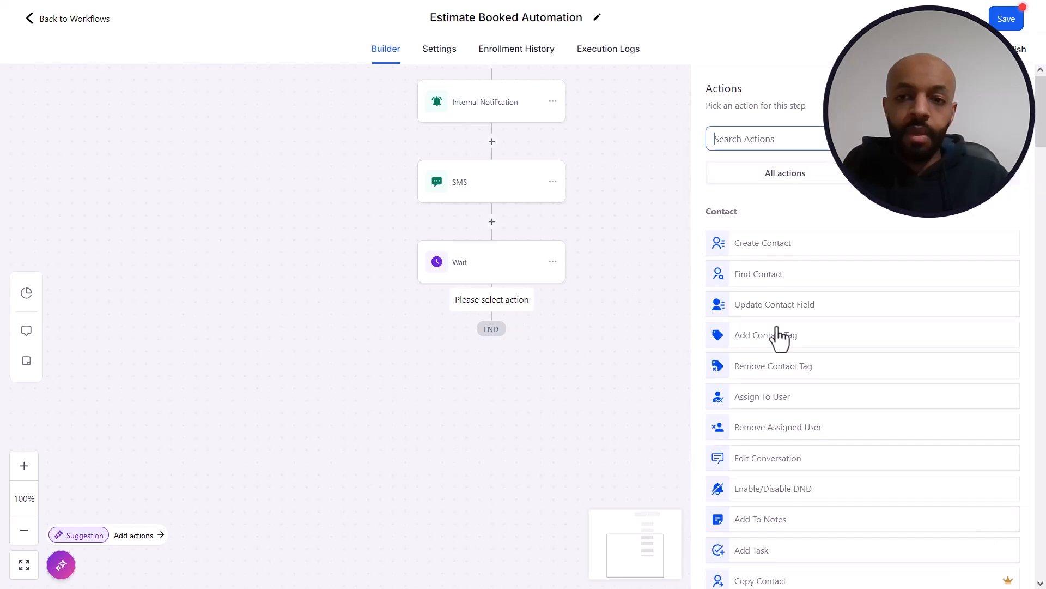
text(sms)
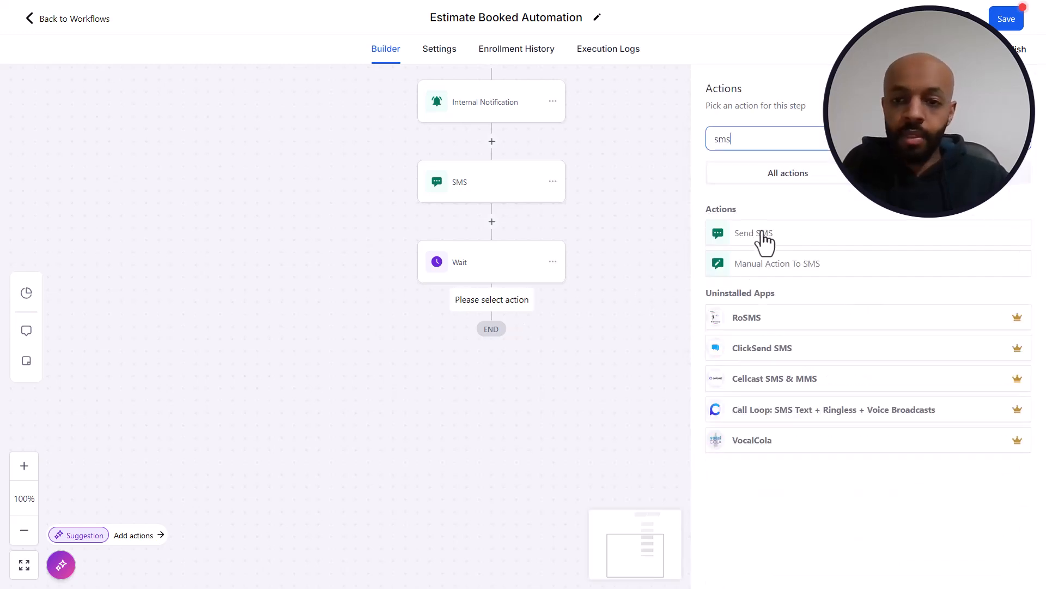
click(759, 238)
click(765, 322)
text(H)
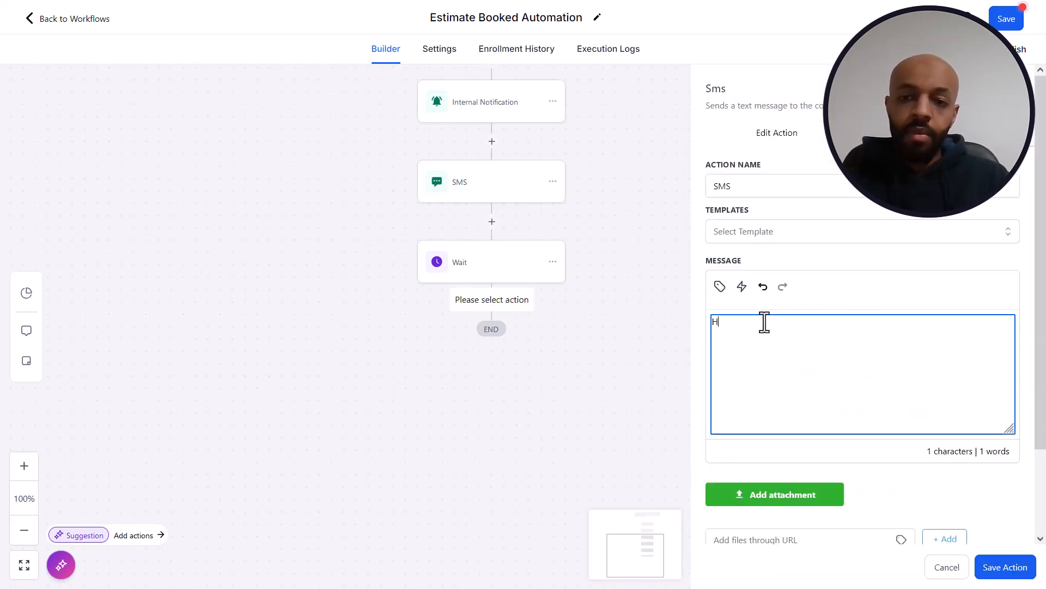
text(ey, just remind)
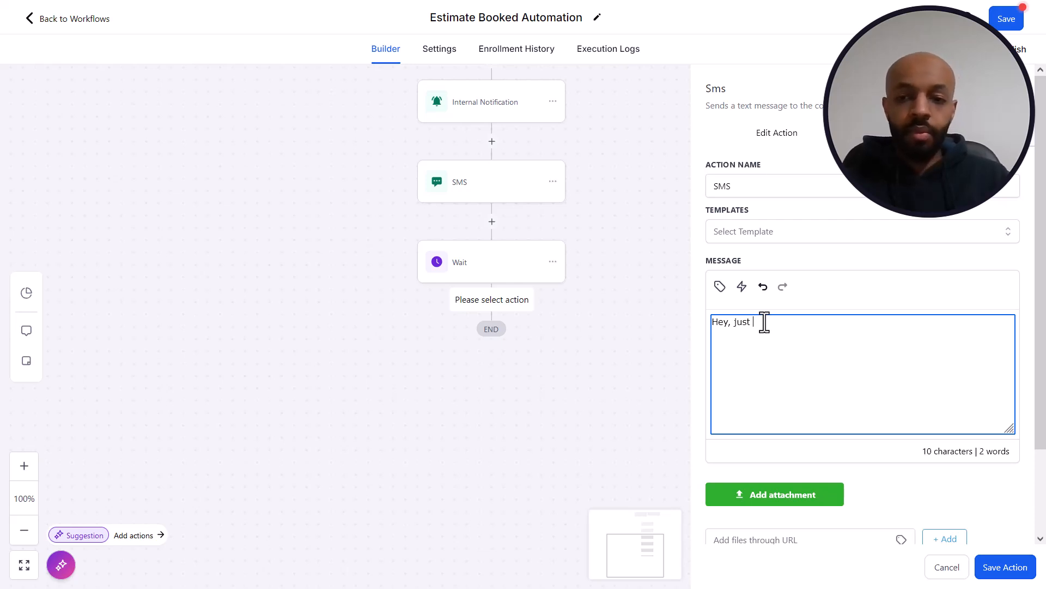
text(ing you of your estimate.)
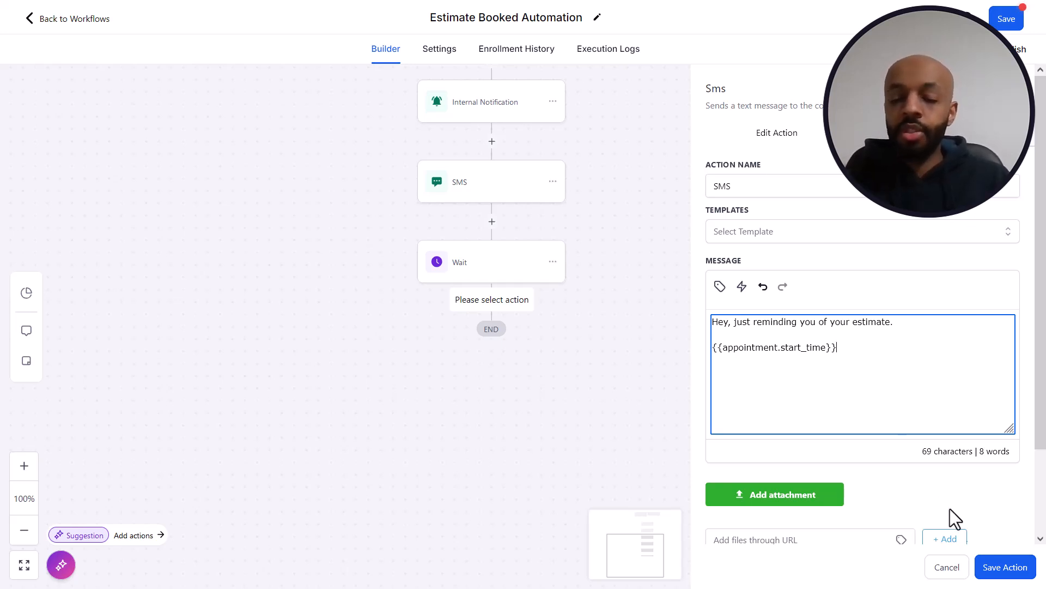
click(1006, 568)
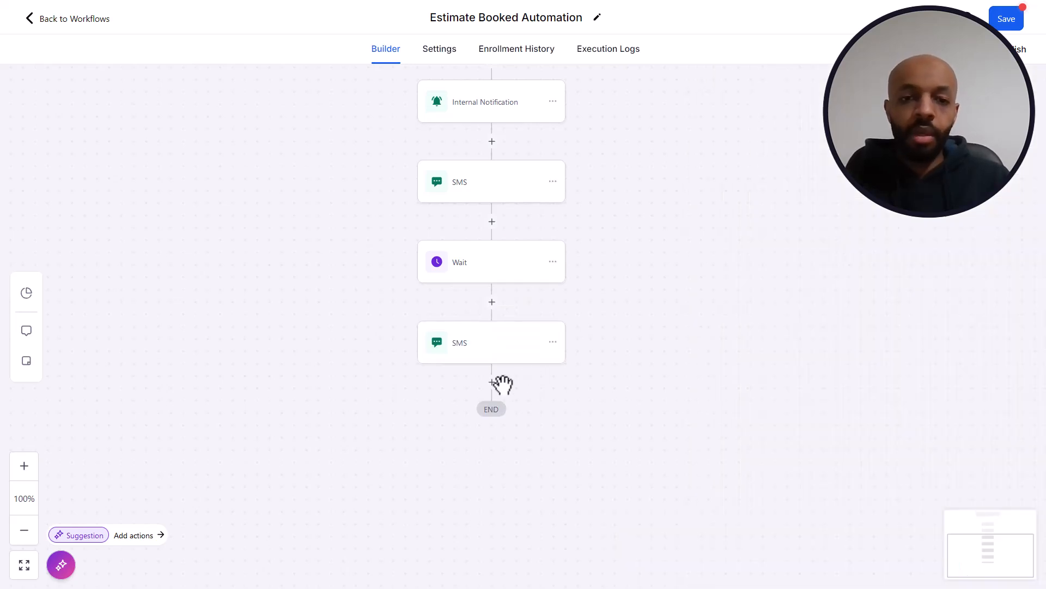
Add a second Wait action after the reminder SMS that holds until 1 day before the Event / Appointment time, and save it.
click(492, 382)
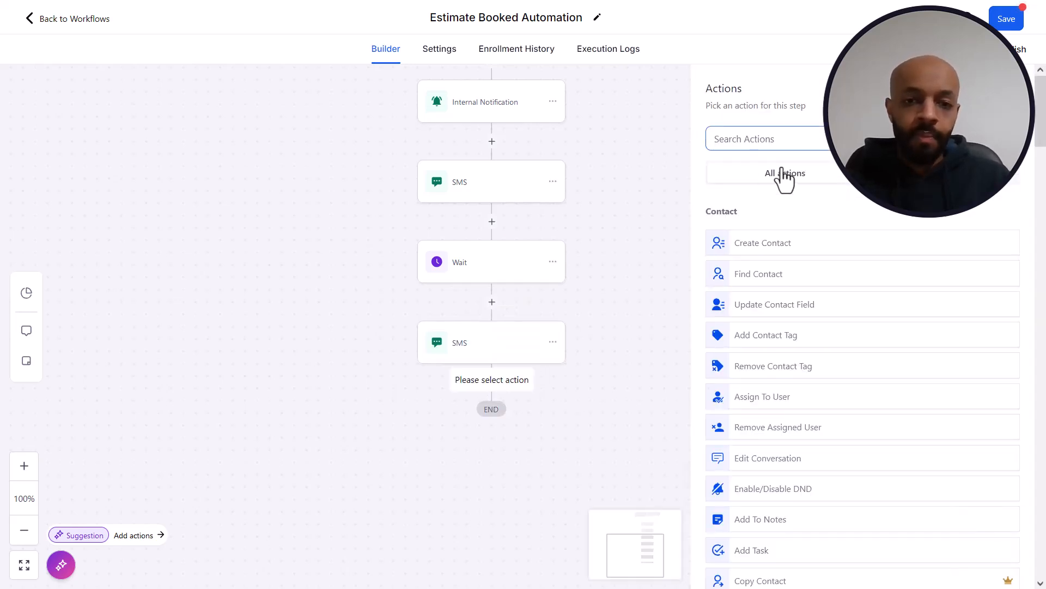
text(wait)
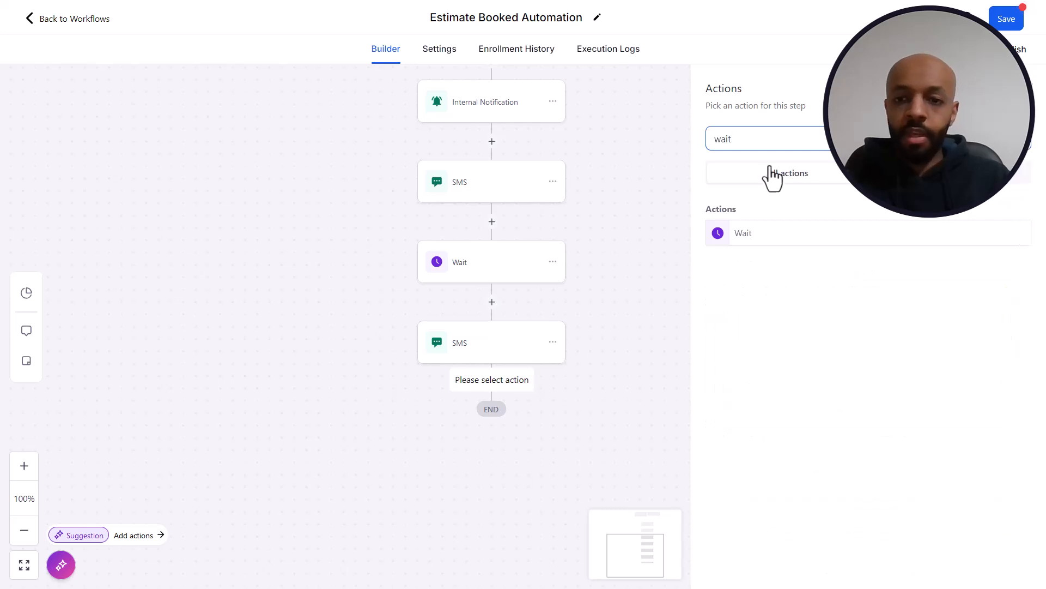
click(737, 240)
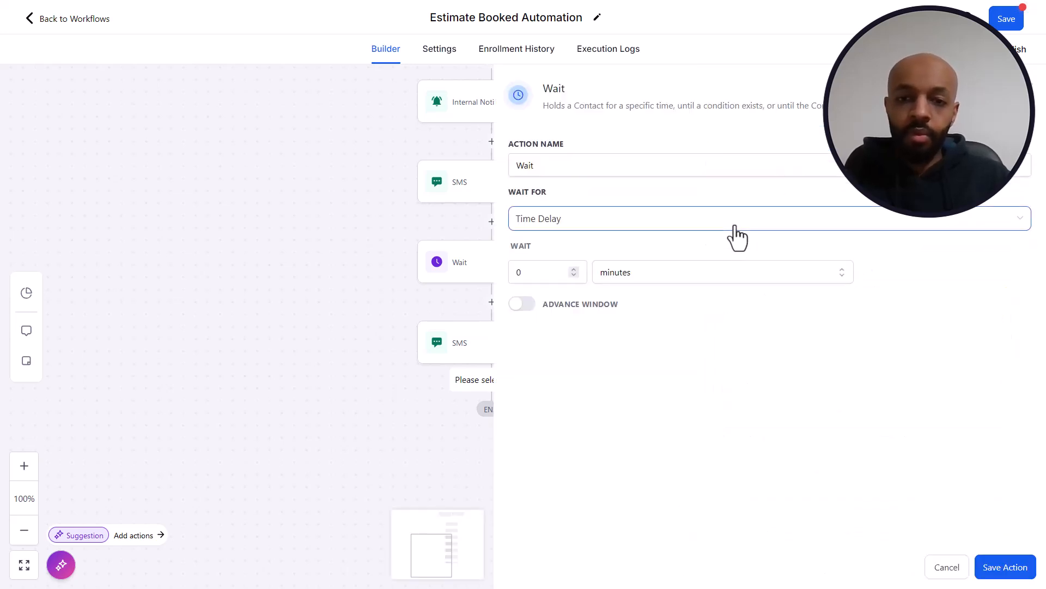
click(736, 224)
click(636, 315)
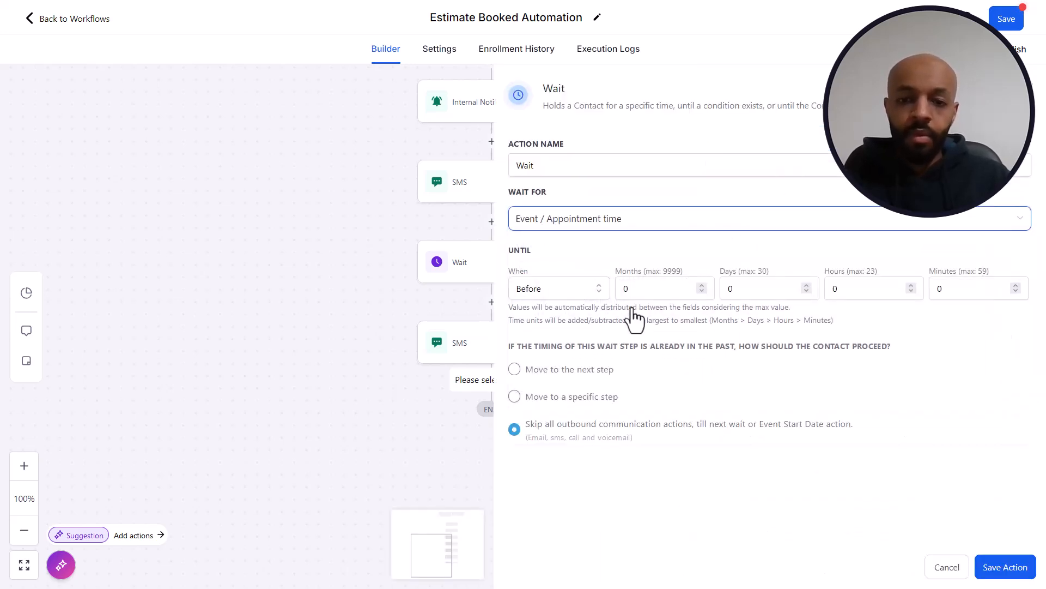
click(747, 294)
text(1)
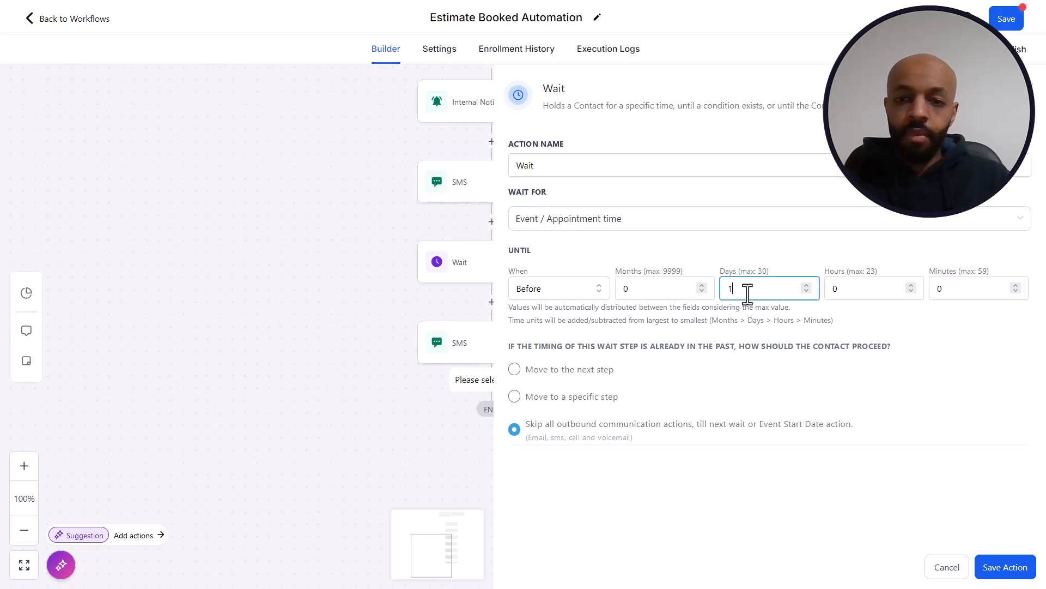
click(1006, 567)
scroll(703, 327, down, 1)
scroll(703, 327, down, 1)
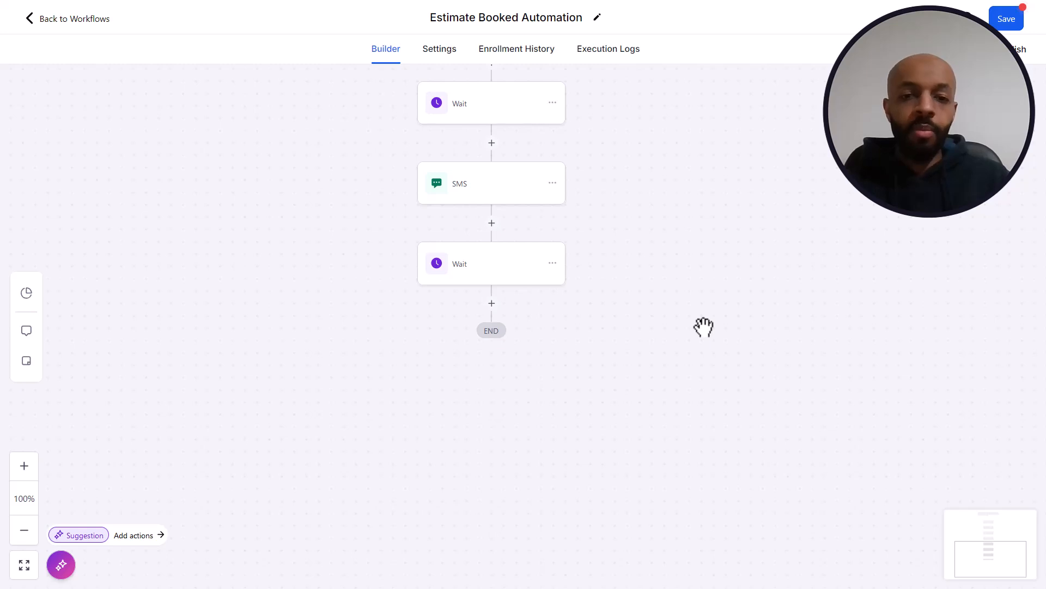
scroll(703, 327, down, 1)
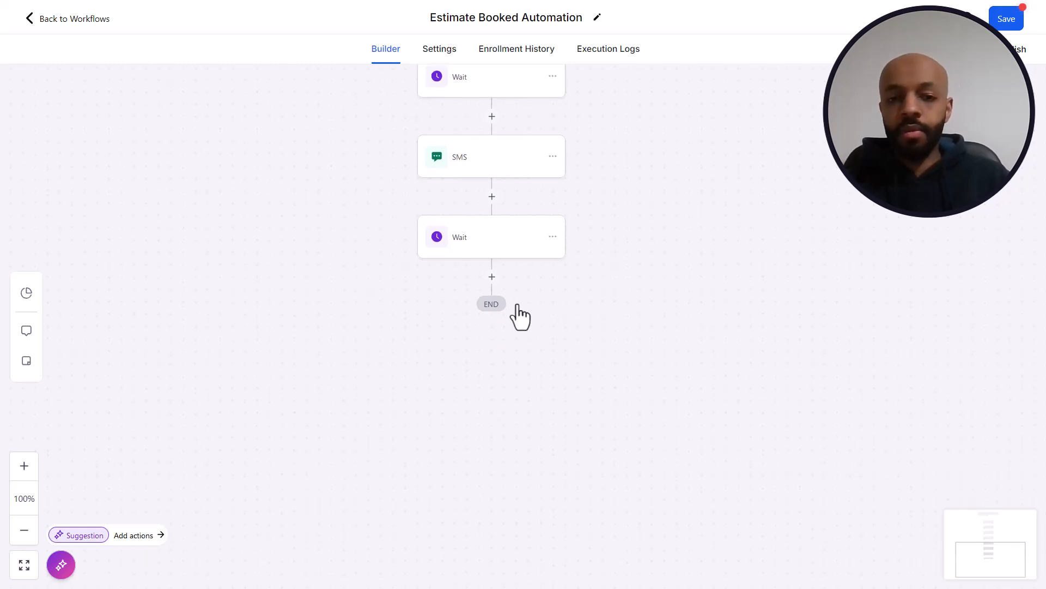
click(492, 277)
text(sms)
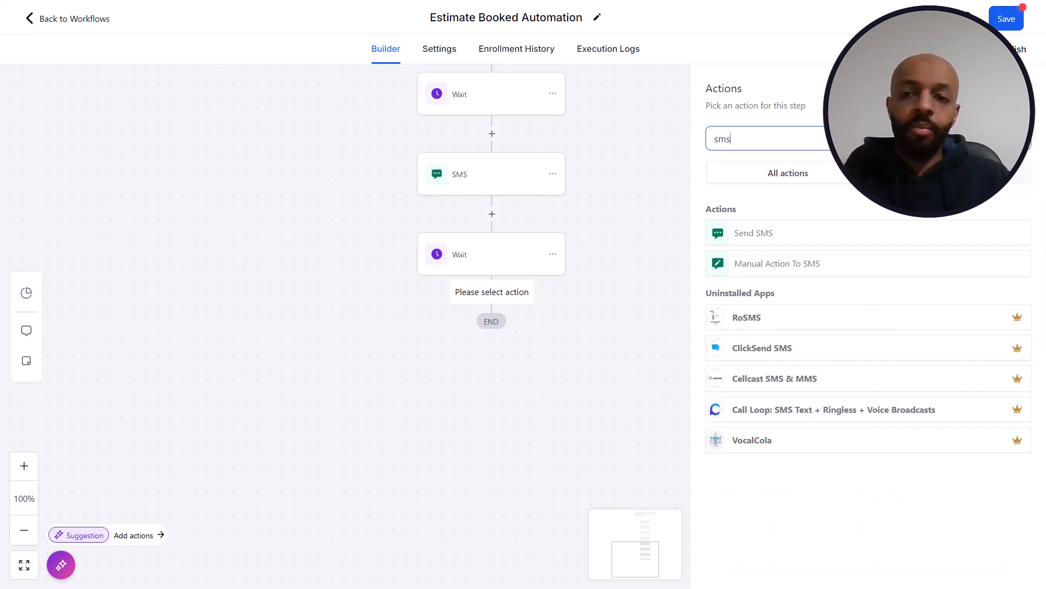
click(1029, 94)
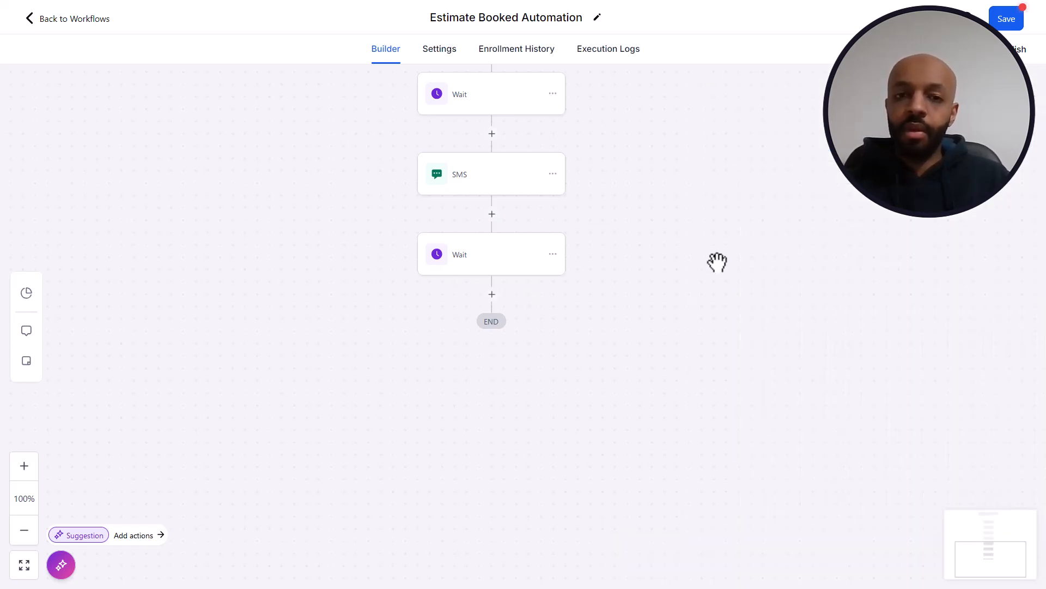
Save the Estimate Booked Automation workflow.
scroll(718, 262, up, 3)
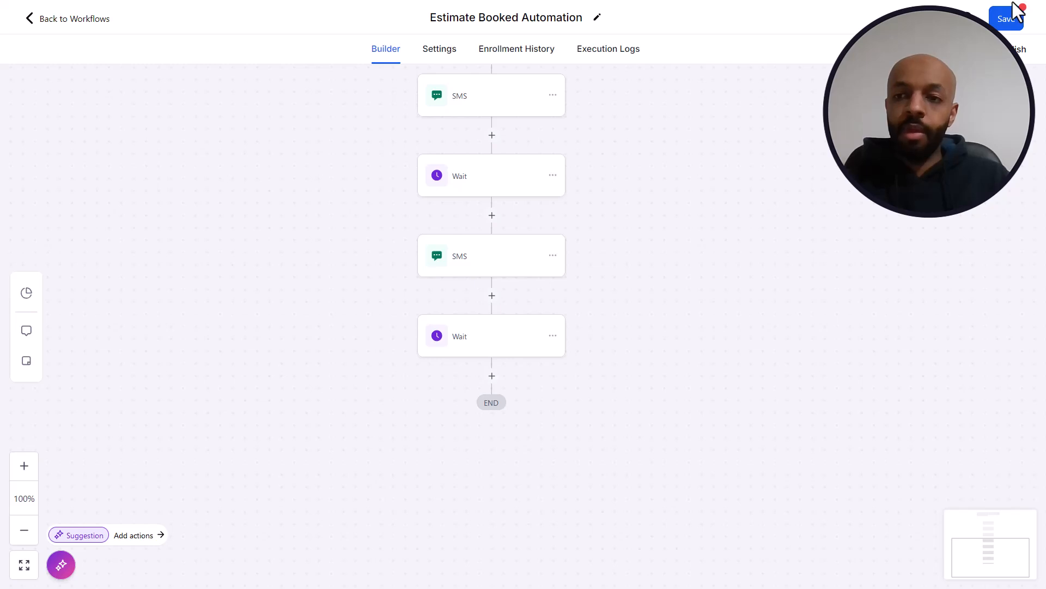
click(1008, 22)
drag(783, 291, 753, 406)
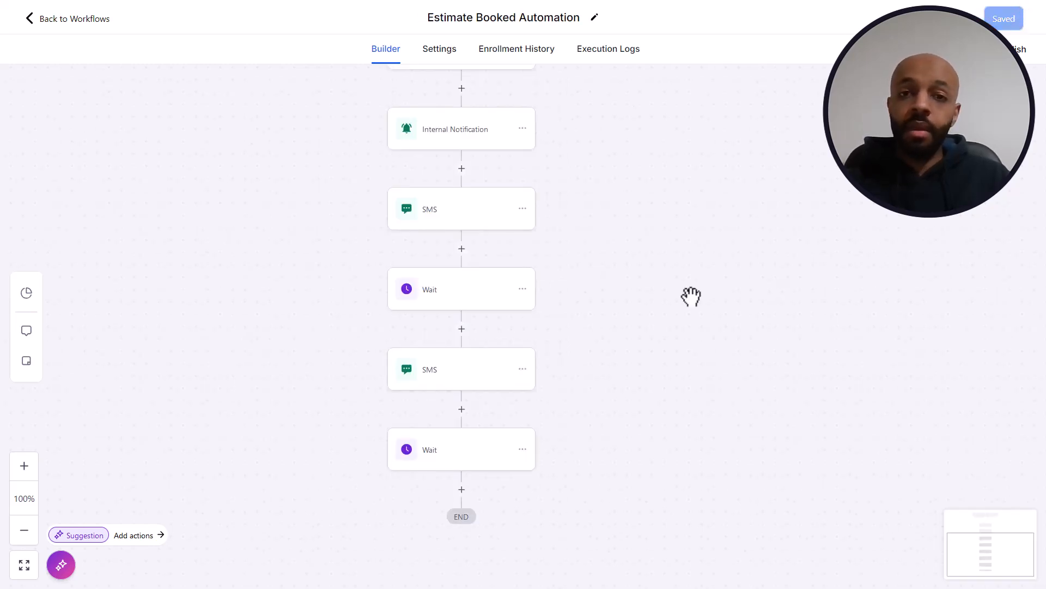